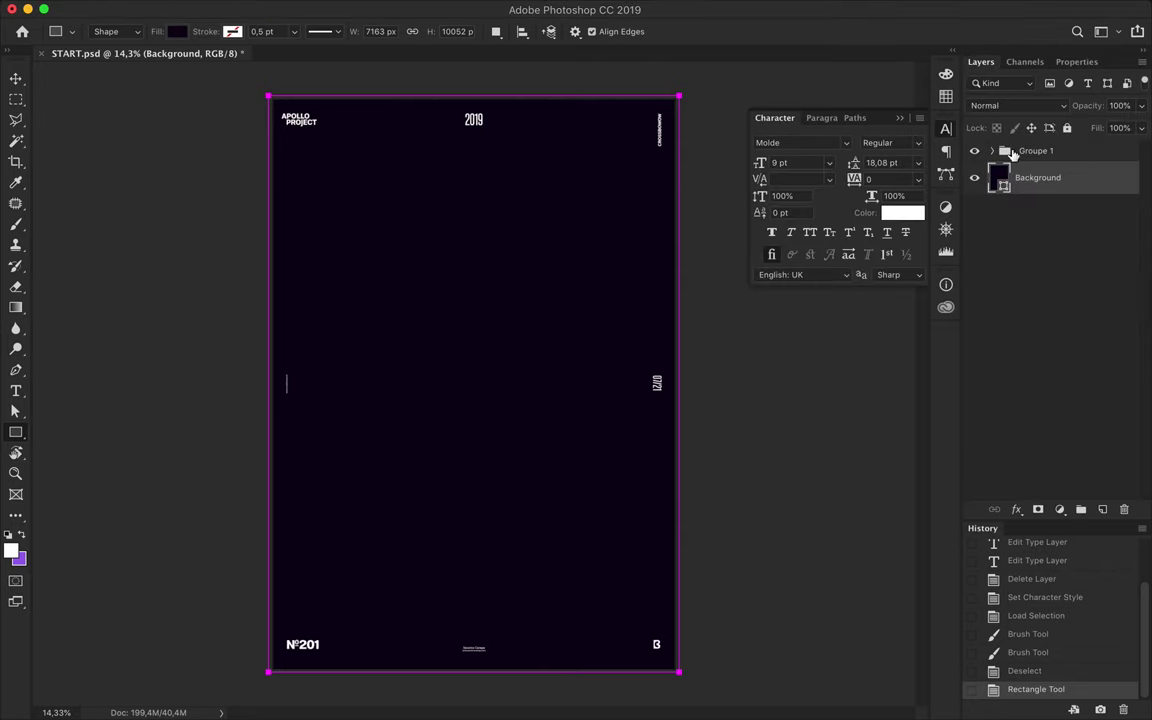
# Set the background shape's fill to very dark green #12150e
pyautogui.click(945, 97)
pyautogui.click(176, 31)
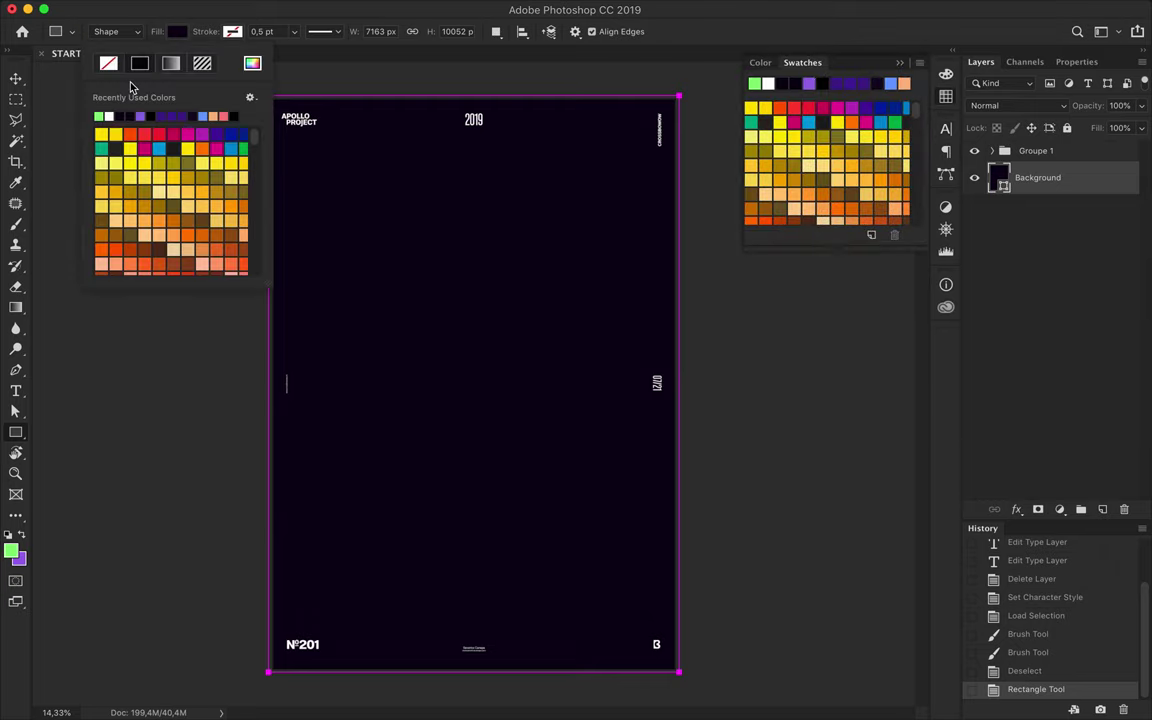
pyautogui.click(98, 116)
pyautogui.click(252, 63)
pyautogui.click(773, 362)
pyautogui.moveTo(699, 325)
pyautogui.mouseDown()
pyautogui.moveTo(715, 332)
pyautogui.moveTo(679, 369)
pyautogui.mouseUp()
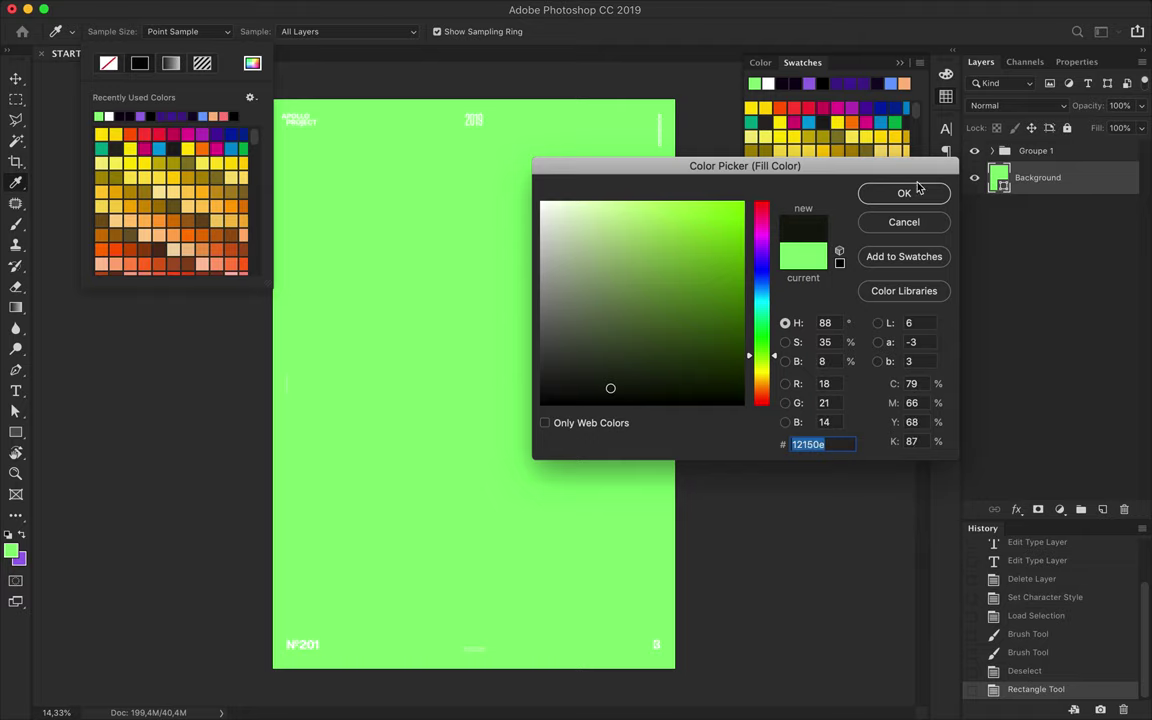
pyautogui.click(917, 191)
# Switch to the Move tool and browse to the Template > PS folder
pyautogui.press('Return')
pyautogui.press('v')
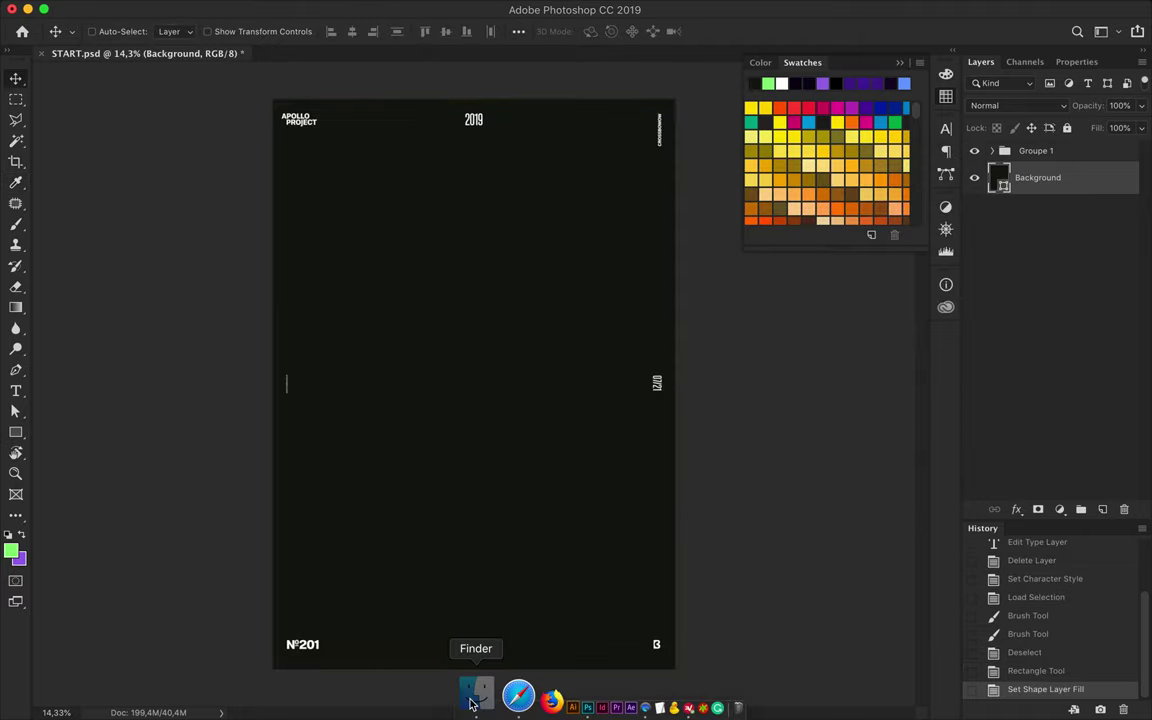
pyautogui.click(470, 692)
pyautogui.click(417, 172)
pyautogui.click(578, 188)
# Copy the Apollo-Bend image into the poster and close the source file
pyautogui.click(750, 145)
pyautogui.click(759, 473)
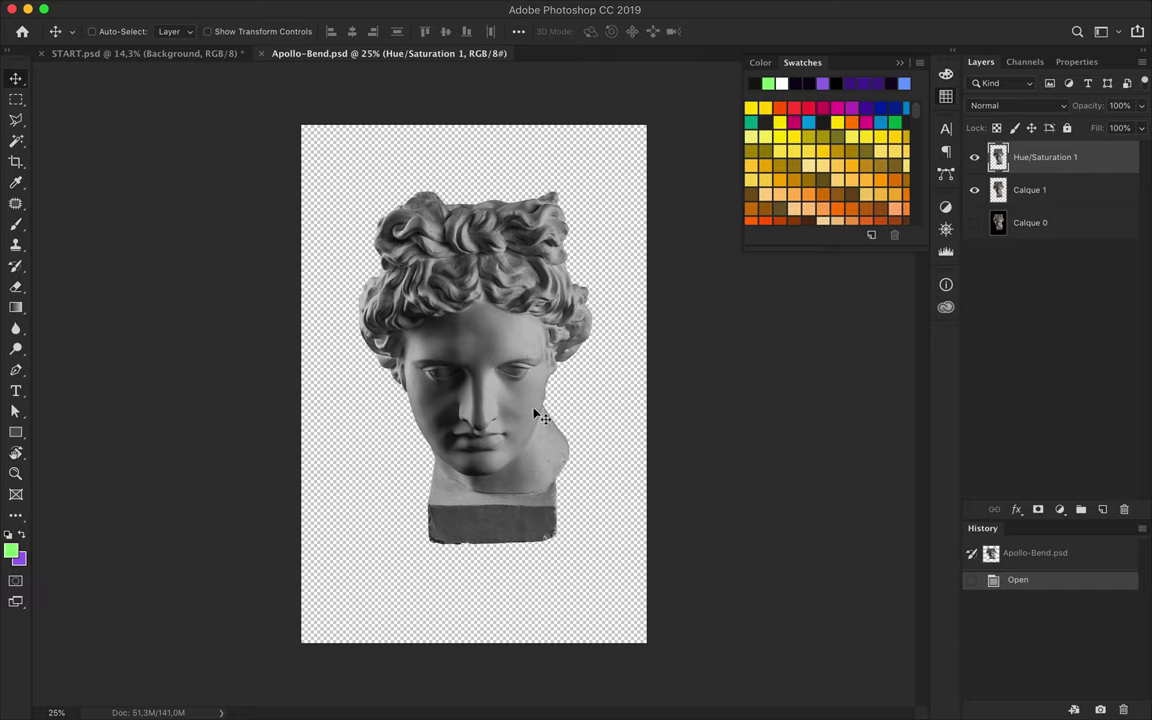
pyautogui.moveTo(487, 375); pyautogui.dragTo(478, 381)
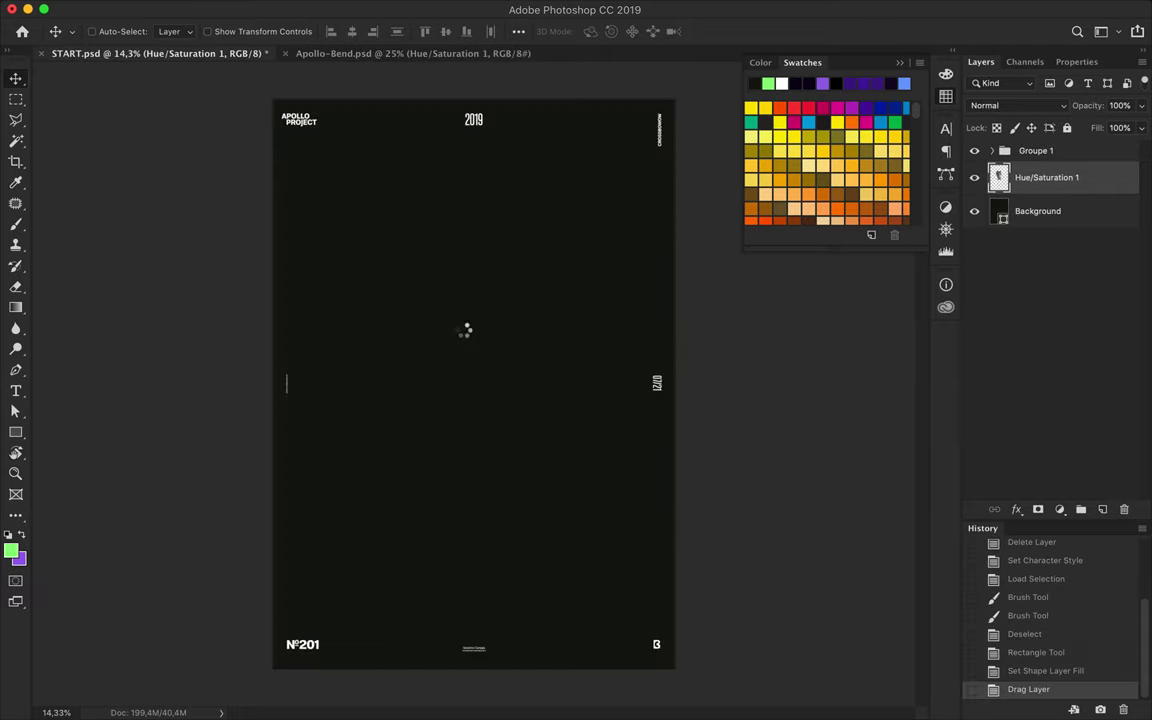
pyautogui.click(375, 10)
# Smear the Apollo head into swirling marble streaks with Liquify
pyautogui.click(397, 136)
pyautogui.moveTo(373, 494)
pyautogui.mouseDown()
pyautogui.moveTo(424, 463)
pyautogui.moveTo(610, 470)
pyautogui.moveTo(500, 335)
pyautogui.moveTo(604, 129)
pyautogui.moveTo(656, 373)
pyautogui.moveTo(100, 256)
pyautogui.moveTo(154, 604)
pyautogui.moveTo(784, 39)
pyautogui.moveTo(771, 64)
pyautogui.moveTo(841, 428)
pyautogui.moveTo(764, 560)
pyautogui.moveTo(700, 575)
pyautogui.moveTo(260, 470)
pyautogui.moveTo(248, 370)
pyautogui.moveTo(668, 141)
pyautogui.moveTo(540, 560)
pyautogui.moveTo(694, 590)
pyautogui.moveTo(81, 366)
pyautogui.moveTo(154, 100)
pyautogui.moveTo(110, 350)
pyautogui.moveTo(154, 60)
pyautogui.moveTo(530, 5)
pyautogui.moveTo(694, 386)
pyautogui.moveTo(243, 430)
pyautogui.moveTo(522, 520)
pyautogui.moveTo(349, 470)
pyautogui.mouseUp()
pyautogui.click(1038, 684)
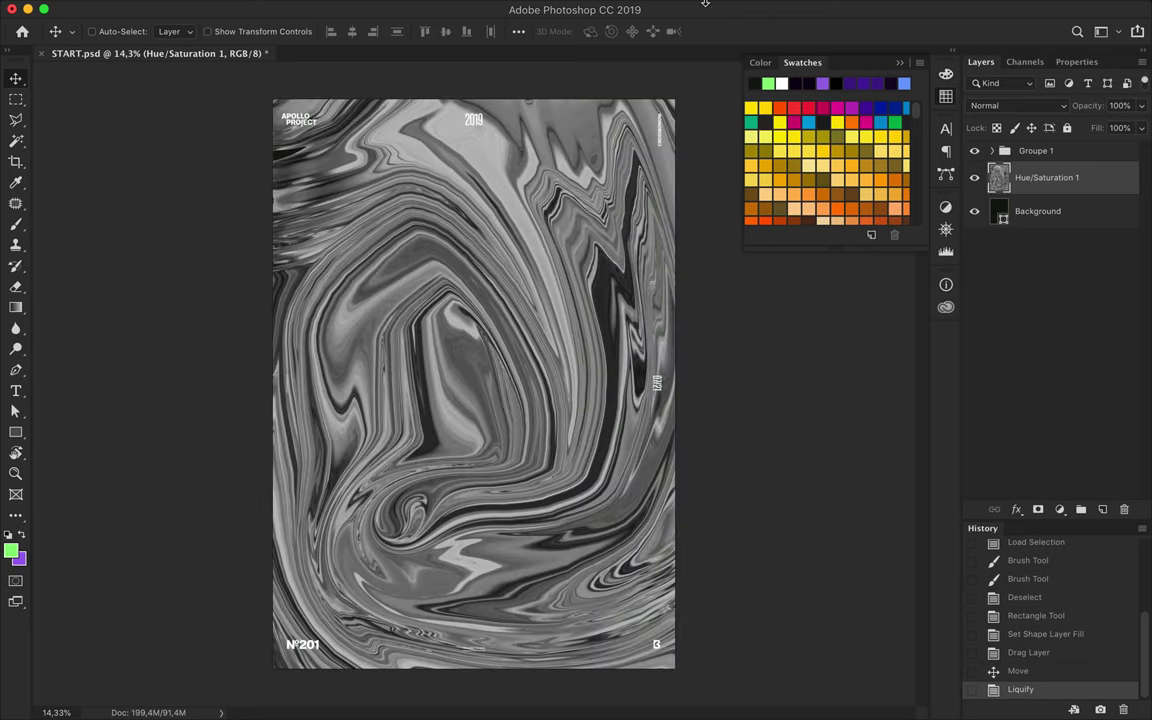
# Add a new layer and draw a rectangle covering the whole poster
pyautogui.hotkey('ctrl', 'shift', 'alt', 'n')
pyautogui.press('u')
pyautogui.moveTo(270, 96); pyautogui.dragTo(680, 673)
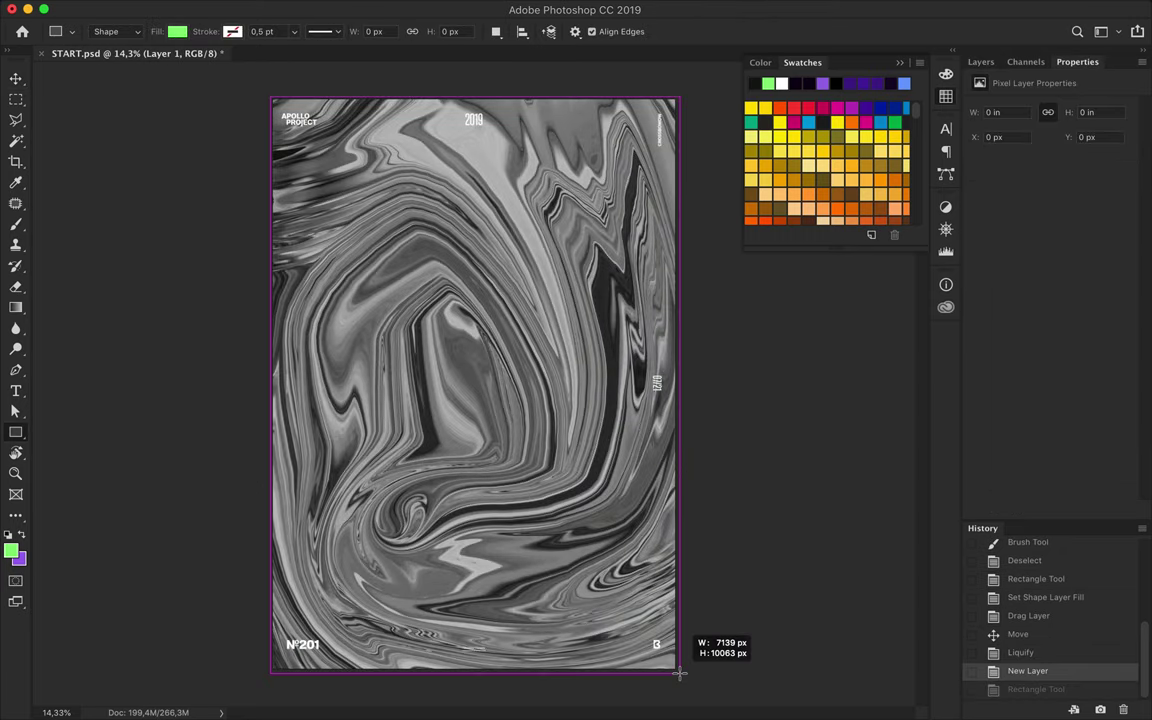
# Fill the rectangle with light yellow-green and change its blend mode over the marble
pyautogui.click(177, 31)
pyautogui.click(252, 63)
pyautogui.moveTo(610, 212)
pyautogui.mouseDown()
pyautogui.moveTo(620, 241)
pyautogui.moveTo(655, 238)
pyautogui.mouseUp()
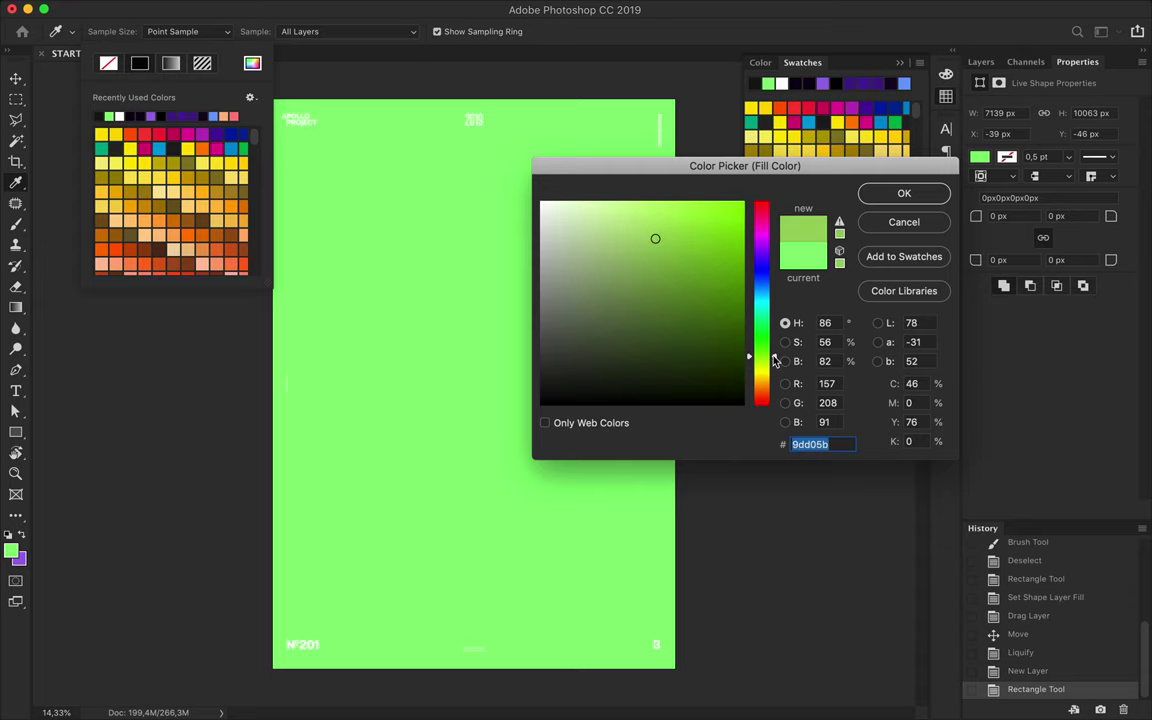
pyautogui.click(885, 195)
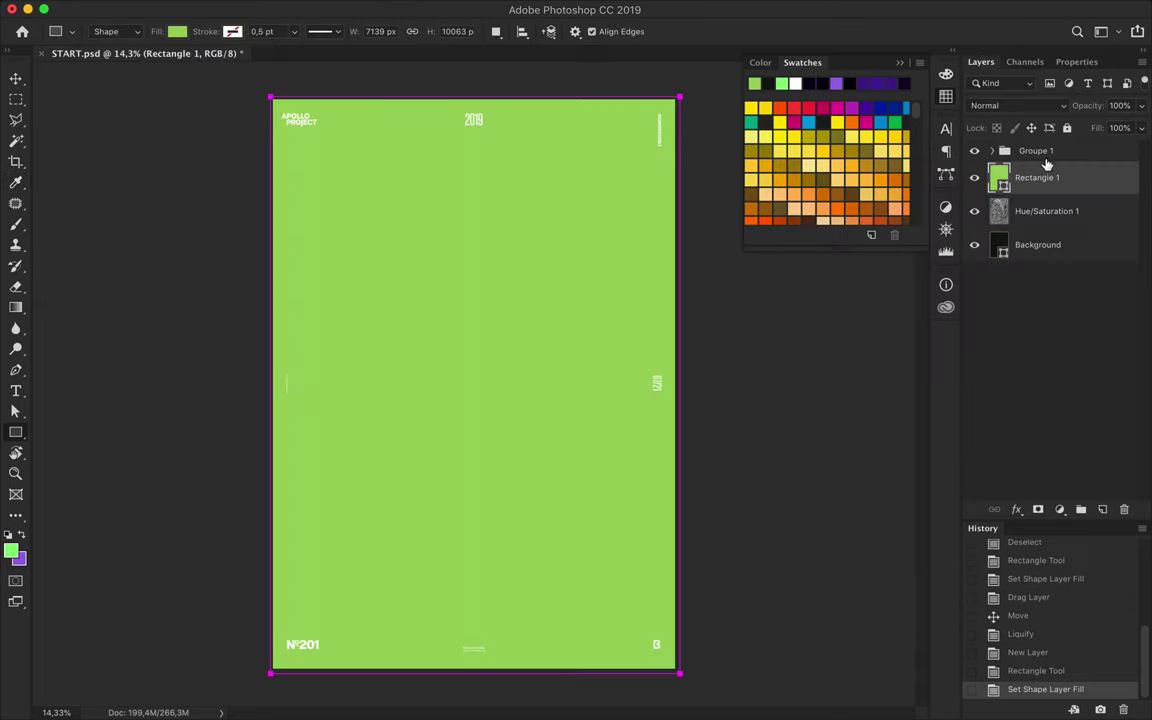
pyautogui.click(1016, 105)
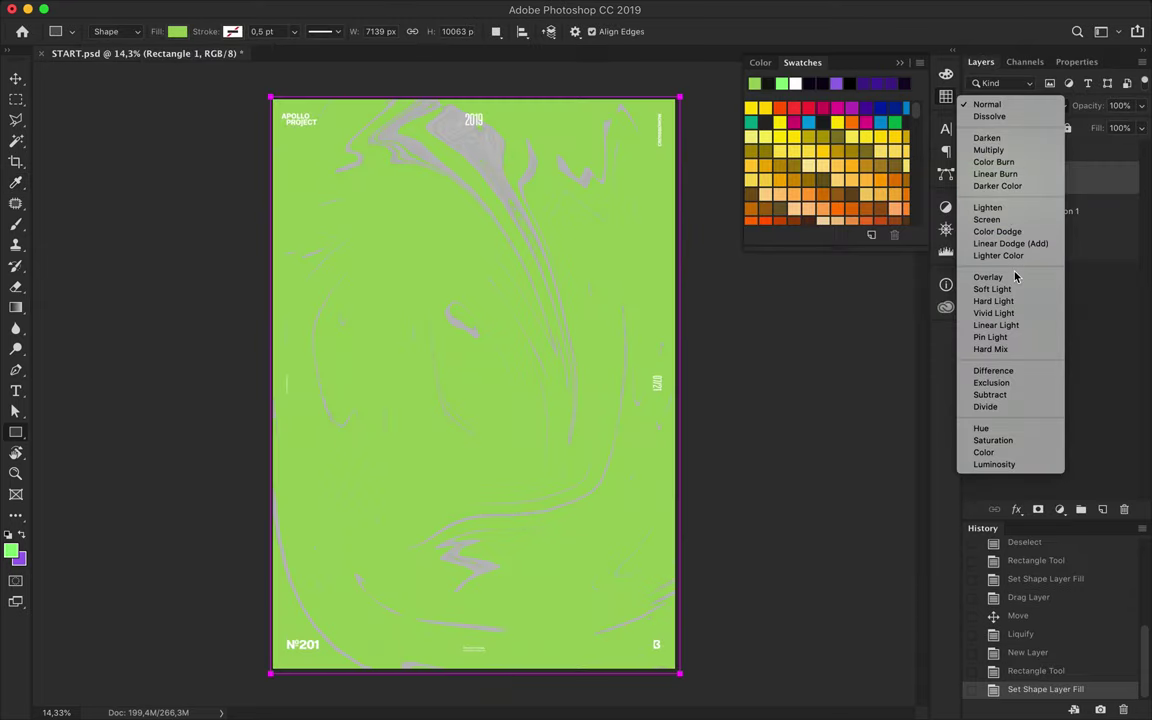
pyautogui.click(1015, 276)
# Add a Levels adjustment with black input 35 and white input 237
pyautogui.click(1040, 203)
pyautogui.click(1060, 509)
pyautogui.click(1000, 555)
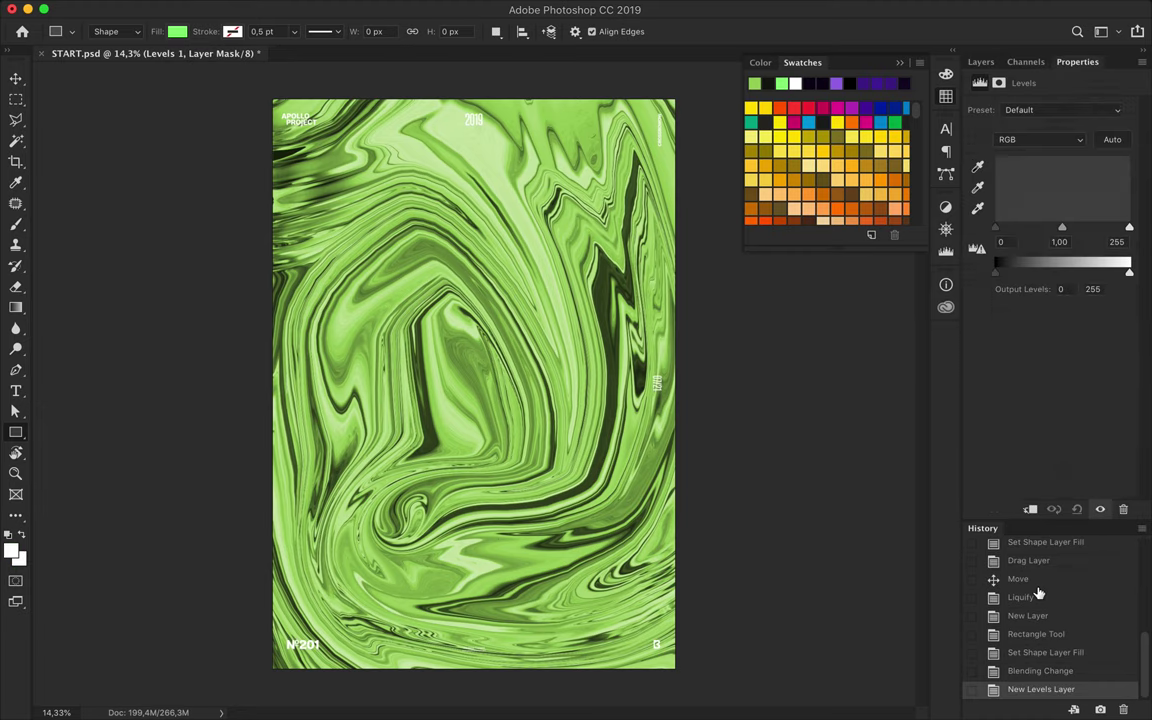
pyautogui.moveTo(995, 228); pyautogui.dragTo(1013, 230)
pyautogui.moveTo(1129, 232); pyautogui.dragTo(1122, 231)
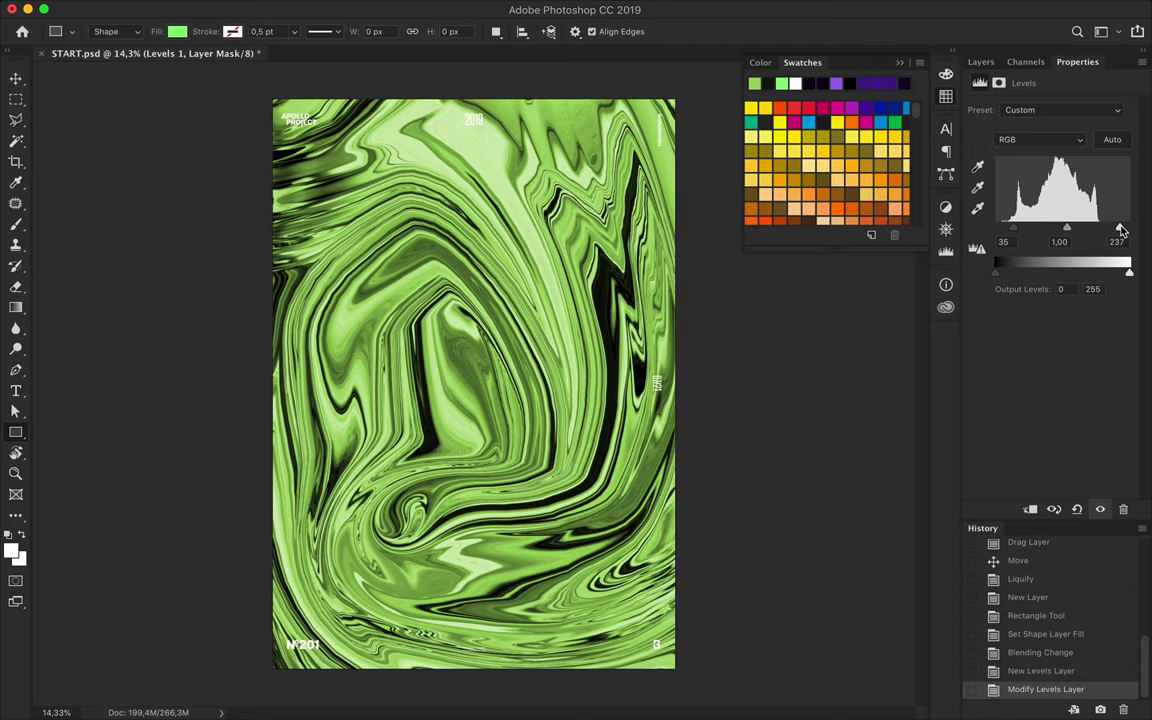
pyautogui.click(980, 62)
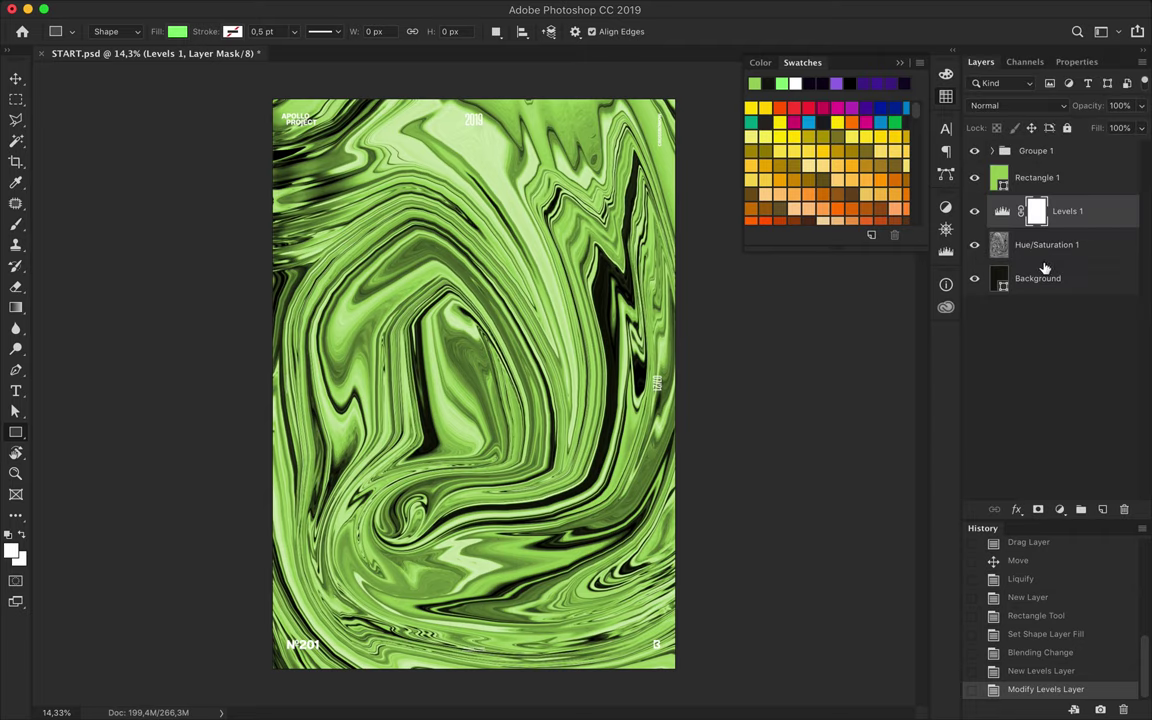
# Draw an eight-sided polygon below the marble layers and clip those layers to it
pyautogui.rightClick(17, 433)
pyautogui.click(80, 478)
pyautogui.moveTo(476, 377); pyautogui.dragTo(533, 283)
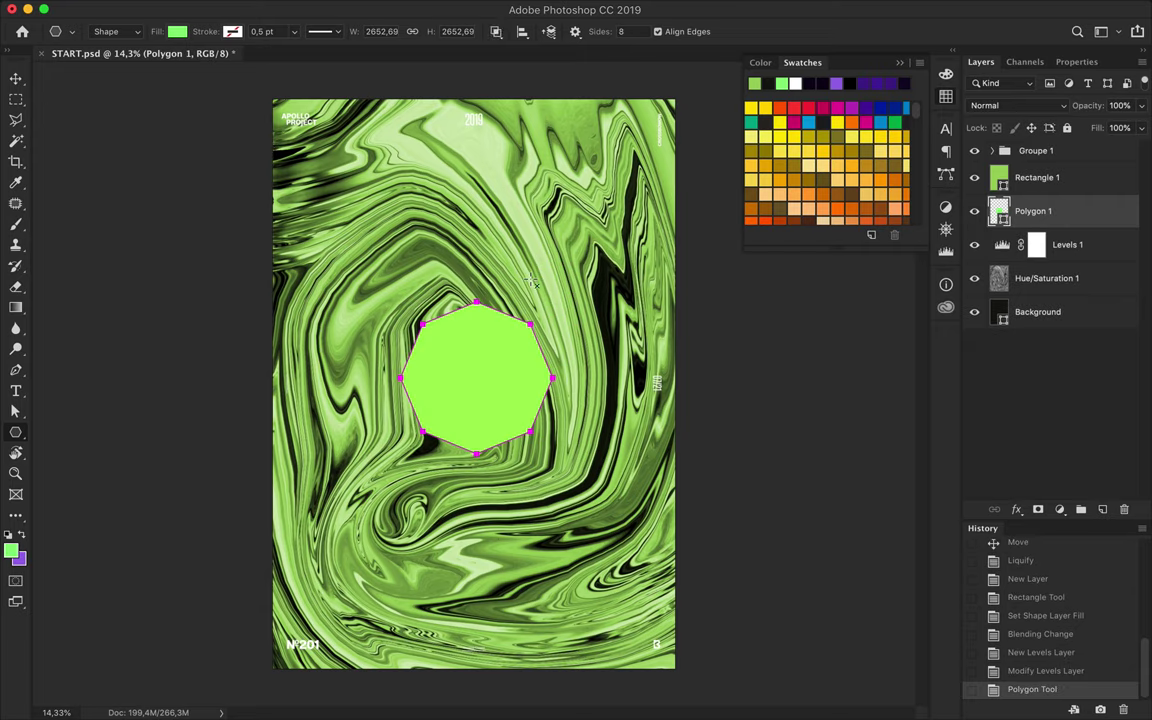
pyautogui.press('v')
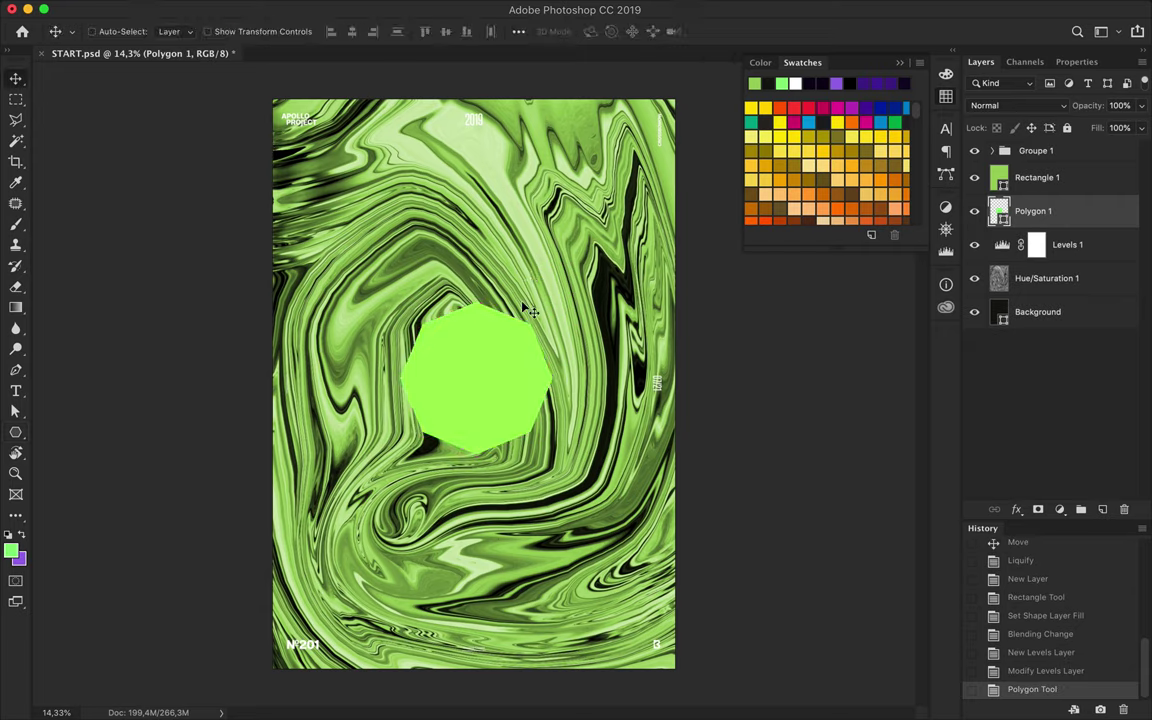
pyautogui.moveTo(1033, 211); pyautogui.dragTo(1033, 295)
pyautogui.keyDown('alt'); pyautogui.click(1050, 261); pyautogui.keyUp('alt')
pyautogui.keyDown('alt'); pyautogui.click(1050, 228); pyautogui.keyUp('alt')
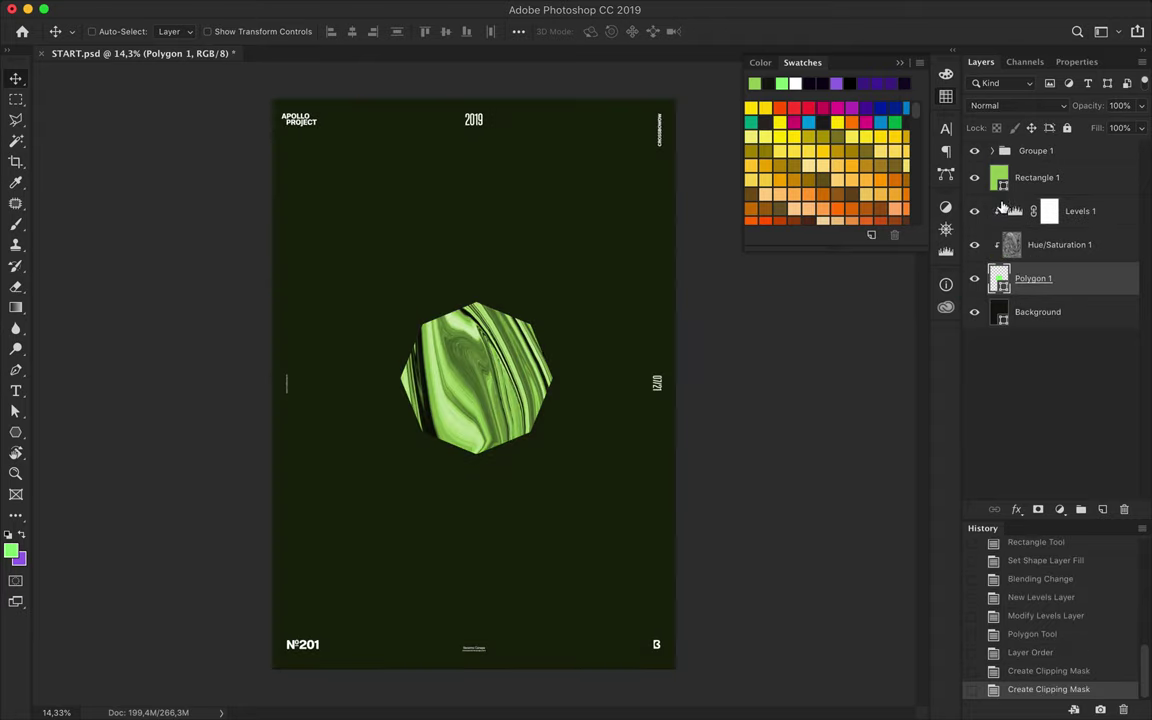
pyautogui.keyDown('alt'); pyautogui.click(1049, 194); pyautogui.keyUp('alt')
# Centre the octagon on the canvas and enlarge it around its centre
pyautogui.click(518, 31)
pyautogui.click(550, 184)
pyautogui.click(468, 75)
pyautogui.click(563, 75)
pyautogui.hotkey('ctrl', 't')
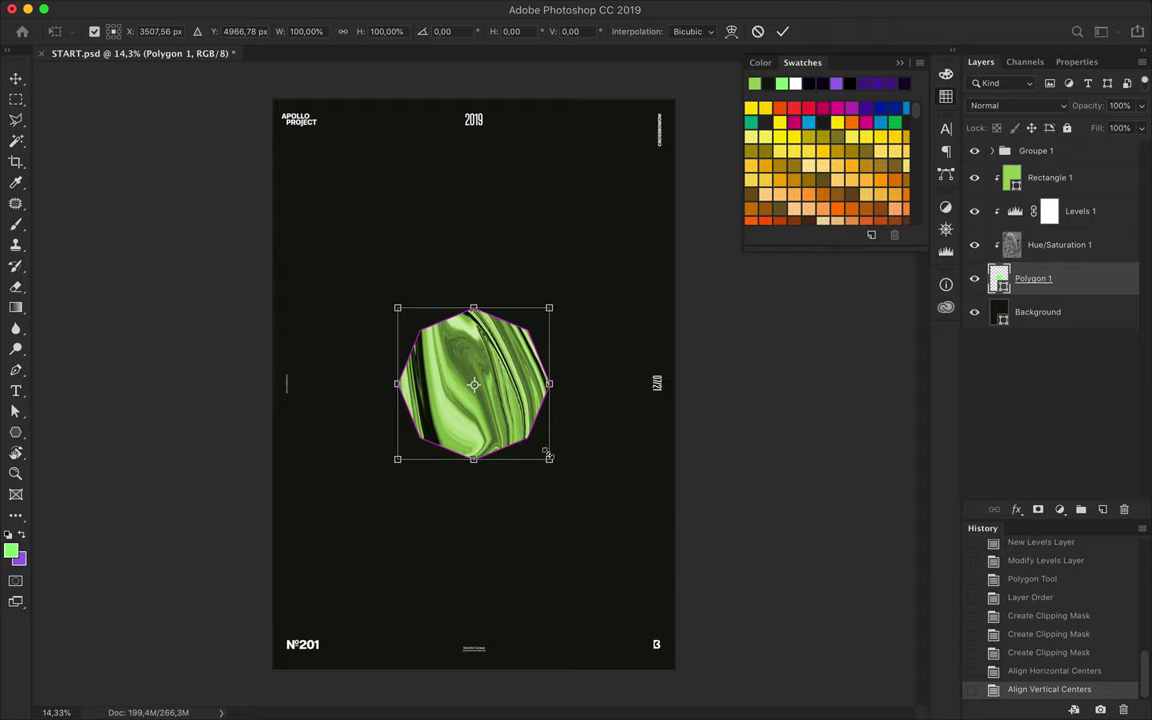
pyautogui.moveTo(548, 457); pyautogui.dragTo(560, 470)
pyautogui.press('Return')
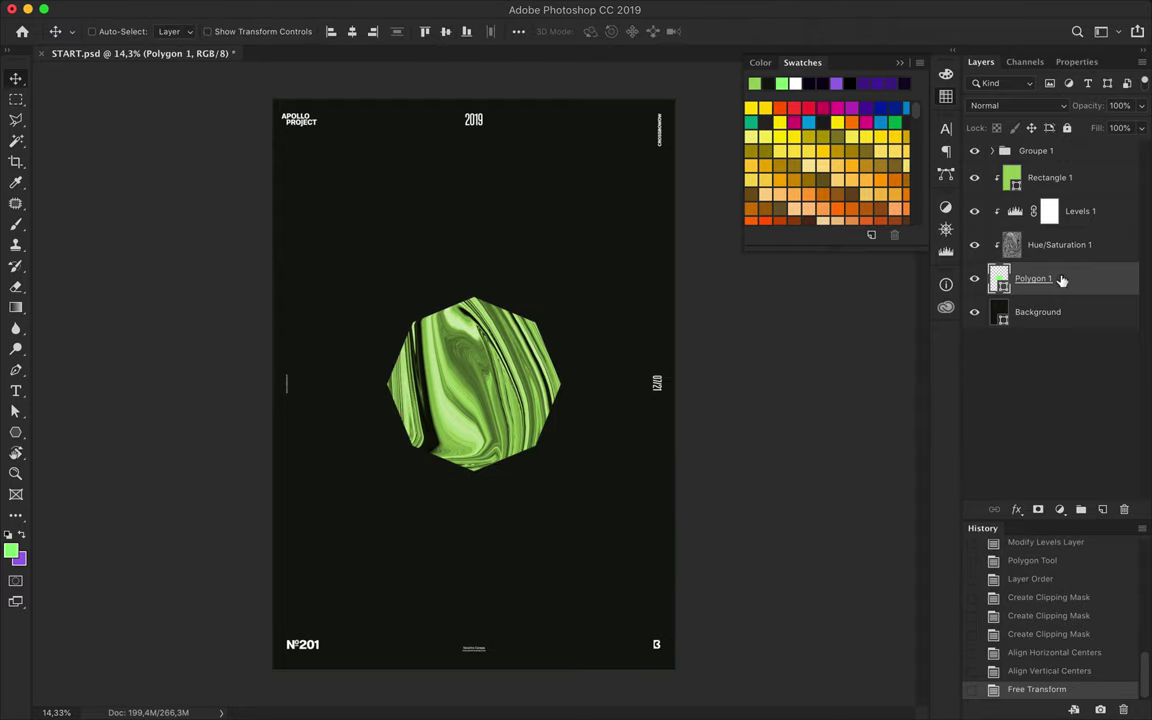
# Group the marble layers as 'Form' and rename the other group 'Layout'
pyautogui.keyDown('shift'); pyautogui.click(1062, 176); pyautogui.keyUp('shift')
pyautogui.hotkey('ctrl', 'g')
pyautogui.write('Form')
pyautogui.press('Return')
pyautogui.write('L')
pyautogui.press('Return')
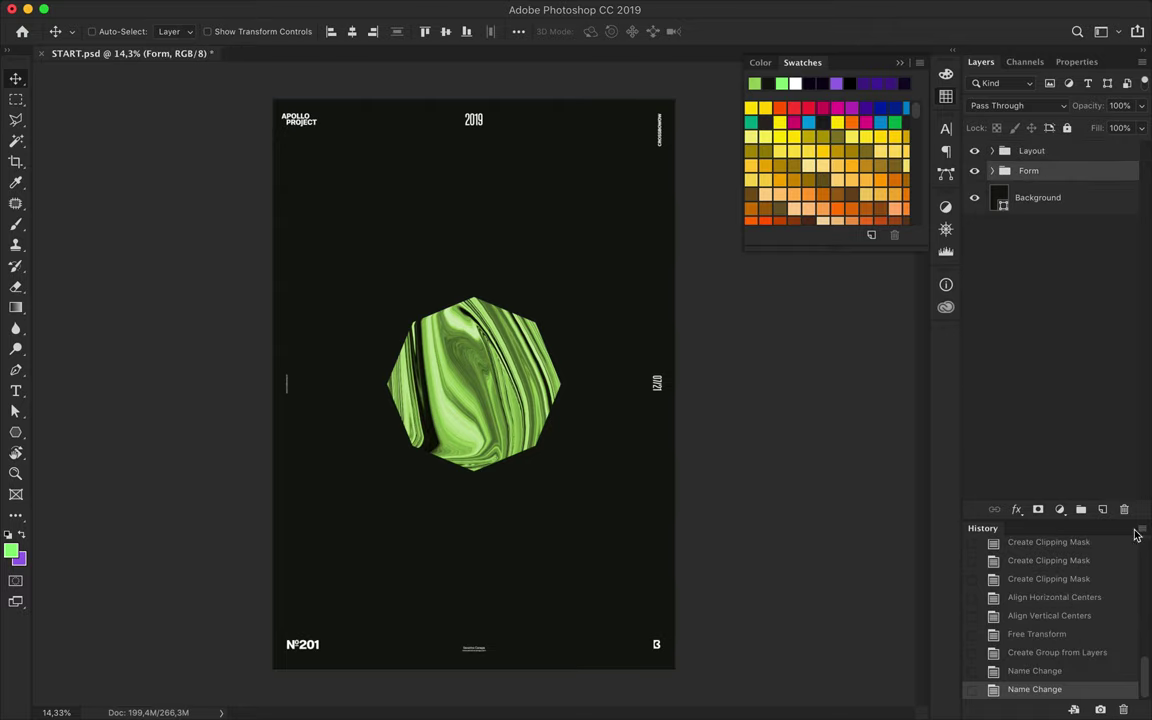
pyautogui.press('t')
pyautogui.click(362, 222)
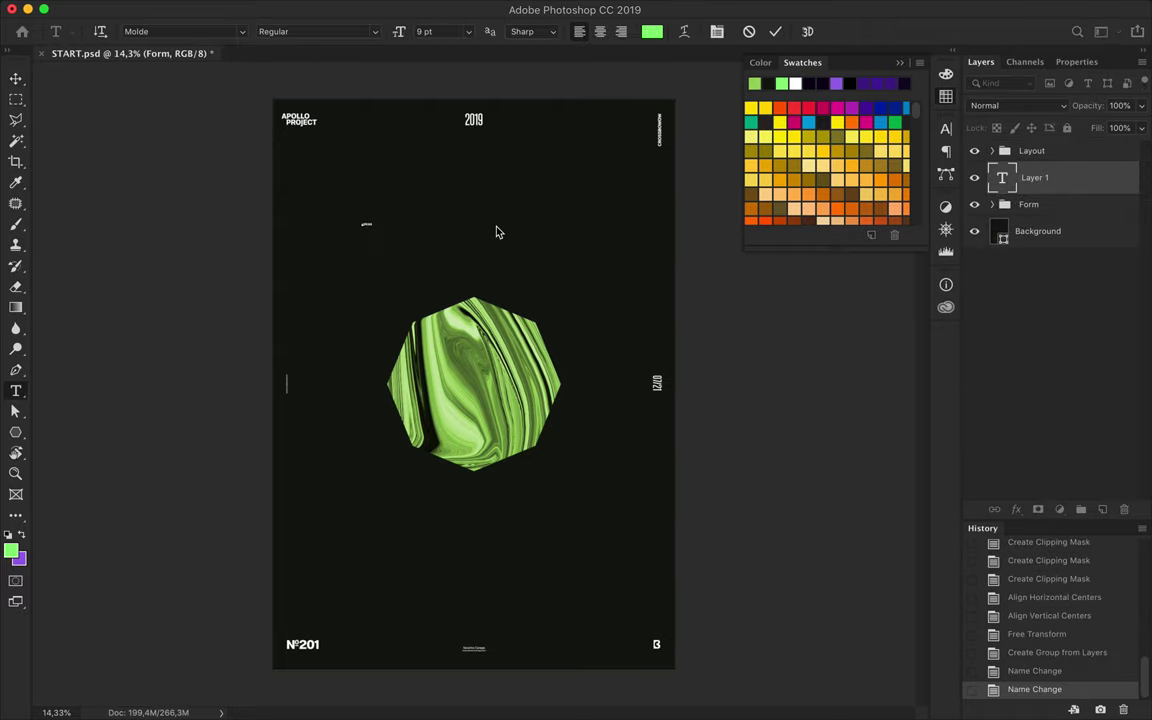
# Type UNIVERSALIS and scale it up greatly
pyautogui.write('UNIVERSALIS')
pyautogui.hotkey('ctrl', 'Return')
pyautogui.hotkey('ctrl', 't')
pyautogui.moveTo(376, 219)
pyautogui.mouseDown()
pyautogui.moveTo(687, 76)
pyautogui.moveTo(640, 182)
pyautogui.mouseUp()
pyautogui.press('Return')
pyautogui.click(945, 128)
# Set UNIVERSALIS to Compressed-Heavy style and position it above the octagon
pyautogui.click(900, 142)
pyautogui.scroll(10, 916, 148)
pyautogui.click(916, 148)
pyautogui.moveTo(470, 215); pyautogui.dragTo(548, 227)
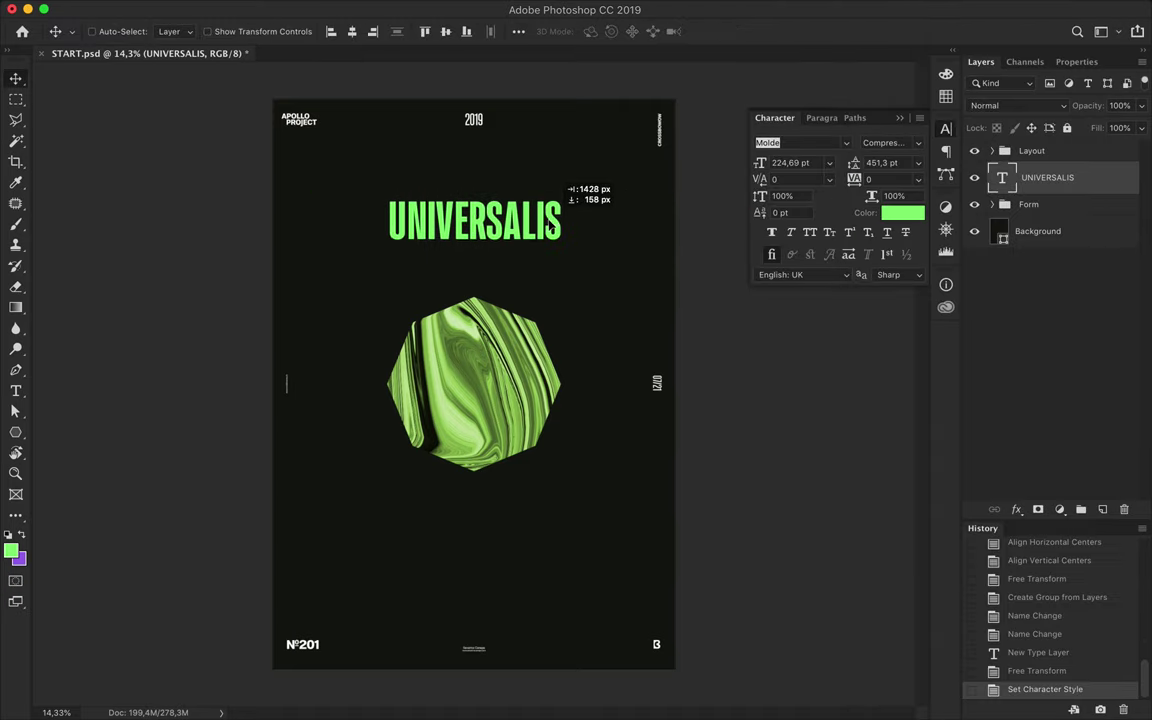
pyautogui.hotkey('ctrl', 't')
pyautogui.moveTo(475, 243); pyautogui.dragTo(475, 294)
pyautogui.moveTo(522, 256); pyautogui.dragTo(522, 221)
pyautogui.press('Return')
# Add a column-and-row guide grid via New Guide Layout
pyautogui.click(437, 8)
pyautogui.click(488, 463)
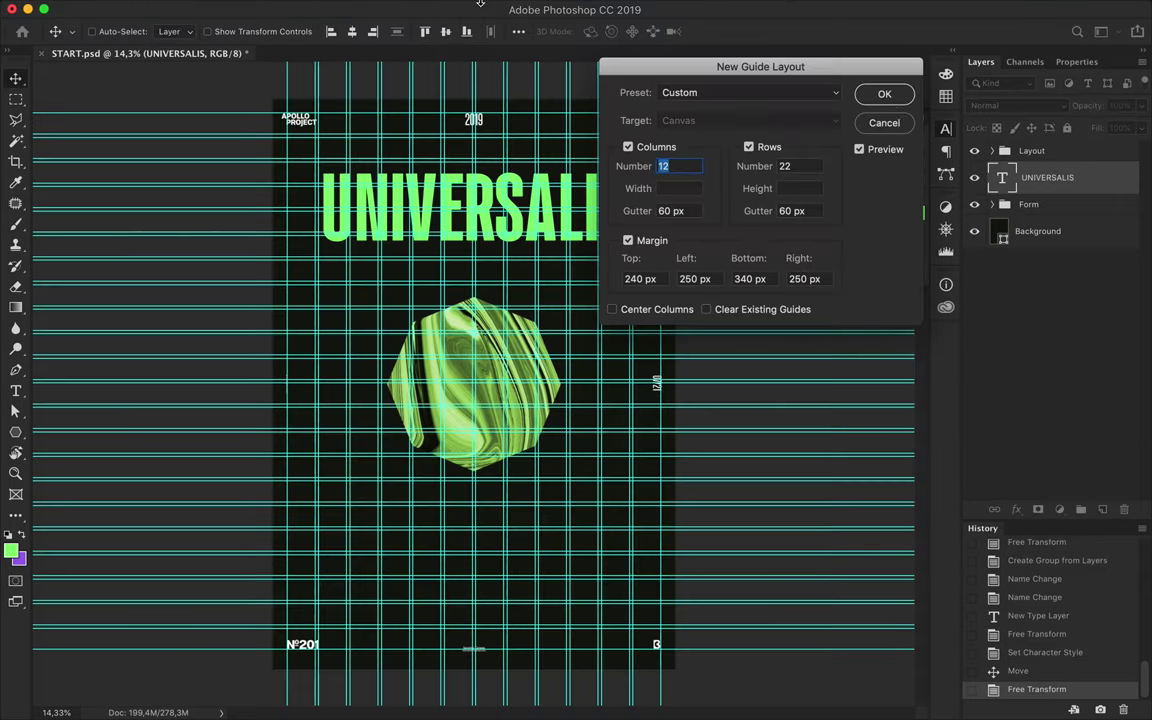
pyautogui.press('Return')
pyautogui.click(466, 8)
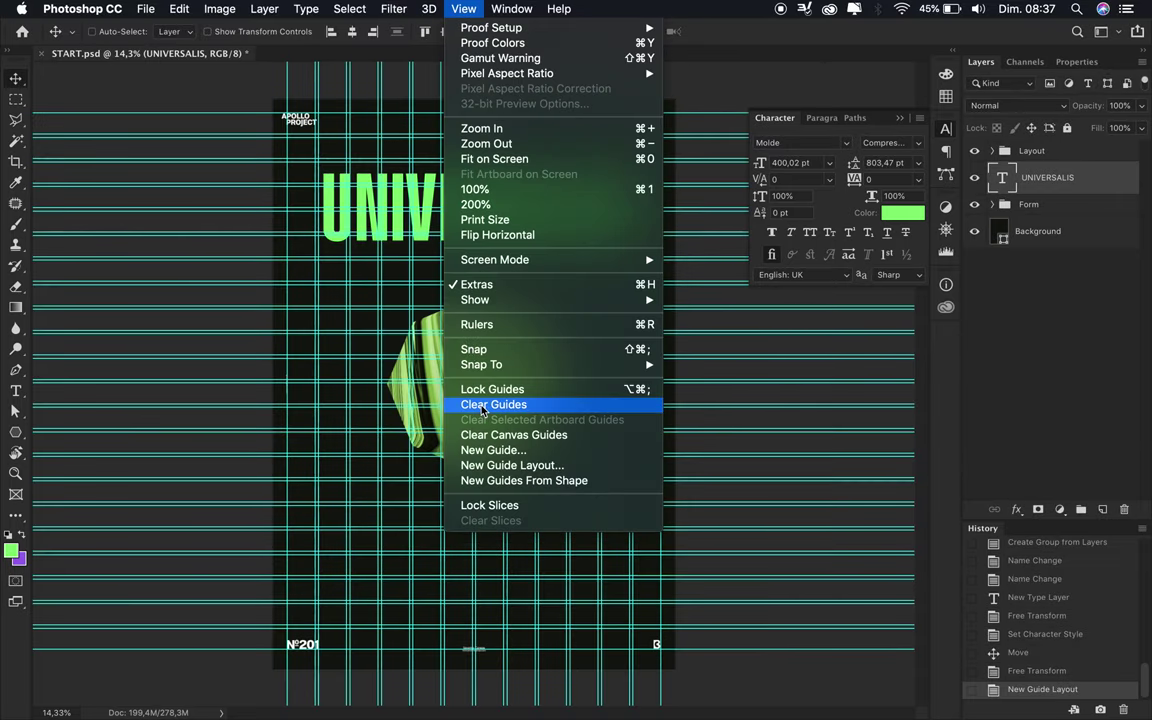
pyautogui.press('Escape')
# Nudge UNIVERSALIS down, centre it horizontally on the page and hide the guides
pyautogui.moveTo(470, 210); pyautogui.dragTo(470, 225)
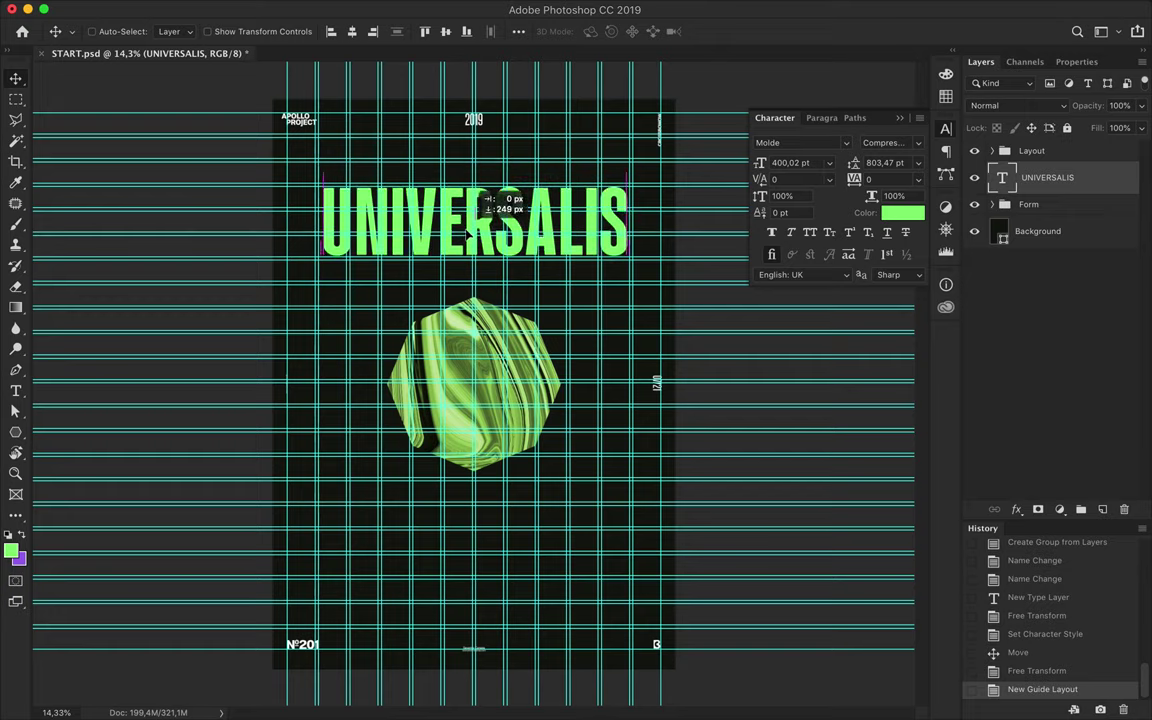
pyautogui.click(353, 32)
pyautogui.hotkey('ctrl', ';')
pyautogui.press('t')
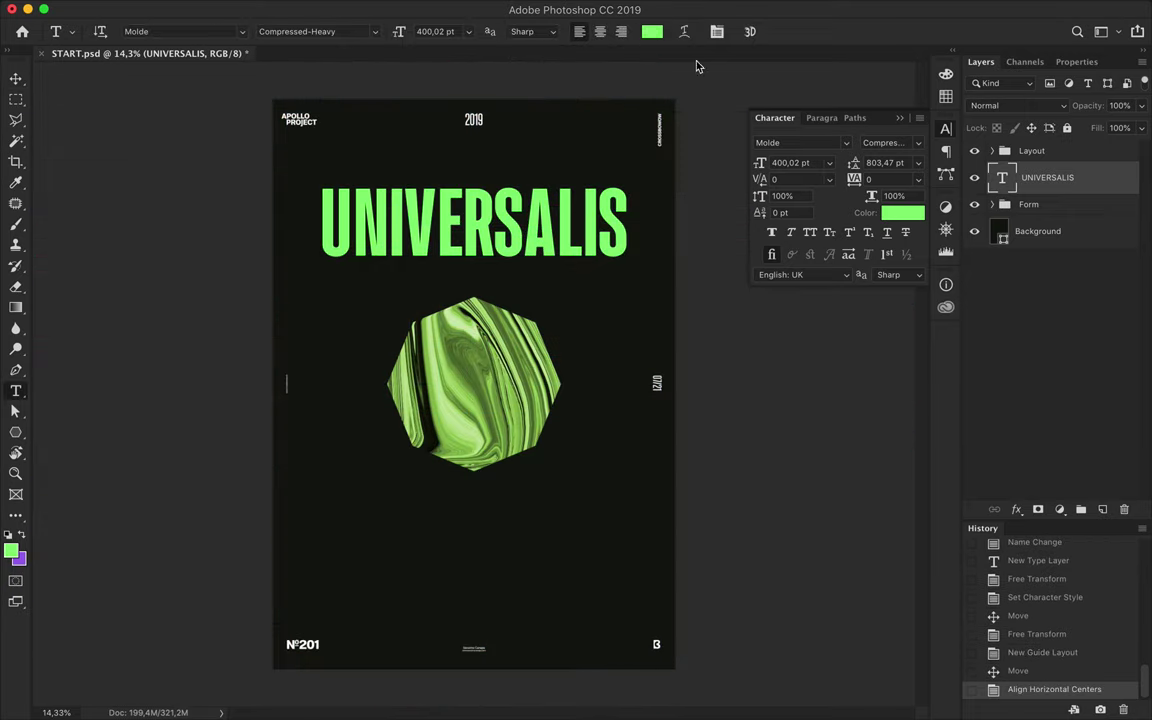
pyautogui.click(903, 212)
# Colour UNIVERSALIS with the sampled background green #12150e
pyautogui.click(650, 366)
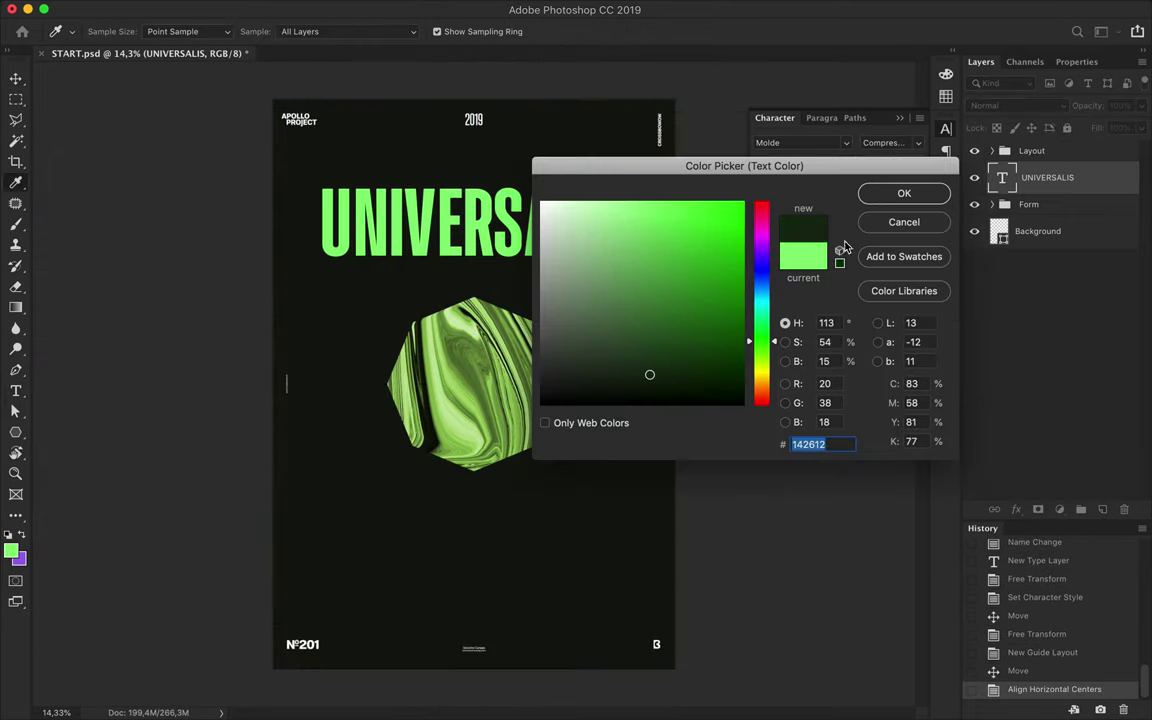
pyautogui.press('Return')
pyautogui.click(593, 38)
pyautogui.click(524, 208)
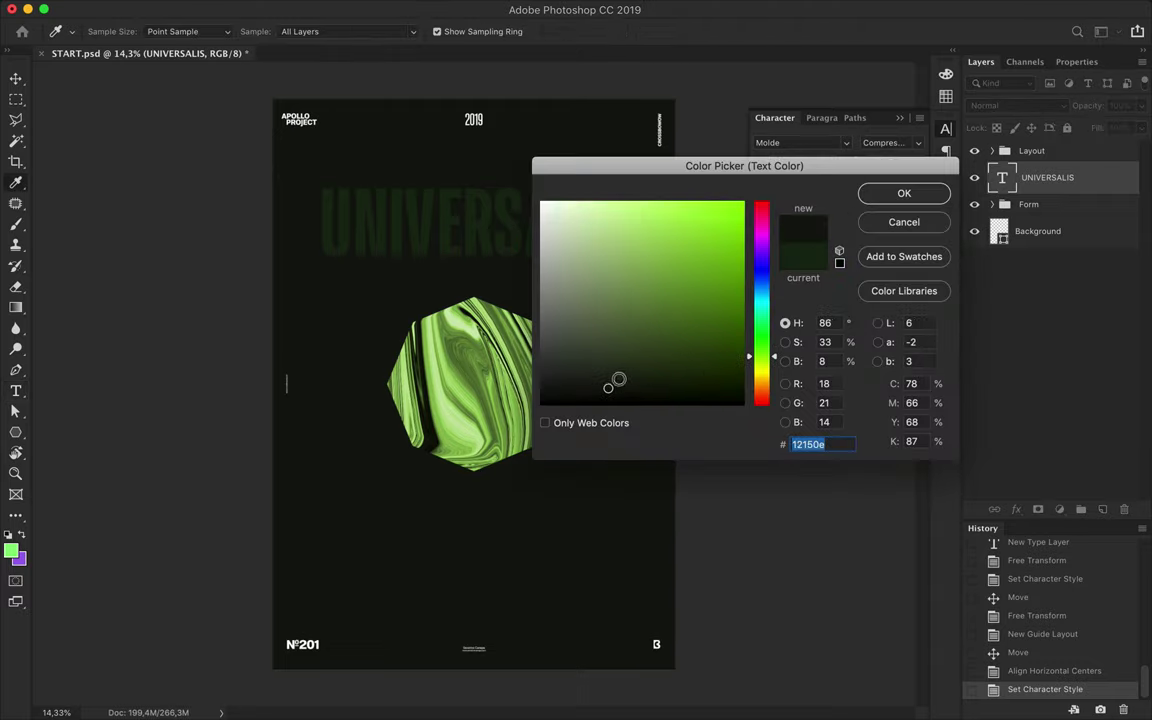
pyautogui.click(902, 193)
pyautogui.click(646, 41)
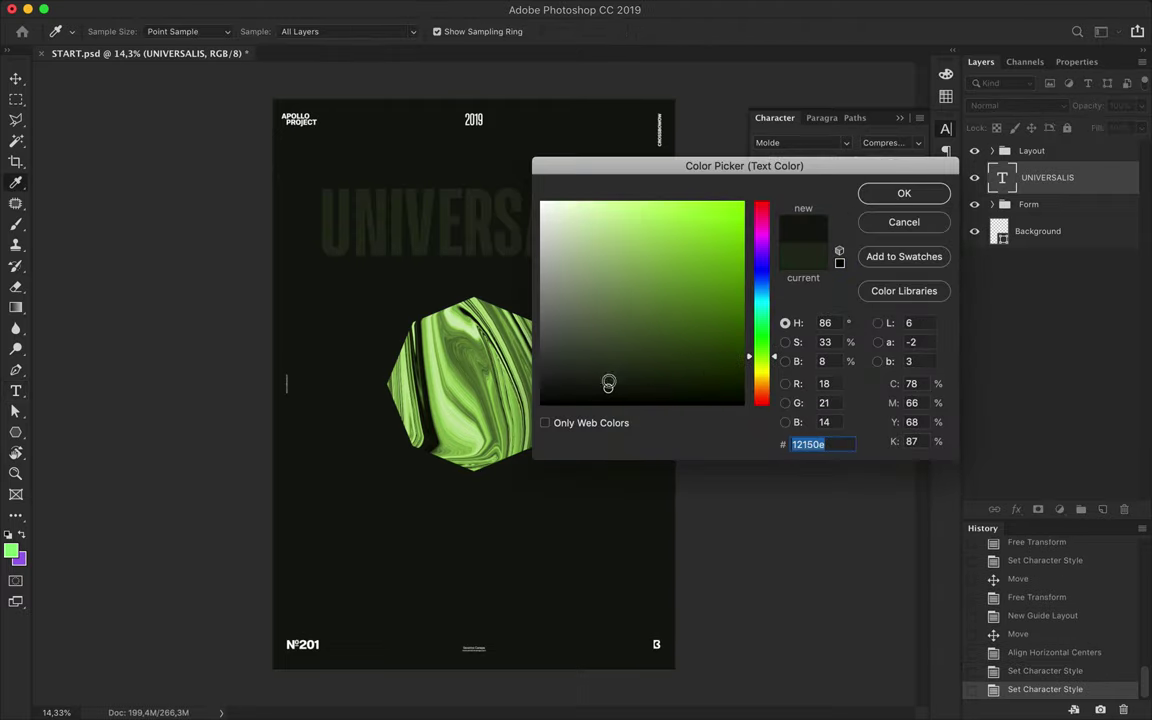
pyautogui.click(903, 193)
# Lower UNIVERSALIS fill to 30% and add a new APOLLO text line
pyautogui.moveTo(1141, 128); pyautogui.dragTo(1128, 152)
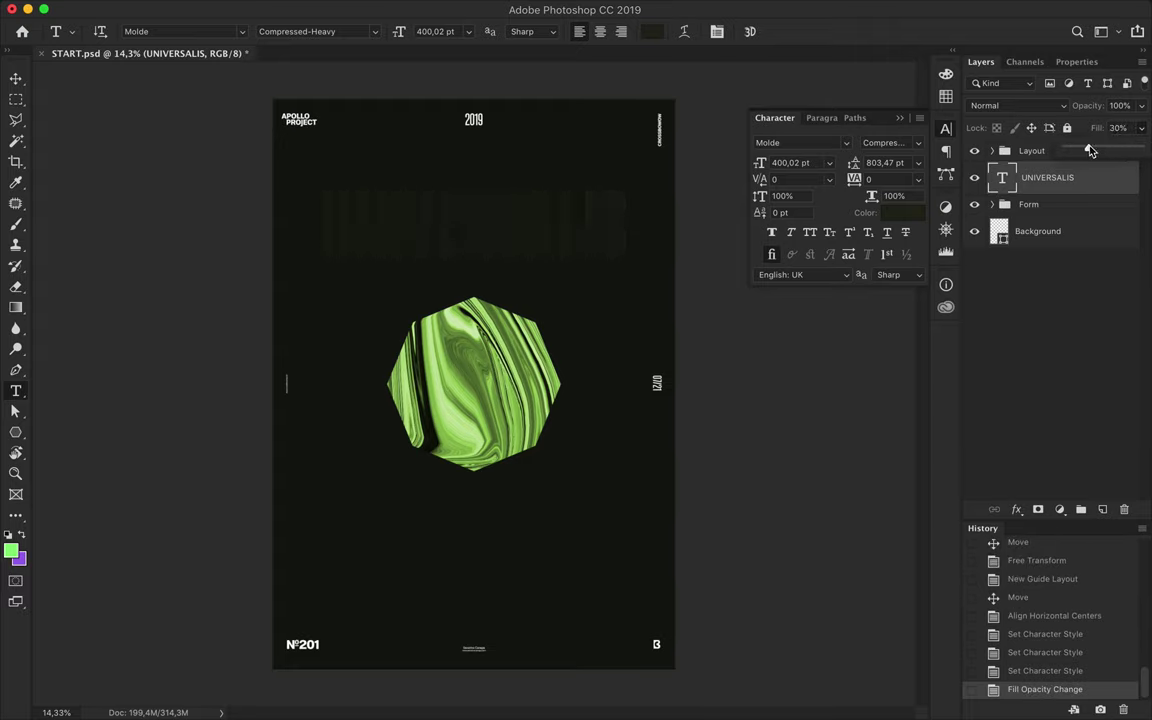
pyautogui.click(15, 78)
pyautogui.press('t')
pyautogui.click(361, 581)
pyautogui.hotkey('ctrl', 'Return')
# Scale the APOLLO text up and move it near UNIVERSALIS
pyautogui.press('v')
pyautogui.hotkey('ctrl', 't')
pyautogui.moveTo(365, 579)
pyautogui.mouseDown()
pyautogui.moveTo(452, 538)
pyautogui.moveTo(480, 223)
pyautogui.mouseUp()
pyautogui.press('Return')
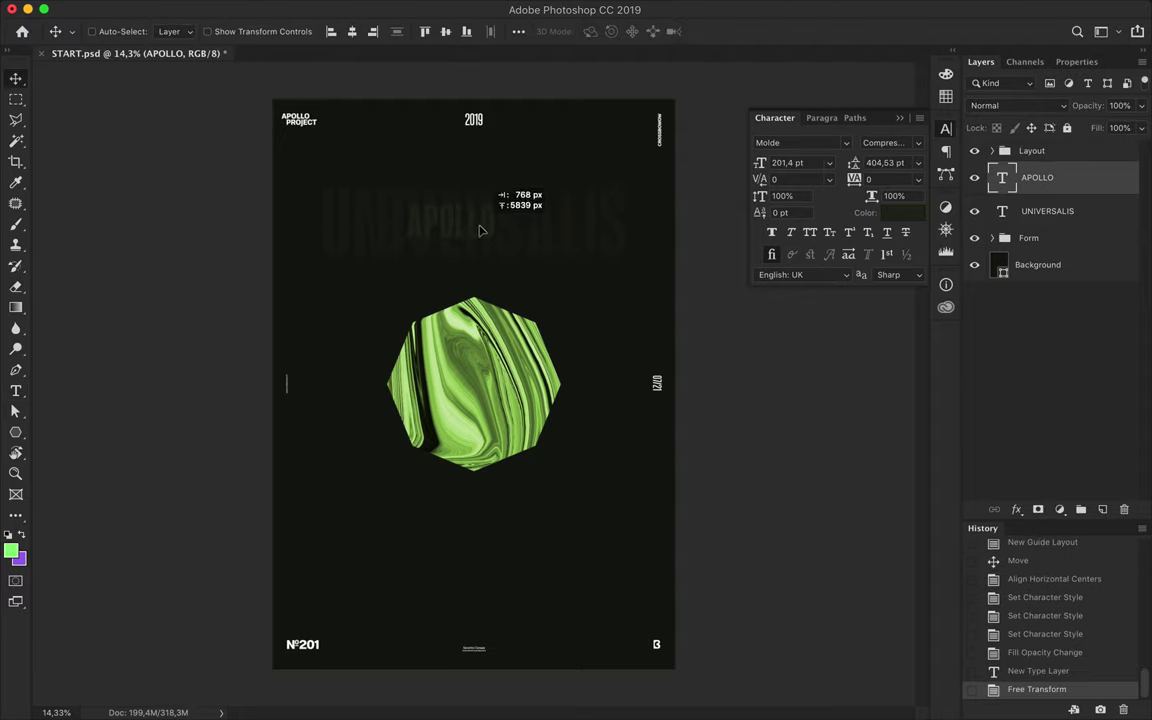
# Set APOLLO to TT Squares Regular, 44 pt, with 2600 tracking
pyautogui.doubleClick(449, 222)
pyautogui.click(790, 142)
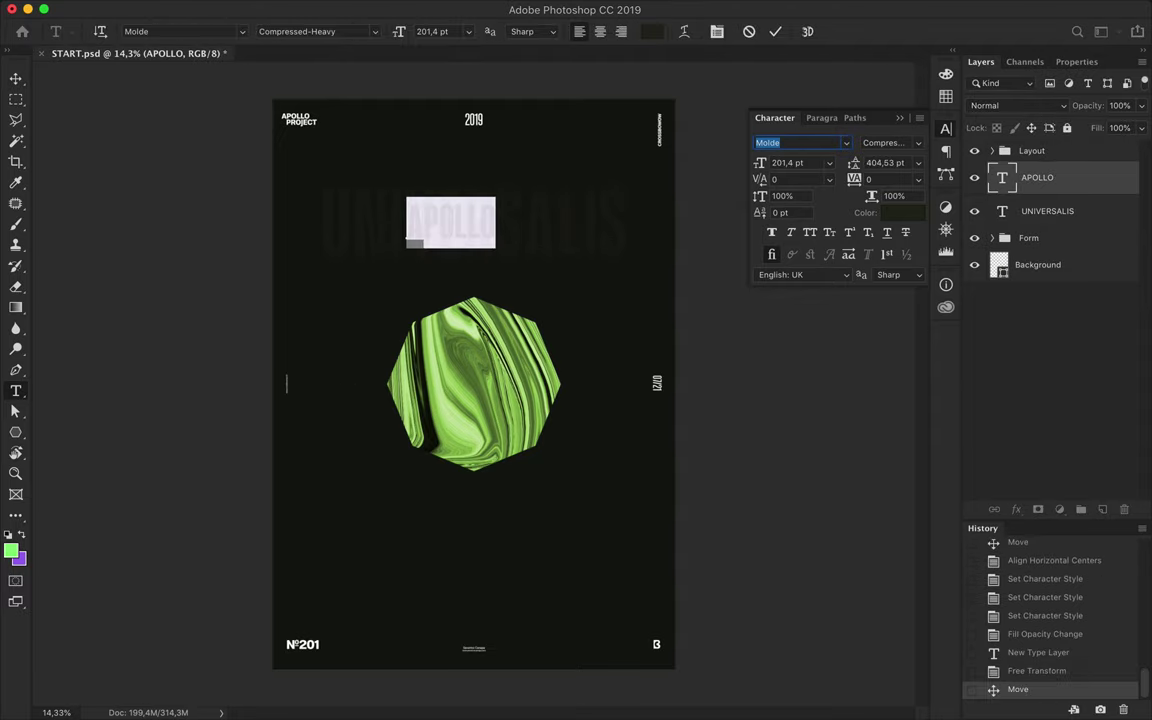
pyautogui.write('TT Squares')
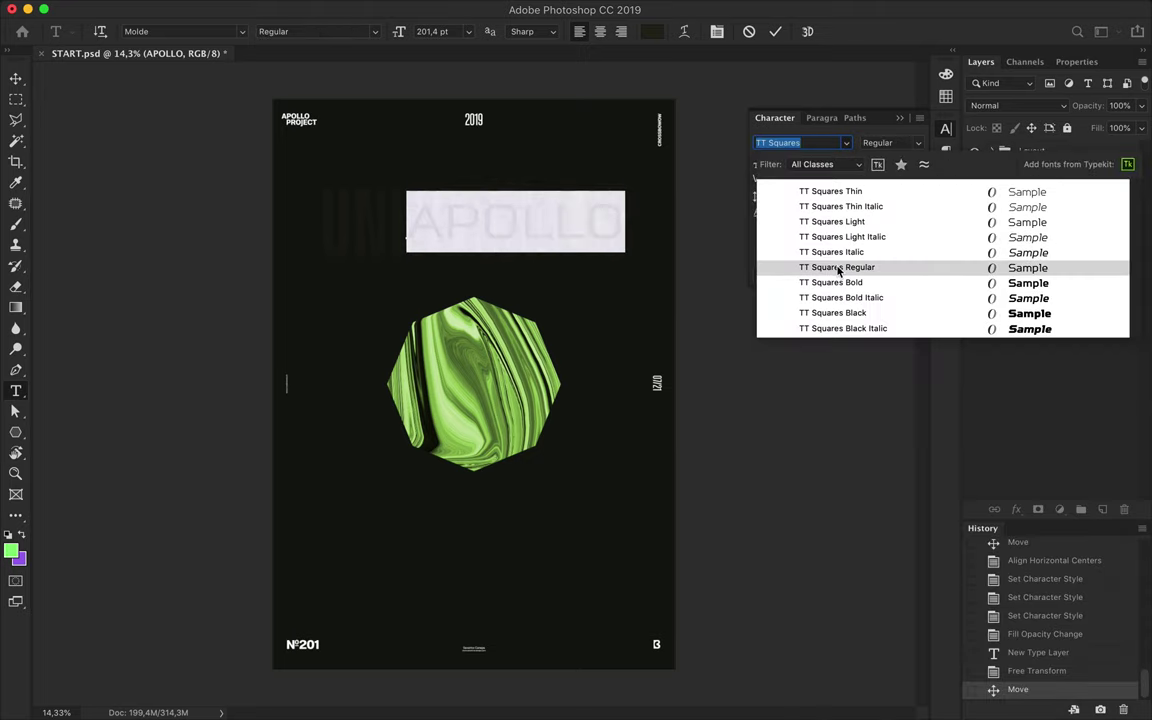
pyautogui.click(836, 265)
pyautogui.click(884, 179)
pyautogui.write('200')
pyautogui.click(790, 162)
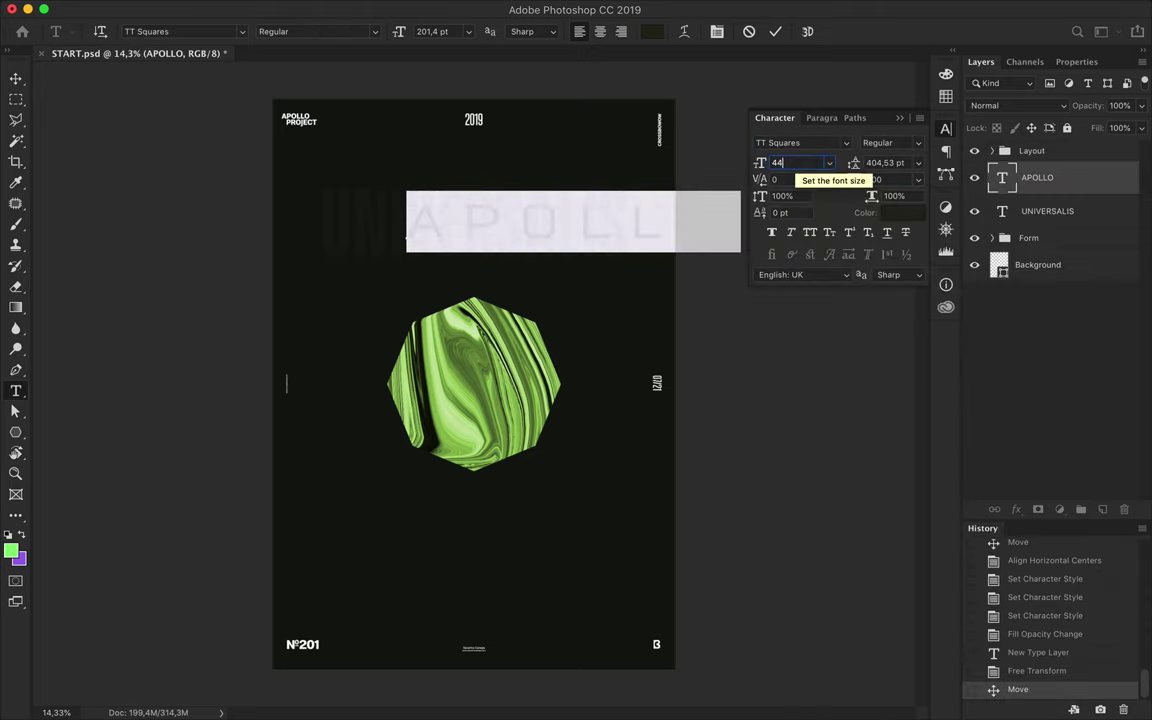
pyautogui.write('44')
pyautogui.press('Return')
pyautogui.scroll(10, 874, 179)
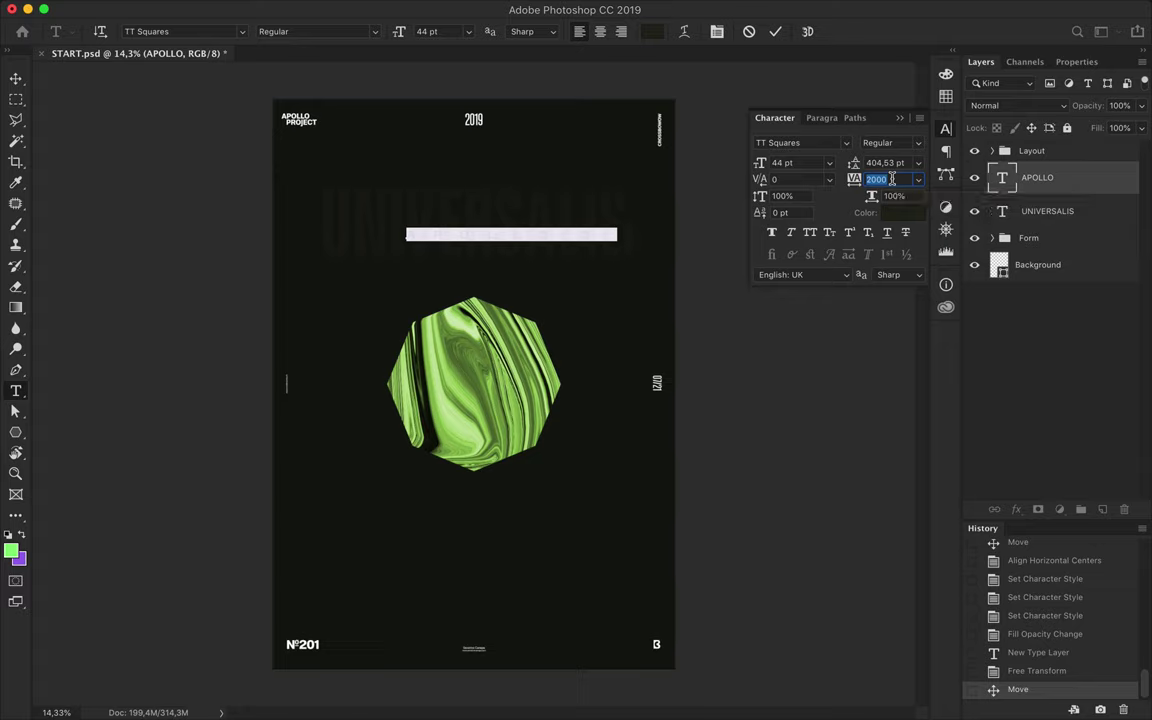
pyautogui.hotkey('ctrl', 'Return')
pyautogui.press('v')
# Colour the first letter A of APOLLO green #92bf57
pyautogui.moveTo(415, 226); pyautogui.dragTo(430, 229)
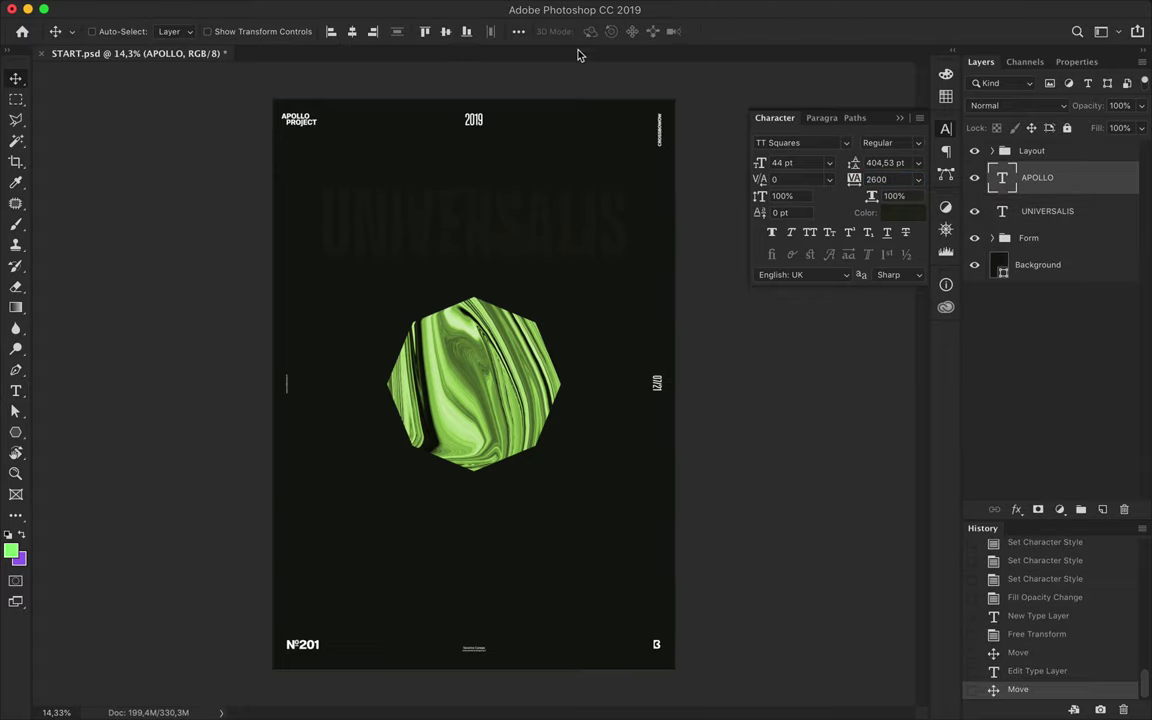
pyautogui.click(903, 193)
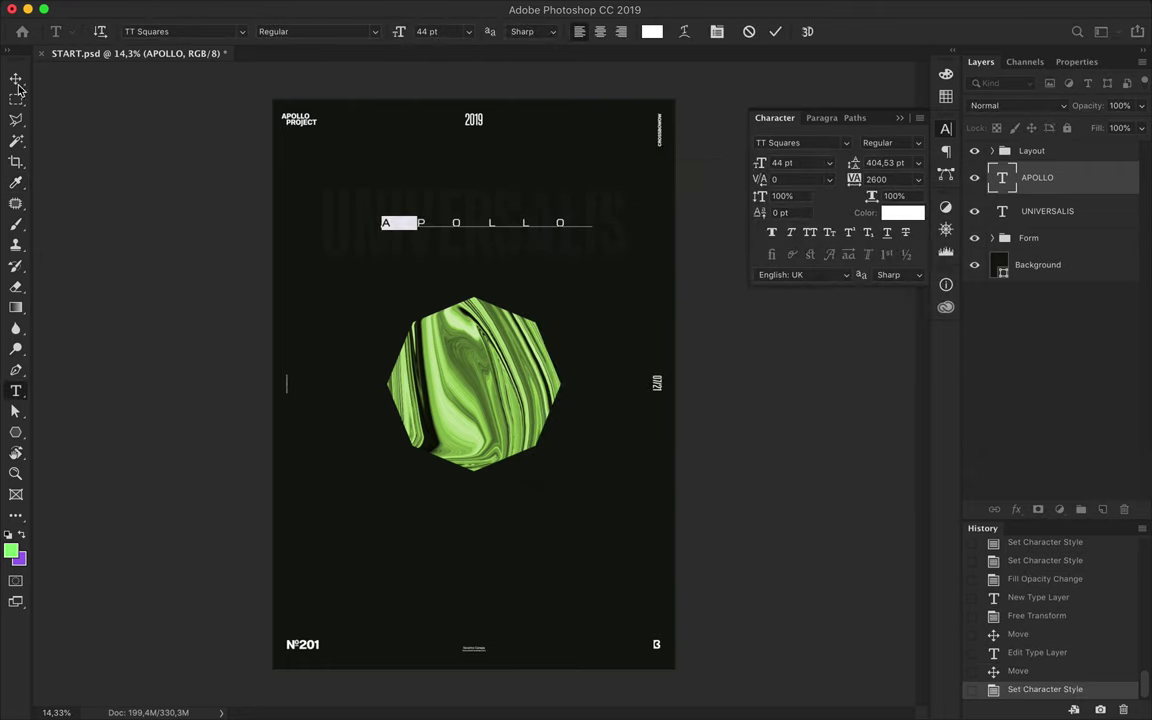
pyautogui.click(651, 31)
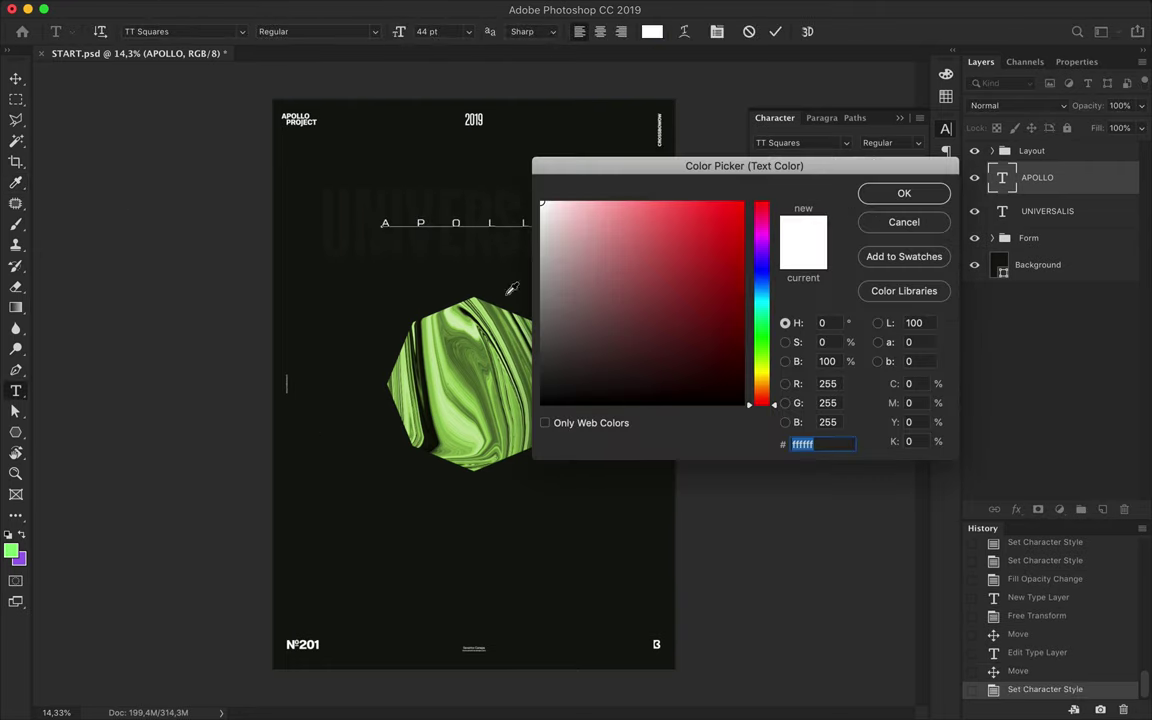
pyautogui.moveTo(430, 292); pyautogui.dragTo(436, 330)
pyautogui.click(438, 333)
pyautogui.click(902, 193)
pyautogui.click(15, 78)
# Centre APOLLO horizontally on the poster and vertically over UNIVERSALIS
pyautogui.click(353, 32)
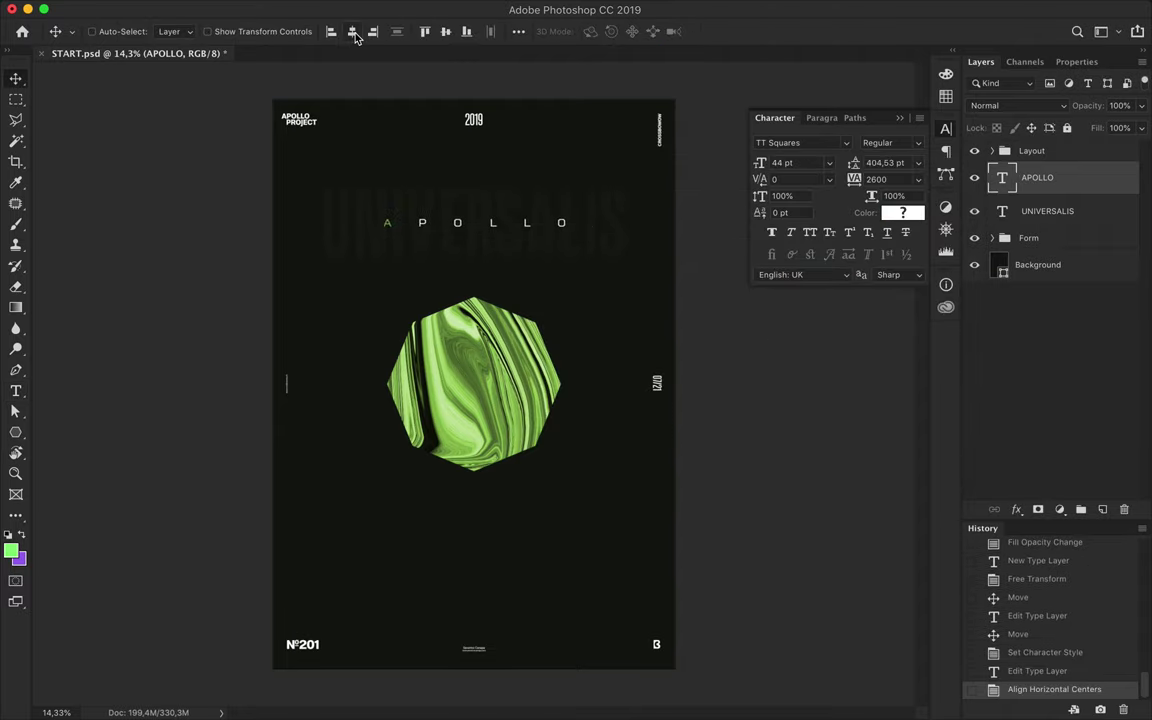
pyautogui.keyDown('shift'); pyautogui.click(591, 217); pyautogui.keyUp('shift')
pyautogui.click(518, 31)
pyautogui.click(568, 178)
pyautogui.click(567, 76)
pyautogui.click(568, 178)
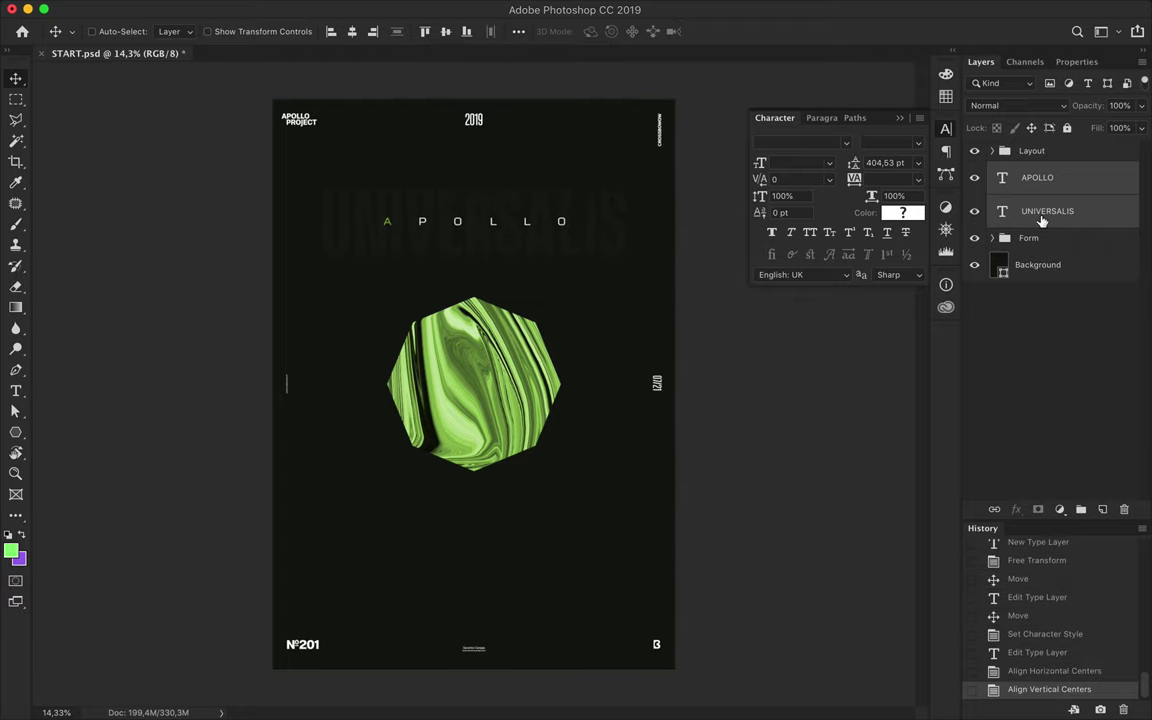
# Duplicate the APOLLO and UNIVERSALIS titles and position the copies at the poster bottom using the guides
pyautogui.moveTo(1040, 194); pyautogui.dragTo(1036, 226)
pyautogui.moveTo(500, 219); pyautogui.dragTo(586, 548)
pyautogui.hotkey('ctrl', ';')
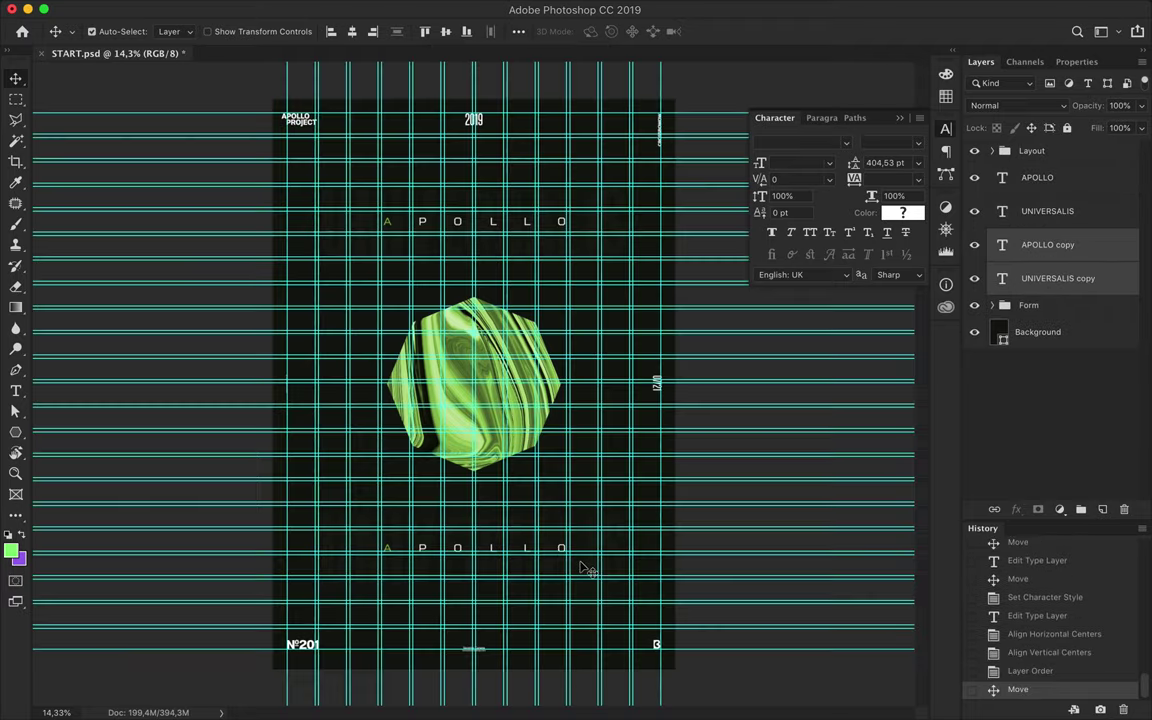
pyautogui.hotkey('ctrl', '+')
pyautogui.moveTo(512, 555); pyautogui.dragTo(480, 630)
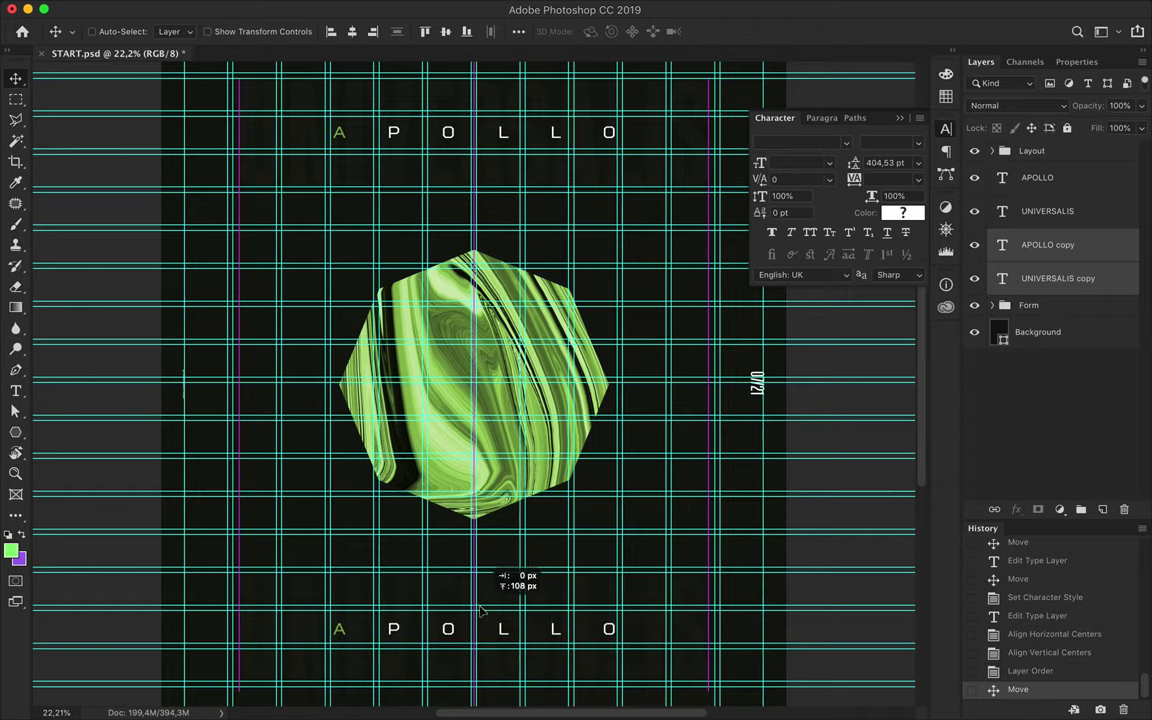
pyautogui.moveTo(480, 630); pyautogui.dragTo(488, 643)
pyautogui.hotkey('ctrl', ';')
pyautogui.hotkey('ctrl', '0')
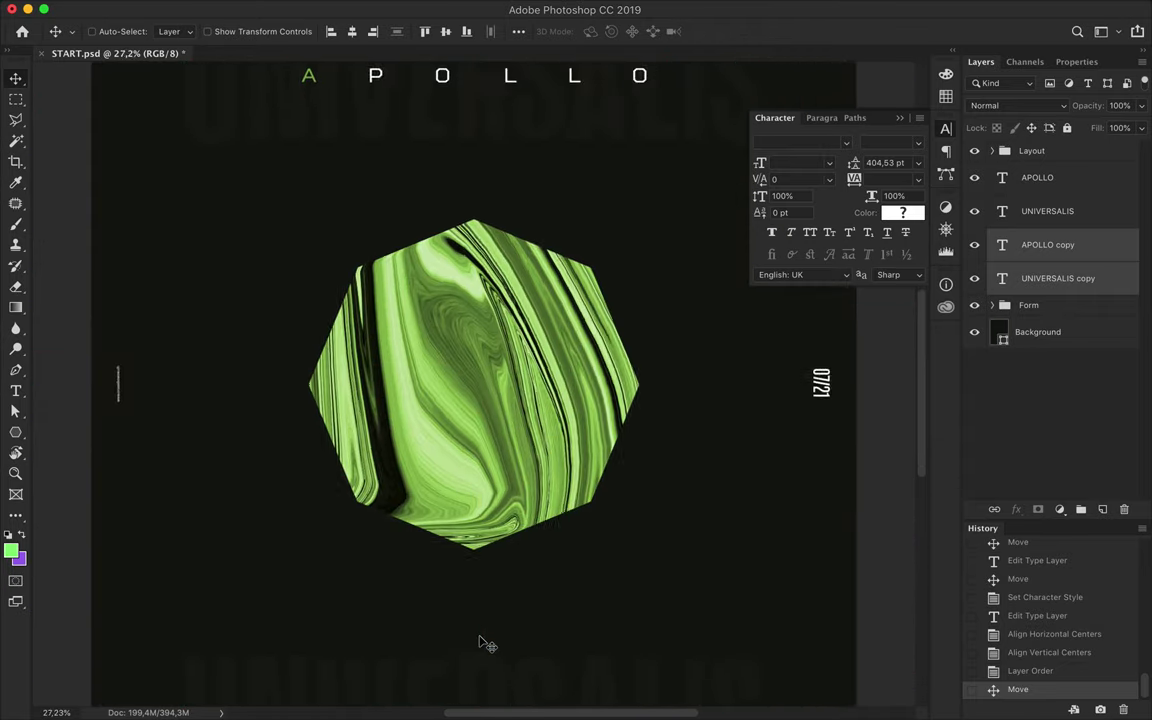
pyautogui.hotkey('ctrl', '-')
# Change the bottom copies' text to a faint '#8' and '365°'
pyautogui.doubleClick(325, 597)
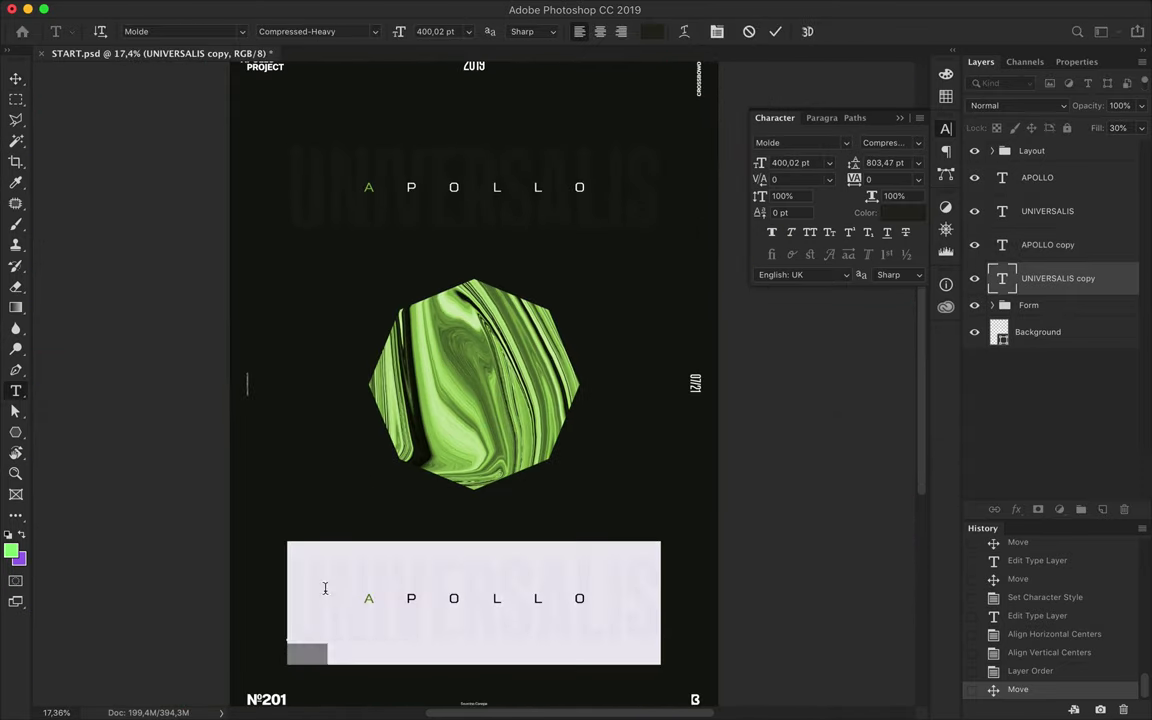
pyautogui.click(557, 606)
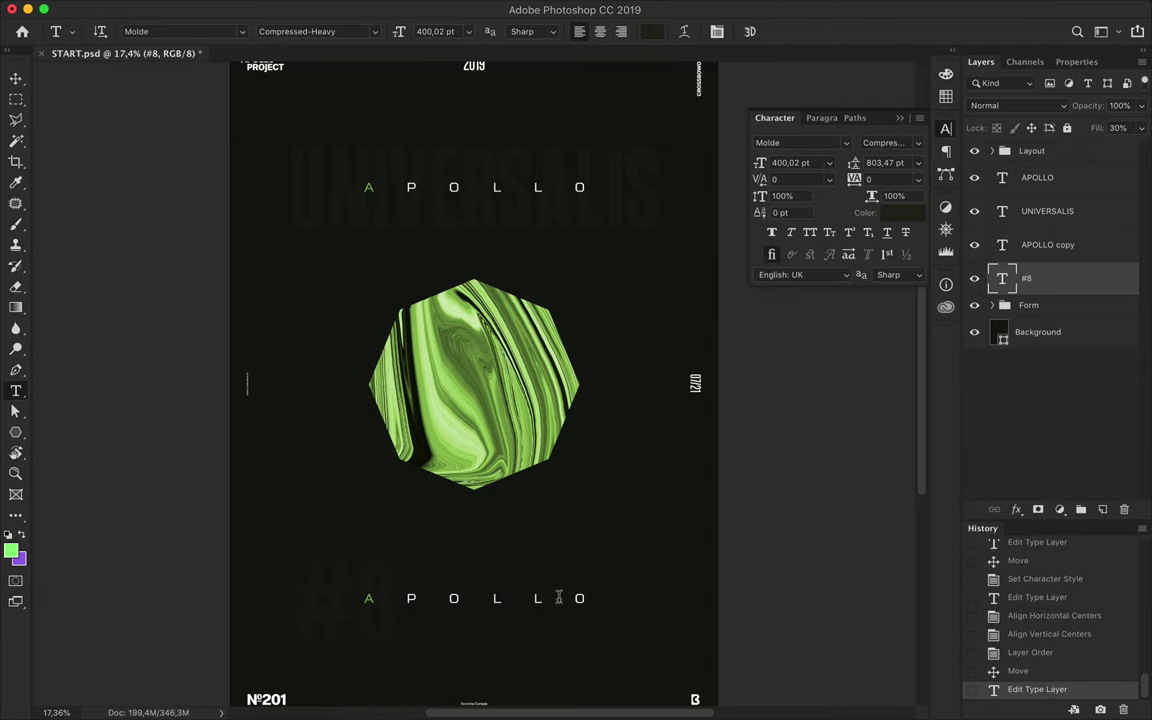
pyautogui.doubleClick(366, 597)
pyautogui.moveTo(391, 597); pyautogui.dragTo(629, 600)
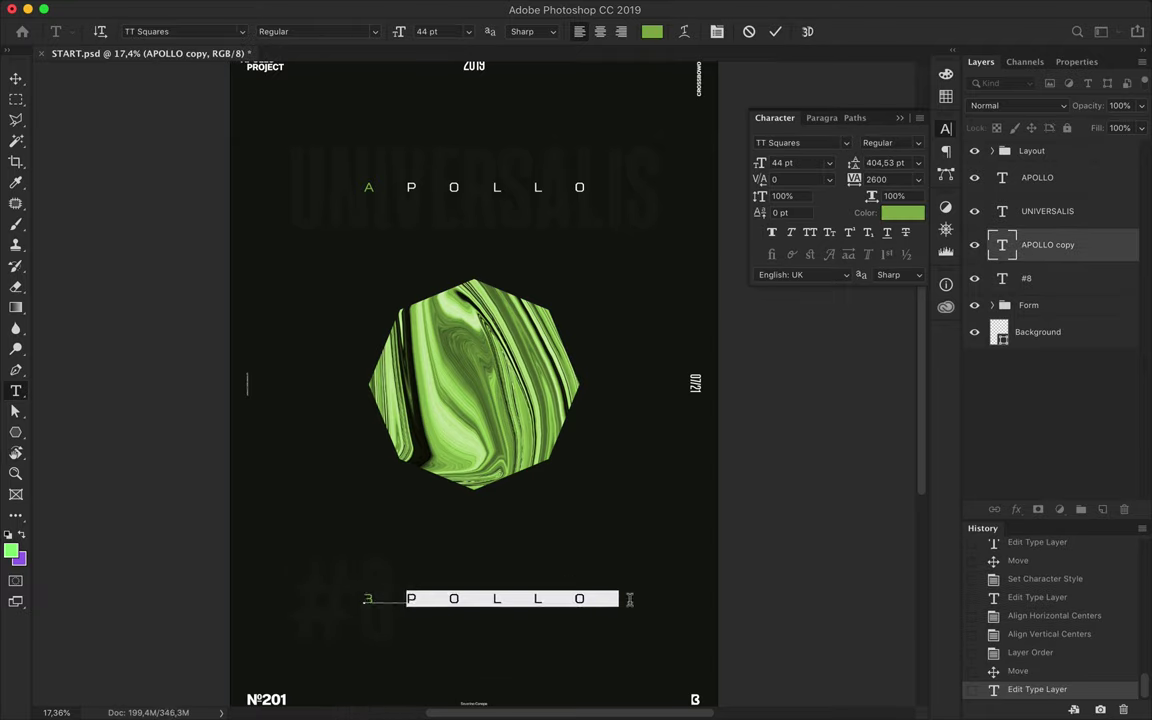
pyautogui.write('65')
pyautogui.click(16, 78)
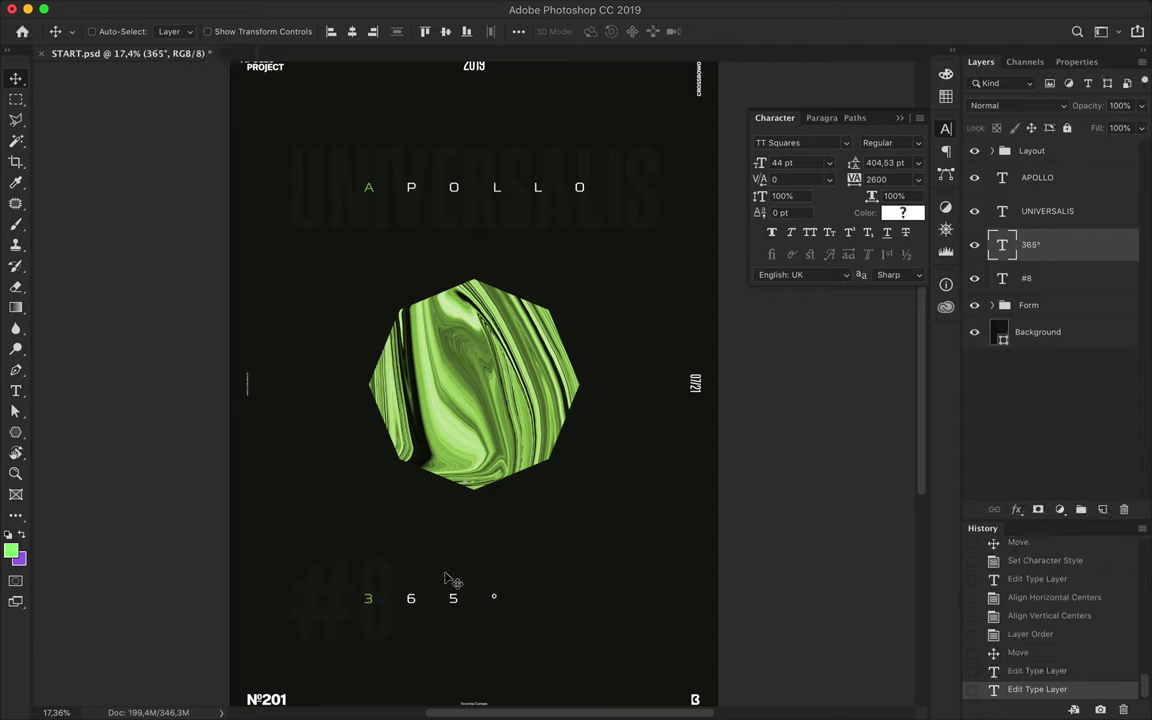
# Centre the bottom titles horizontally and nudge '365°' slightly right
pyautogui.click(352, 33)
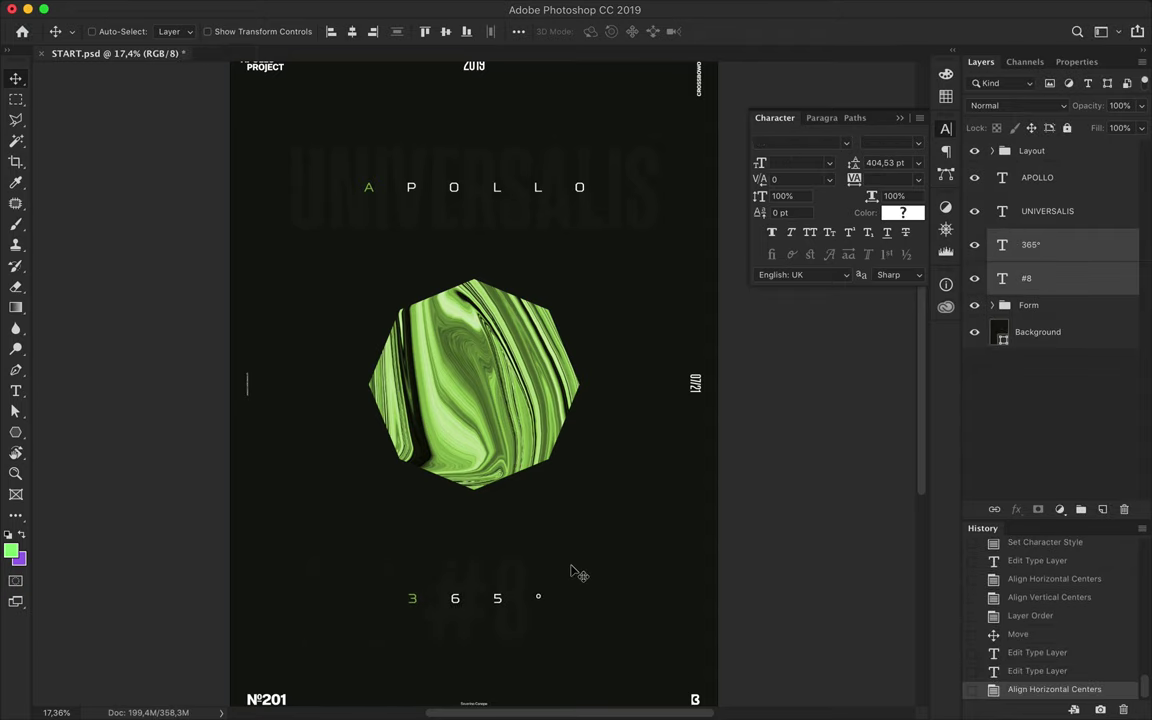
pyautogui.keyDown('ctrl'); pyautogui.click(504, 608); pyautogui.keyUp('ctrl')
pyautogui.hotkey('shift', 'Right')
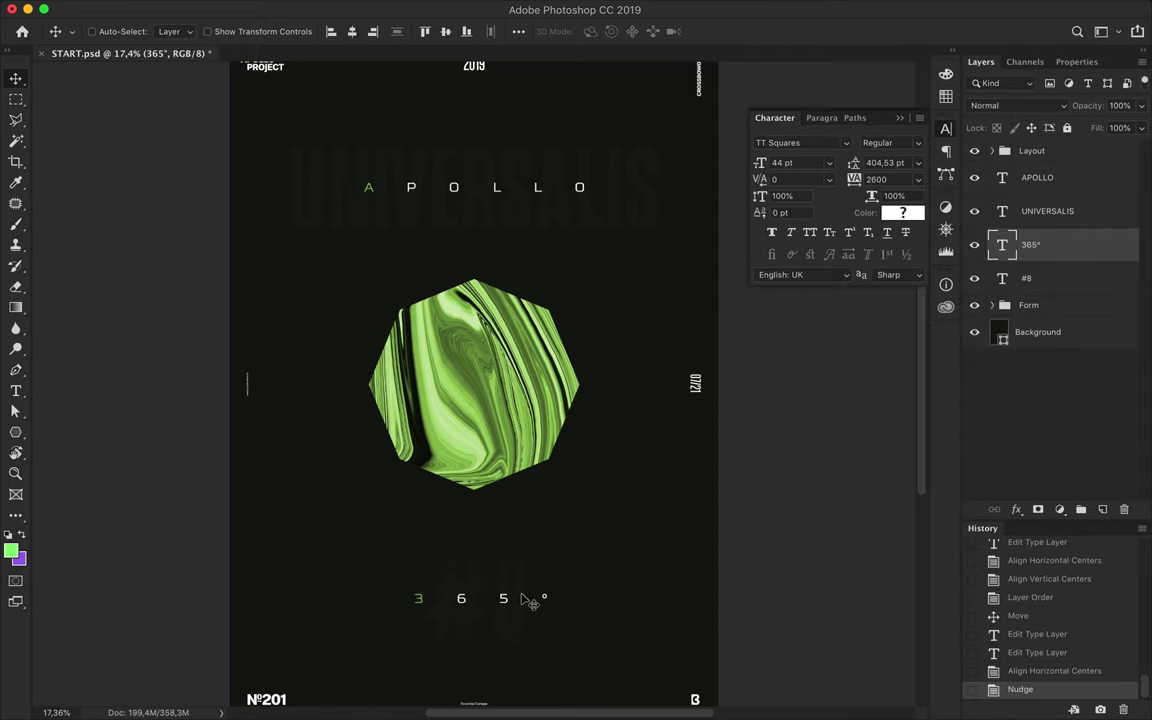
pyautogui.scroll(2, 529, 599)
pyautogui.scroll(-3, 597, 470)
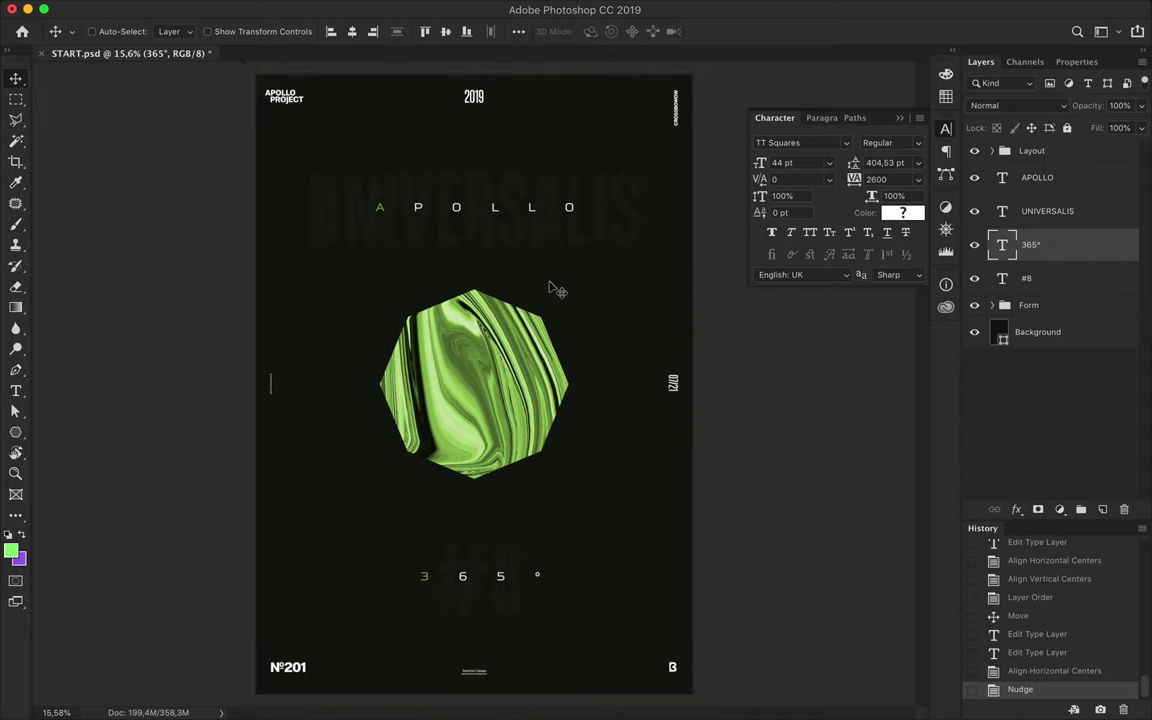
# Draw a diagonal shape line across the octagon with no fill and a white 15,5 pt stroke, centred on the poster
pyautogui.press('p')
pyautogui.click(177, 32)
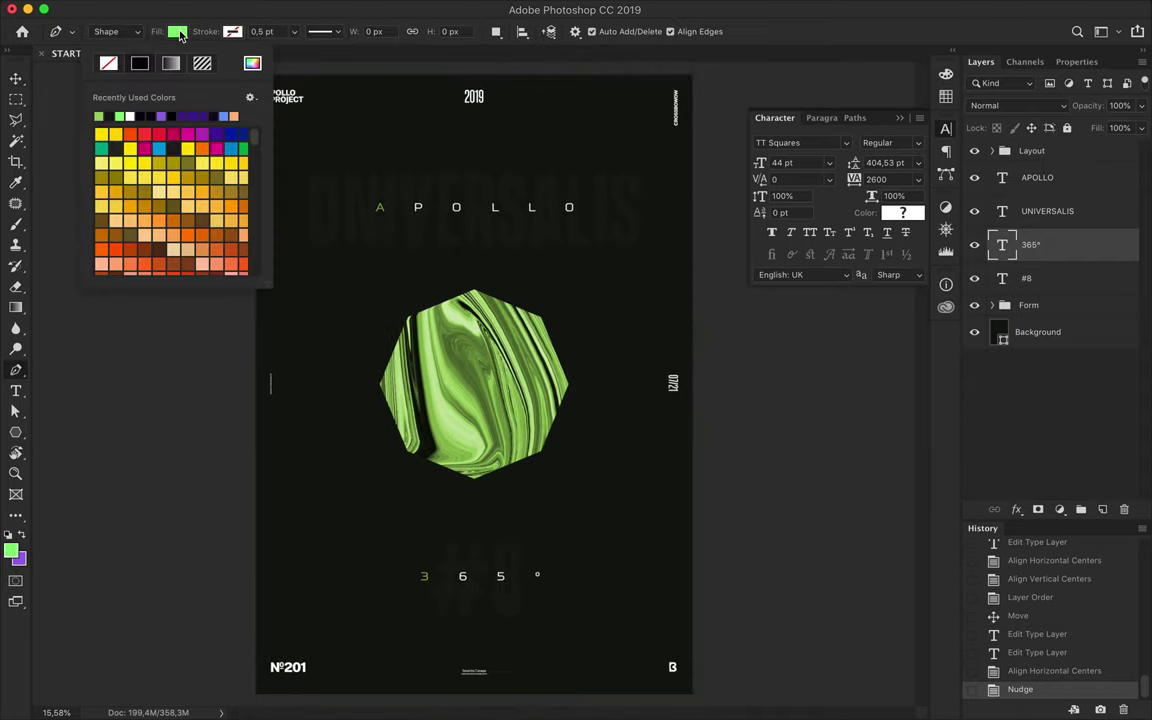
pyautogui.click(431, 291)
pyautogui.click(519, 489)
pyautogui.press('a')
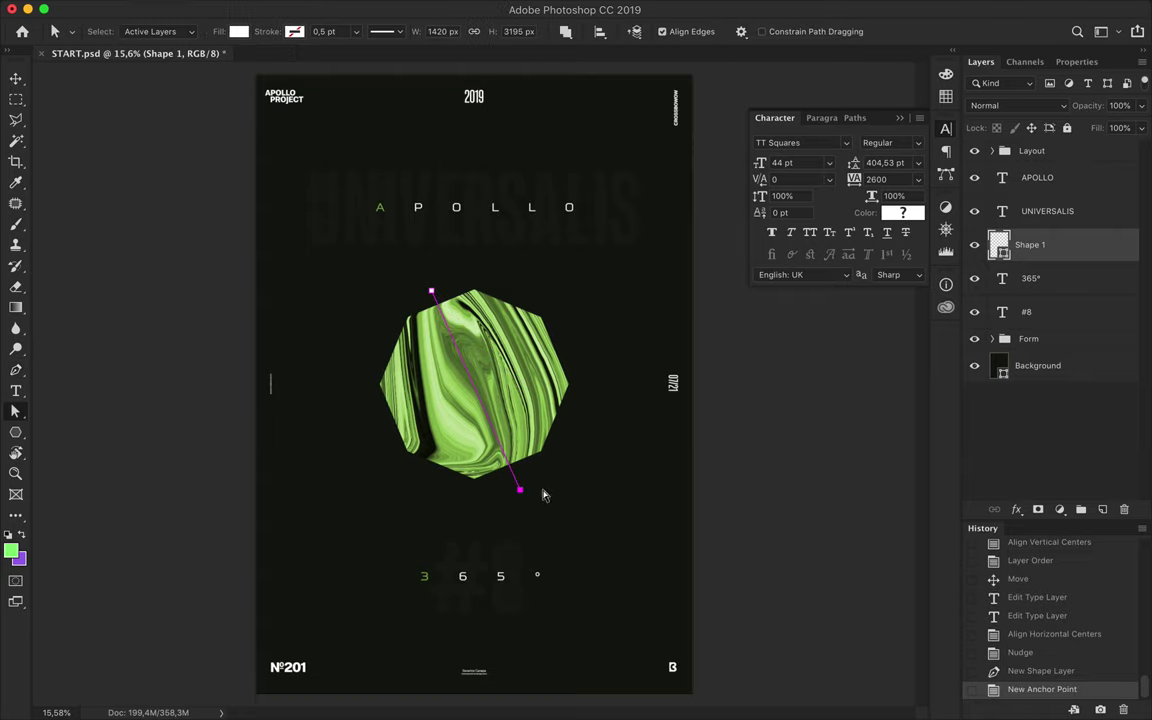
pyautogui.click(238, 31)
pyautogui.click(170, 57)
pyautogui.click(328, 32)
pyautogui.press('Return')
pyautogui.press('v')
pyautogui.click(352, 32)
pyautogui.click(445, 31)
# Duplicate the line layer and give the copy a new stroke colour
pyautogui.moveTo(1095, 257); pyautogui.dragTo(1030, 280)
pyautogui.press('a')
pyautogui.click(238, 31)
pyautogui.click(424, 134)
pyautogui.click(238, 31)
pyautogui.click(370, 63)
pyautogui.click(897, 185)
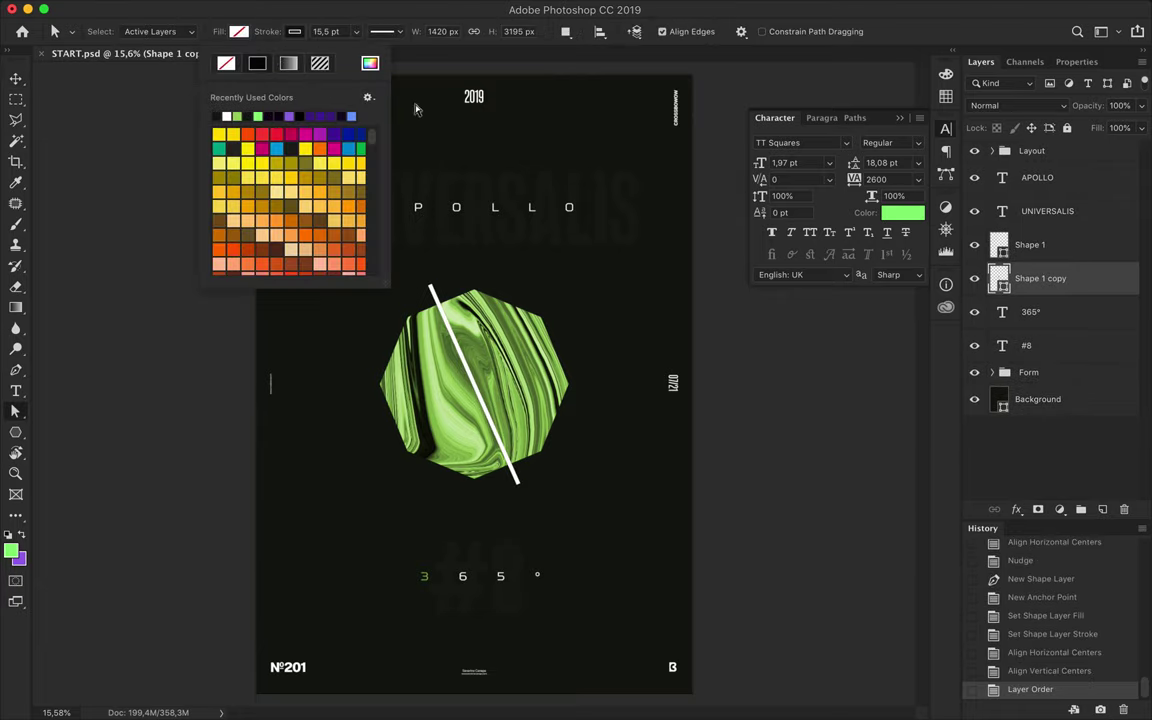
pyautogui.press('Return')
pyautogui.click(393, 9)
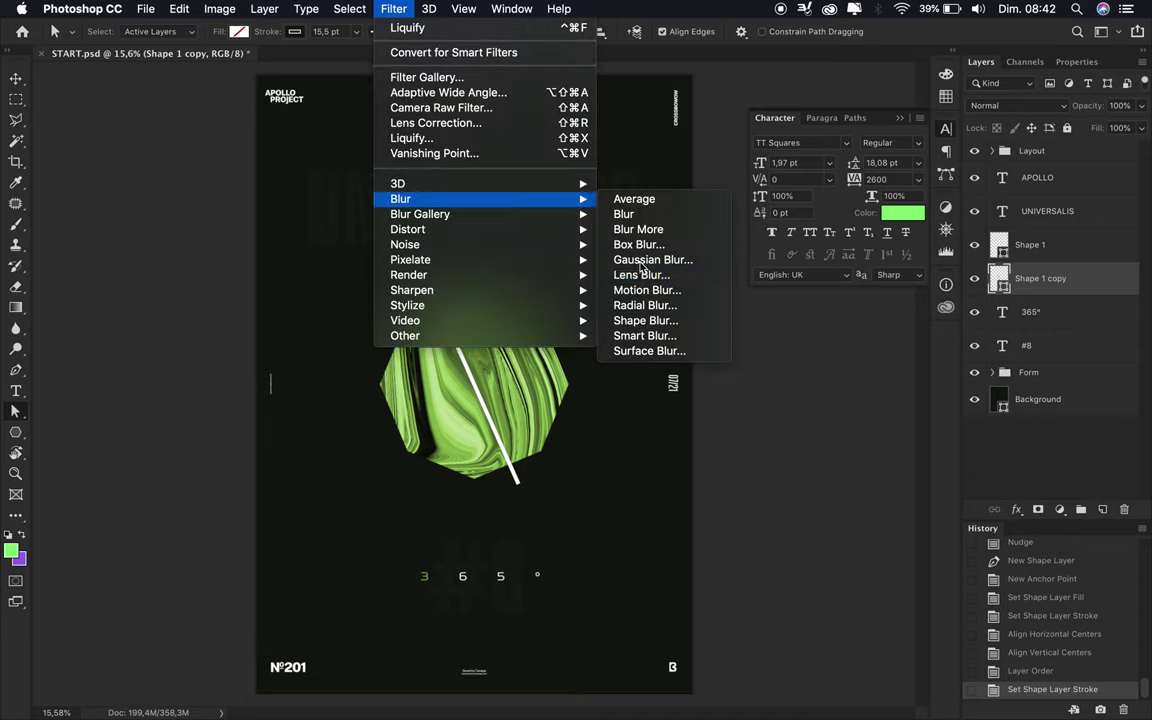
# Gaussian-blur the line copy at about 40 px radius, merge the blurred layers, and set Overlay blending
pyautogui.click(660, 257)
pyautogui.click(689, 250)
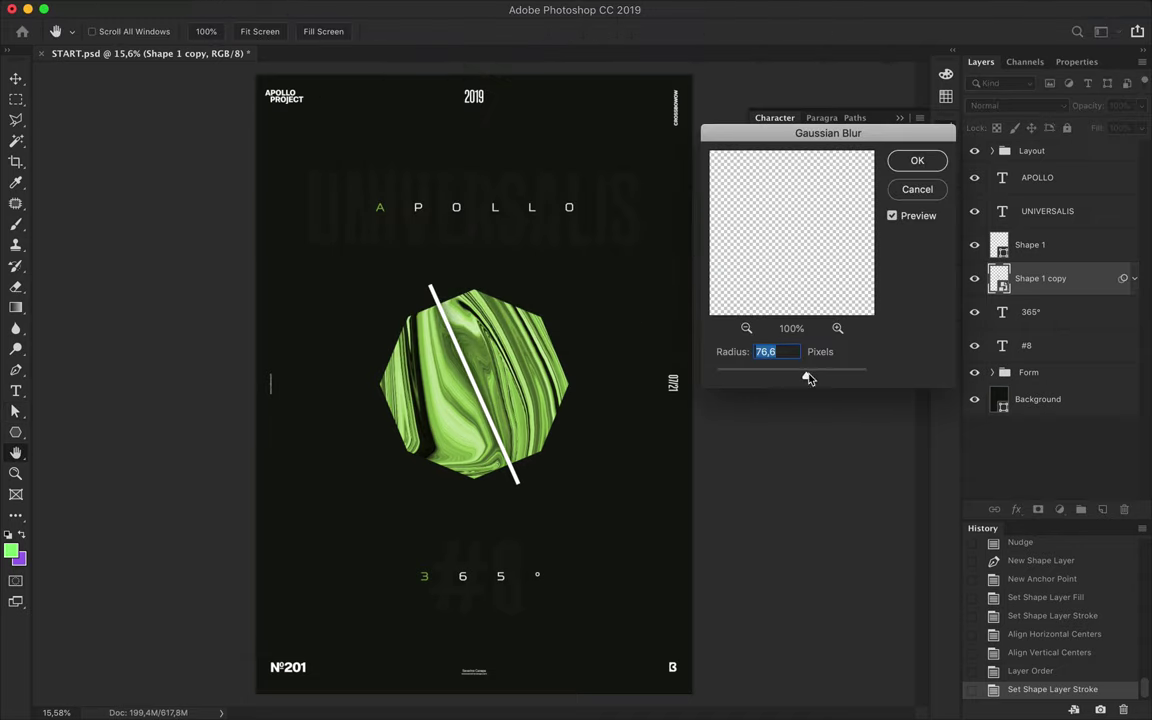
pyautogui.moveTo(815, 378); pyautogui.dragTo(794, 378)
pyautogui.press('Return')
pyautogui.moveTo(1068, 277); pyautogui.dragTo(1066, 330)
pyautogui.hotkey('ctrl', 'e')
pyautogui.click(1017, 105)
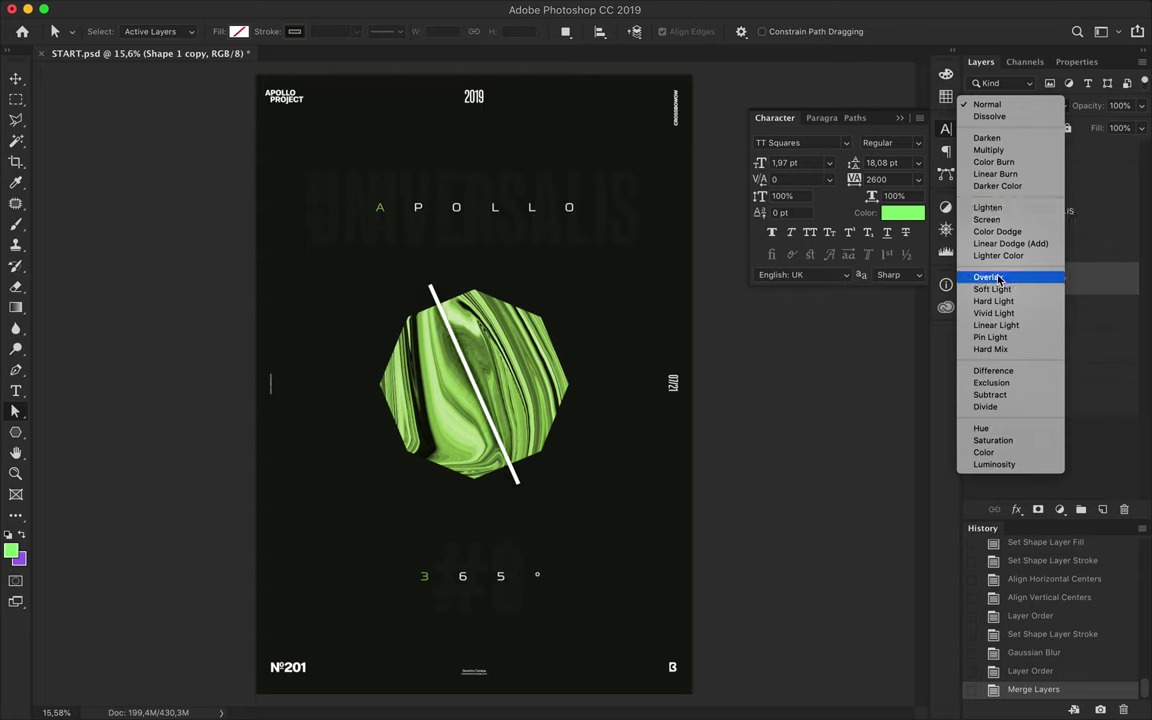
pyautogui.click(995, 277)
# Warp the blurred line, stretching its corners to reshape the shadow
pyautogui.hotkey('ctrl', 't')
pyautogui.rightClick(505, 341)
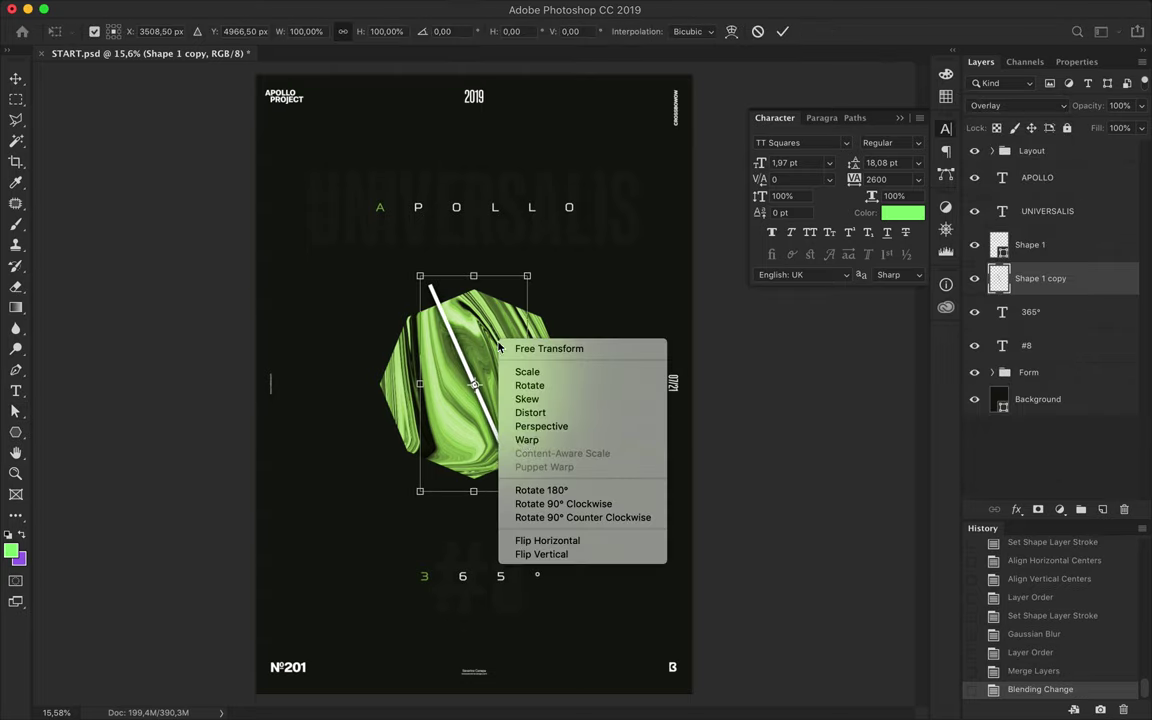
pyautogui.click(530, 451)
pyautogui.moveTo(430, 290); pyautogui.dragTo(418, 286)
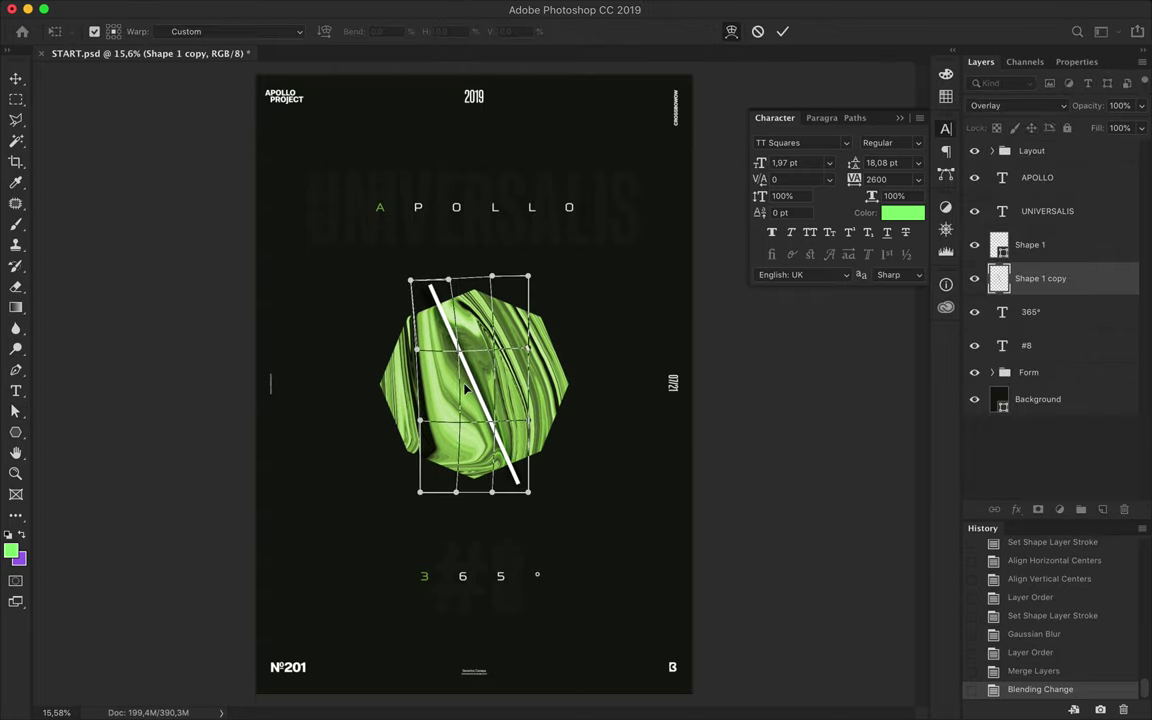
pyautogui.moveTo(503, 484); pyautogui.dragTo(519, 504)
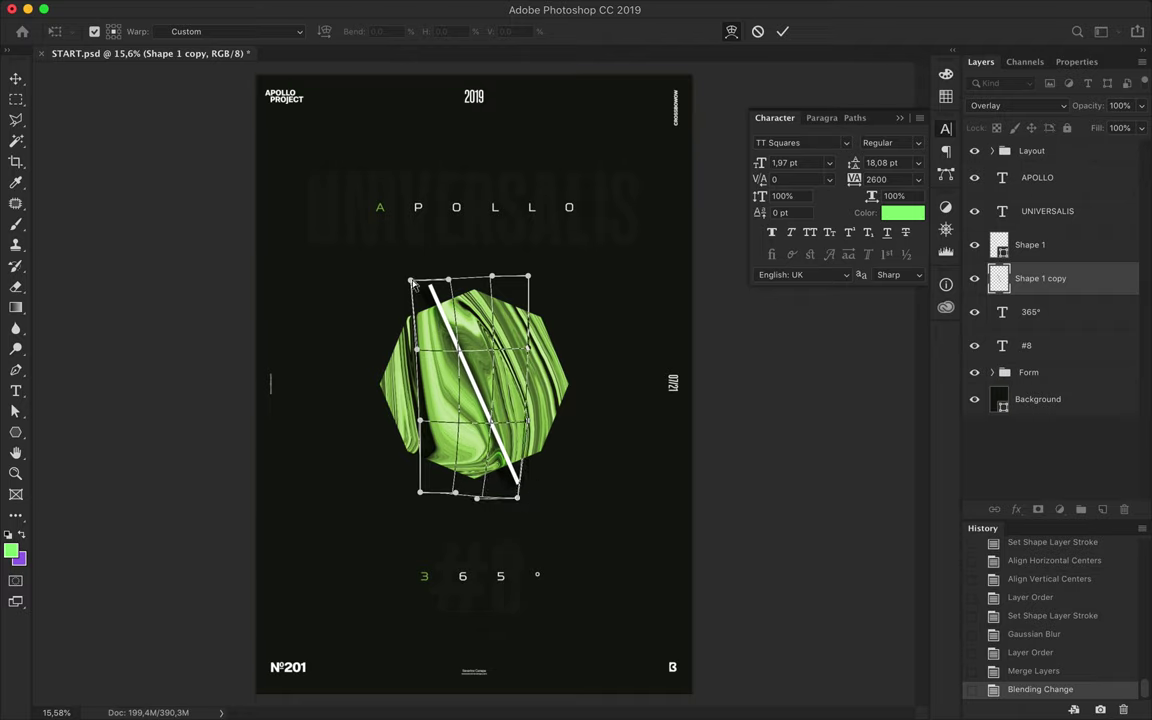
pyautogui.moveTo(411, 283); pyautogui.dragTo(399, 283)
pyautogui.moveTo(528, 277); pyautogui.dragTo(503, 283)
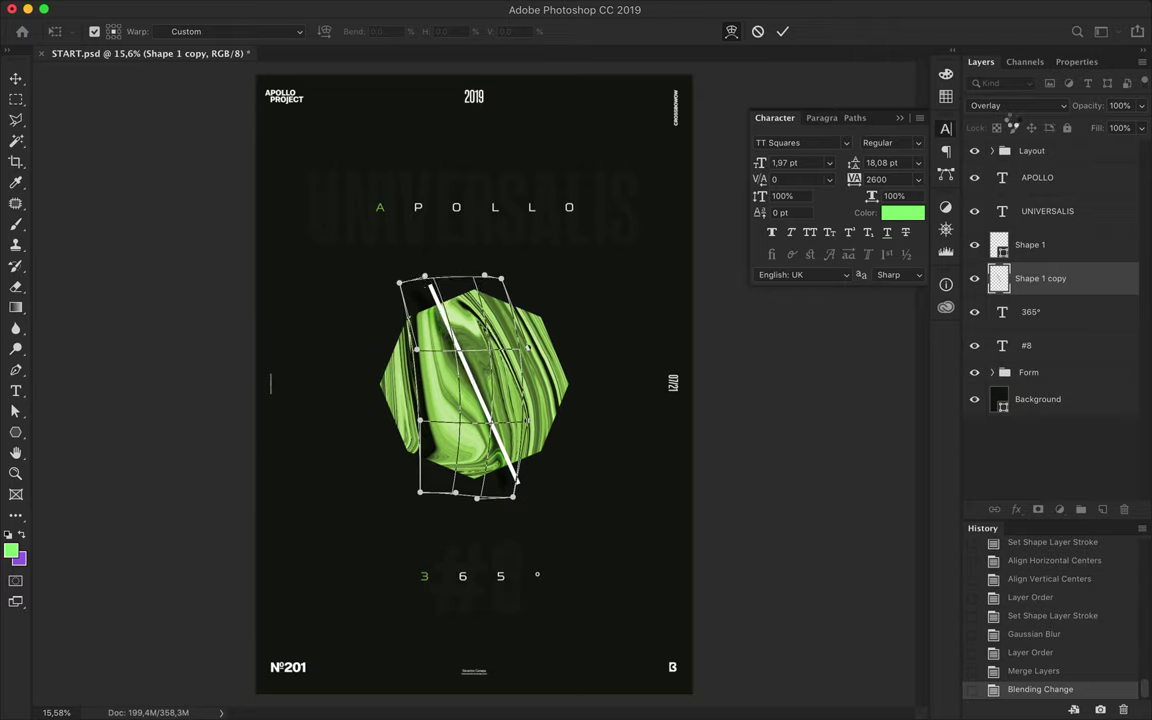
pyautogui.press('Return')
# Set the blurred line to Multiply and add an empty layer below Shape 1 copy
pyautogui.click(1015, 105)
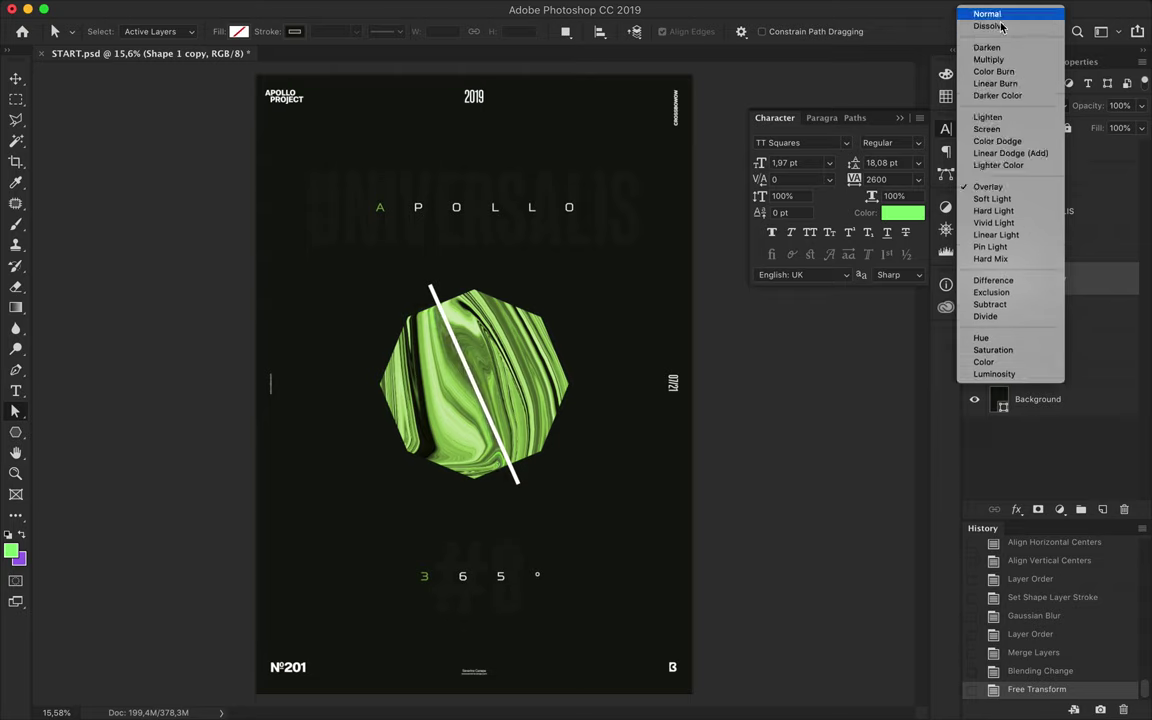
pyautogui.click(999, 61)
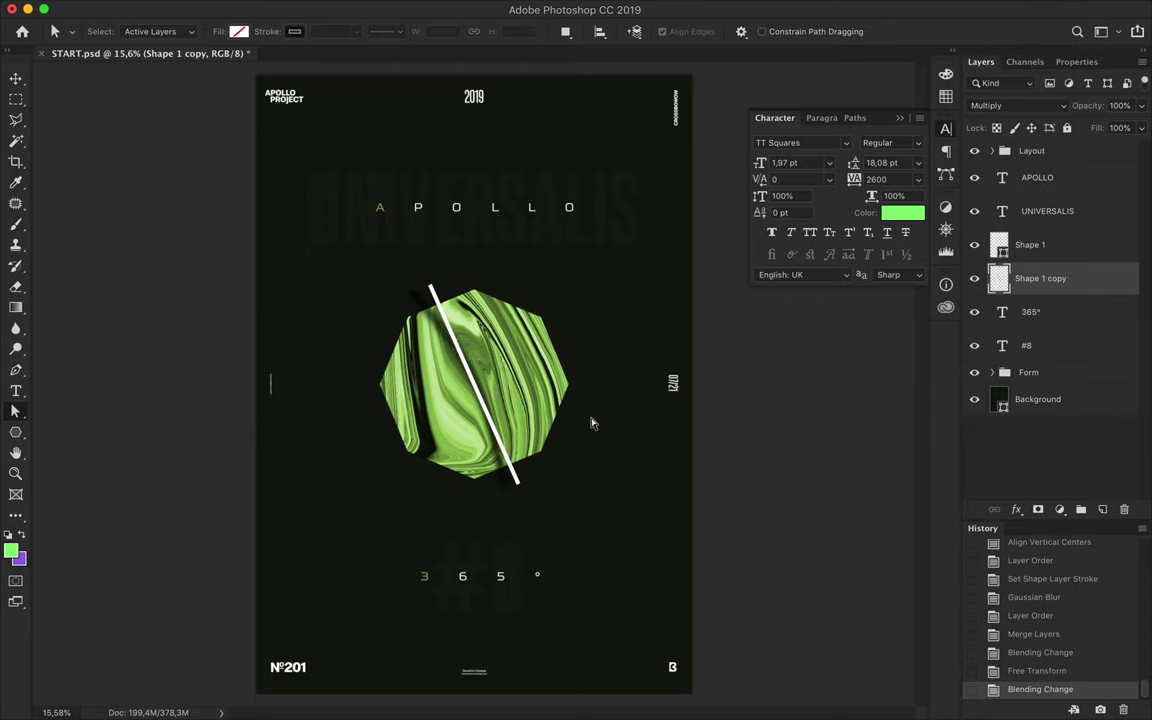
pyautogui.scroll(2, 591, 420)
pyautogui.scroll(2, 592, 424)
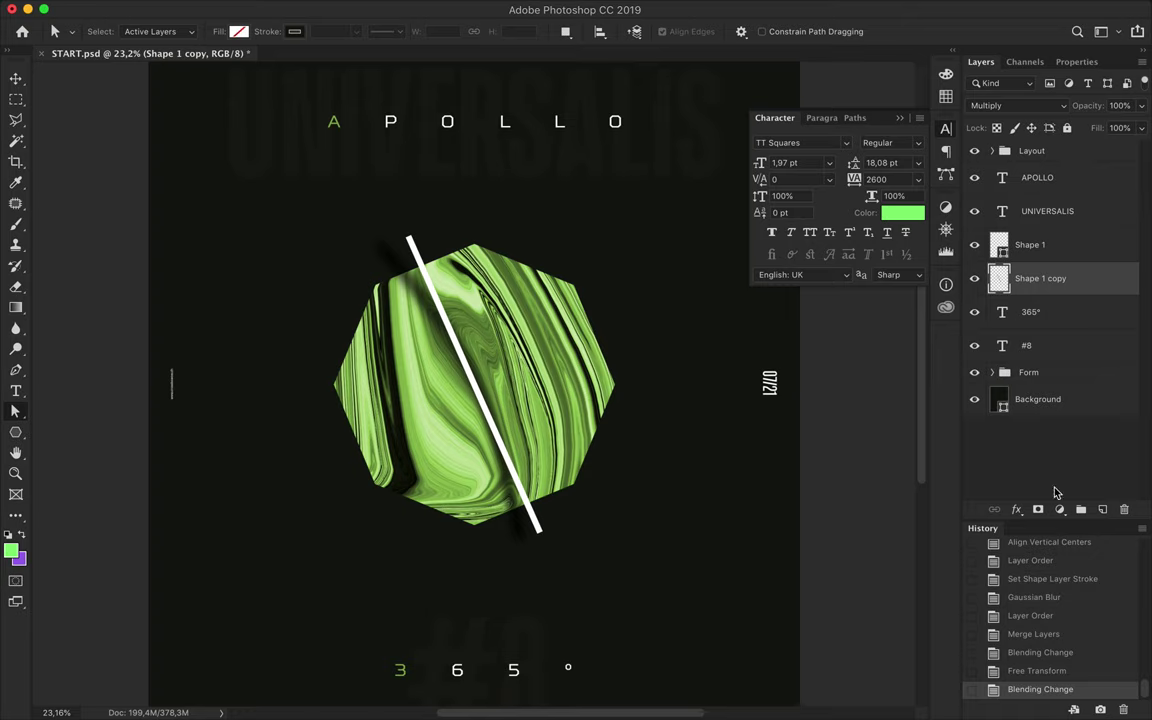
pyautogui.hotkey('ctrl', 'shift', 'alt', 'n')
pyautogui.hotkey('ctrl', '[')
pyautogui.press('b')
pyautogui.click(115, 31)
# Stamp a large purple mark over the octagon with the 4999 px textured brush
pyautogui.scroll(-5, 200, 330)
pyautogui.scroll(-3, 167, 367)
pyautogui.scroll(-3, 166, 371)
pyautogui.click(99, 208)
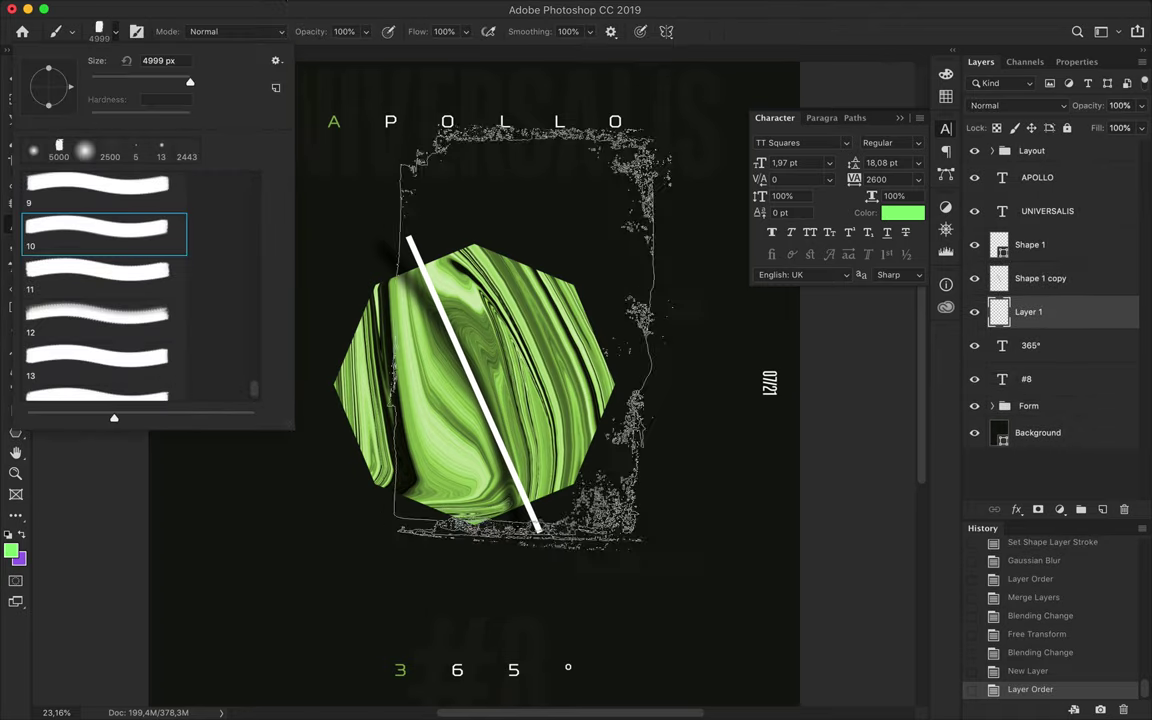
pyautogui.click(21, 538)
pyautogui.click(554, 428)
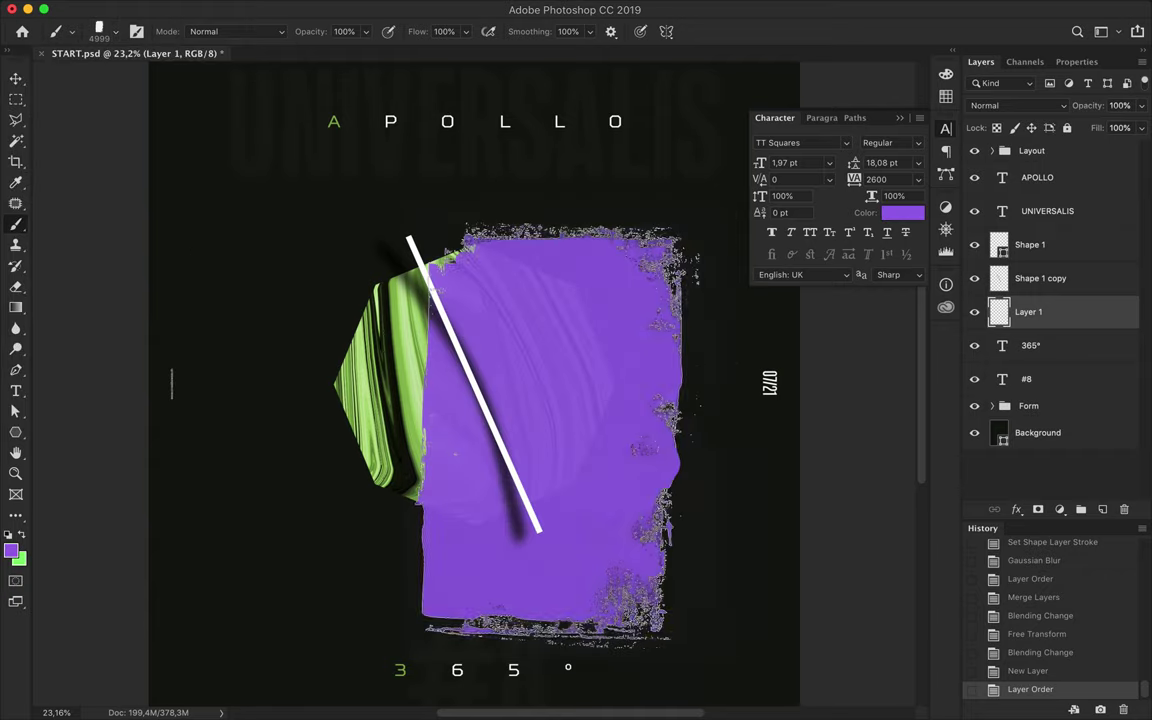
# Duplicate and merge the purple paint, then clear faint paint outside its shape
pyautogui.hotkey('ctrl', 'j')
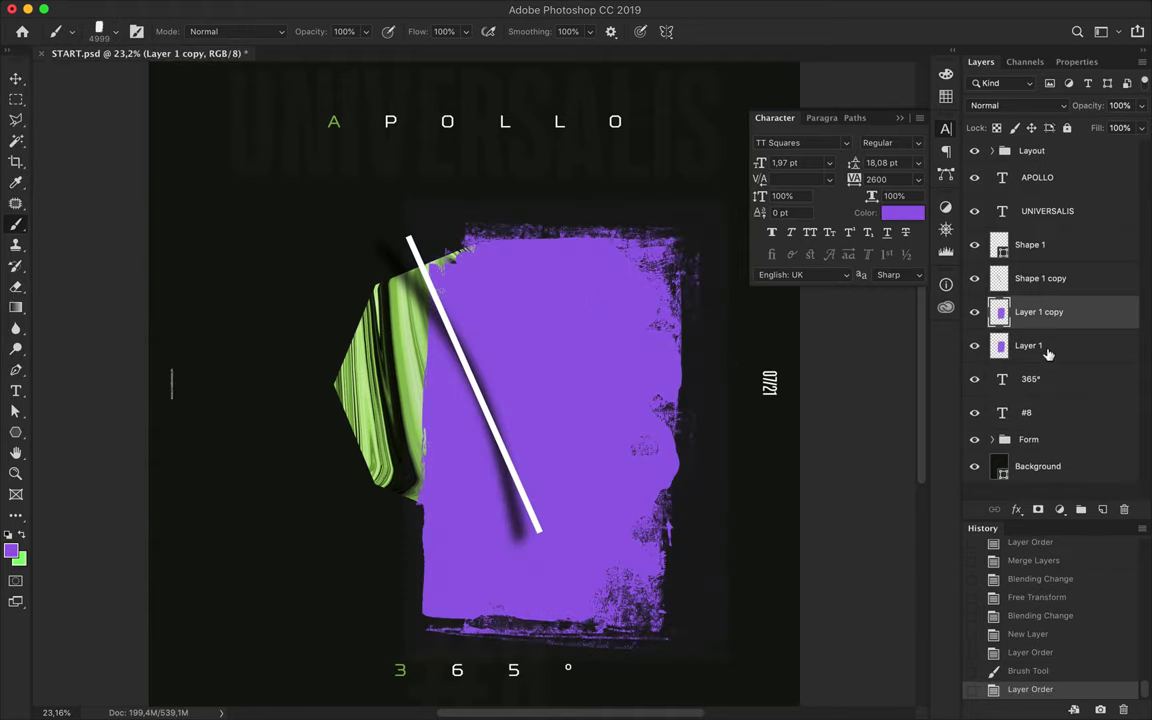
pyautogui.keyDown('shift'); pyautogui.click(1048, 354); pyautogui.keyUp('shift')
pyautogui.hotkey('ctrl', 'e')
pyautogui.keyDown('ctrl'); pyautogui.click(1001, 316); pyautogui.keyUp('ctrl')
pyautogui.hotkey('ctrl', 'shift', 'i')
pyautogui.press('Delete')
pyautogui.press('Delete')
pyautogui.press('v')
pyautogui.hotkey('ctrl', 'd')
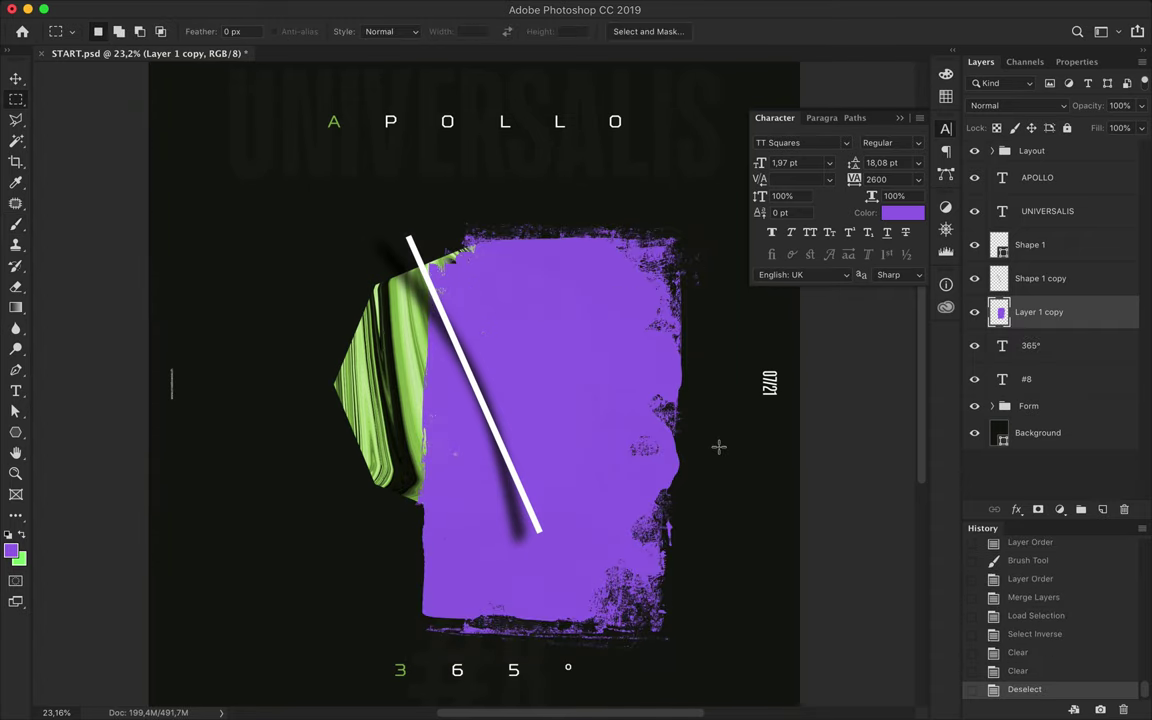
# Rotate the purple paint to about 65°, scale it to about 78%, and reposition it
pyautogui.hotkey('ctrl', 't')
pyautogui.moveTo(511, 188)
pyautogui.mouseDown()
pyautogui.moveTo(638, 196)
pyautogui.moveTo(665, 226)
pyautogui.mouseUp()
pyautogui.moveTo(537, 330)
pyautogui.mouseDown()
pyautogui.moveTo(548, 332)
pyautogui.moveTo(480, 298)
pyautogui.mouseUp()
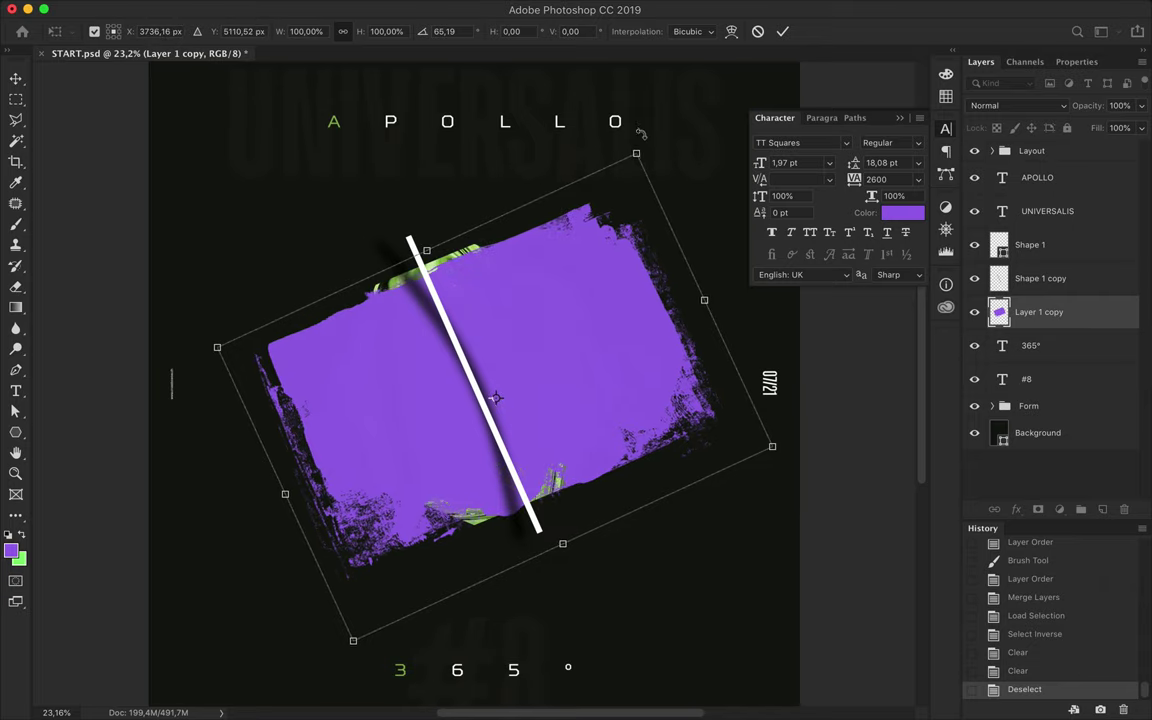
pyautogui.moveTo(645, 140); pyautogui.dragTo(635, 128)
pyautogui.press('Return')
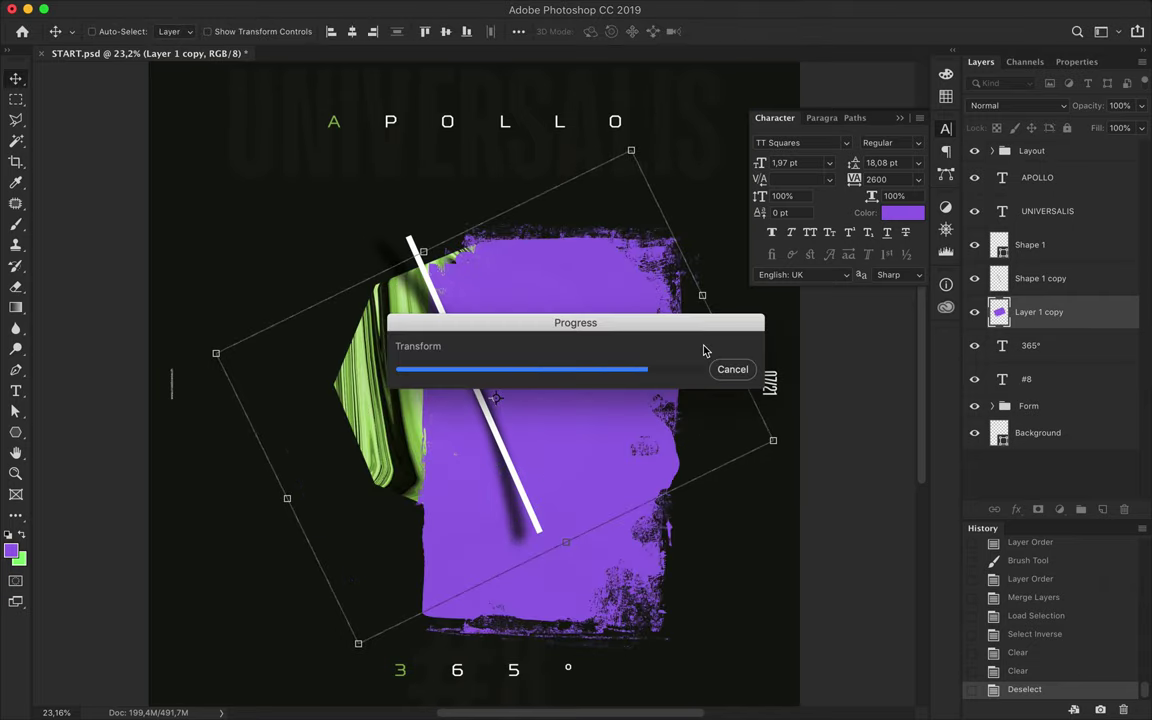
pyautogui.moveTo(735, 401); pyautogui.dragTo(616, 403)
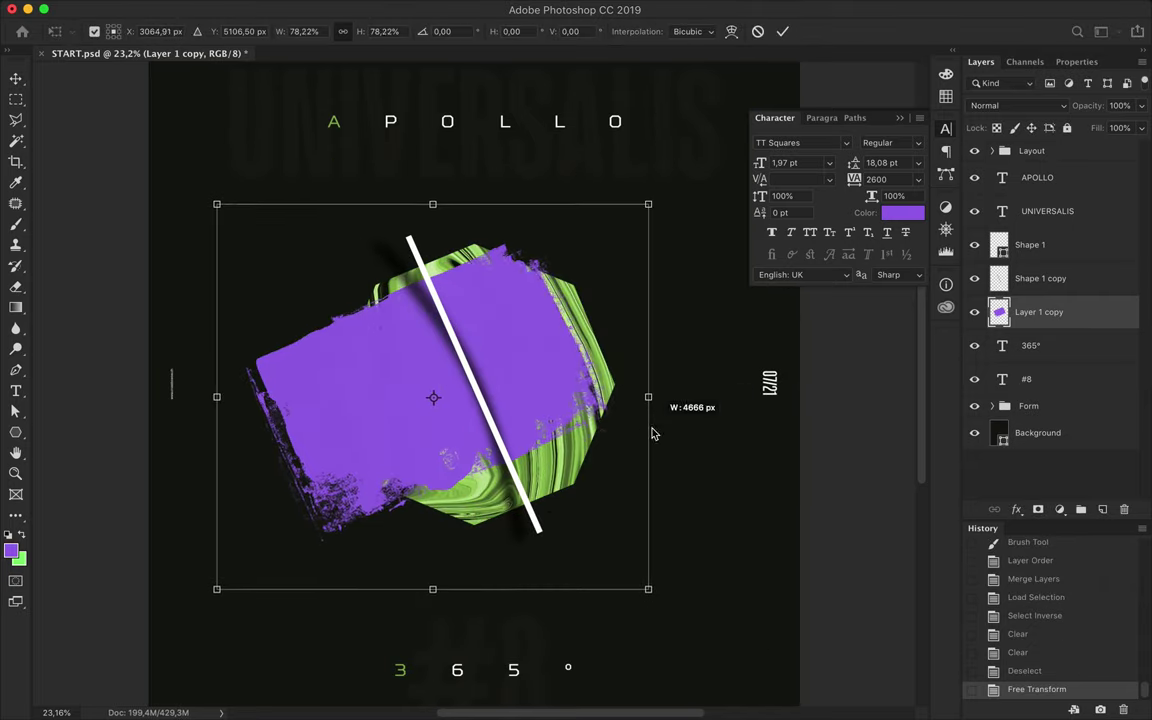
pyautogui.moveTo(551, 345); pyautogui.dragTo(529, 375)
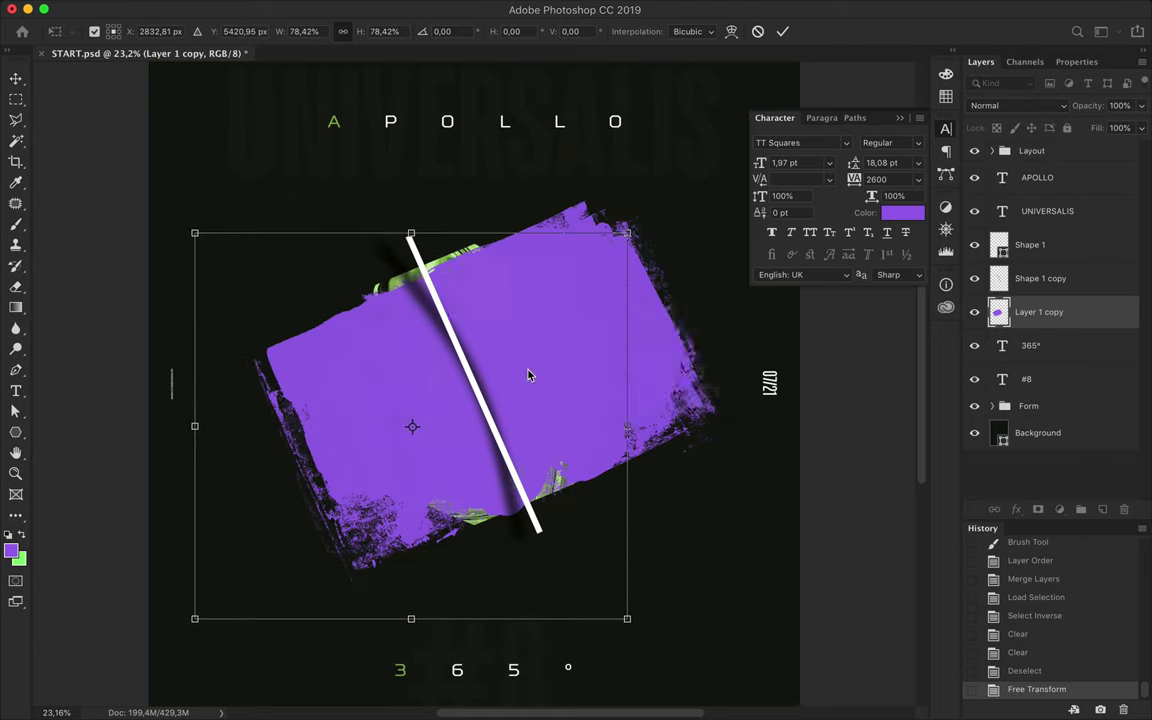
pyautogui.press('Return')
# Delete the purple paint left of the white line with a polygonal lasso selection
pyautogui.press('l')
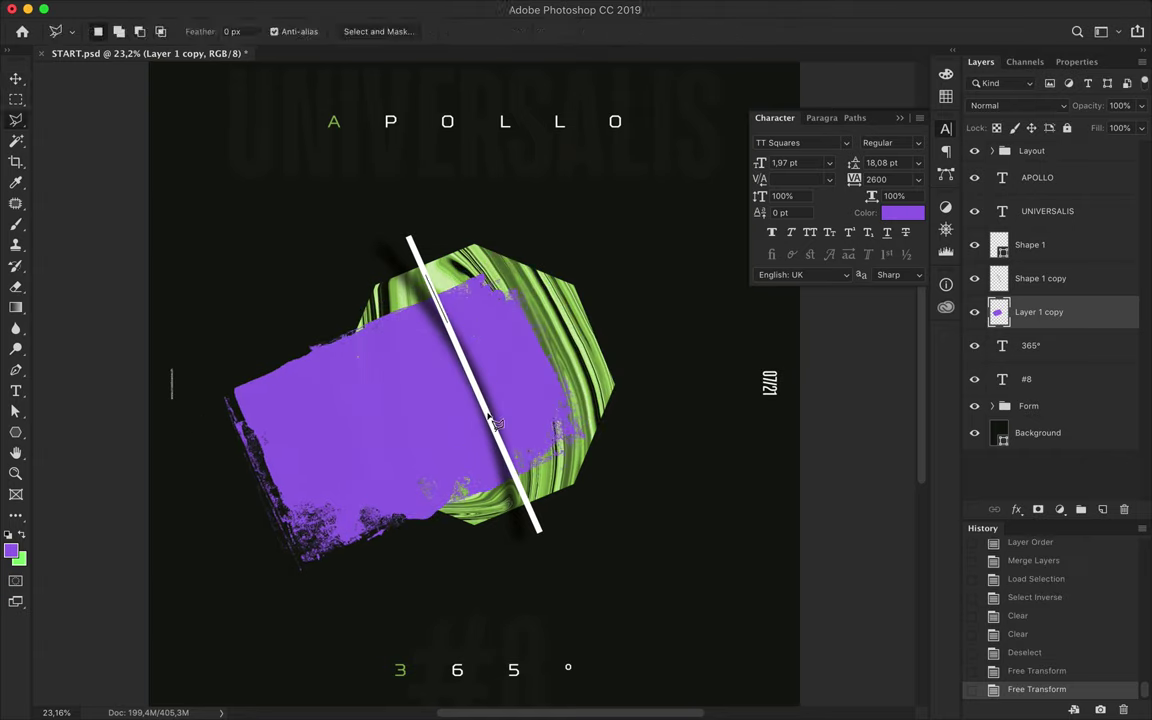
pyautogui.click(376, 305)
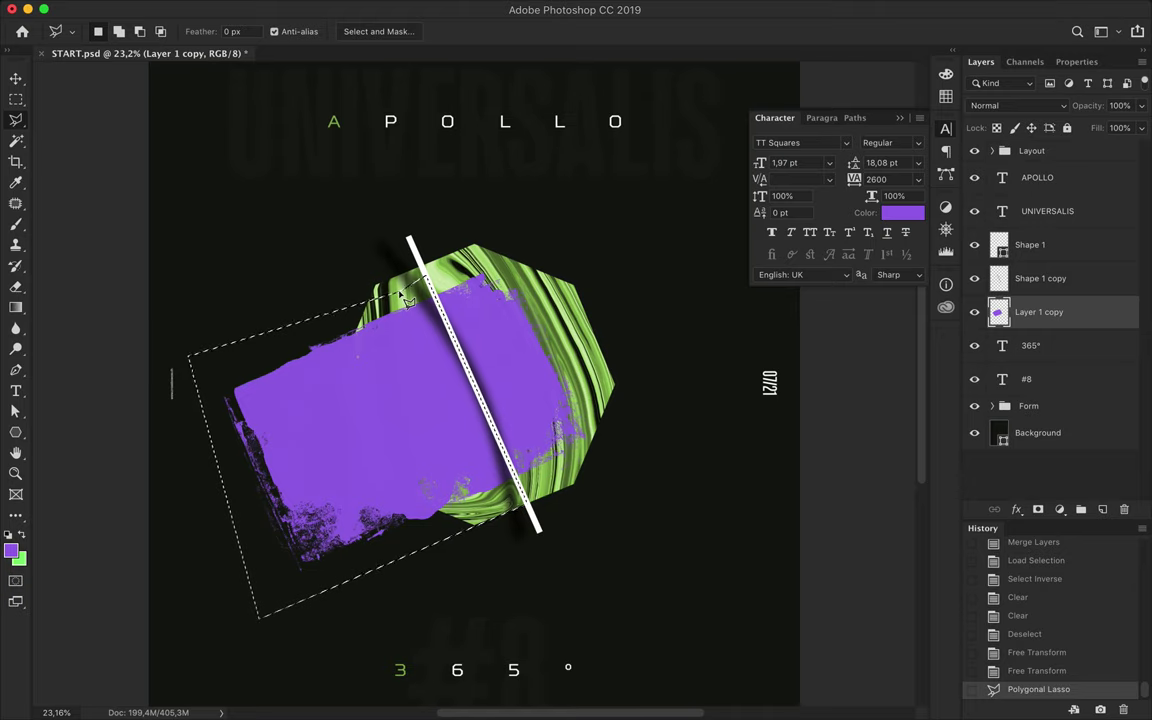
pyautogui.press('Delete')
pyautogui.press('v')
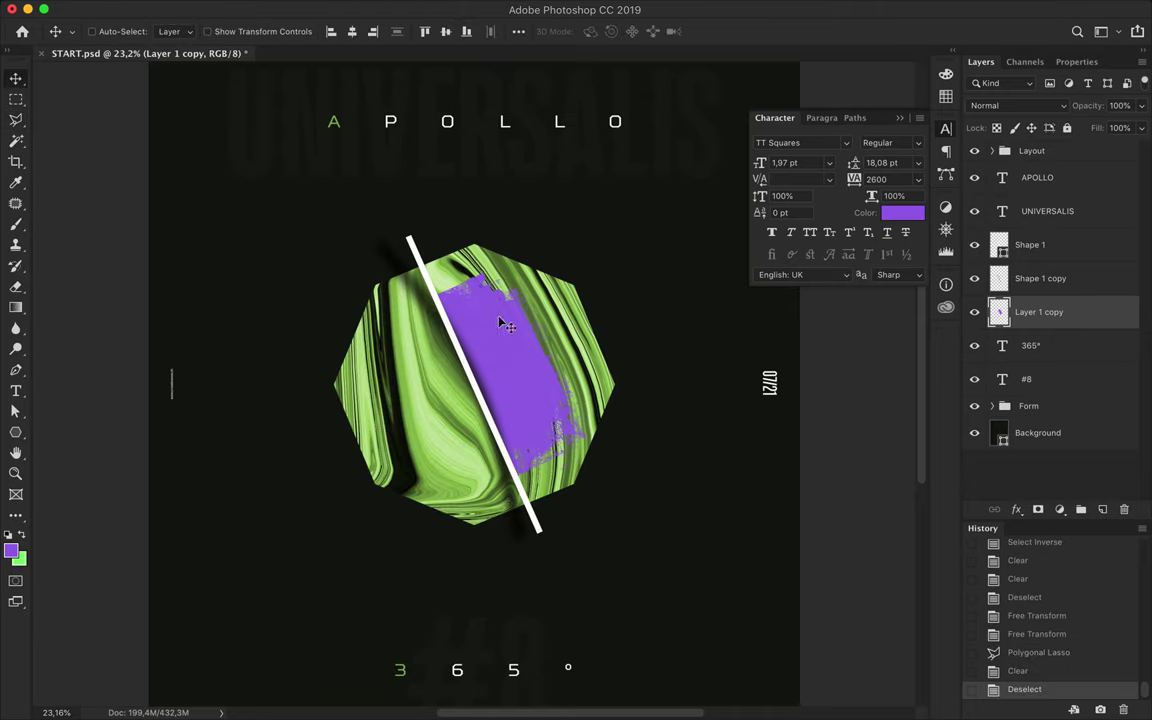
# On a new layer, stamp a large black textured brush dab over the purple shape
pyautogui.press('b')
pyautogui.click(107, 31)
pyautogui.click(1102, 508)
pyautogui.click(115, 31)
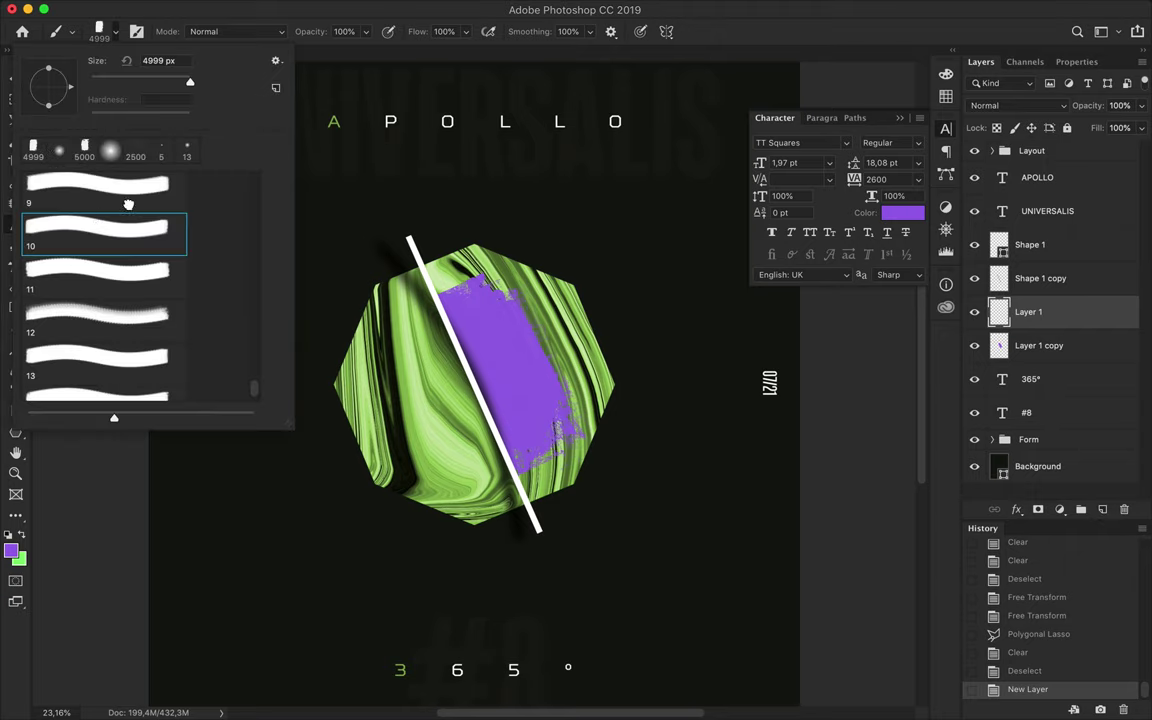
pyautogui.press('d')
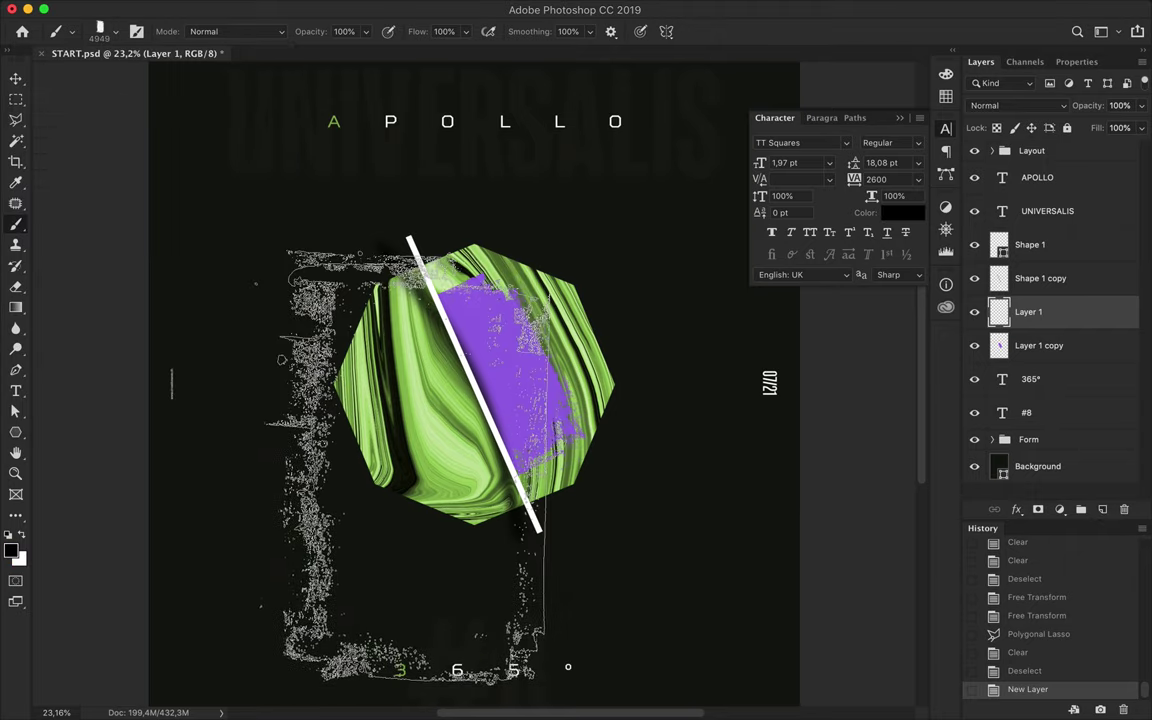
pyautogui.click(405, 467)
# Rotate the black dab to about 153° and trim away unwanted black paint
pyautogui.hotkey('ctrl', 't')
pyautogui.moveTo(250, 185)
pyautogui.mouseDown()
pyautogui.moveTo(575, 567)
pyautogui.moveTo(679, 555)
pyautogui.mouseUp()
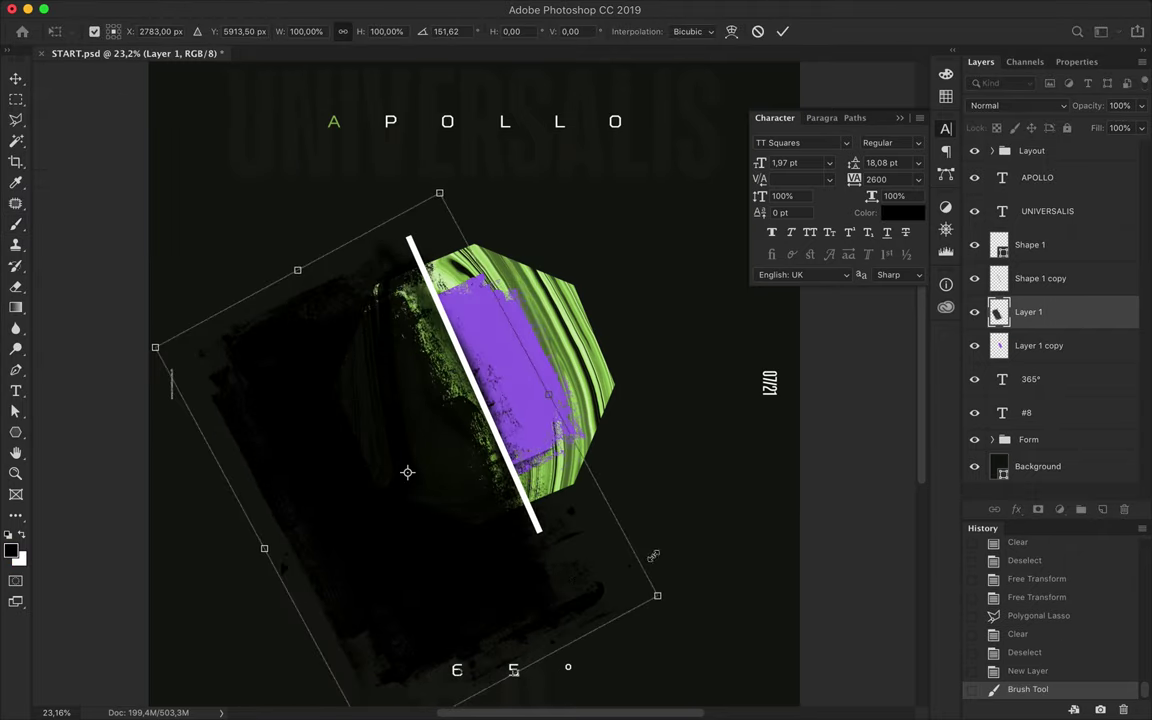
pyautogui.moveTo(416, 531); pyautogui.dragTo(446, 481)
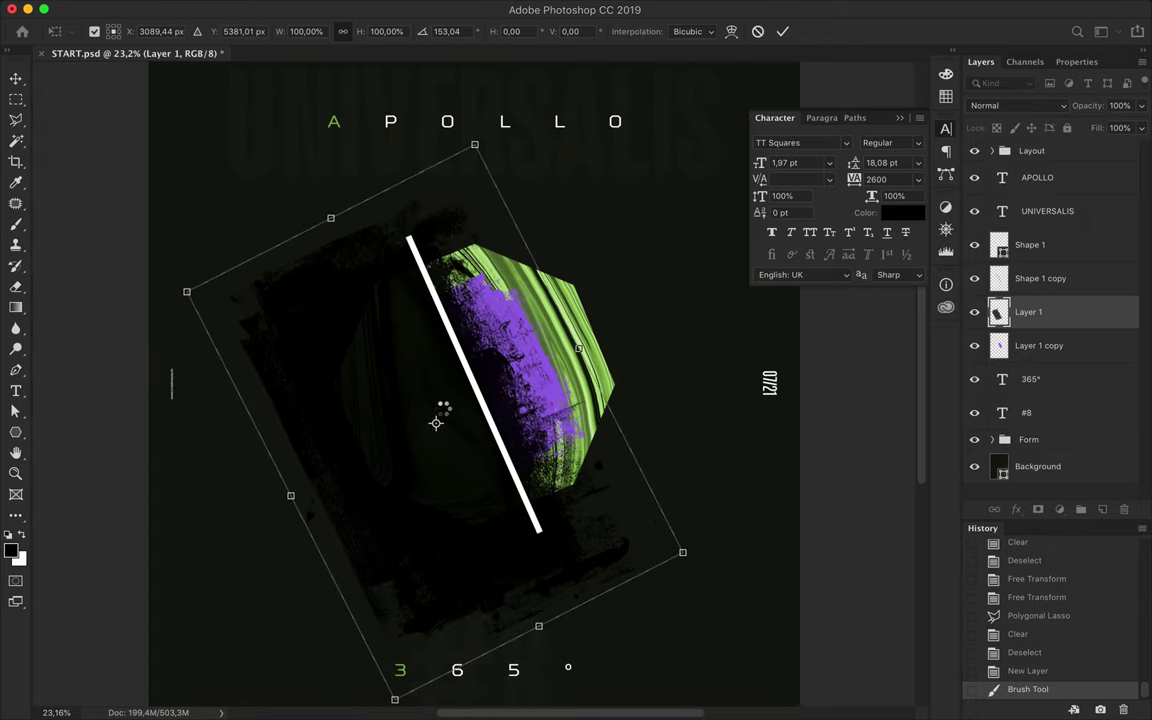
pyautogui.press('Return')
pyautogui.press('l')
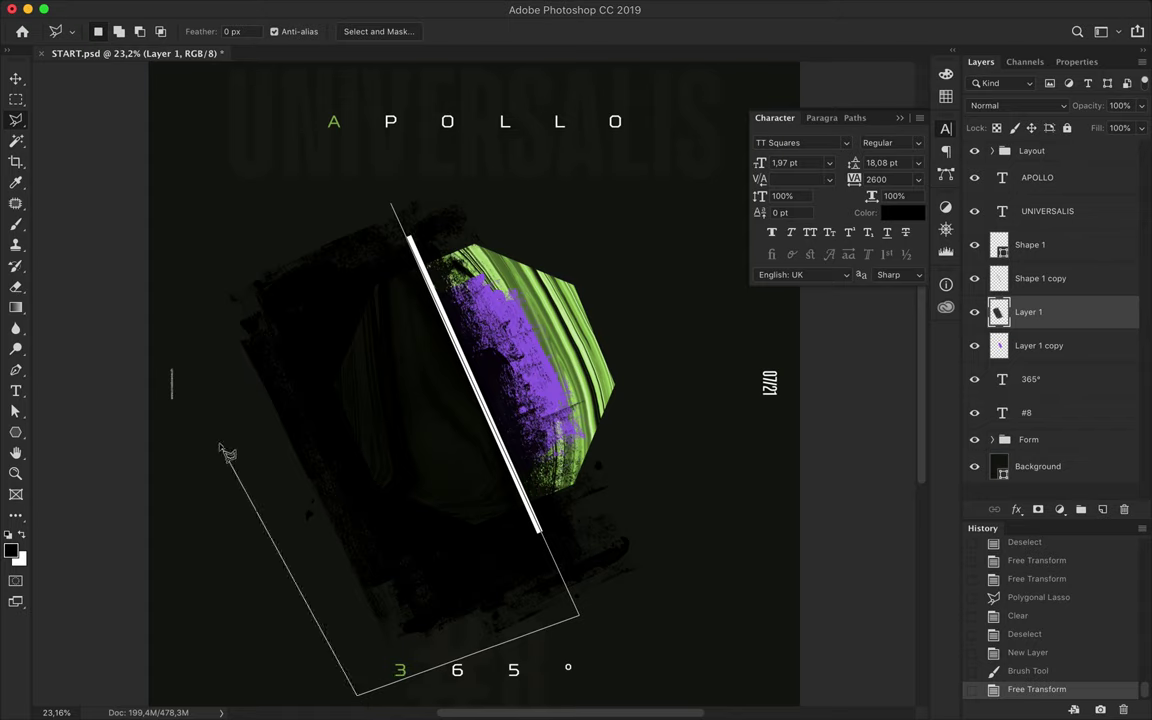
pyautogui.click(372, 213)
pyautogui.press('Delete')
pyautogui.press('v')
pyautogui.hotkey('ctrl', 'd')
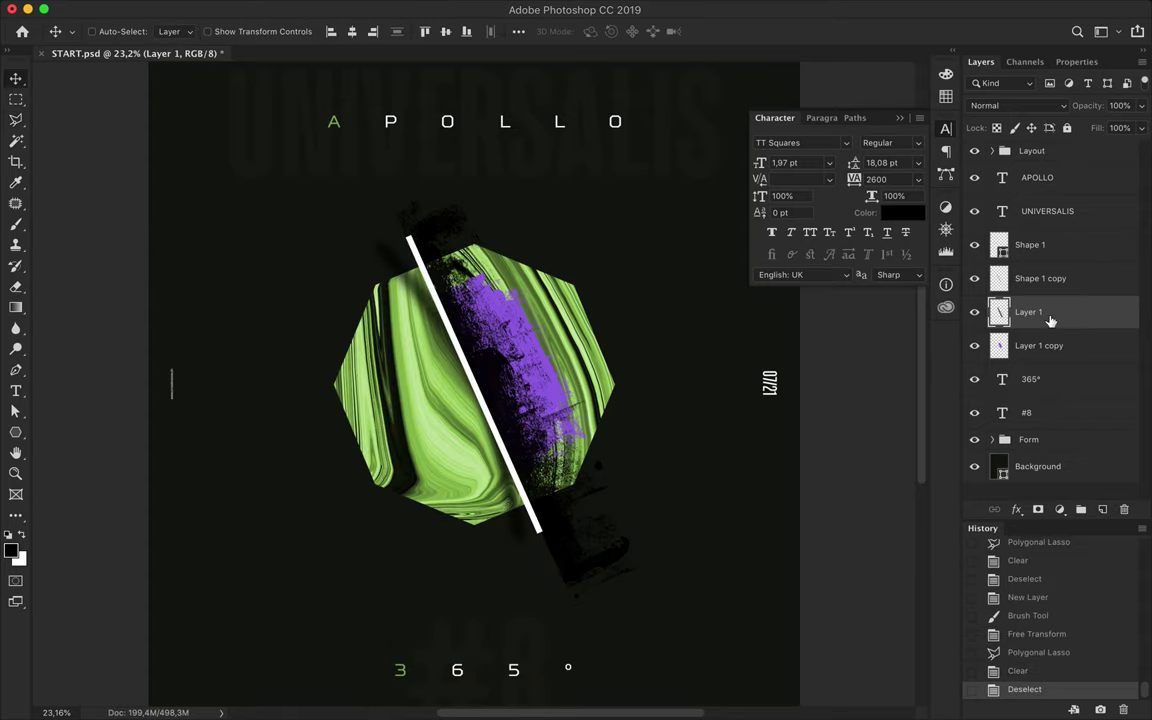
# Clip the black texture to the purple strip, set Overlay at 67% fill, and add empty Layer 2
pyautogui.keyDown('alt'); pyautogui.click(1042, 328); pyautogui.keyUp('alt')
pyautogui.click(1015, 105)
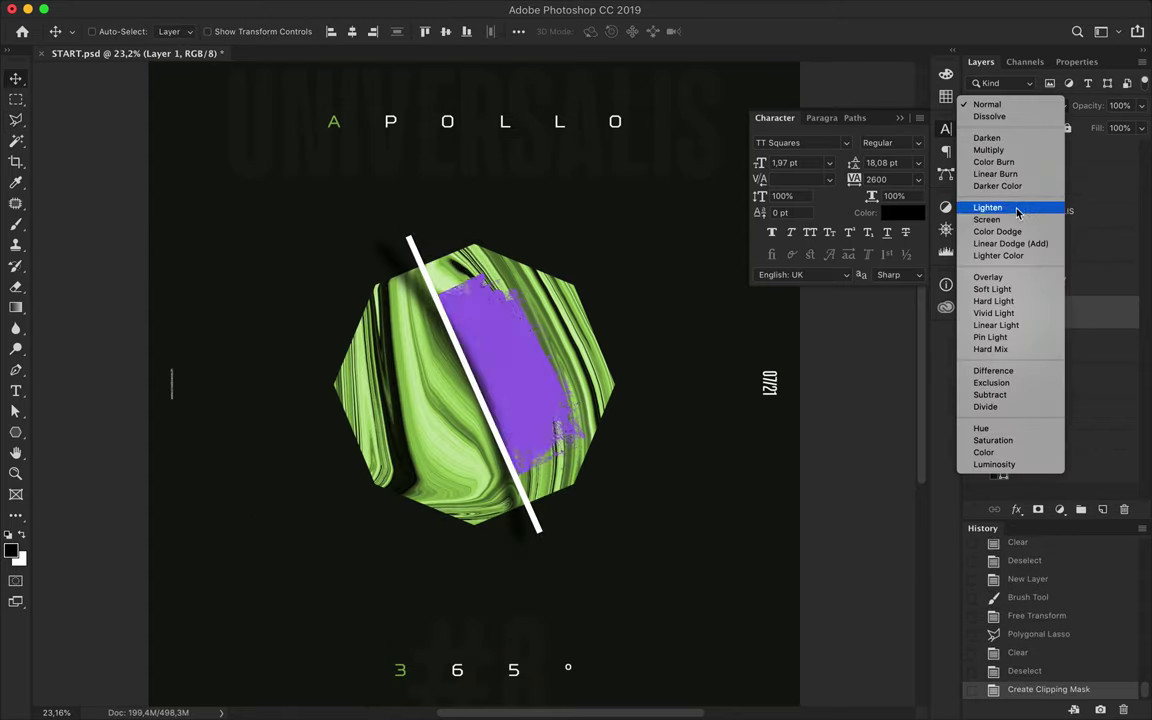
pyautogui.click(995, 277)
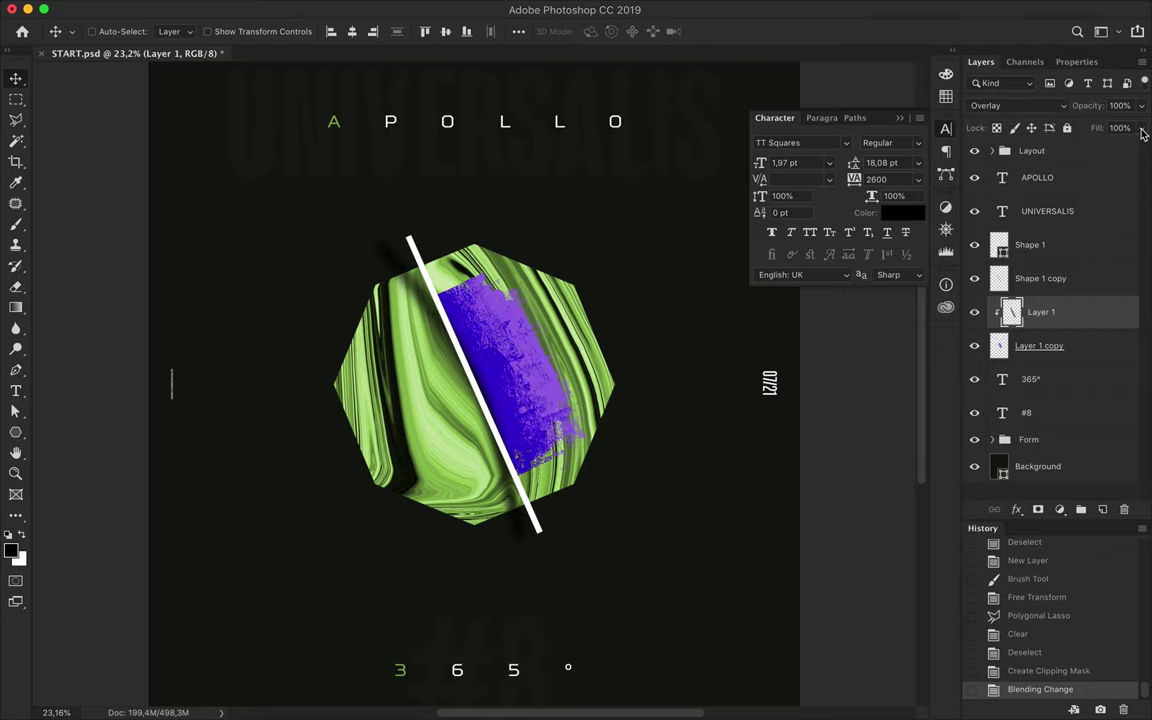
pyautogui.moveTo(1141, 130); pyautogui.dragTo(1122, 149)
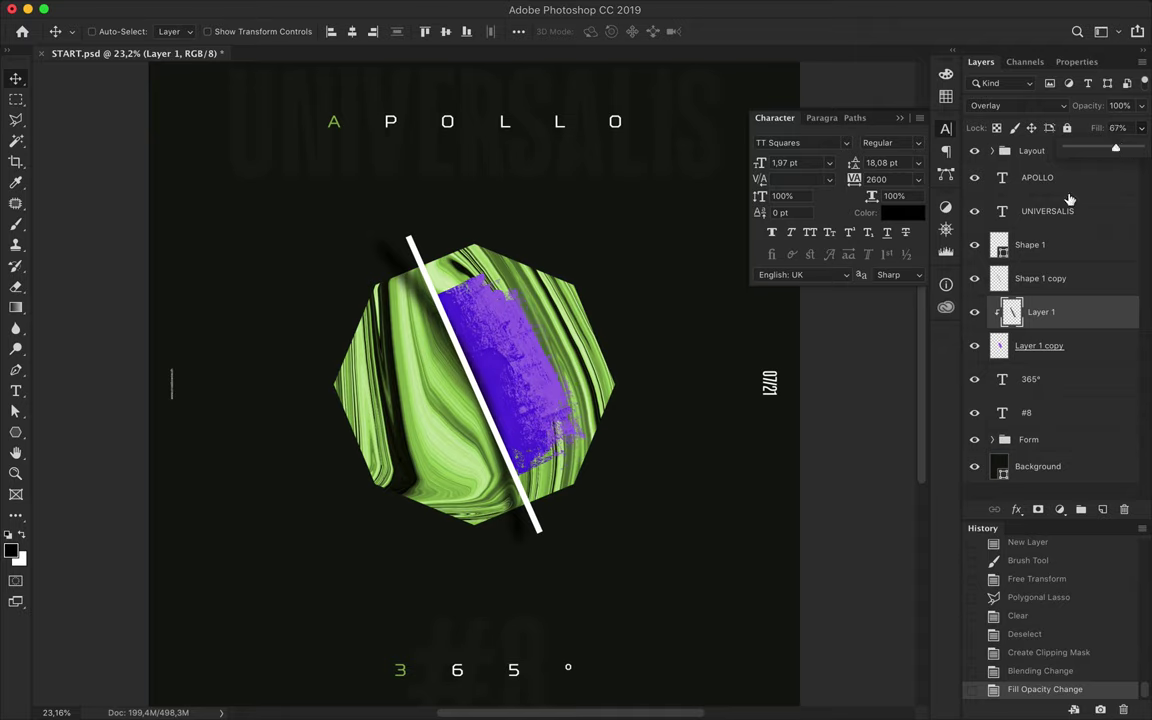
pyautogui.click(1101, 510)
pyautogui.press('b')
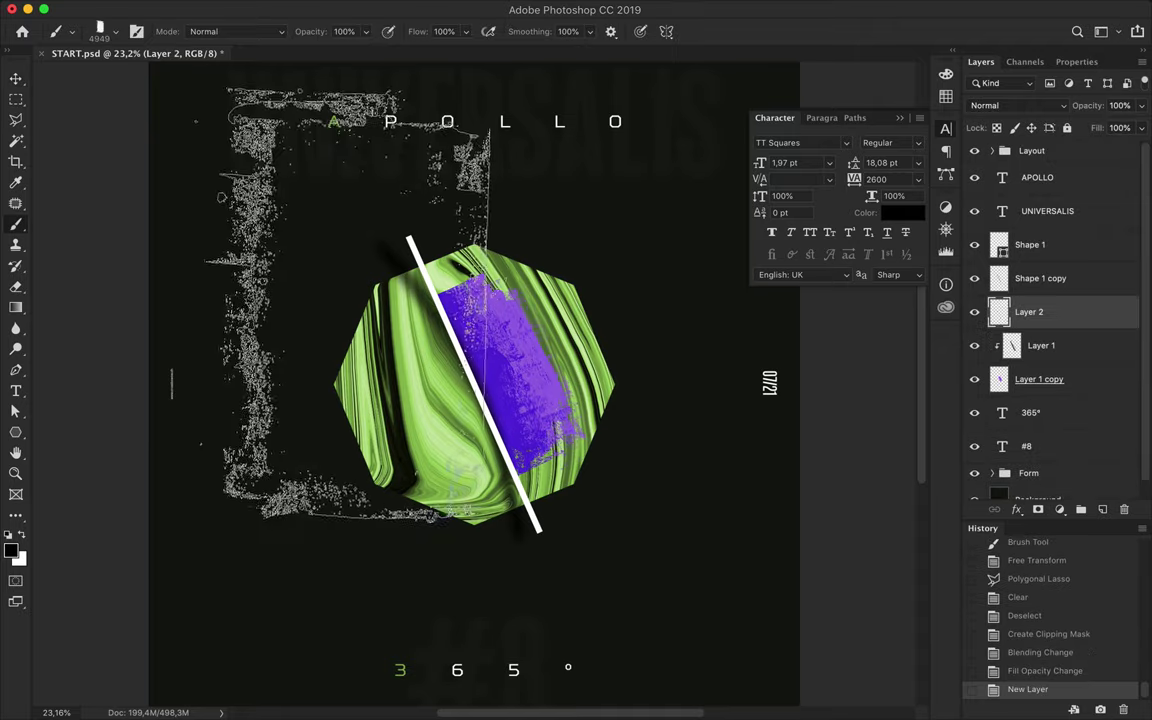
pyautogui.click(115, 31)
pyautogui.scroll(-3, 167, 301)
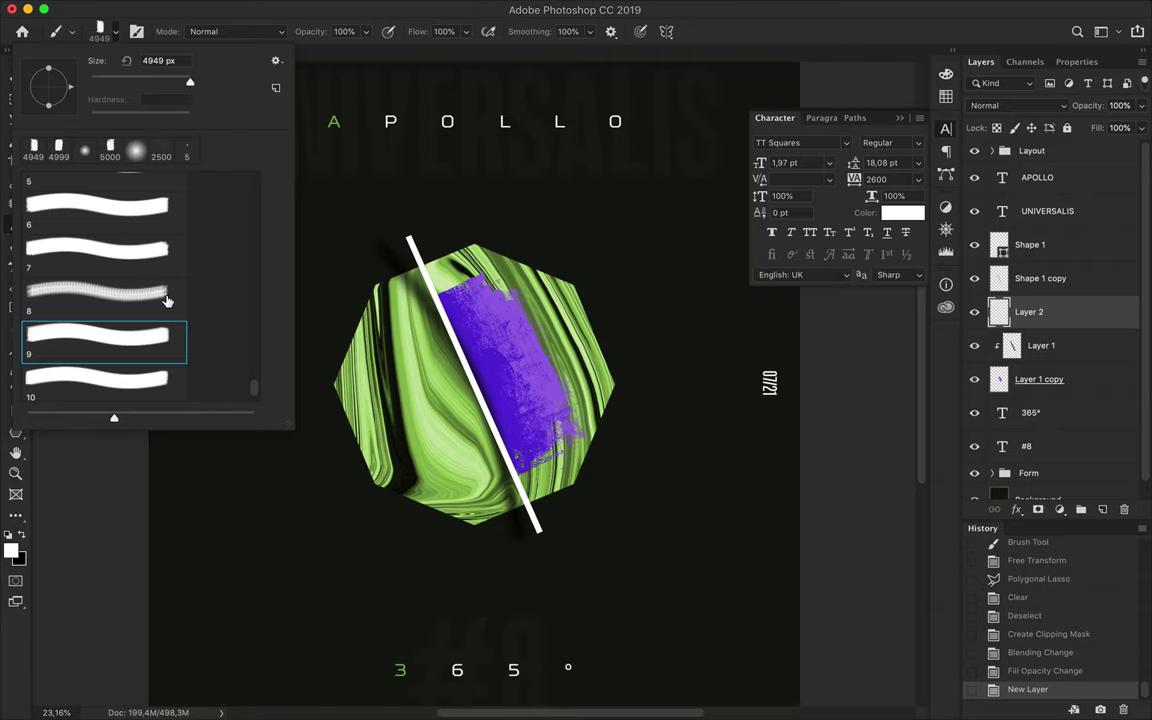
# Paint WG Dust Particles strokes beside the octagon and at its top-right
pyautogui.scroll(-5, 167, 301)
pyautogui.scroll(-5, 167, 301)
pyautogui.scroll(-3, 167, 301)
pyautogui.scroll(3, 167, 300)
pyautogui.scroll(3, 167, 301)
pyautogui.click(480, 380)
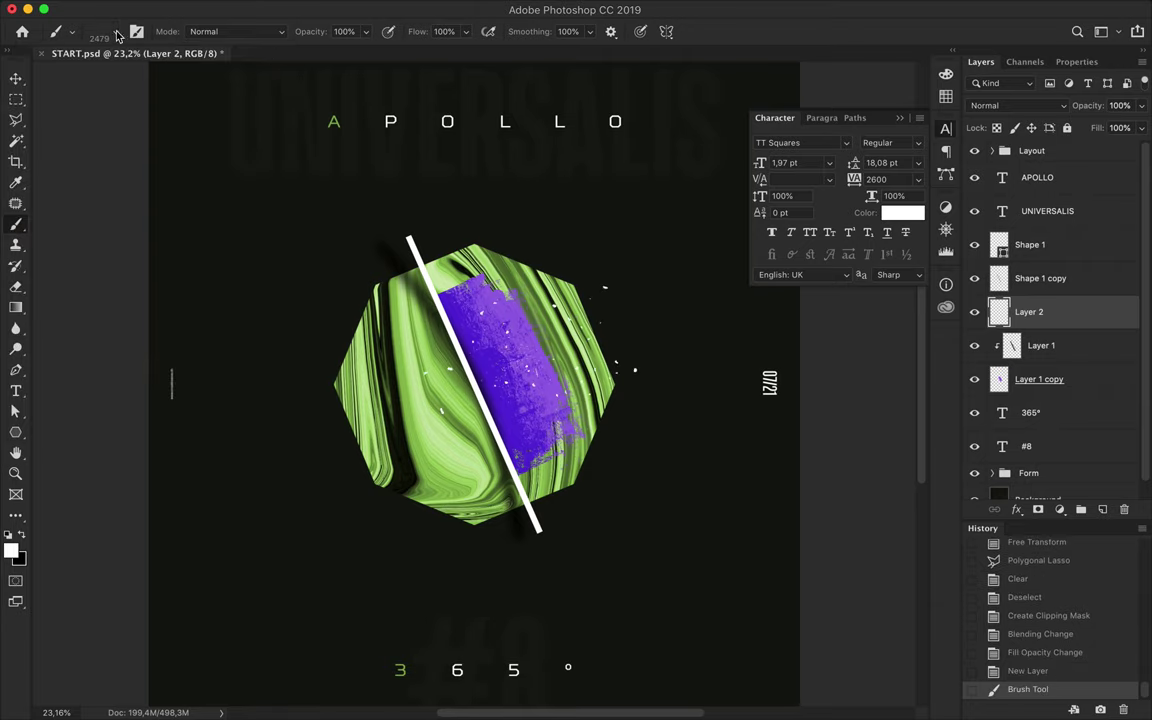
pyautogui.click(115, 31)
pyautogui.click(104, 208)
pyautogui.click(570, 280)
pyautogui.click(115, 31)
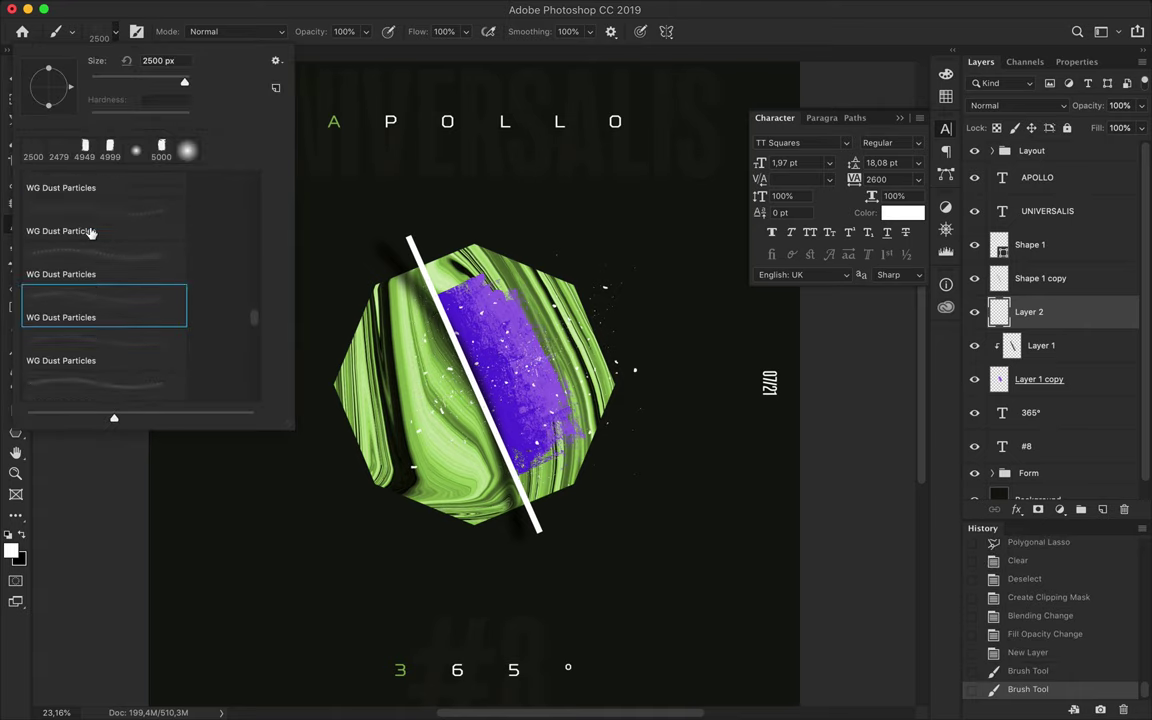
# Add more WG Dust Particles strokes around the top-right and right of the shape
pyautogui.doubleClick(85, 300)
pyautogui.click(470, 300)
pyautogui.click(115, 31)
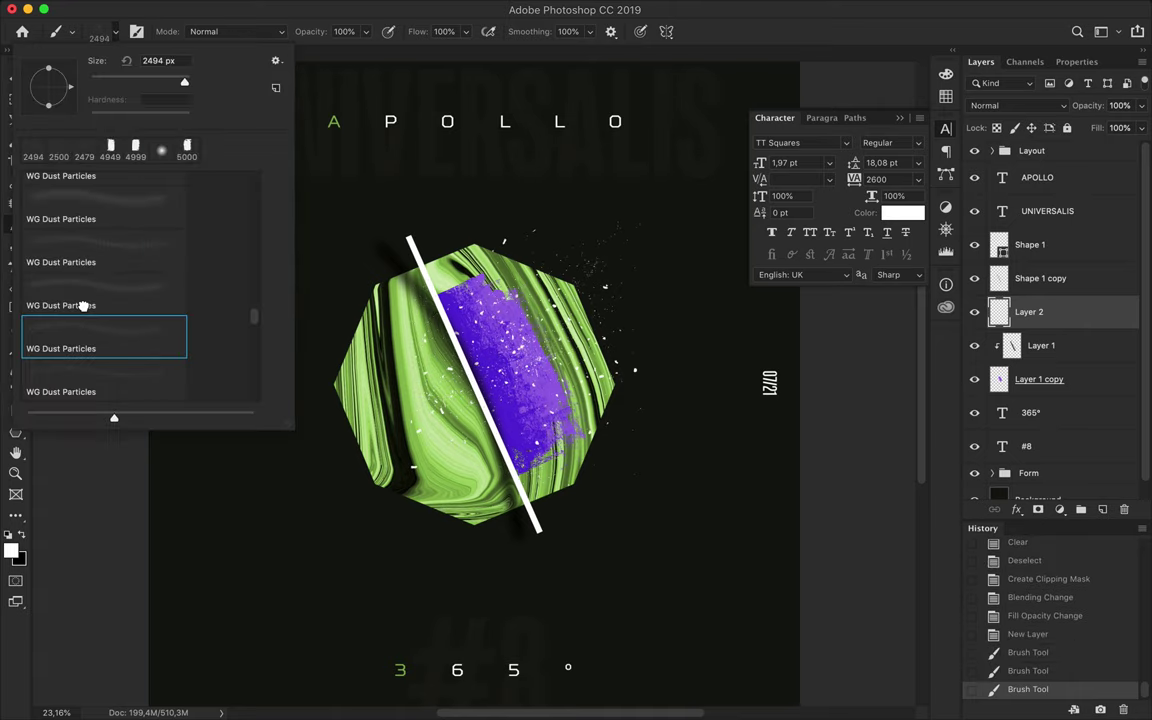
pyautogui.doubleClick(104, 293)
pyautogui.click(80, 400)
pyautogui.click(115, 31)
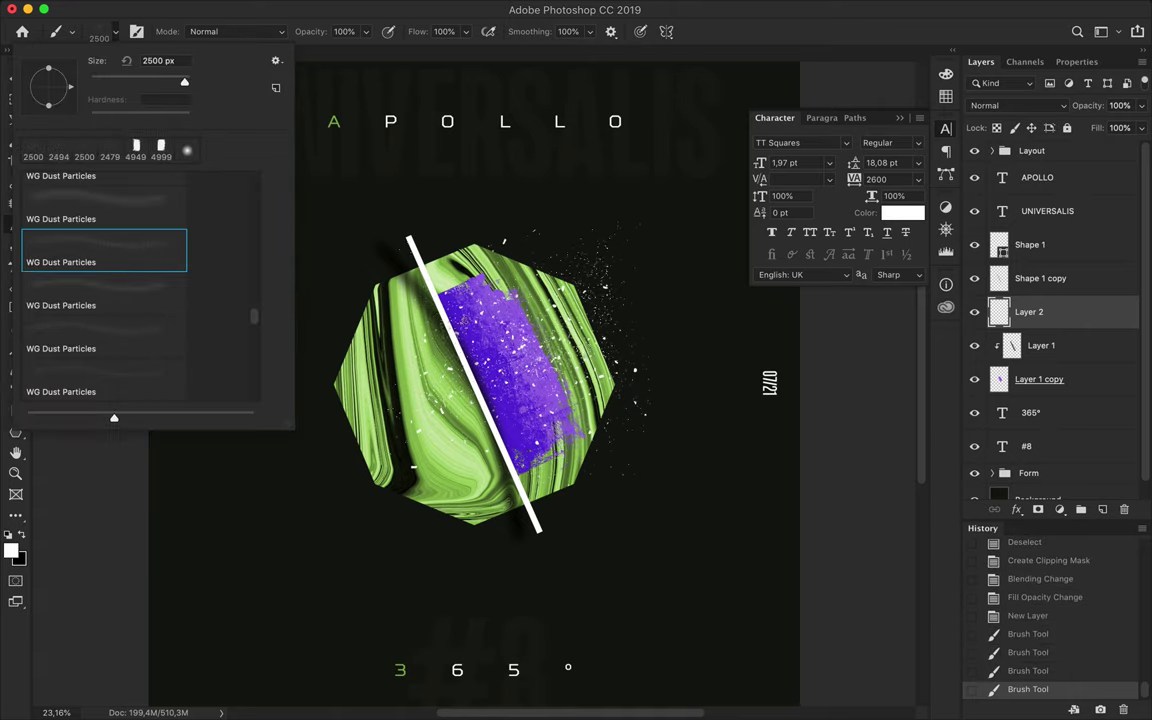
pyautogui.doubleClick(104, 250)
pyautogui.click(620, 260)
pyautogui.click(115, 31)
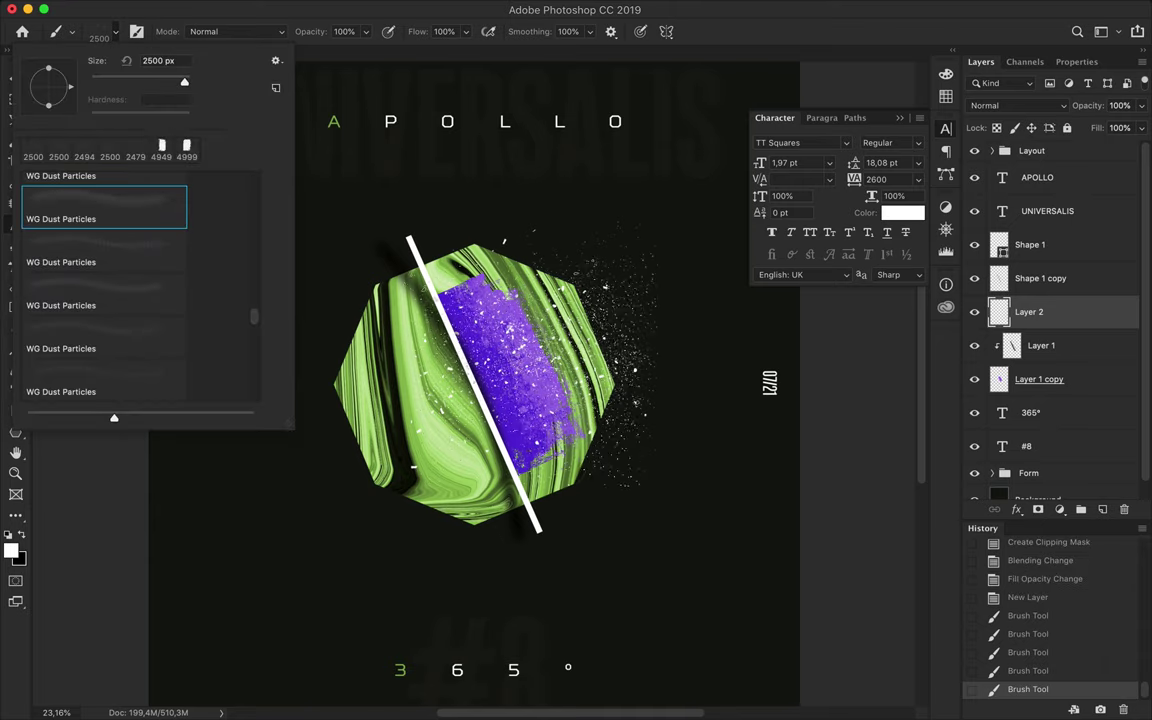
pyautogui.doubleClick(104, 207)
pyautogui.click(725, 365)
# Clip the dust layer, blend it in Overlay, move it below Layer 1, and set fill to 55%
pyautogui.keyDown('alt'); pyautogui.click(1061, 327); pyautogui.keyUp('alt')
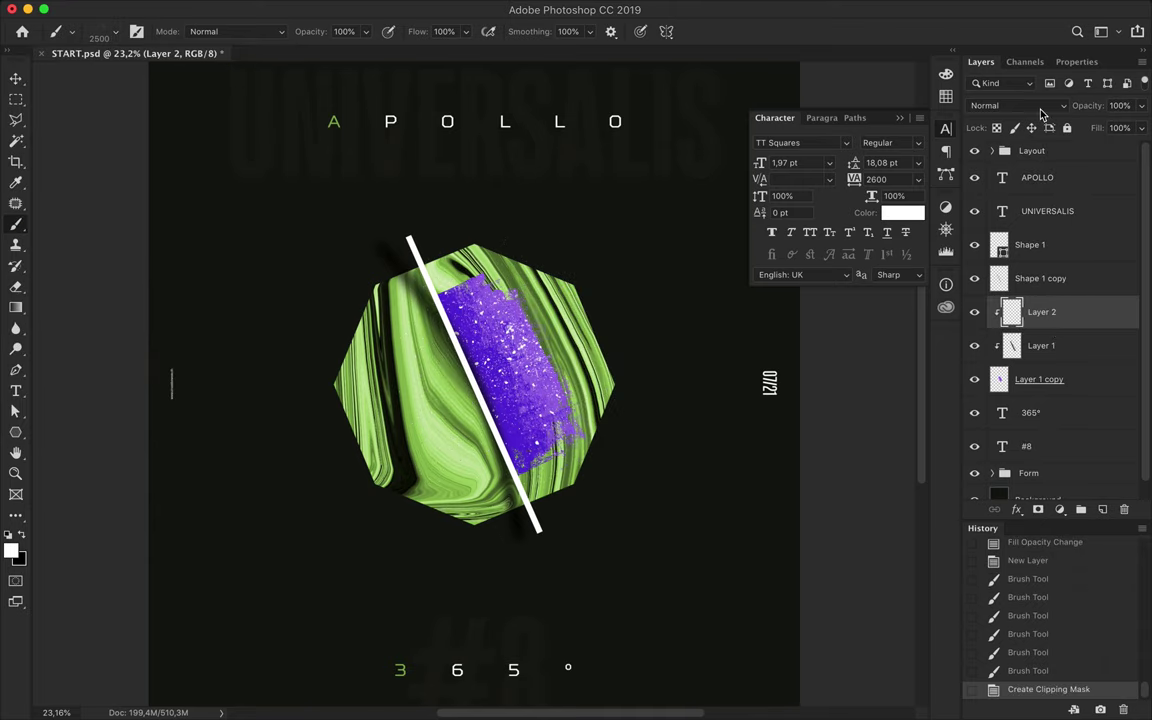
pyautogui.click(1018, 105)
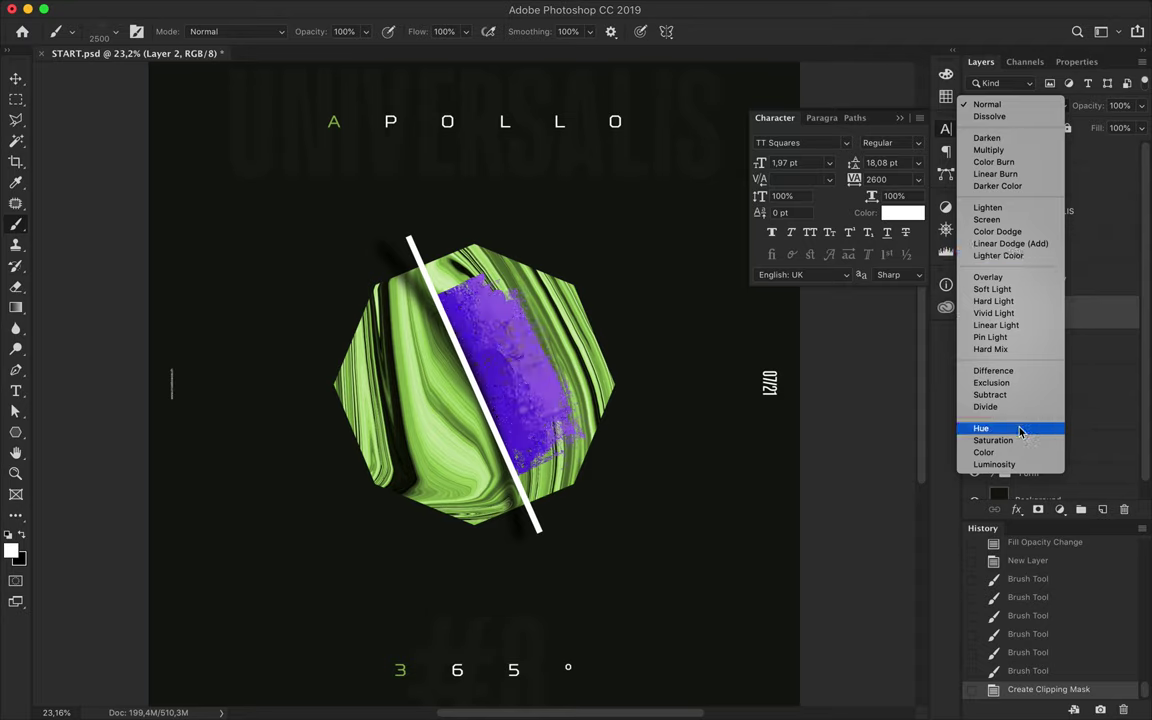
pyautogui.click(1028, 281)
pyautogui.moveTo(1040, 311); pyautogui.dragTo(1048, 362)
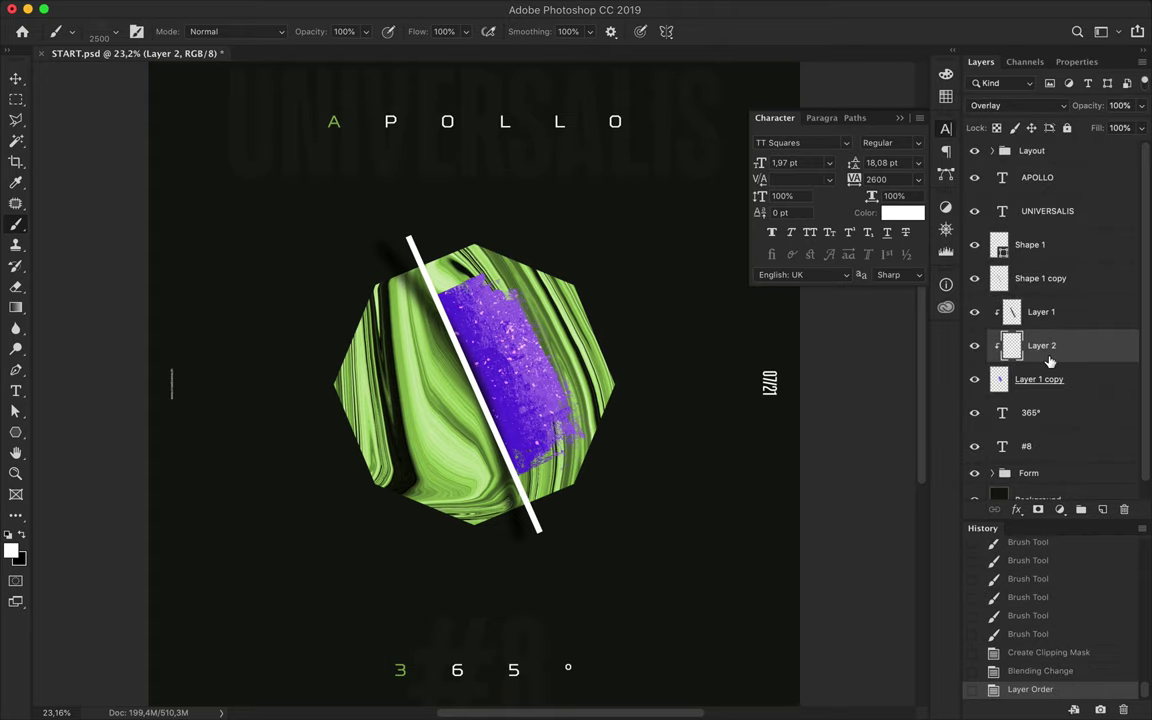
pyautogui.keyDown('shift'); pyautogui.click(1051, 318); pyautogui.keyUp('shift')
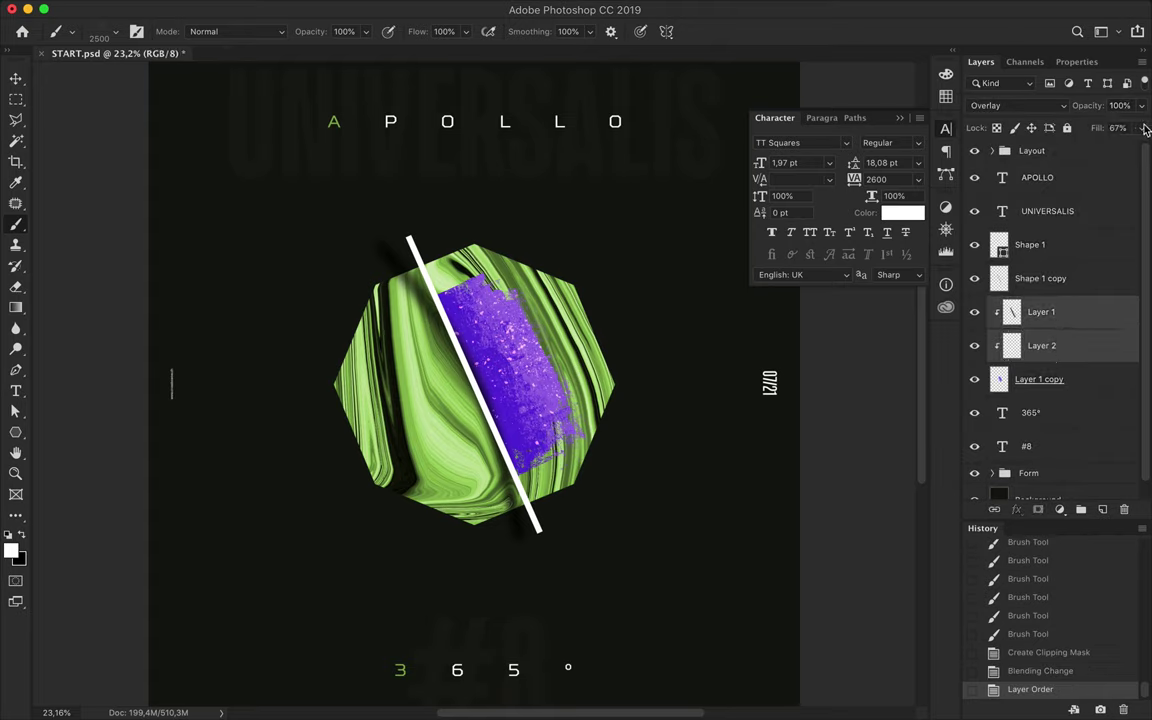
pyautogui.moveTo(1107, 152); pyautogui.dragTo(1100, 150)
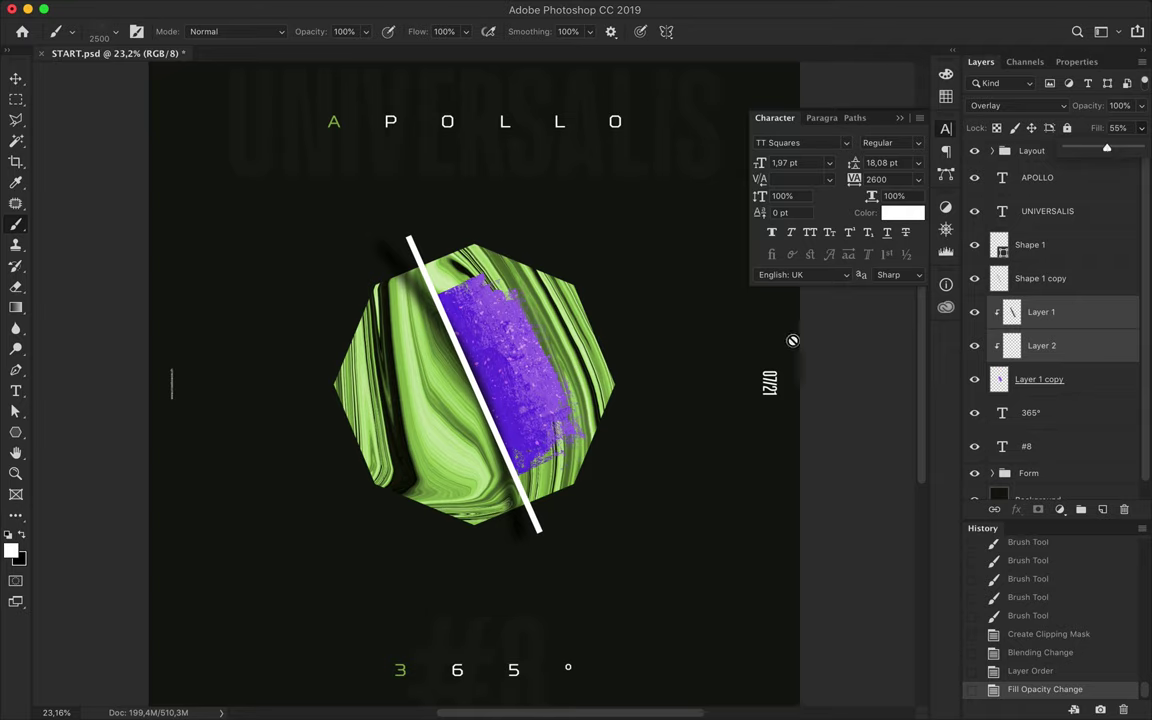
pyautogui.press('v')
pyautogui.click(1100, 356)
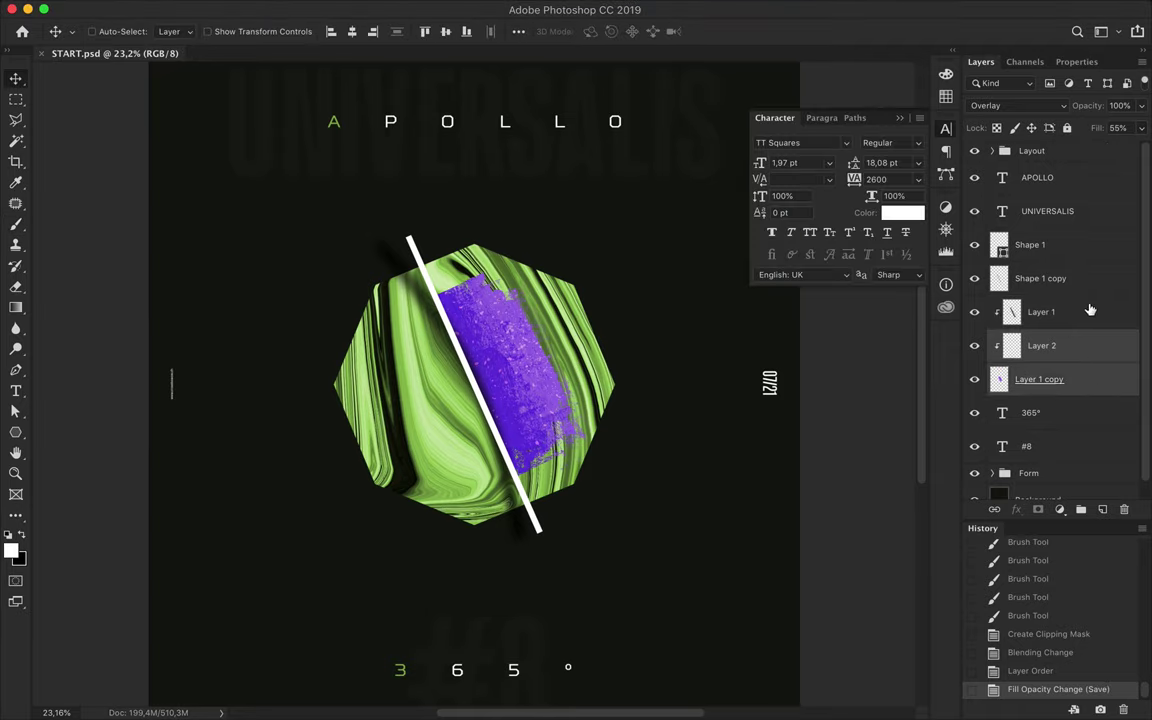
# Merge the two purple layers and delete their left portion with a rectangular selection
pyautogui.hotkey('ctrl', 'e')
pyautogui.hotkey('ctrl', 't')
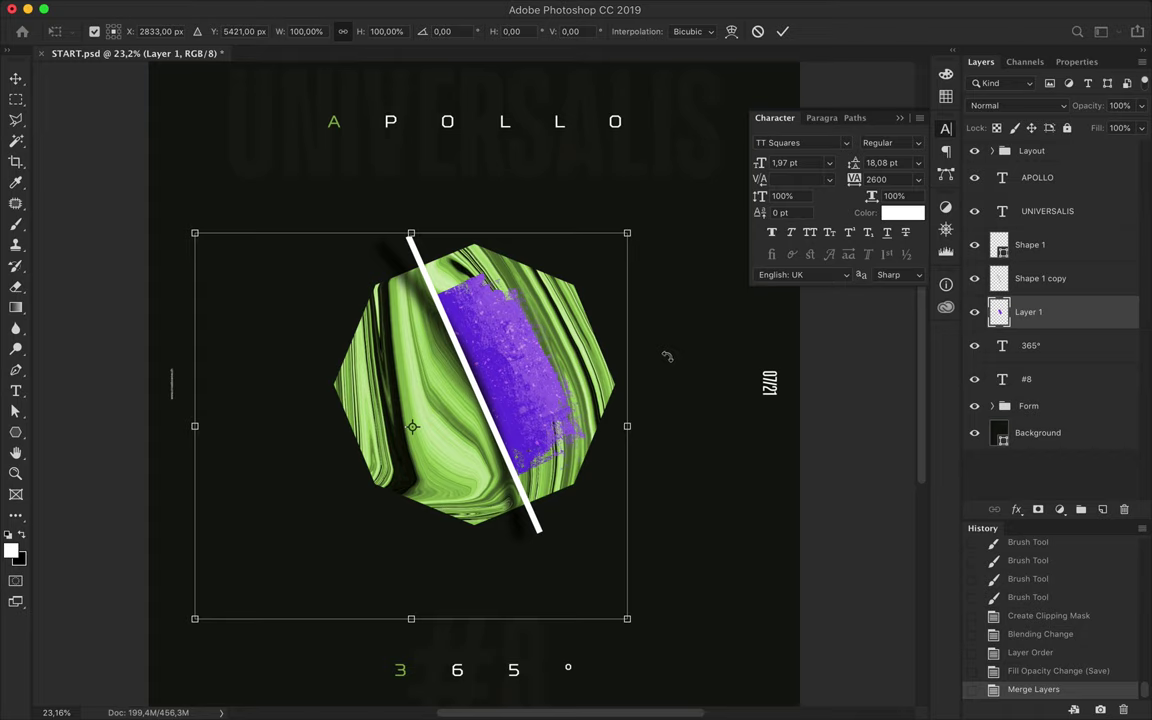
pyautogui.press('Return')
pyautogui.press('m')
pyautogui.moveTo(150, 136); pyautogui.dragTo(348, 568)
pyautogui.press('Delete')
pyautogui.press('v')
pyautogui.hotkey('ctrl', 'd')
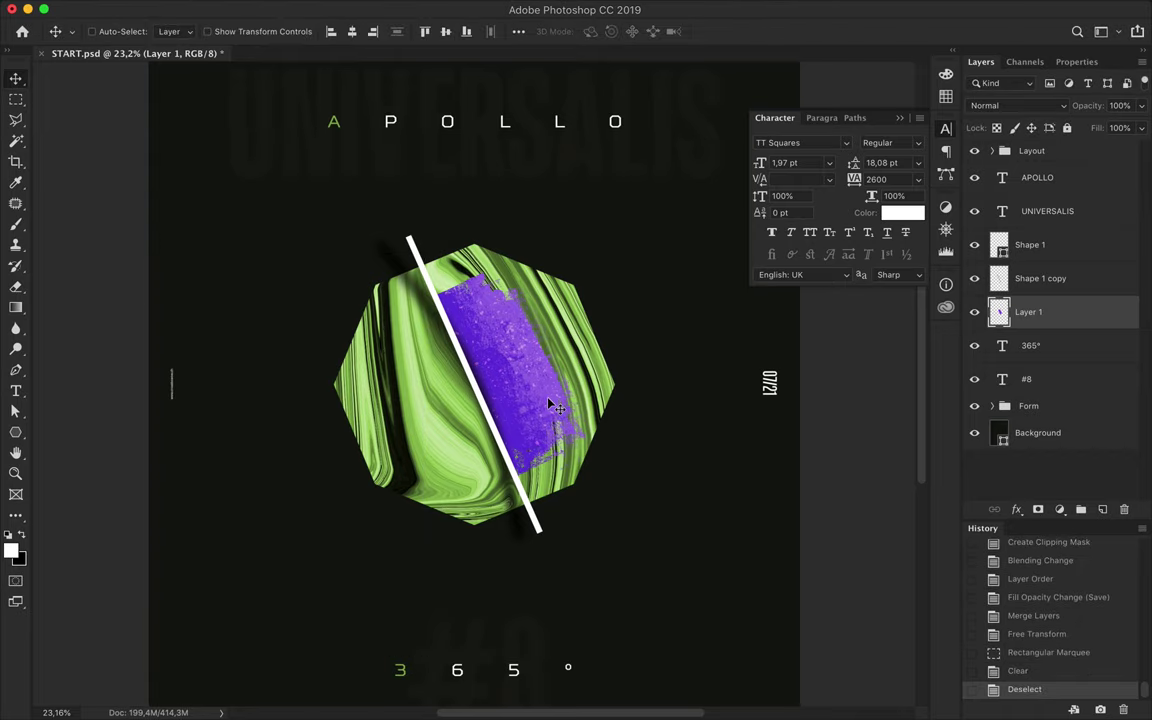
# Warp the purple patch into a curved shape and nudge it into place
pyautogui.hotkey('ctrl', 't')
pyautogui.rightClick(494, 376)
pyautogui.click(520, 481)
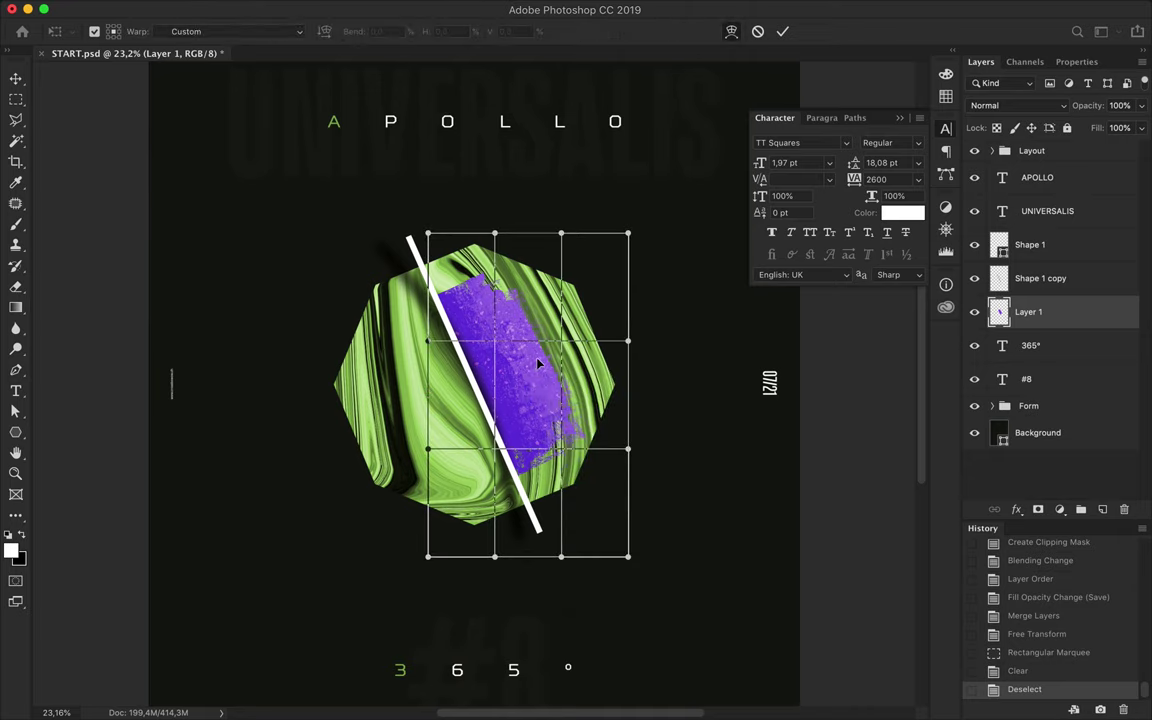
pyautogui.moveTo(537, 364); pyautogui.dragTo(479, 309)
pyautogui.moveTo(498, 246); pyautogui.dragTo(526, 250)
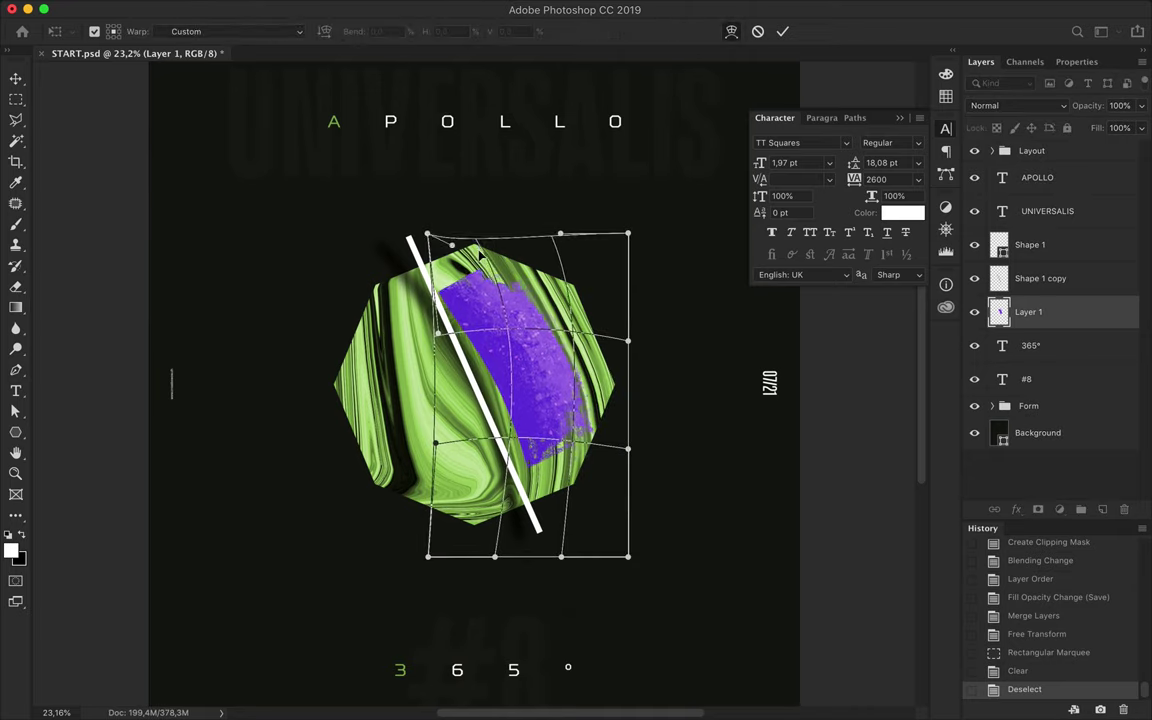
pyautogui.moveTo(491, 560); pyautogui.dragTo(425, 560)
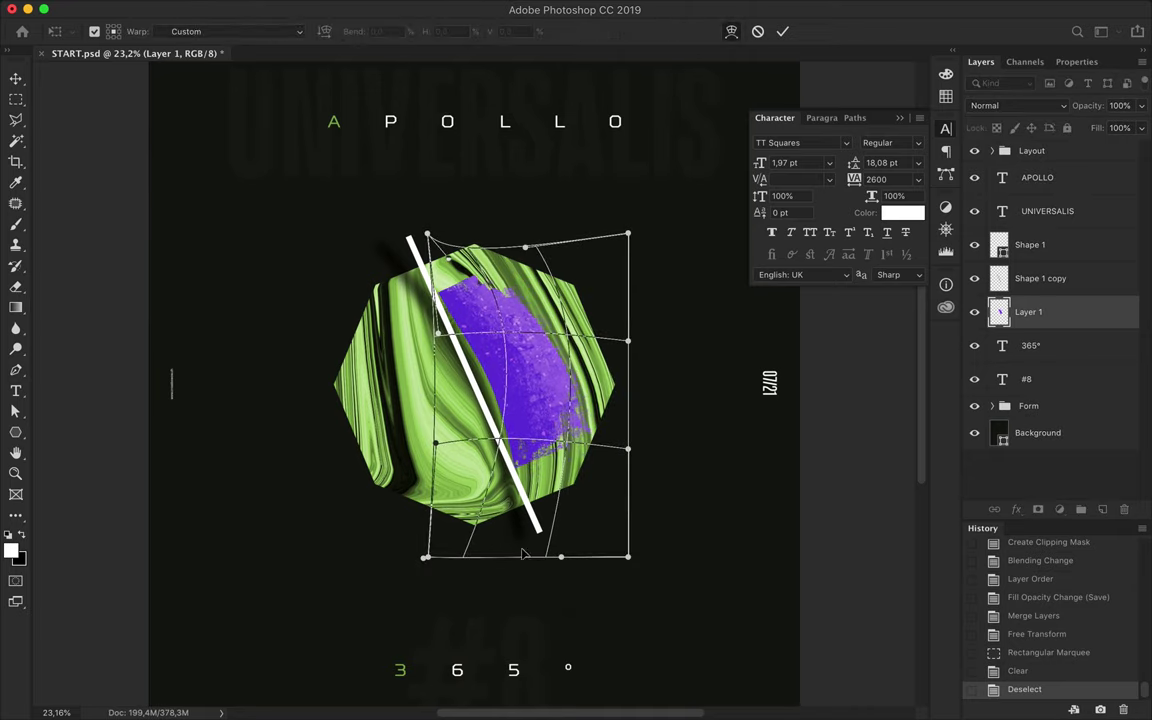
pyautogui.moveTo(628, 557); pyautogui.dragTo(507, 588)
pyautogui.moveTo(525, 249); pyautogui.dragTo(512, 325)
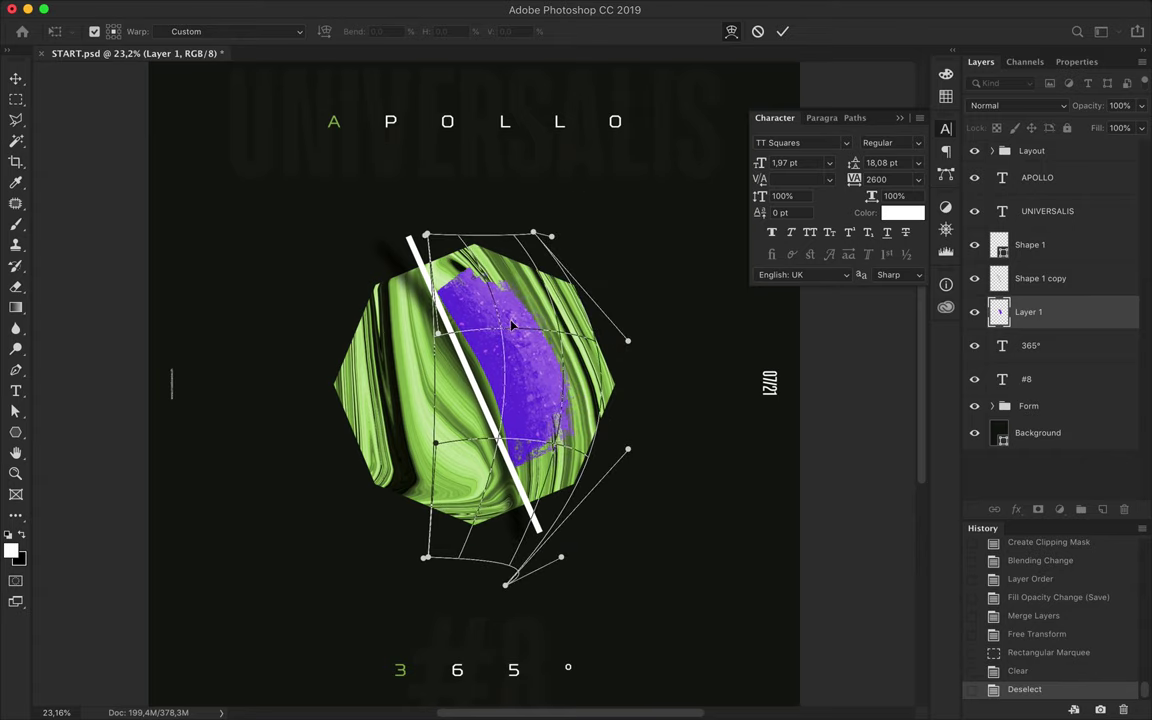
pyautogui.press('Return')
pyautogui.moveTo(475, 326); pyautogui.dragTo(467, 330)
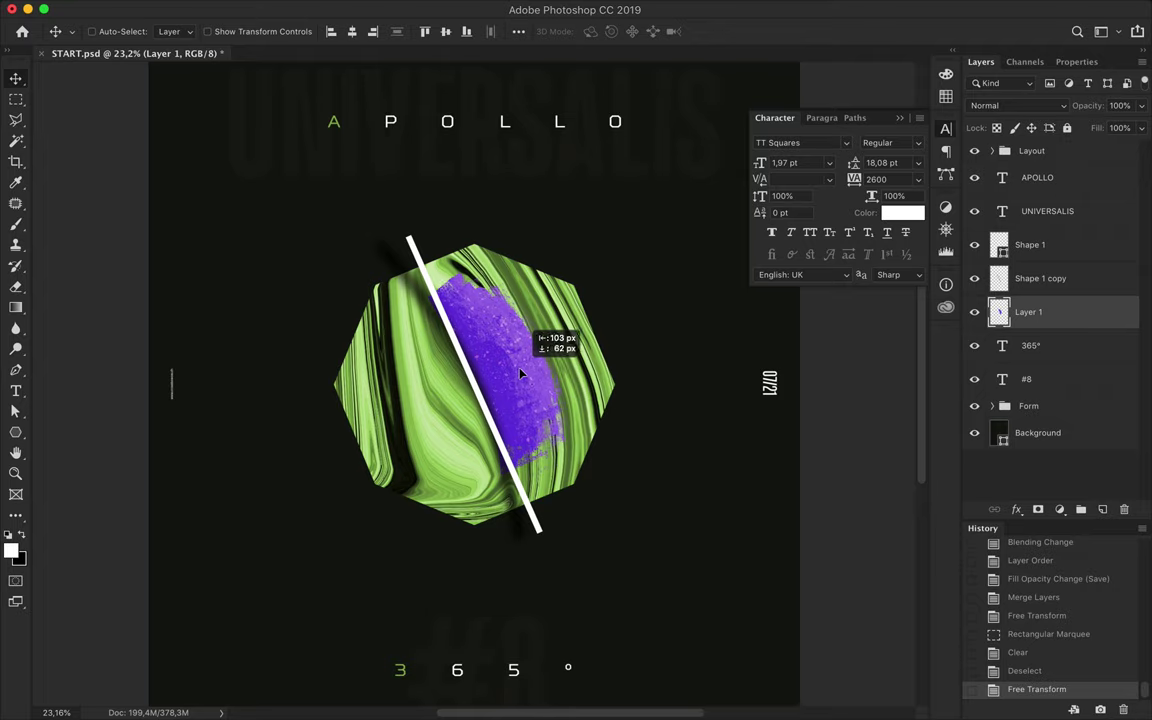
# Trim the purple left of the white line with the lasso, then undo the trim
pyautogui.press('l')
pyautogui.moveTo(433, 290); pyautogui.dragTo(521, 482)
pyautogui.click(400, 313)
pyautogui.press('Delete')
pyautogui.hotkey('ctrl', 'd')
pyautogui.press('v')
pyautogui.hotkey('ctrl', 't')
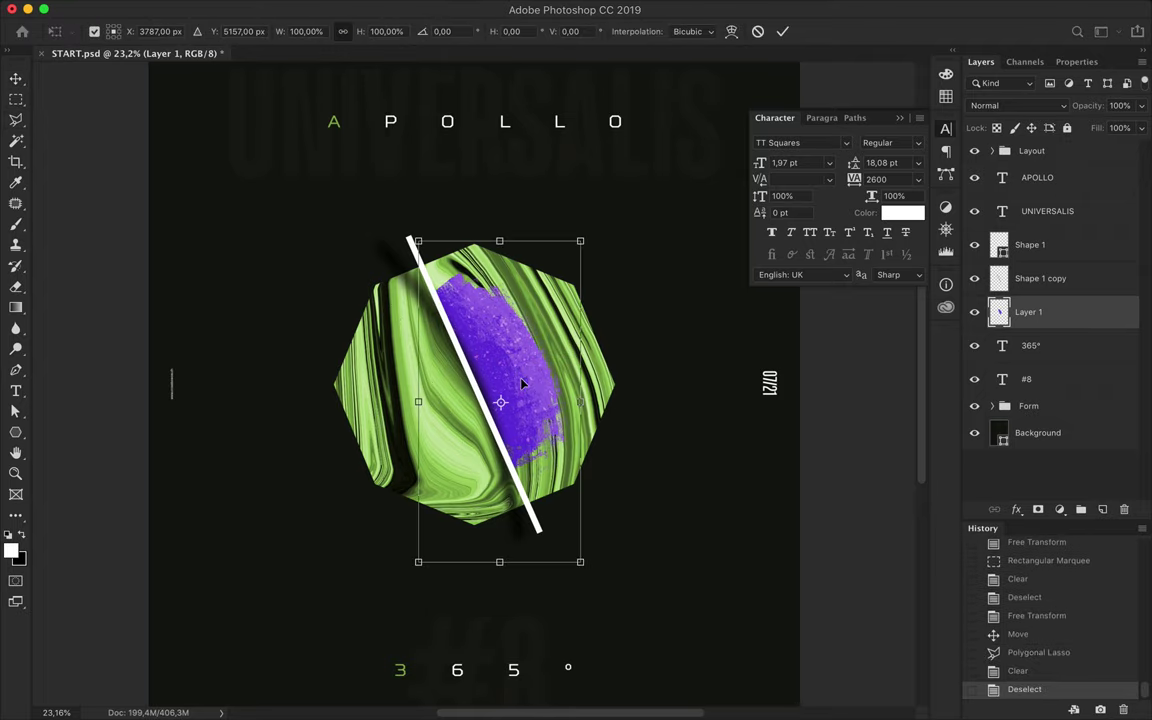
pyautogui.press('Escape')
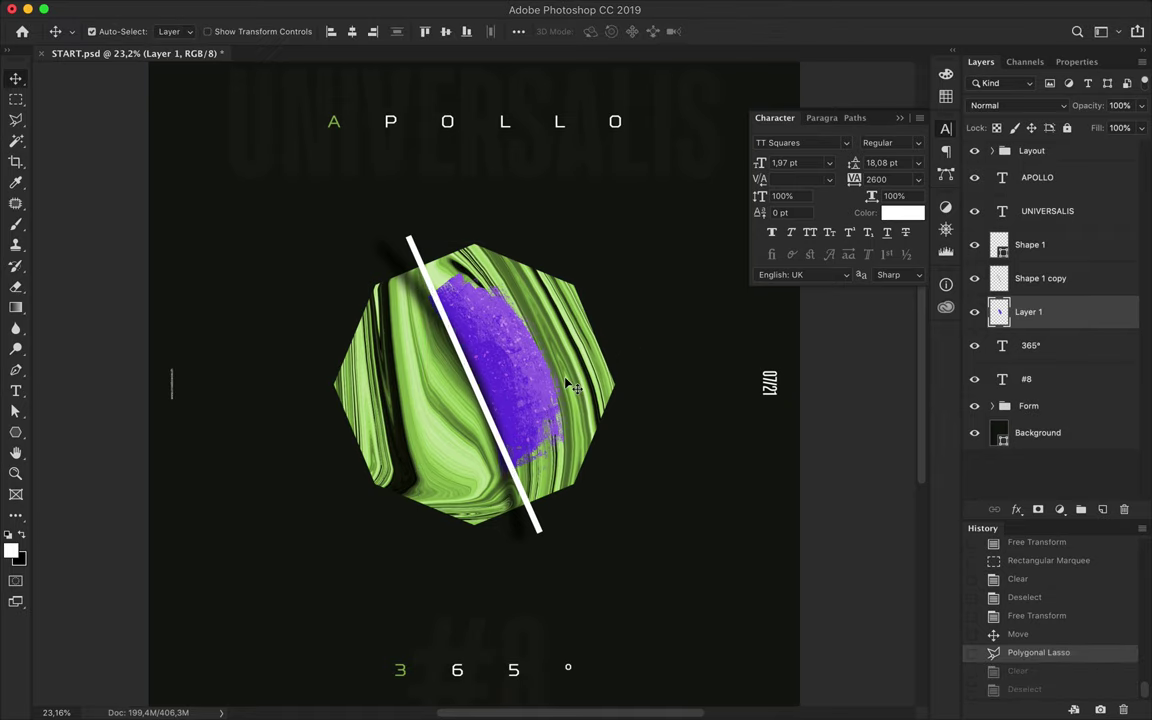
pyautogui.hotkey('ctrl', 'z')
pyautogui.hotkey('ctrl', 'z')
pyautogui.hotkey('ctrl', 'z')
# Re-warp the patch's top and bottom curves and move it up and left
pyautogui.hotkey('ctrl', 't')
pyautogui.rightClick(505, 298)
pyautogui.click(596, 430)
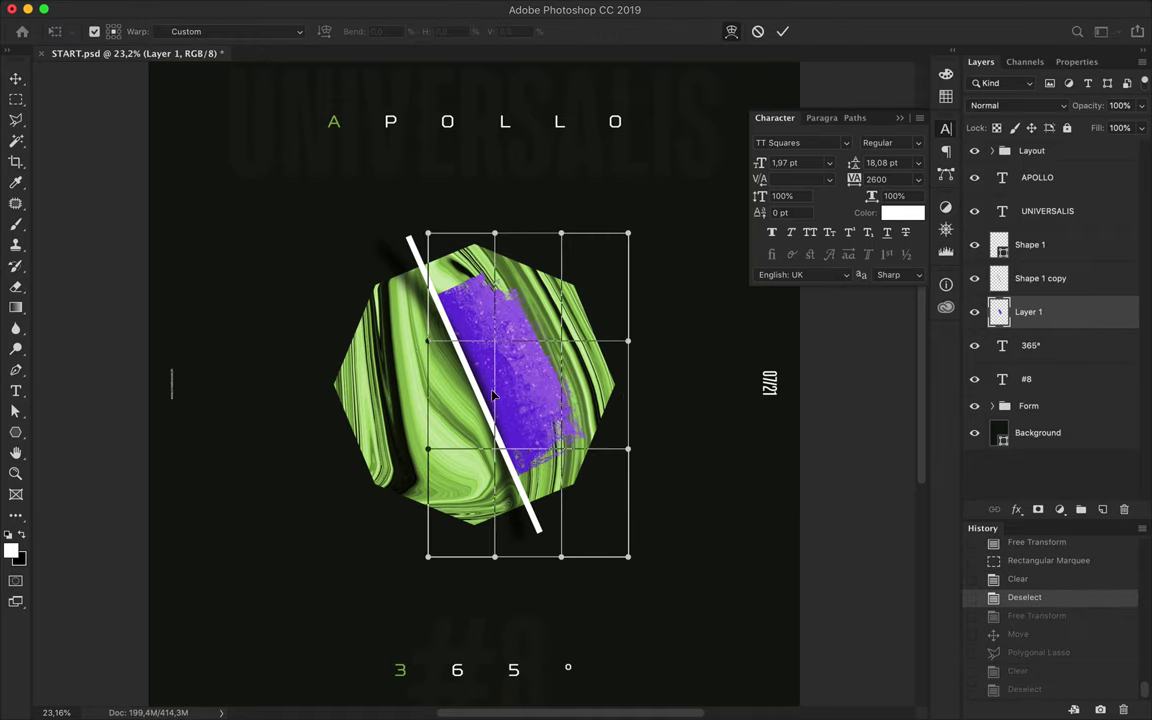
pyautogui.moveTo(516, 376)
pyautogui.mouseDown()
pyautogui.moveTo(487, 236)
pyautogui.moveTo(528, 268)
pyautogui.mouseUp()
pyautogui.moveTo(562, 557)
pyautogui.mouseDown()
pyautogui.moveTo(546, 487)
pyautogui.moveTo(492, 398)
pyautogui.moveTo(577, 333)
pyautogui.mouseUp()
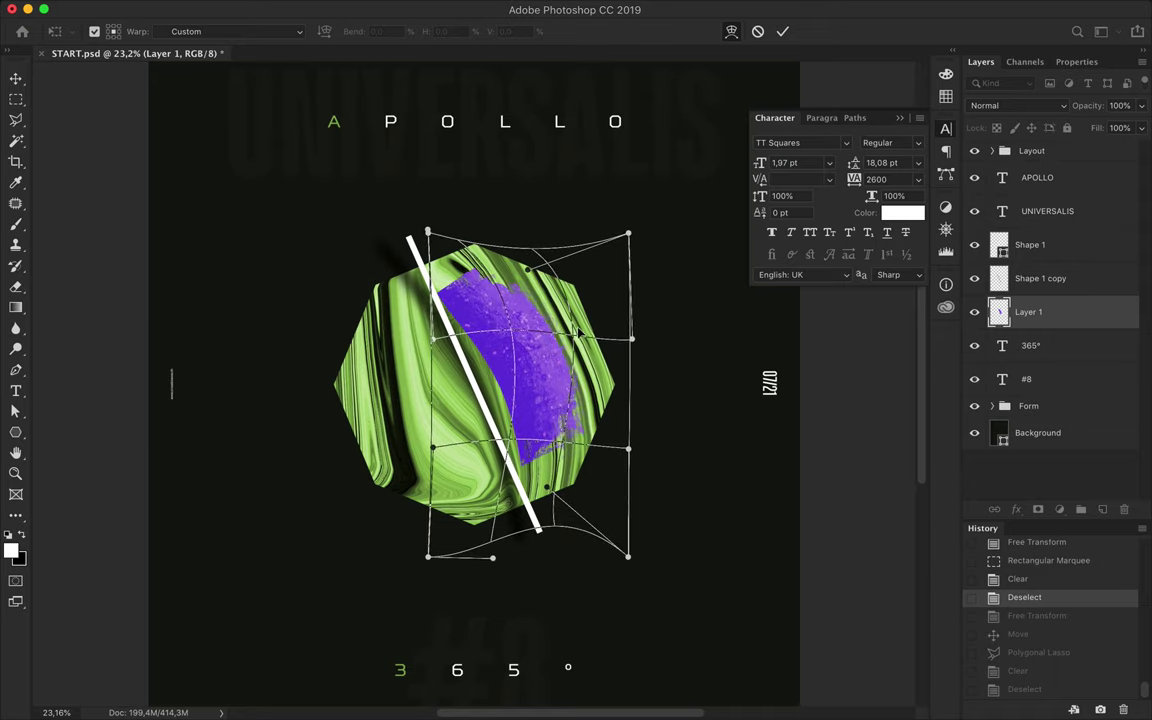
pyautogui.press('Return')
pyautogui.moveTo(534, 352); pyautogui.dragTo(459, 337)
# Outline the purple spilling left of the white line with the lasso
pyautogui.press('l')
pyautogui.click(436, 286)
pyautogui.click(529, 470)
pyautogui.doubleClick(400, 400)
# Erase the purple left of the white line and duplicate the patch layer beneath the original
pyautogui.press('Delete')
pyautogui.hotkey('ctrl', 'd')
pyautogui.press('m')
pyautogui.press('v')
pyautogui.moveTo(1028, 311); pyautogui.dragTo(1028, 345)
# Fill the copy's shape with black using a soft round brush
pyautogui.keyDown('ctrl'); pyautogui.click(999, 345); pyautogui.keyUp('ctrl')
pyautogui.press('b')
pyautogui.click(22, 537)
pyautogui.click(72, 31)
pyautogui.scroll(5, 150, 250)
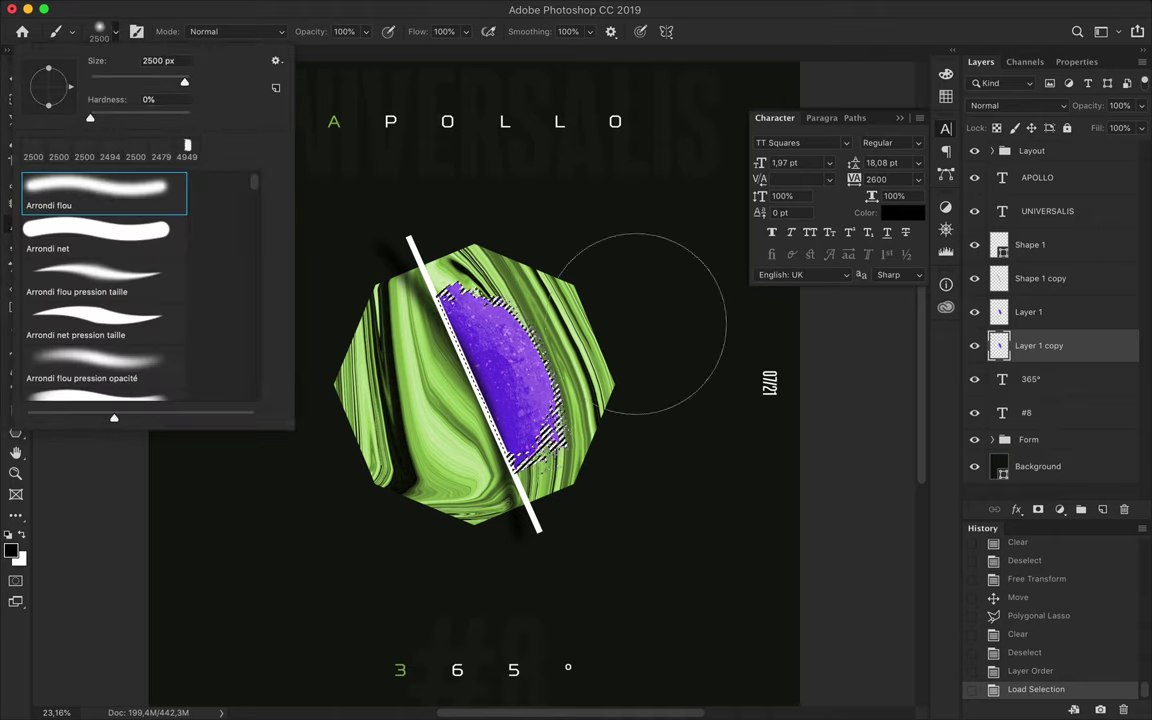
pyautogui.doubleClick(80, 195)
pyautogui.click(572, 490)
pyautogui.moveTo(572, 490); pyautogui.dragTo(553, 476)
pyautogui.hotkey('ctrl', 'd')
pyautogui.press('m')
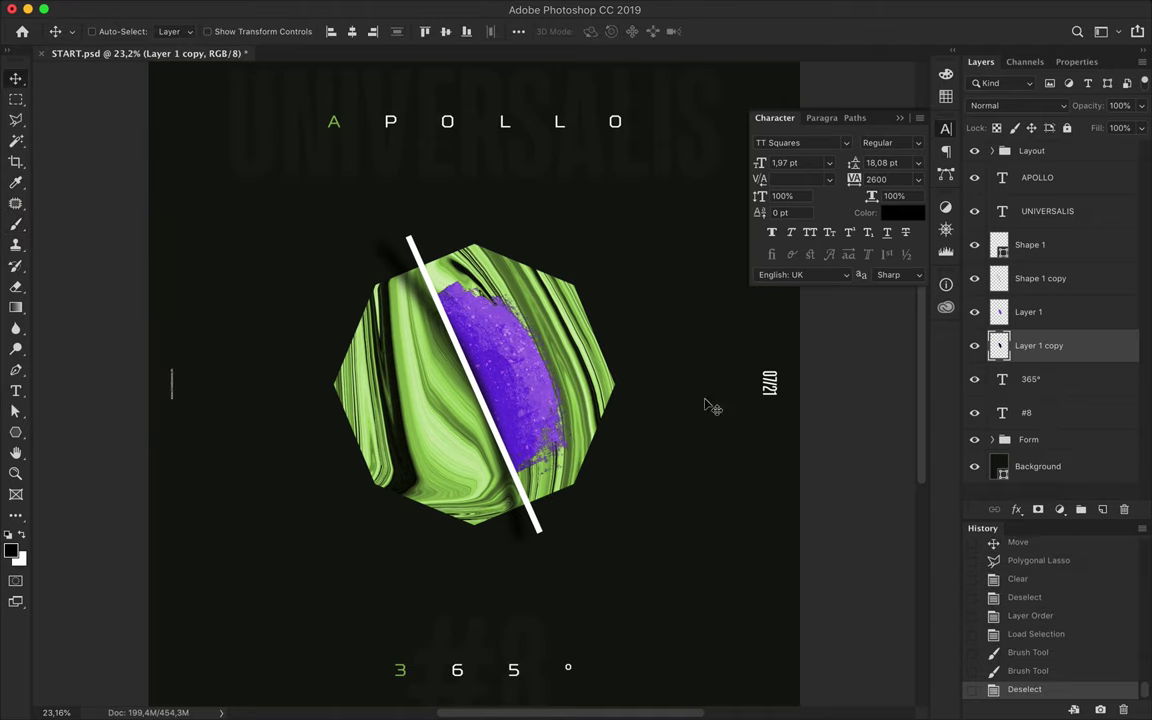
pyautogui.press('v')
# Apply a Gaussian Blur to the black copy and warp it
pyautogui.click(393, 9)
pyautogui.click(661, 257)
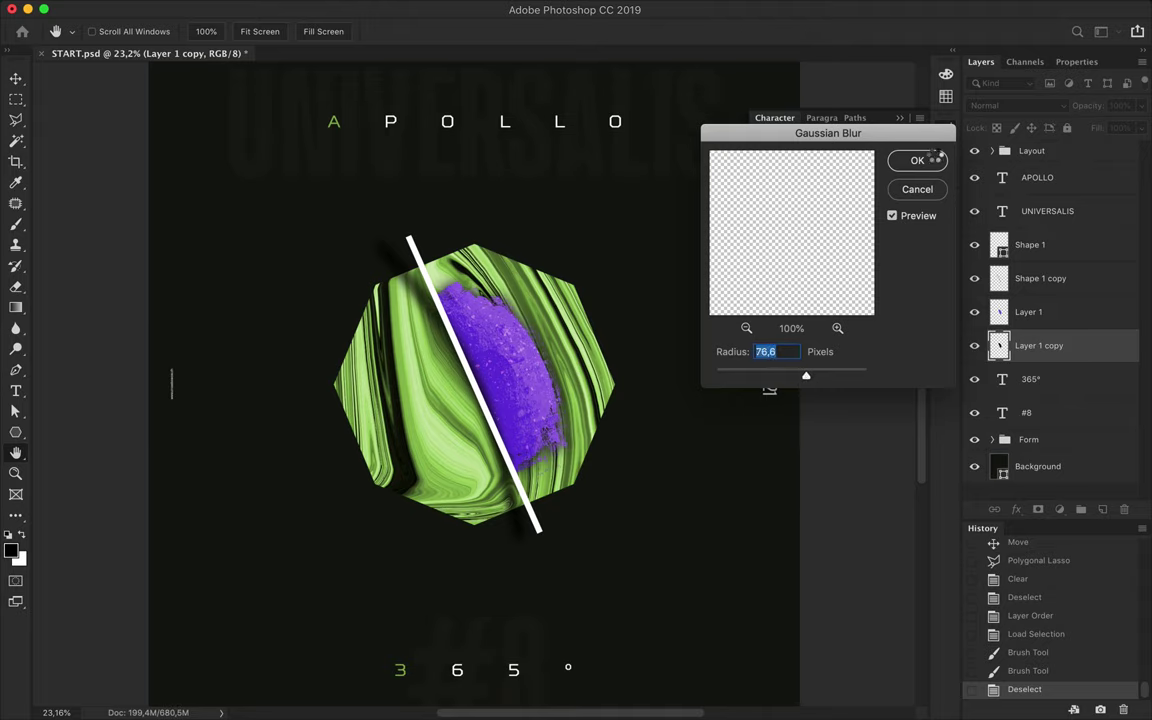
pyautogui.click(937, 155)
pyautogui.hotkey('ctrl', 't')
pyautogui.rightClick(470, 316)
pyautogui.click(500, 459)
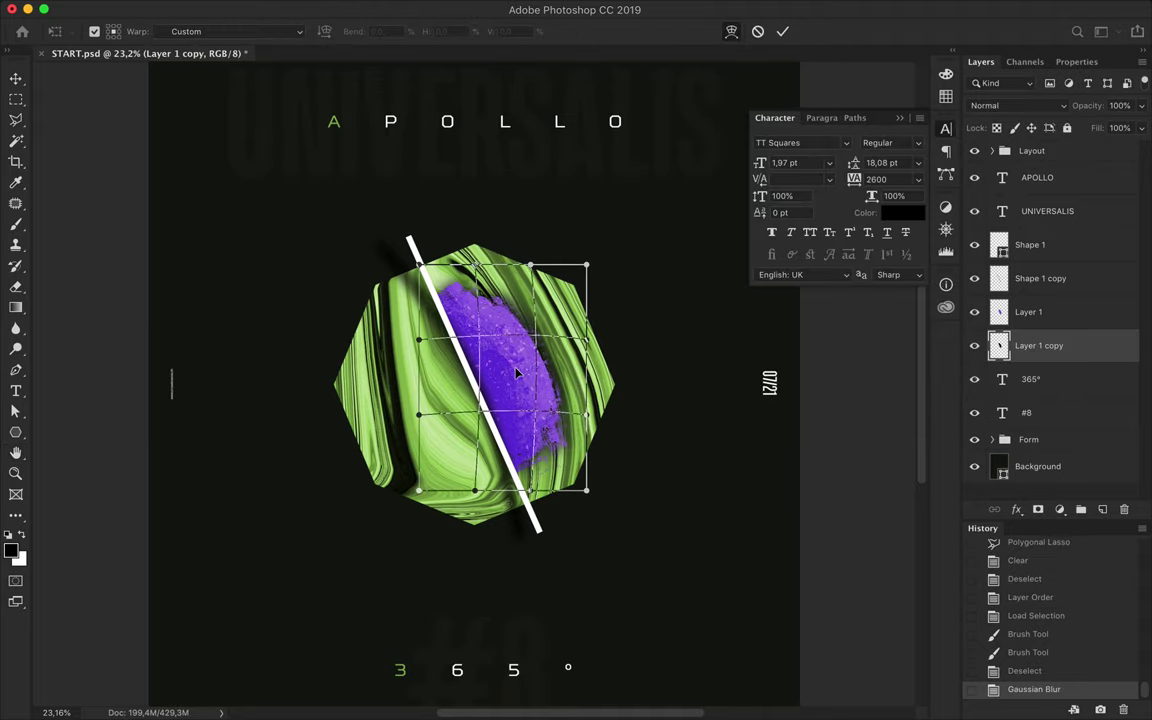
pyautogui.press('Return')
# Set Layer 1 copy to Darken blending at 71% fill
pyautogui.click(1015, 105)
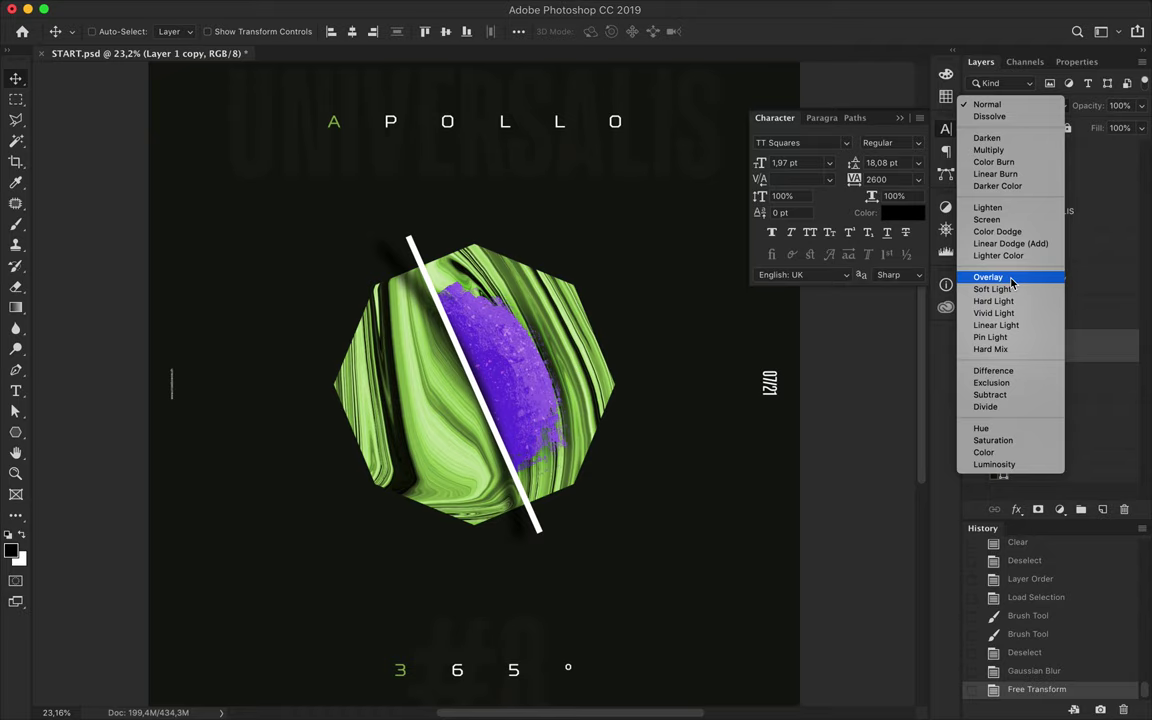
pyautogui.click(1008, 139)
pyautogui.moveTo(1114, 151); pyautogui.dragTo(1120, 151)
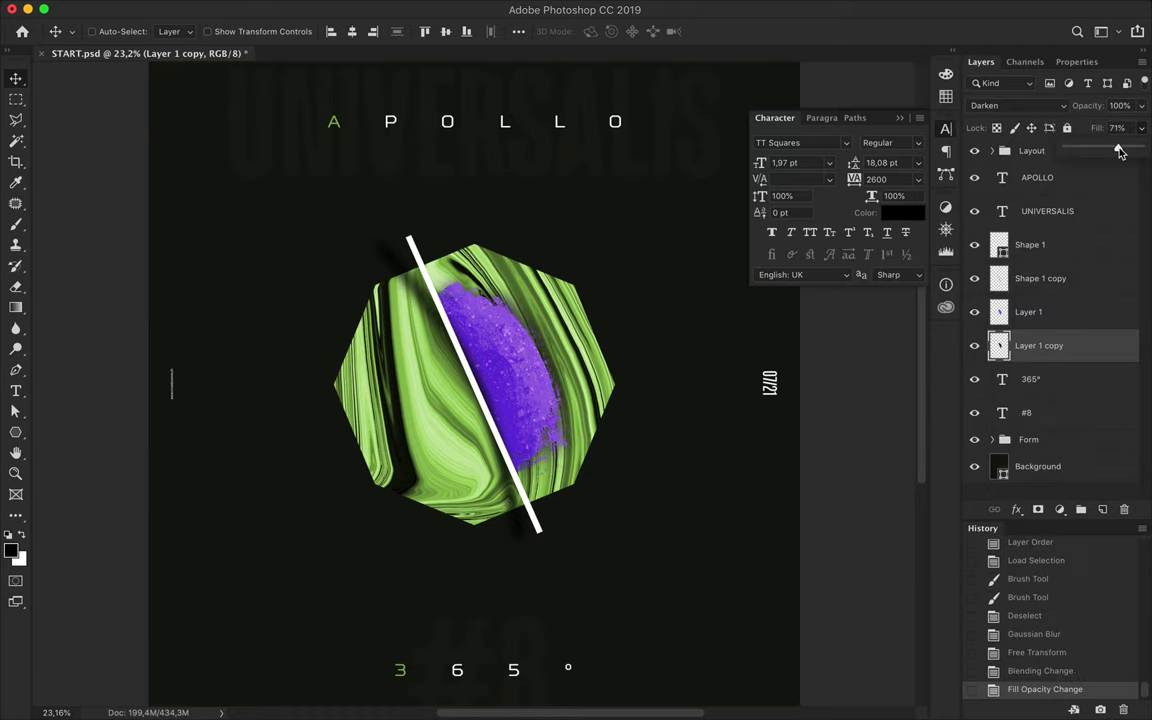
pyautogui.scroll(-3, 670, 381)
pyautogui.scroll(1, 670, 381)
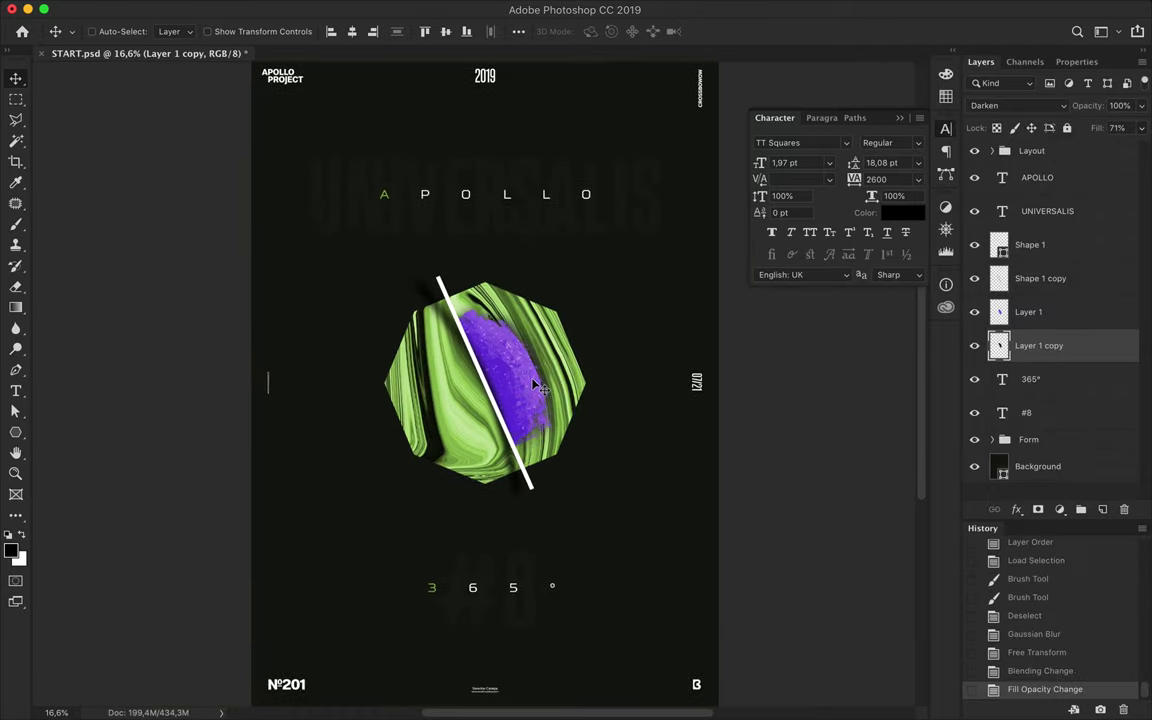
# Change the number №201 to №202
pyautogui.press('t')
pyautogui.click(339, 598)
pyautogui.scroll(3, 337, 591)
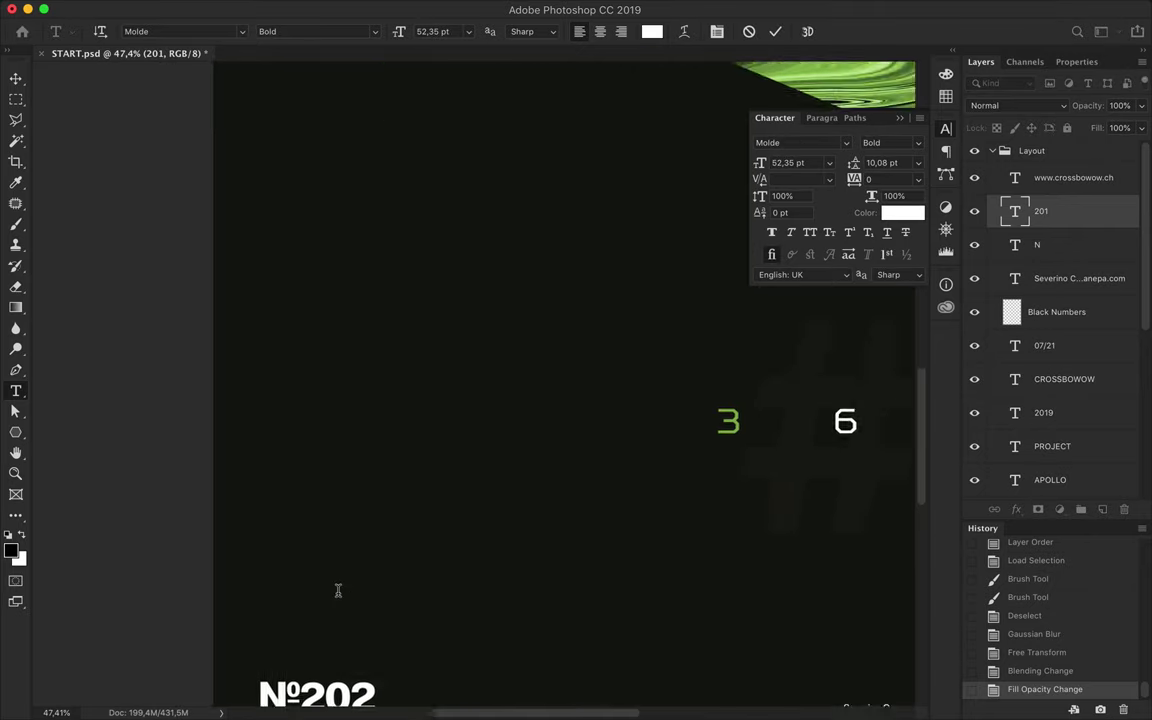
pyautogui.scroll(-2, 338, 591)
pyautogui.scroll(-3, 338, 591)
pyautogui.hscroll(-2, 338, 591)
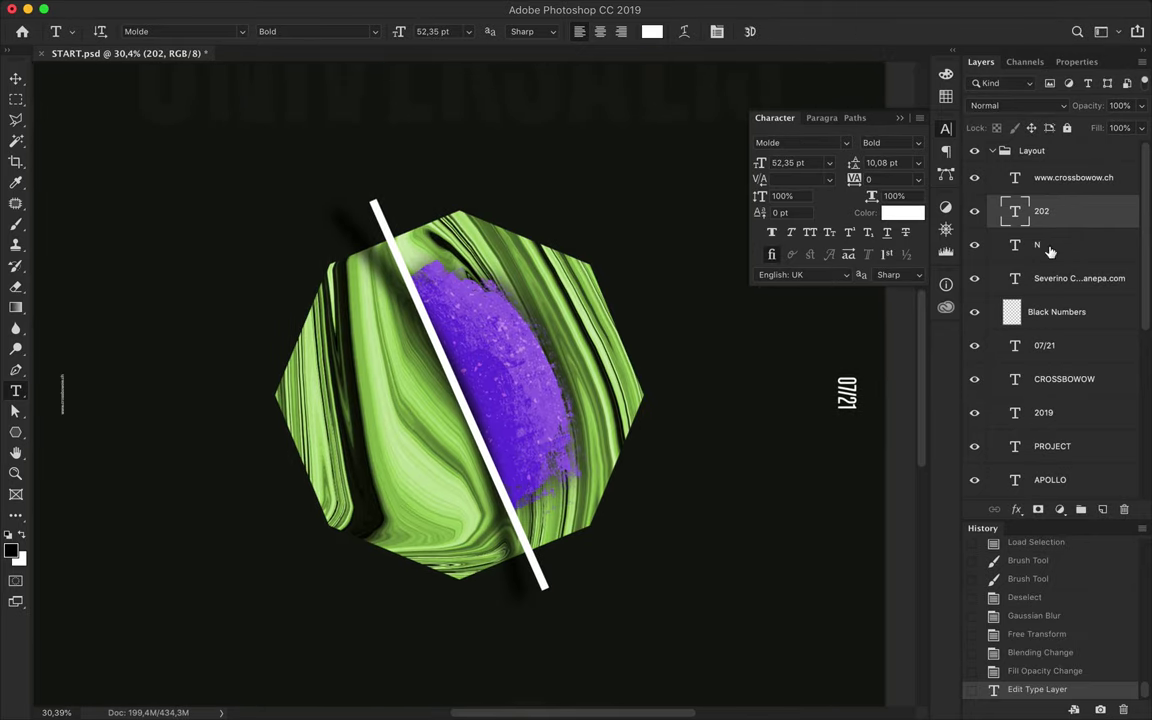
pyautogui.scroll(-5, 1049, 250)
# Add an empty new layer below Polygon 1 inside the Form group
pyautogui.click(1058, 378)
pyautogui.click(1030, 442)
pyautogui.click(992, 442)
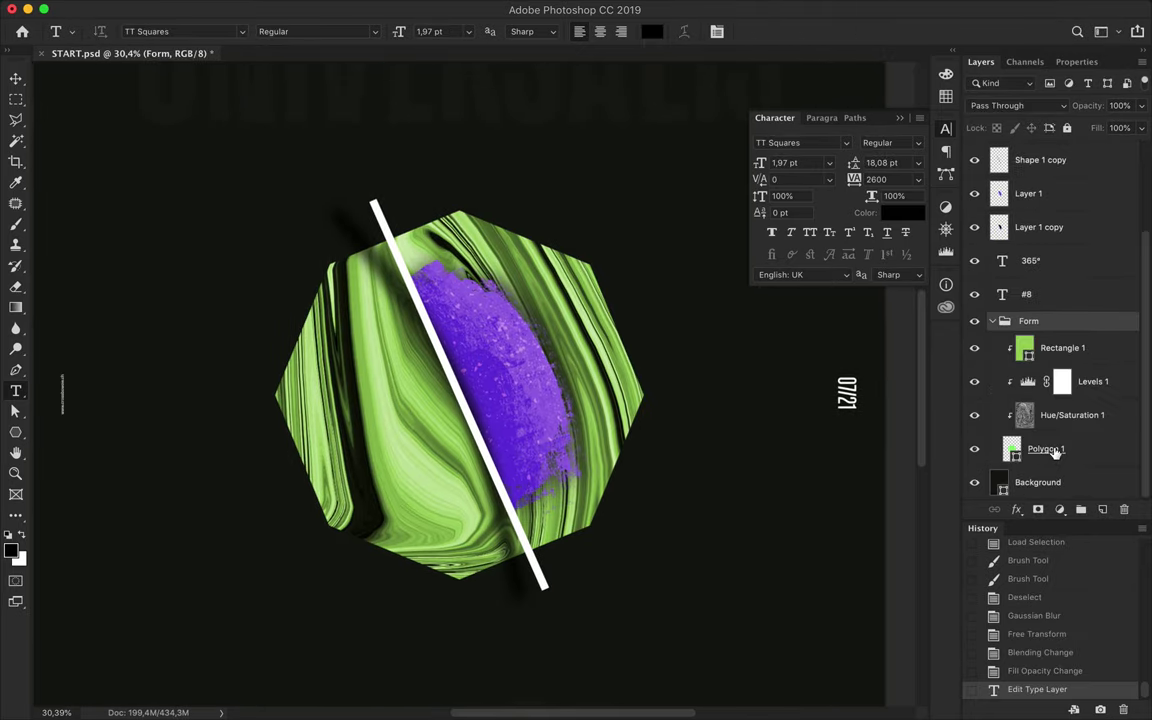
pyautogui.click(1101, 508)
pyautogui.moveTo(1040, 414); pyautogui.dragTo(1040, 466)
# Pick a large fog brush from the brush presets and paint green fog
pyautogui.press('b')
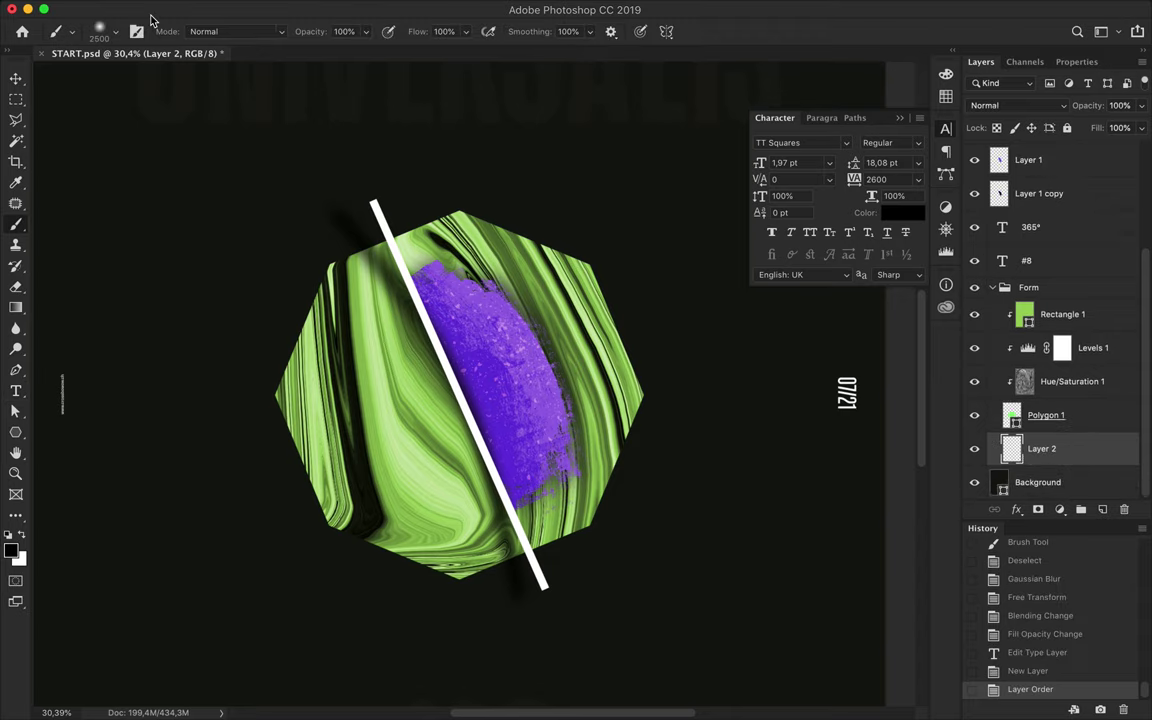
pyautogui.click(113, 31)
pyautogui.scroll(-10, 126, 300)
pyautogui.scroll(-10, 126, 320)
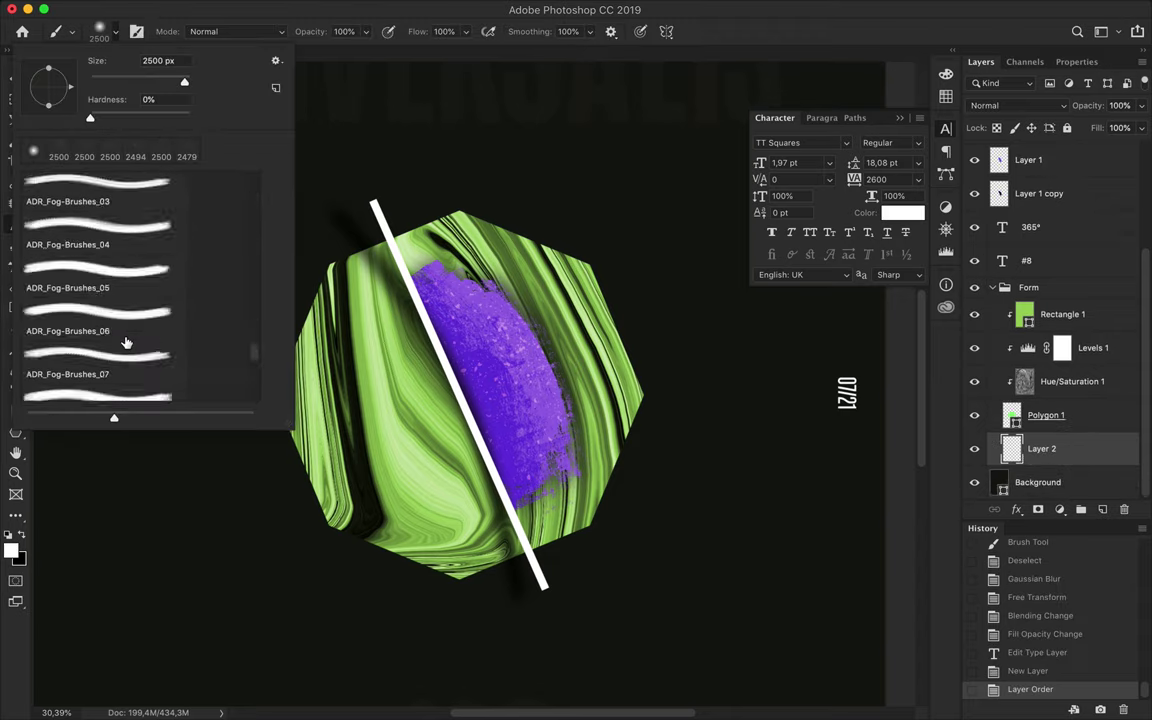
pyautogui.scroll(-10, 126, 343)
pyautogui.scroll(-5, 126, 343)
pyautogui.click(100, 297)
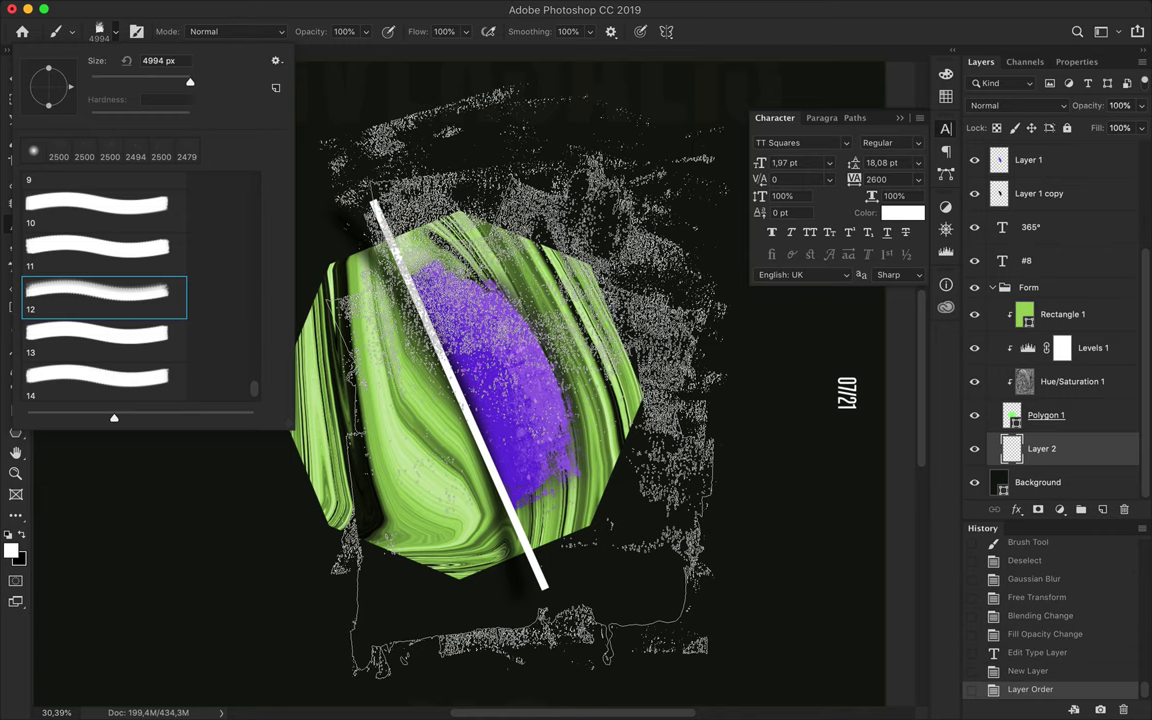
# Rotate the fog counter-clockwise, shrink it and move it down-left
pyautogui.hotkey('ctrl', 't')
pyautogui.moveTo(250, 580)
pyautogui.mouseDown()
pyautogui.moveTo(342, 668)
pyautogui.moveTo(433, 357)
pyautogui.mouseUp()
pyautogui.moveTo(565, 165)
pyautogui.mouseDown()
pyautogui.moveTo(372, 400)
pyautogui.moveTo(357, 400)
pyautogui.mouseUp()
pyautogui.press('Return')
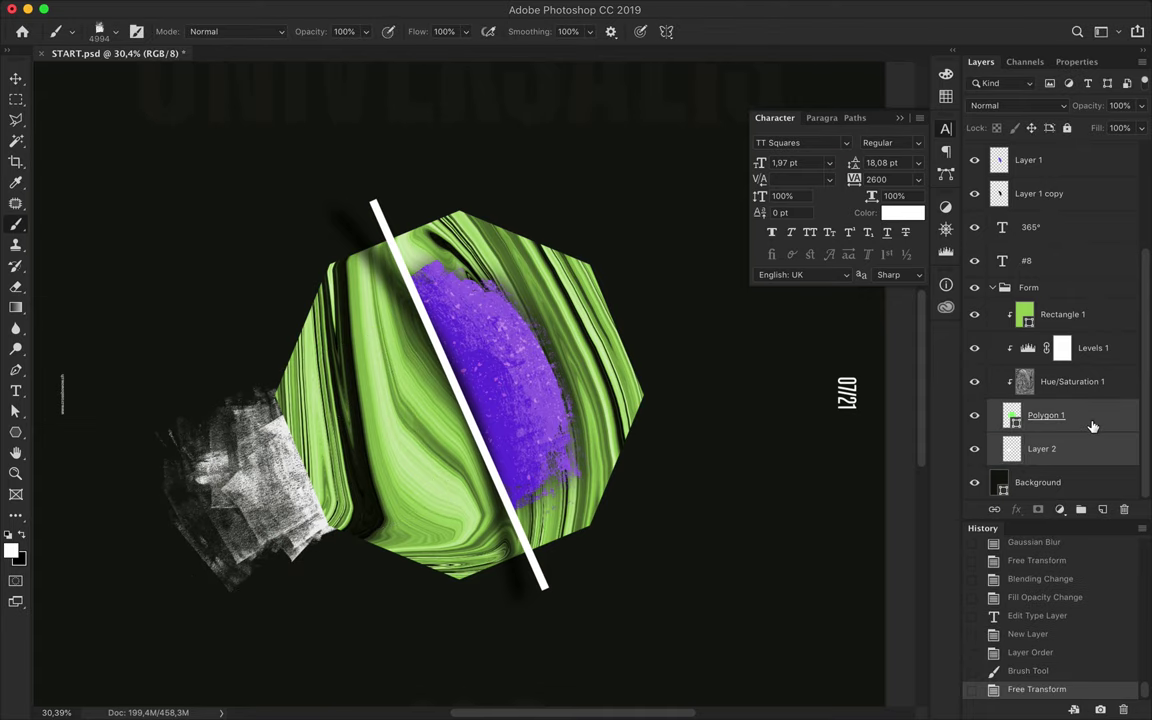
# Combine the octagon and fog layers into a smart object and enlarge the view
pyautogui.rightClick(990, 425)
pyautogui.click(860, 214)
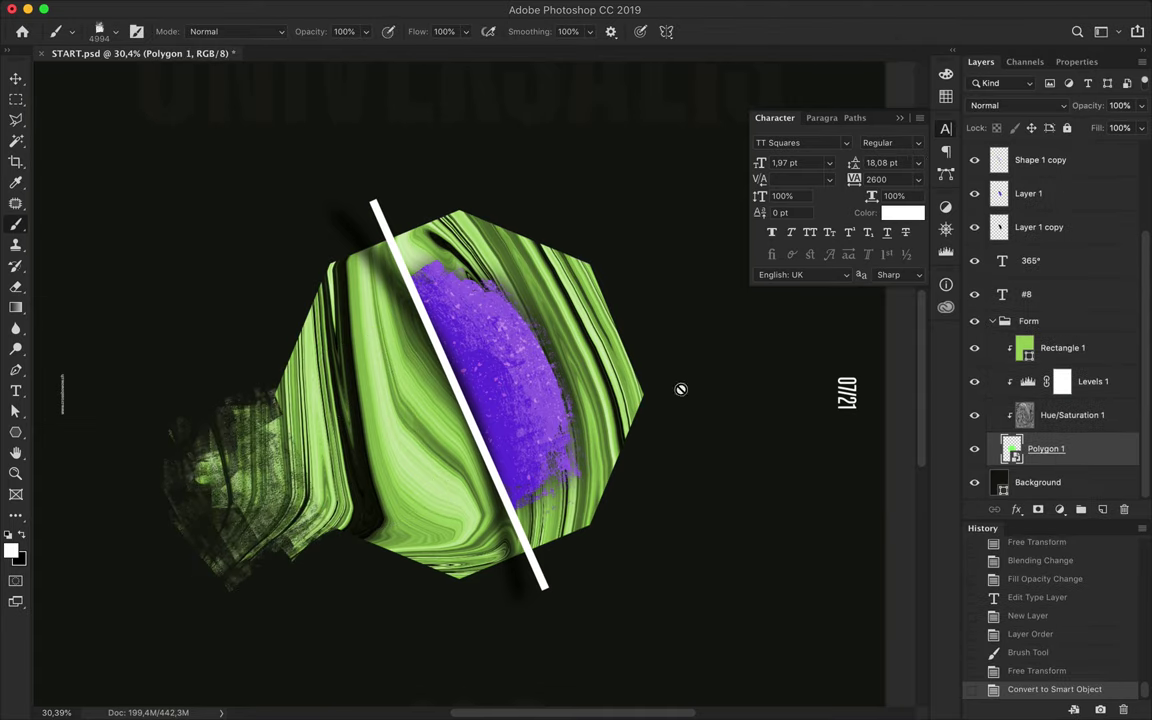
pyautogui.hotkey('ctrl', '0')
pyautogui.hotkey('ctrl', '+')
# Undo the smart object conversion and shift the fog layer slightly right
pyautogui.hotkey('ctrl', 't')
pyautogui.press('Return')
pyautogui.hotkey('ctrl', 'z')
pyautogui.hotkey('ctrl', 'z')
pyautogui.press('v')
pyautogui.moveTo(335, 437); pyautogui.dragTo(352, 437)
# Add Polygon 1 to the selection and convert it to a smart object
pyautogui.keyDown('shift'); pyautogui.click(1046, 448); pyautogui.keyUp('shift')
pyautogui.rightClick(1046, 448)
pyautogui.click(937, 243)
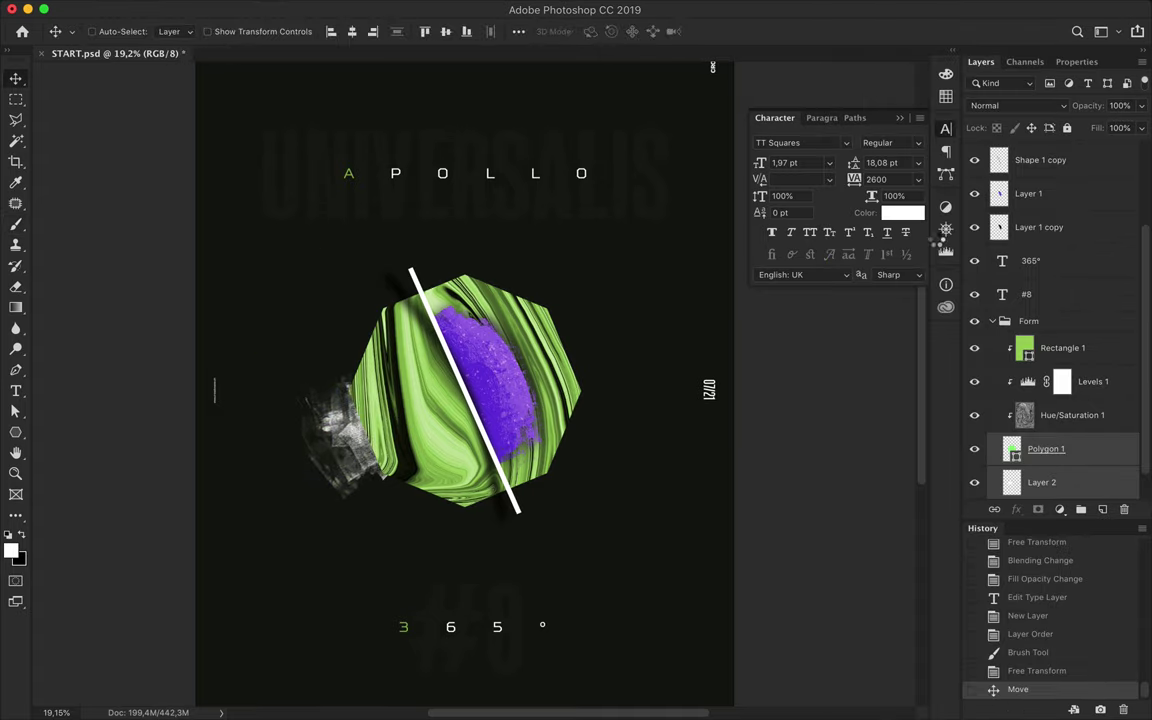
pyautogui.hotkey('ctrl', 'j')
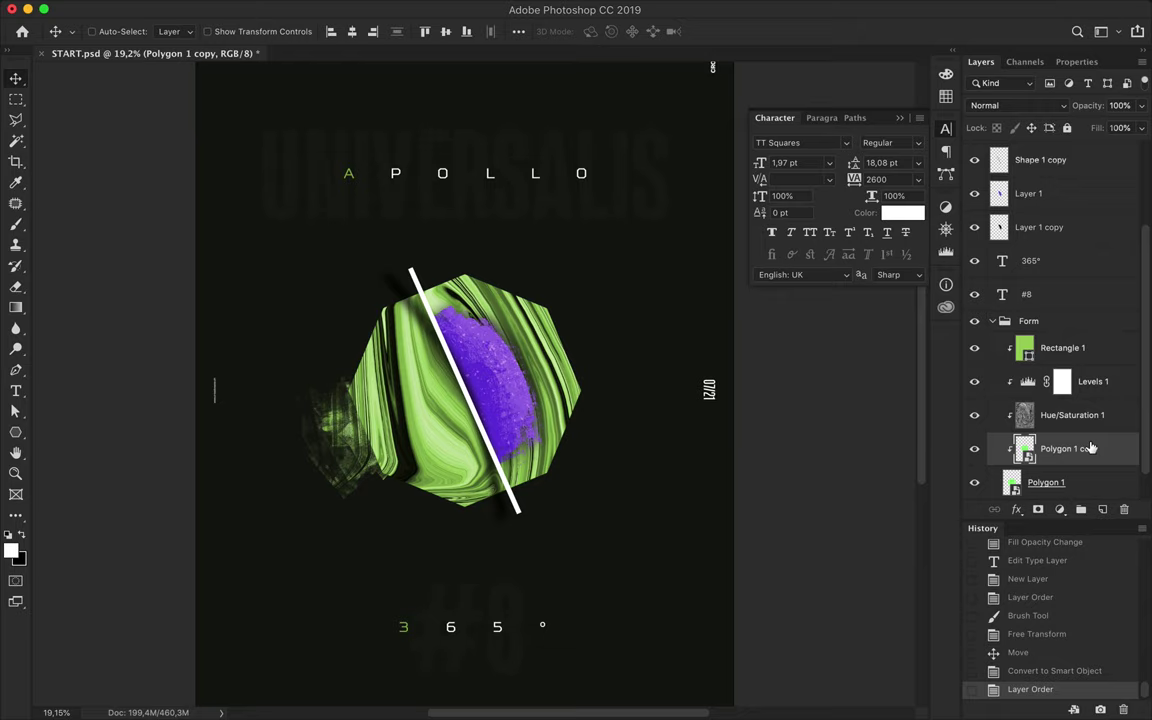
pyautogui.hotkey('ctrl', 'z')
pyautogui.hotkey('ctrl', '0')
pyautogui.hotkey('ctrl', 't')
pyautogui.press('Return')
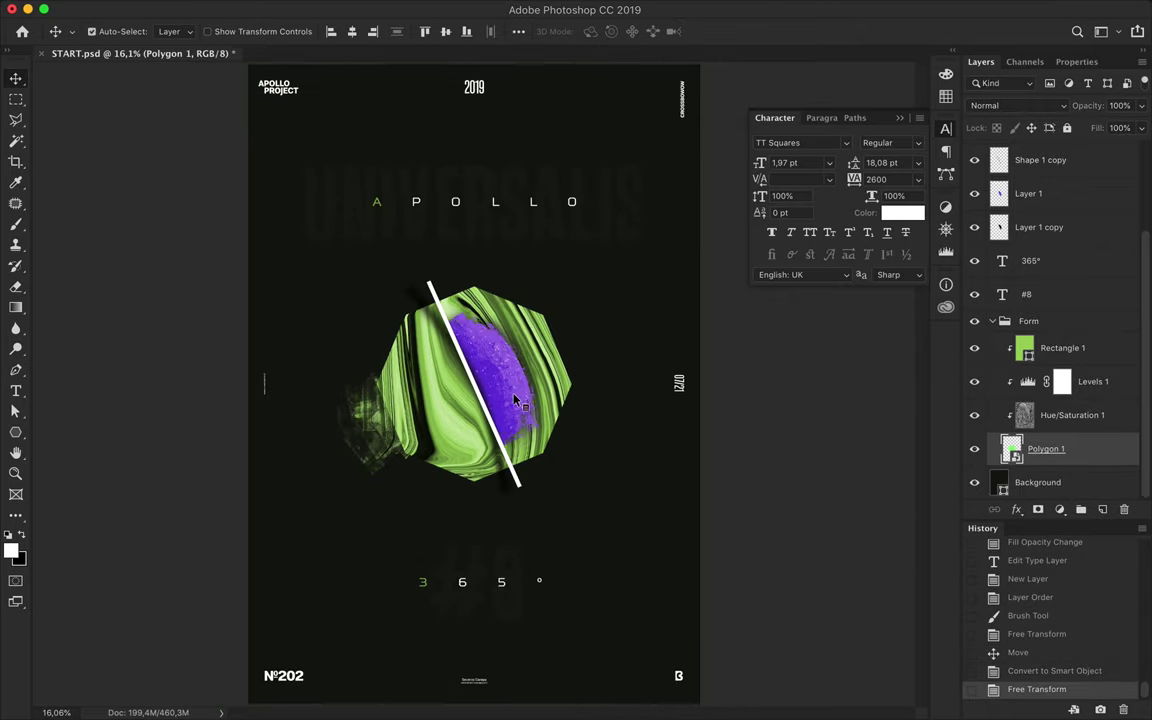
# Scale Layer 1 and Layer 1 copy to about 90.89% and nudge the core into place
pyautogui.click(1028, 193)
pyautogui.keyDown('shift'); pyautogui.click(1039, 227); pyautogui.keyUp('shift')
pyautogui.hotkey('ctrl', 't')
pyautogui.moveTo(563, 291); pyautogui.dragTo(562, 320)
pyautogui.moveTo(498, 381); pyautogui.dragTo(498, 333)
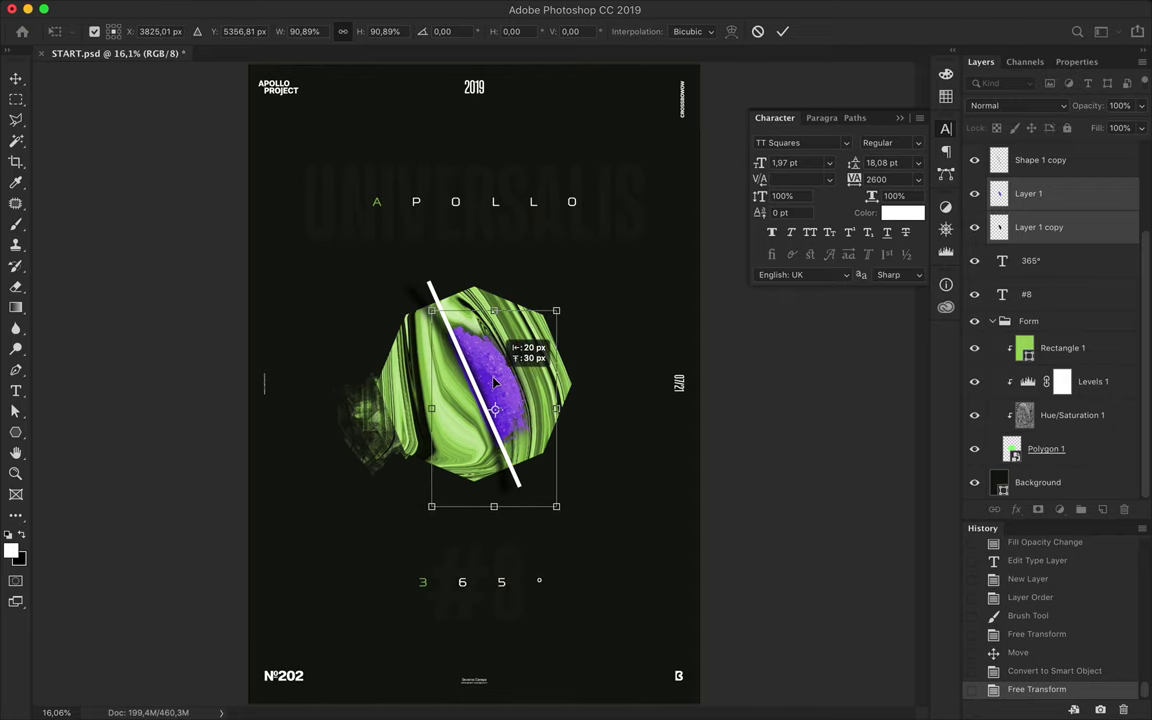
pyautogui.press('Return')
pyautogui.click(1072, 444)
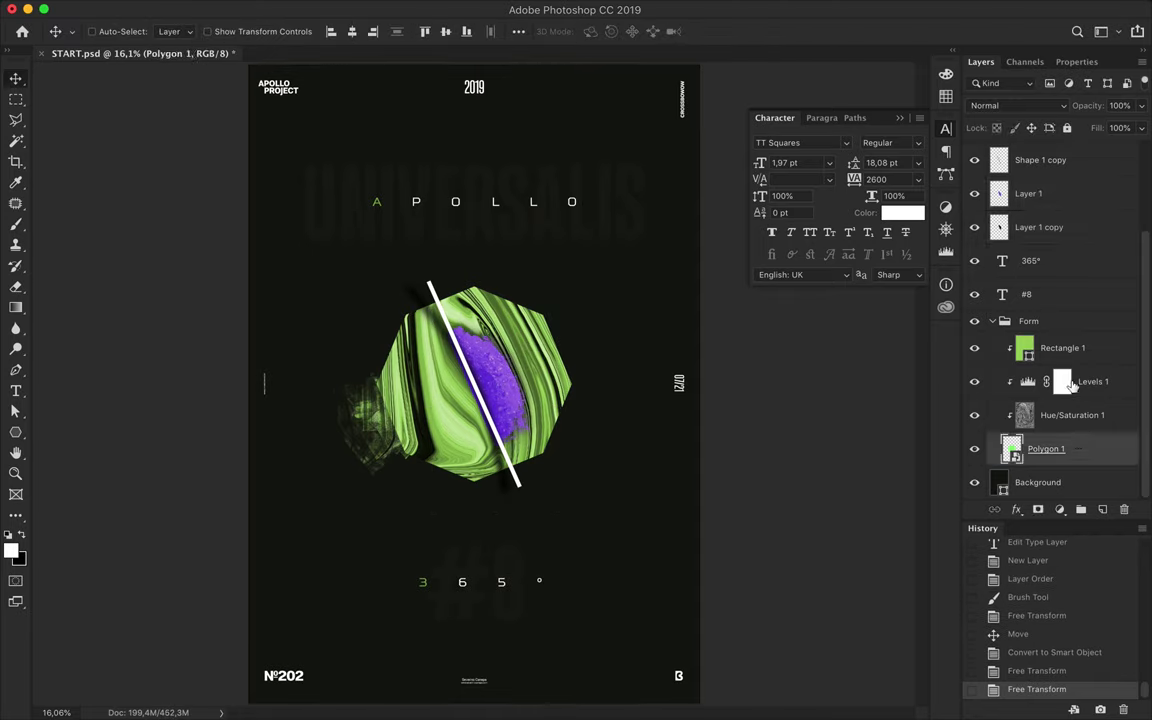
# Duplicate Polygon 1 through Rectangle 1 and merge the copies into one layer
pyautogui.keyDown('shift'); pyautogui.click(1065, 348); pyautogui.keyUp('shift')
pyautogui.hotkey('ctrl', 'j')
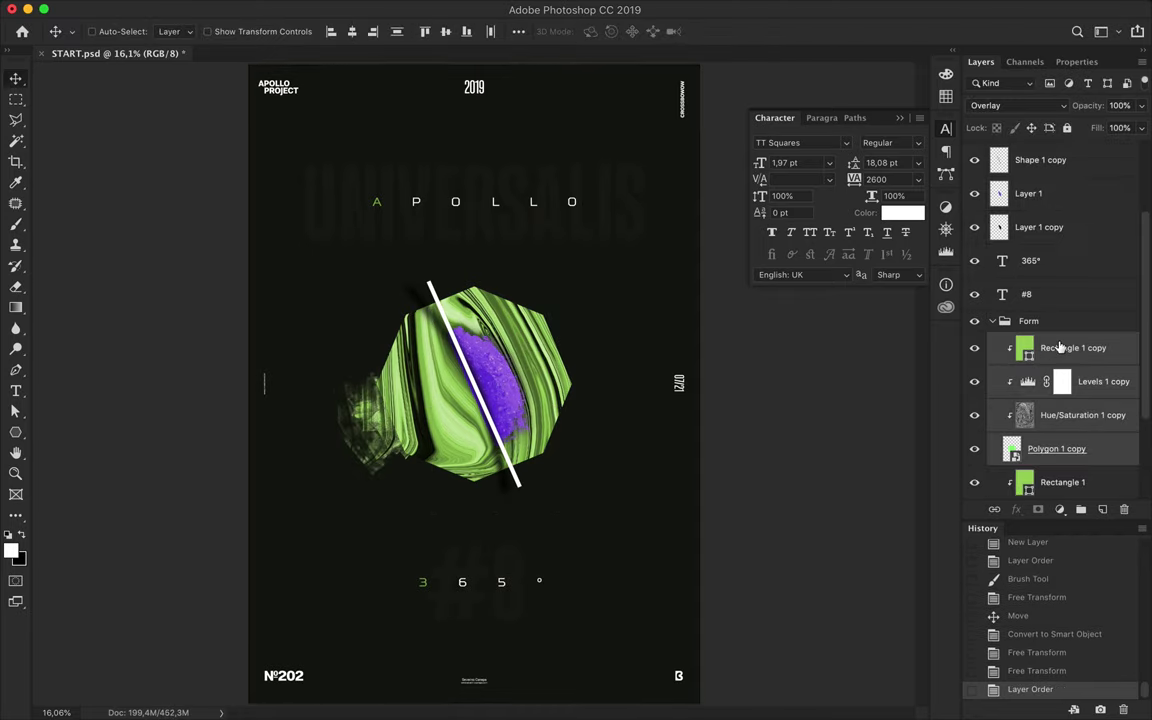
pyautogui.hotkey('ctrl', 'e')
# Lasso along the white line and delete the merged copy's left portion
pyautogui.press('l')
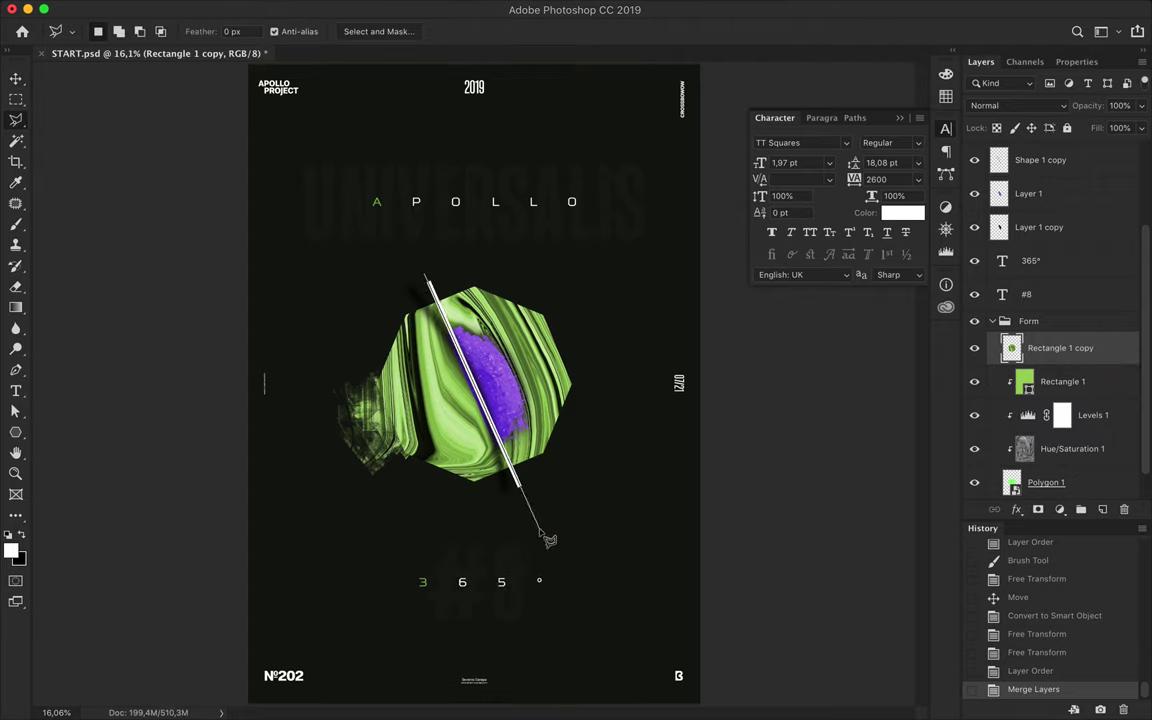
pyautogui.click(351, 313)
pyautogui.press('BackSpace')
pyautogui.hotkey('ctrl', 'd')
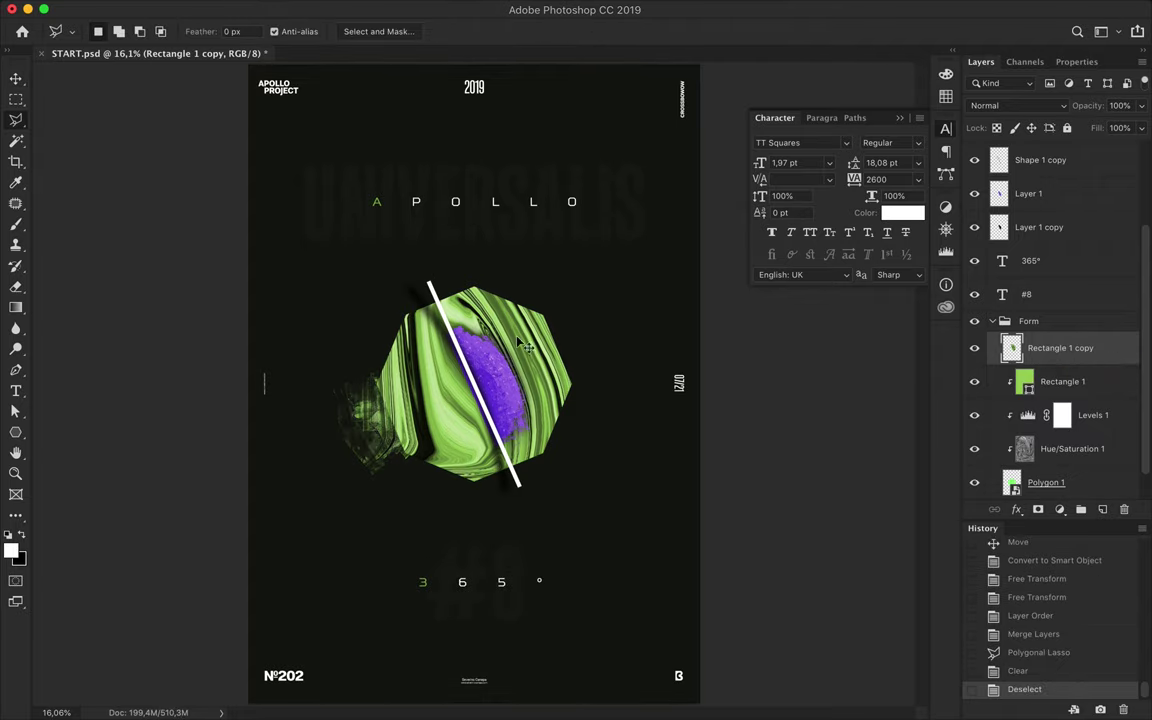
pyautogui.press('v')
pyautogui.click(393, 9)
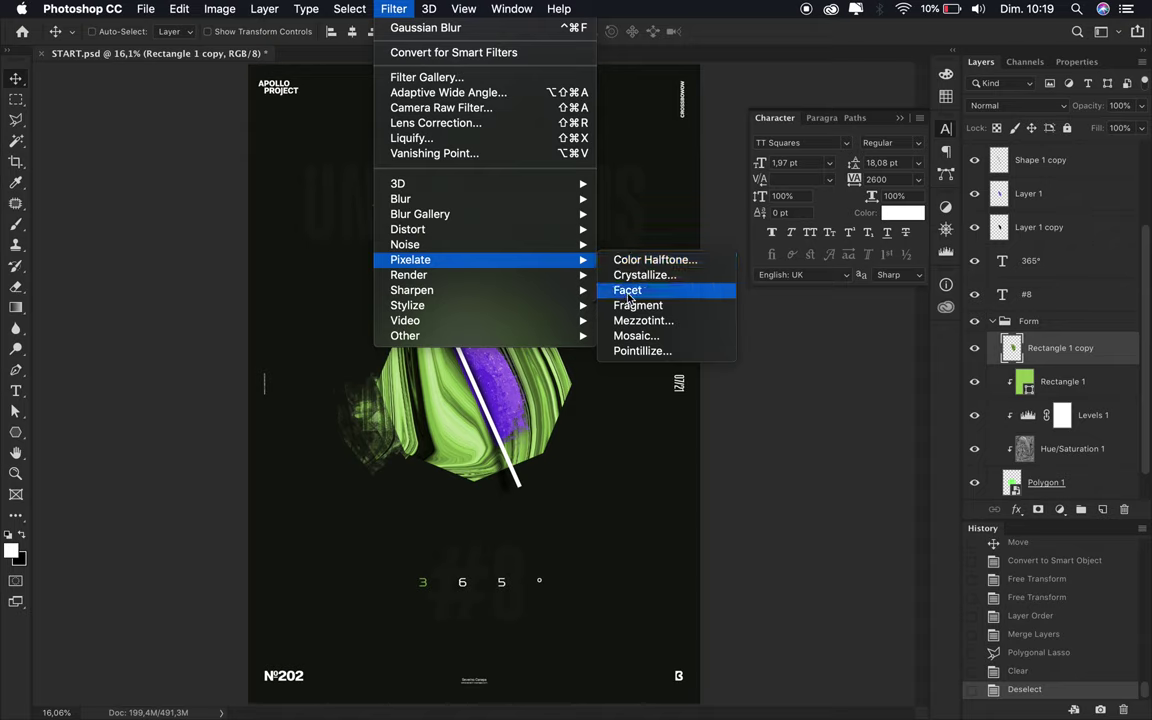
# Apply a Mosaic pixelate filter with cell size 100, twice, to the merged copy
pyautogui.click(630, 336)
pyautogui.moveTo(148, 258); pyautogui.dragTo(85, 255)
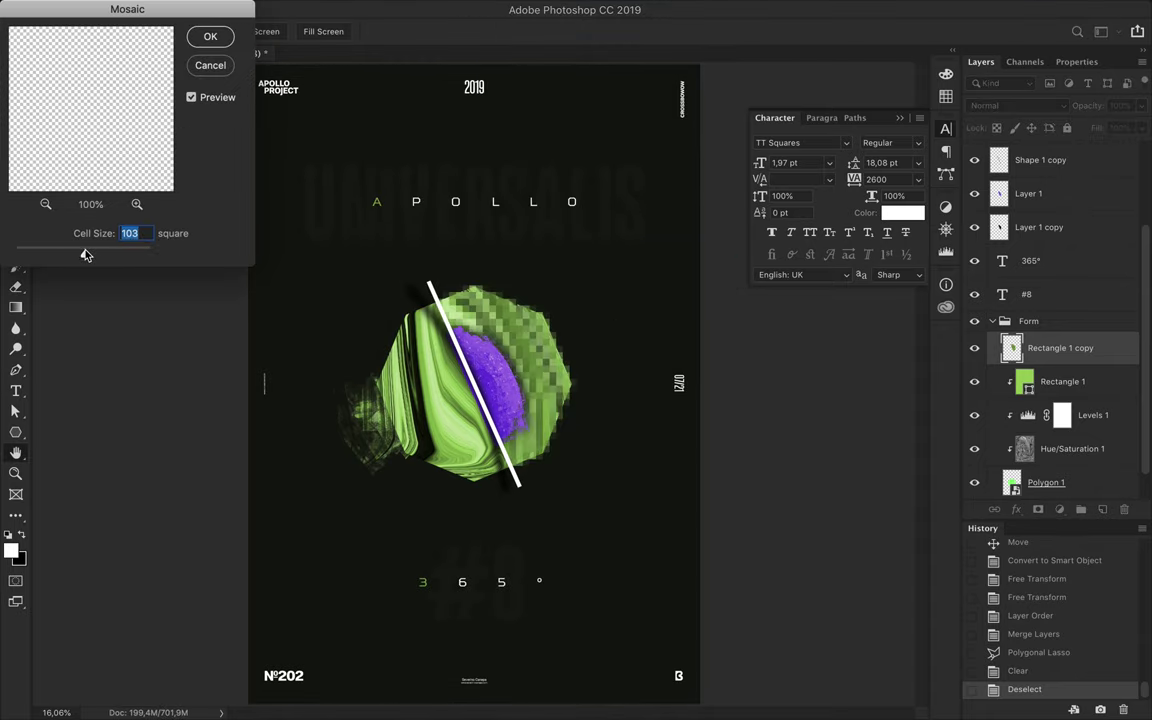
pyautogui.click(209, 36)
pyautogui.click(368, 9)
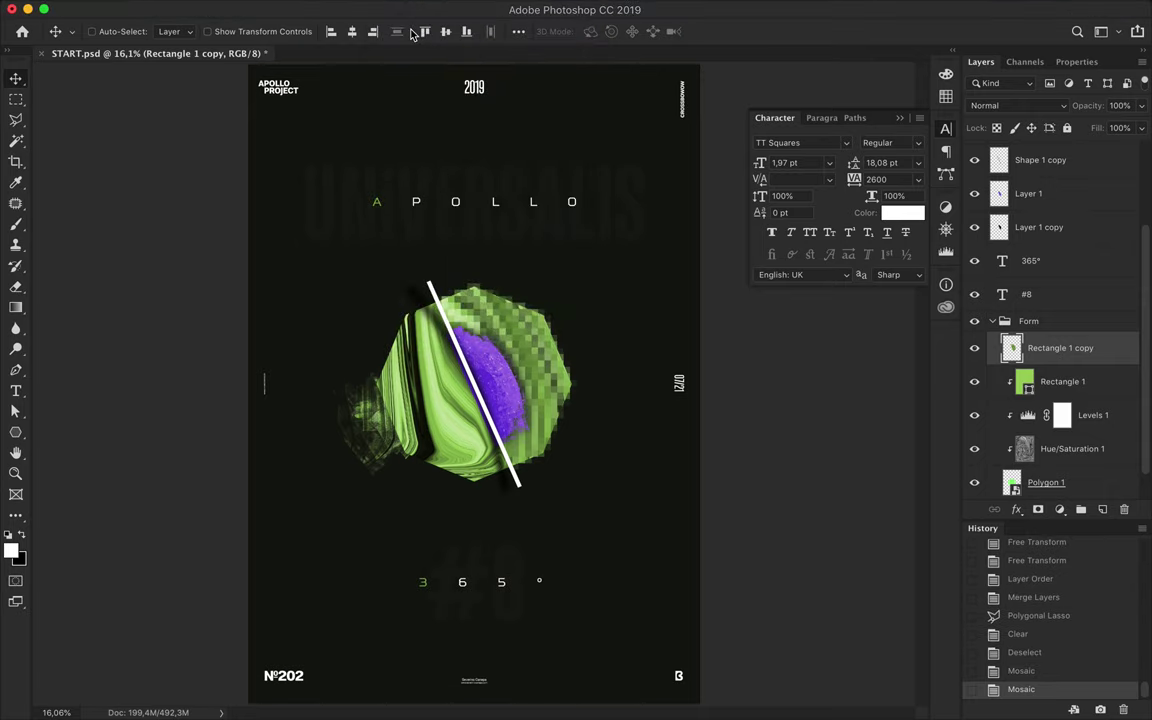
# Move Rectangle 1 copy below Polygon 1 and place a mosaic copy above the Form group
pyautogui.scroll(2, 535, 330)
pyautogui.scroll(1, 535, 330)
pyautogui.moveTo(535, 330); pyautogui.dragTo(560, 290)
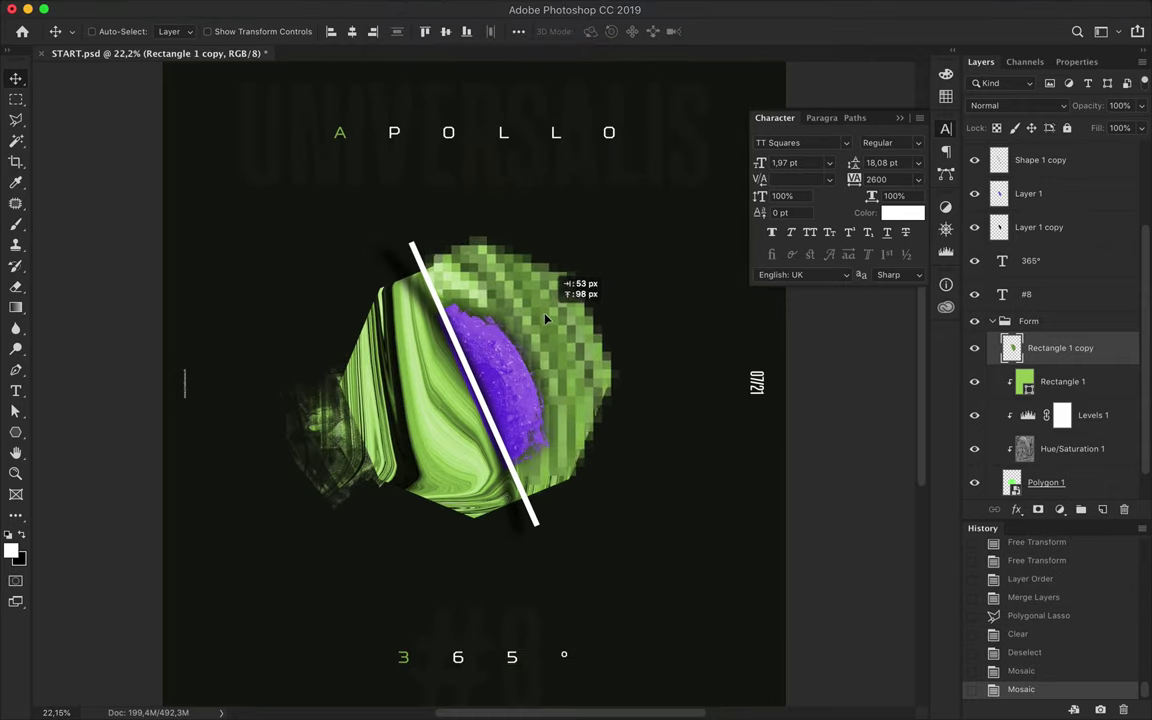
pyautogui.hotkey('ctrl', 'z')
pyautogui.moveTo(1043, 376); pyautogui.dragTo(1035, 445)
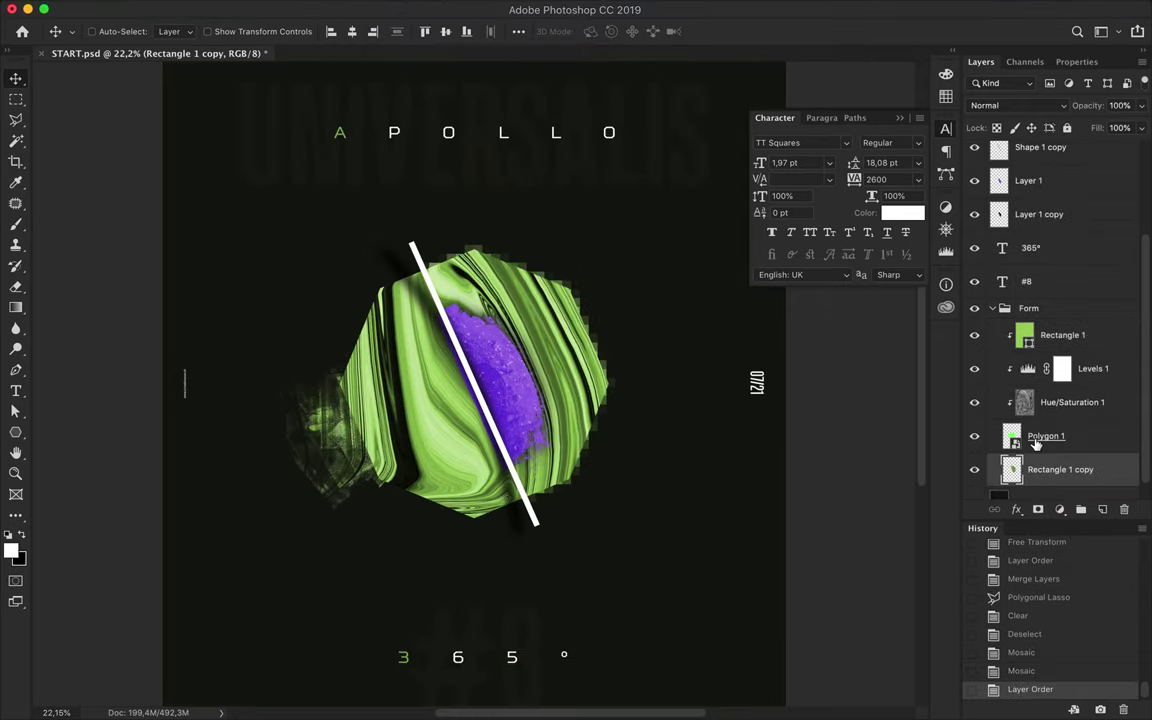
pyautogui.moveTo(1045, 469); pyautogui.dragTo(1040, 300)
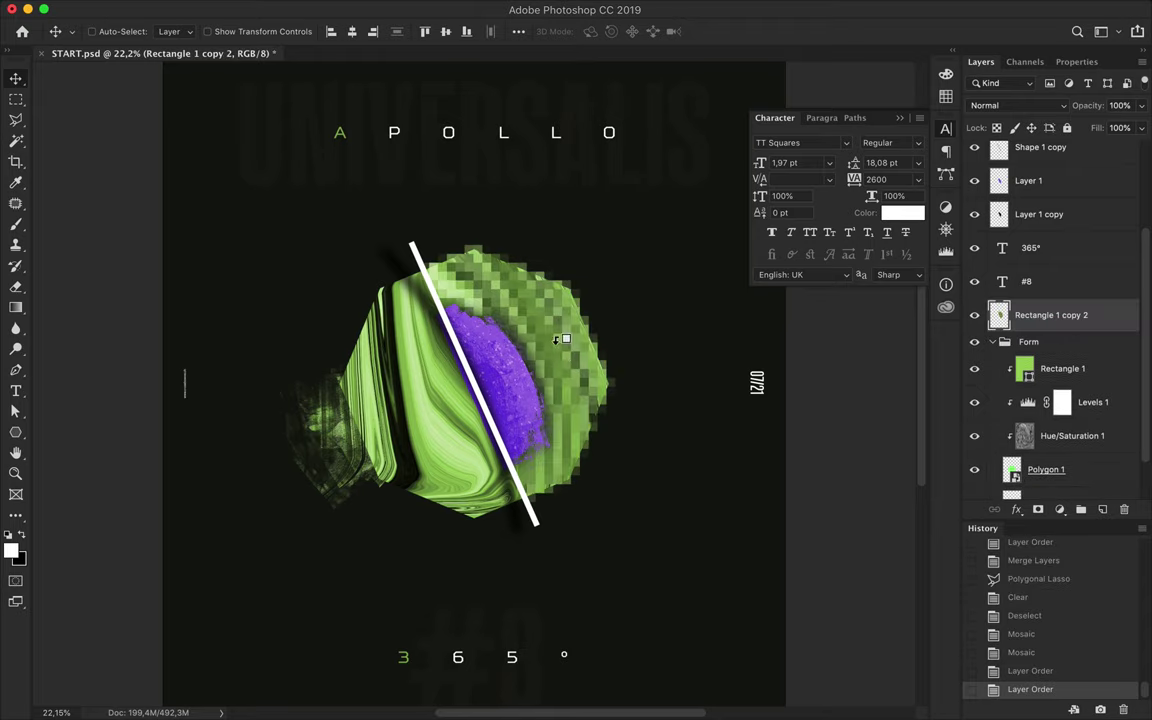
# Choose the soft round Arrondi flou tip at about 10% opacity
pyautogui.press('b')
pyautogui.click(112, 31)
pyautogui.scroll(-3, 97, 288)
pyautogui.scroll(-3, 97, 287)
pyautogui.click(59, 150)
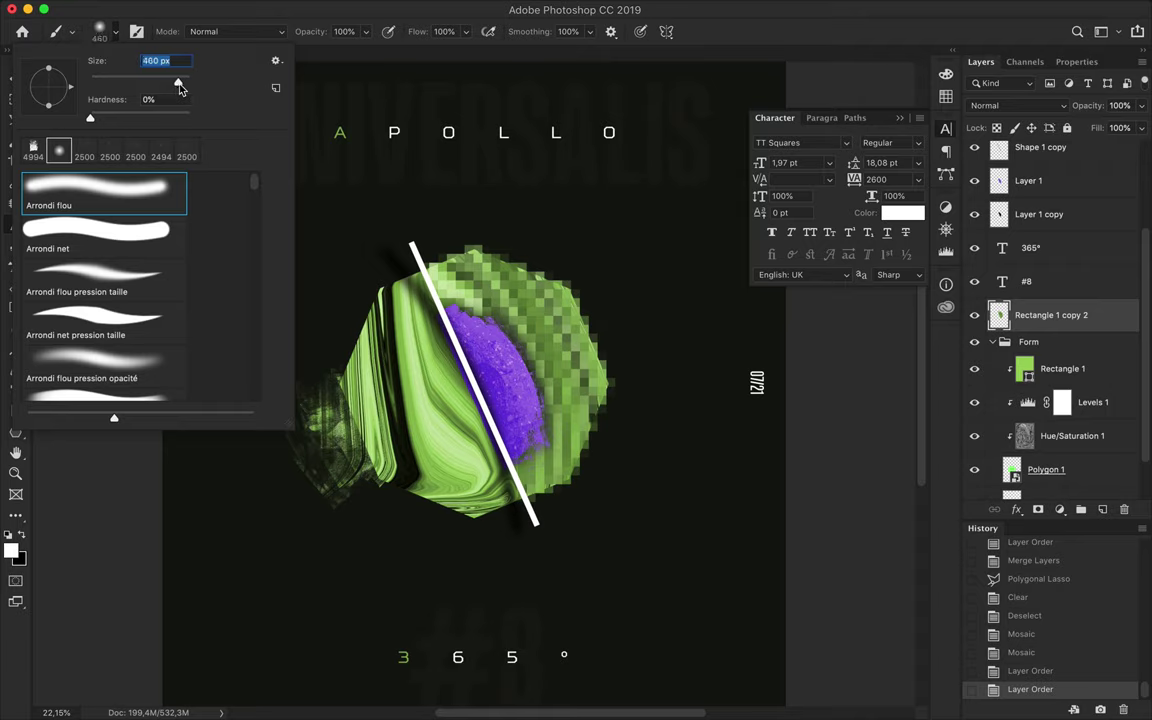
pyautogui.click(365, 31)
pyautogui.moveTo(366, 31); pyautogui.dragTo(301, 51)
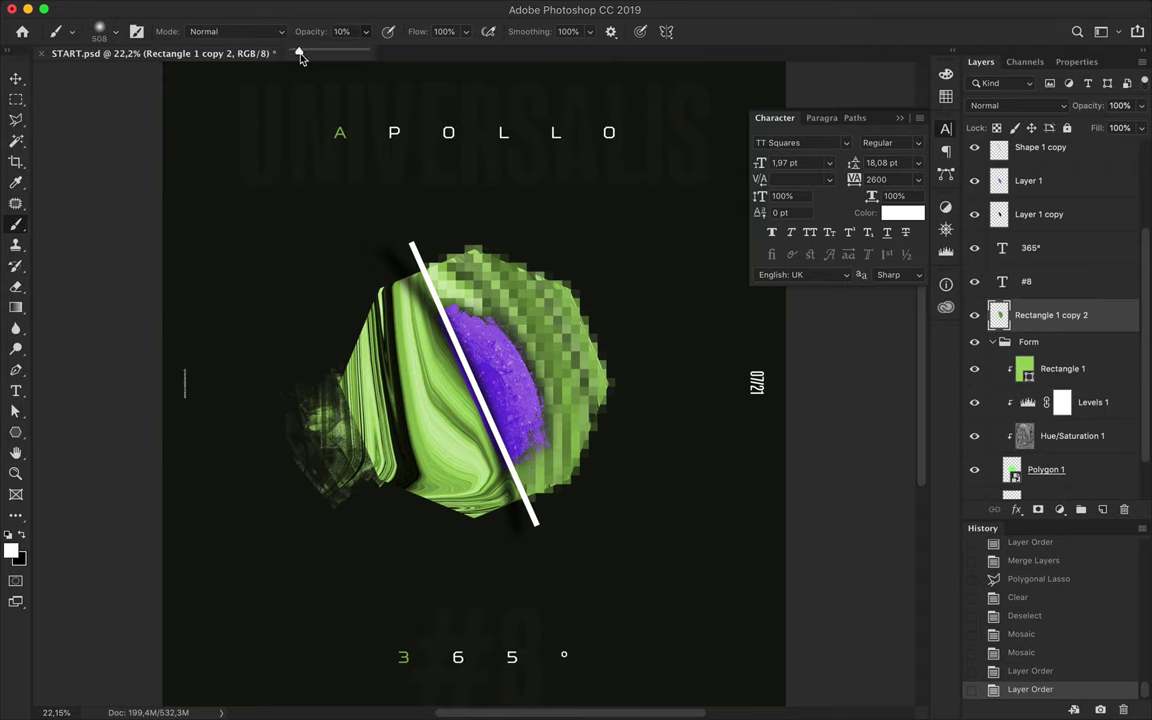
pyautogui.moveTo(400, 240); pyautogui.dragTo(425, 300)
pyautogui.press('super+z')
# Switch to the Eraser and set its tip size to 460 px
pyautogui.press('e')
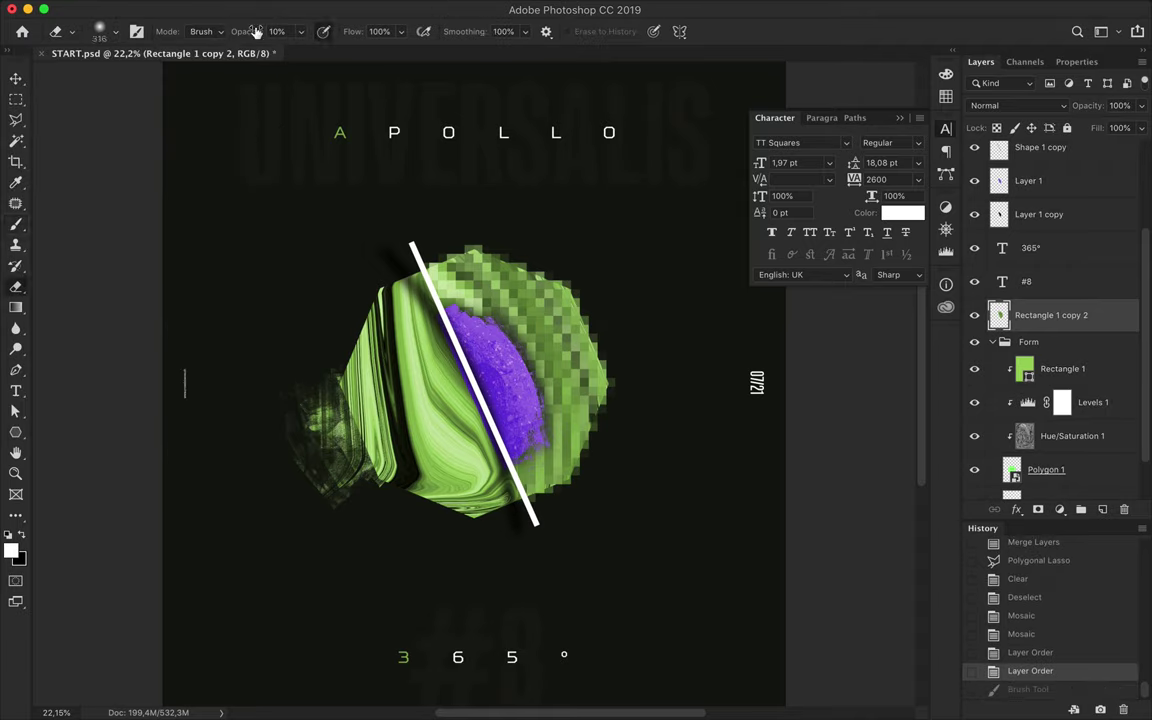
pyautogui.click(100, 31)
pyautogui.moveTo(156, 80); pyautogui.dragTo(184, 85)
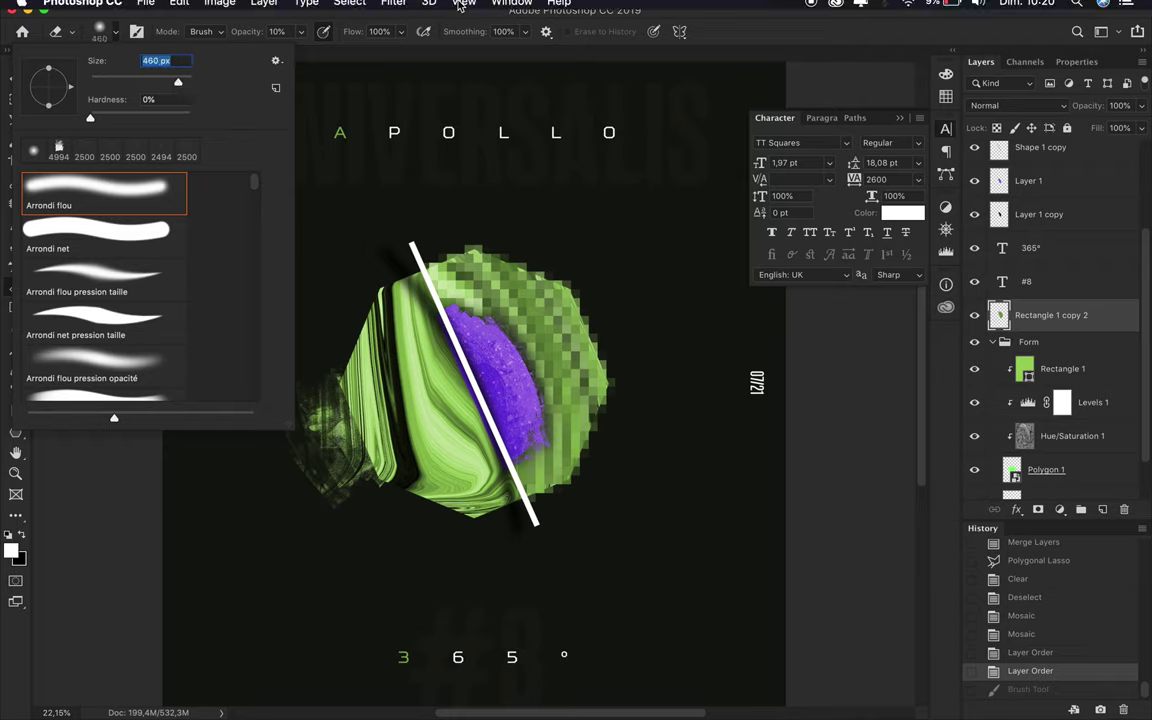
pyautogui.press('Return')
# Softly erase the top of the mosaic layer so it fades into the octagon
pyautogui.moveTo(411, 312); pyautogui.dragTo(437, 216)
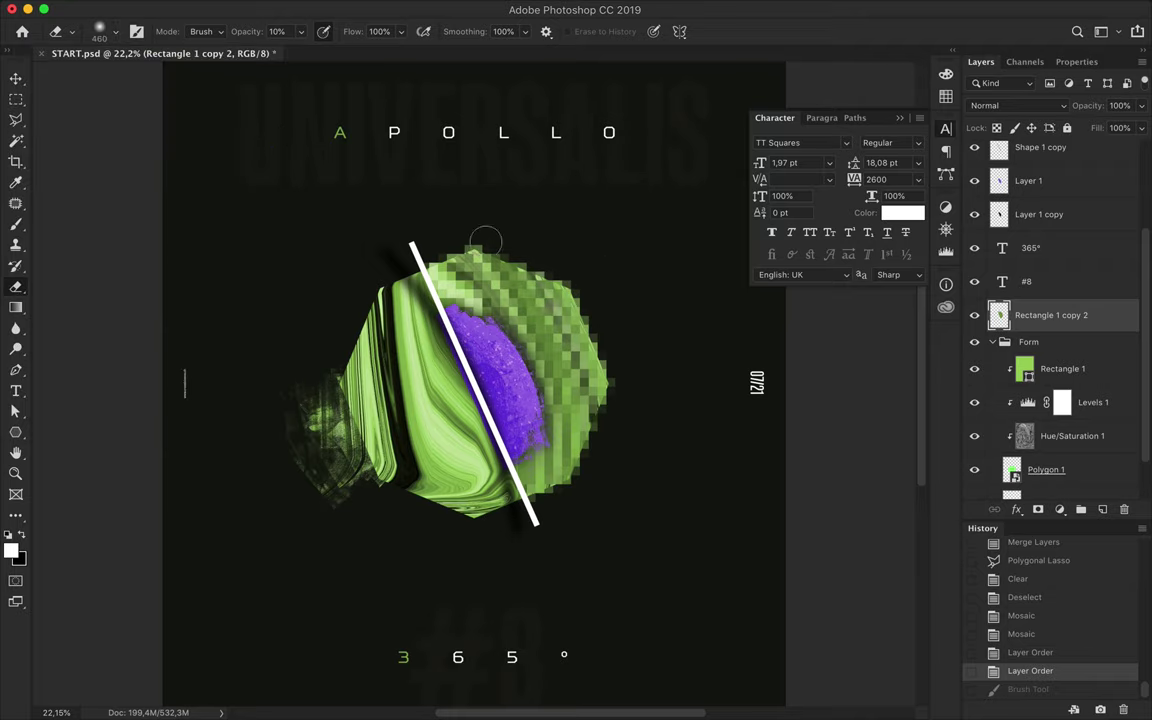
pyautogui.moveTo(435, 234); pyautogui.dragTo(433, 280)
pyautogui.moveTo(480, 244); pyautogui.dragTo(492, 242)
pyautogui.click(504, 241)
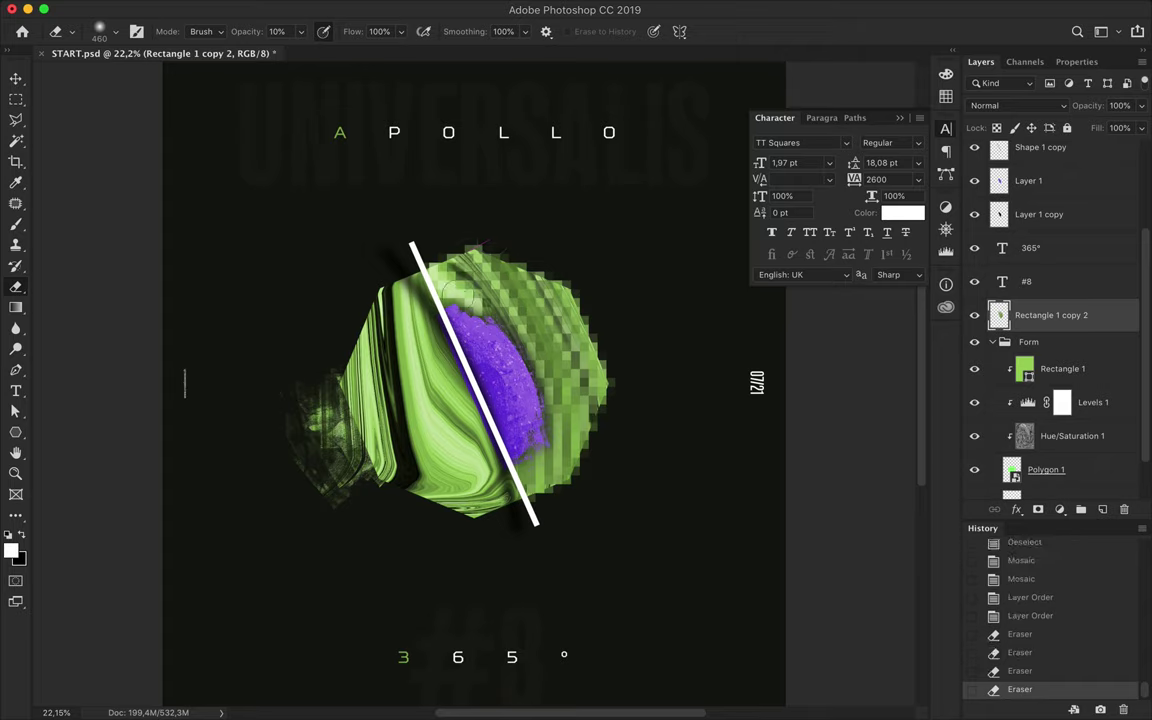
pyautogui.click(458, 290)
pyautogui.moveTo(505, 236); pyautogui.dragTo(410, 228)
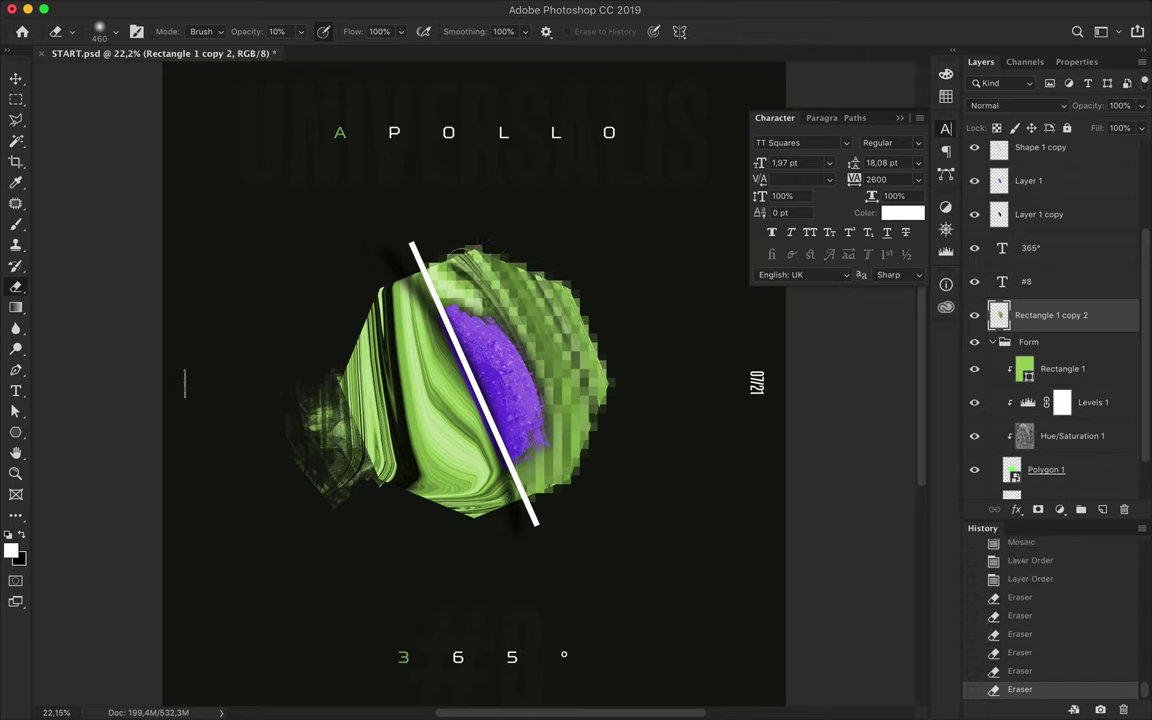
pyautogui.click(535, 244)
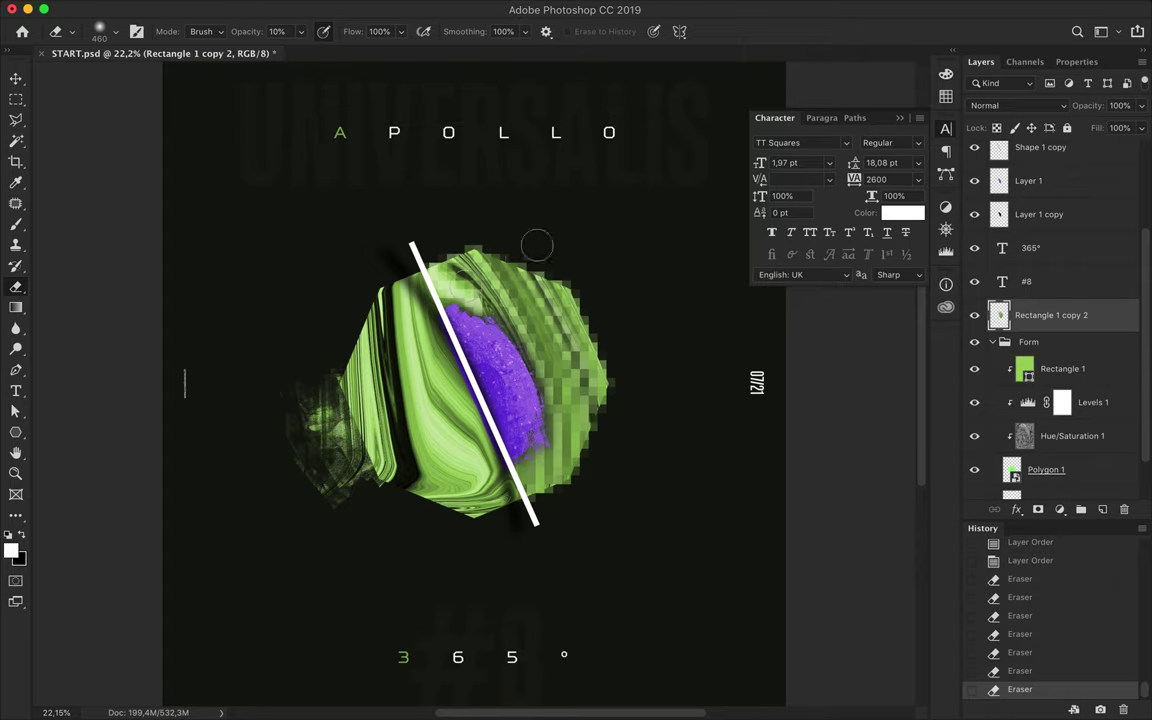
pyautogui.click(479, 242)
pyautogui.click(495, 250)
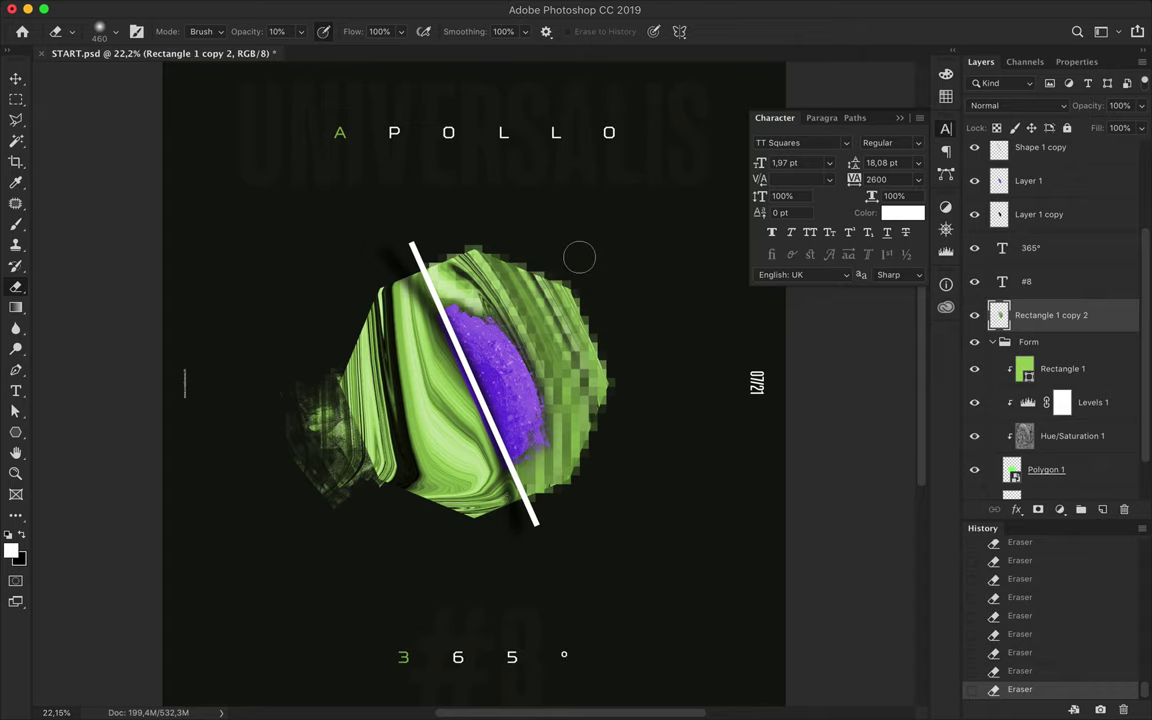
# Scroll down through the eraser tip presets list
pyautogui.click(113, 37)
pyautogui.scroll(-5, 118, 148)
pyautogui.scroll(-5, 118, 148)
pyautogui.scroll(-5, 115, 200)
pyautogui.scroll(-5, 114, 239)
pyautogui.scroll(-5, 114, 239)
pyautogui.scroll(-5, 114, 239)
pyautogui.scroll(-5, 114, 239)
pyautogui.scroll(-5, 114, 239)
pyautogui.scroll(-5, 114, 239)
pyautogui.scroll(-5, 114, 239)
pyautogui.scroll(-5, 114, 239)
pyautogui.scroll(-5, 114, 239)
pyautogui.scroll(-5, 114, 239)
pyautogui.scroll(-5, 114, 239)
pyautogui.scroll(-5, 114, 239)
pyautogui.scroll(-5, 114, 239)
pyautogui.scroll(-5, 114, 239)
pyautogui.scroll(-5, 114, 239)
pyautogui.scroll(-5, 114, 239)
pyautogui.scroll(-5, 114, 239)
pyautogui.scroll(-5, 114, 239)
pyautogui.scroll(-5, 114, 239)
pyautogui.scroll(-5, 114, 239)
pyautogui.scroll(-5, 114, 239)
pyautogui.scroll(-5, 114, 239)
pyautogui.scroll(-5, 114, 239)
pyautogui.scroll(-5, 114, 239)
pyautogui.scroll(-5, 114, 237)
pyautogui.scroll(-5, 114, 237)
pyautogui.scroll(-5, 114, 237)
pyautogui.scroll(-5, 114, 237)
pyautogui.scroll(-3, 114, 238)
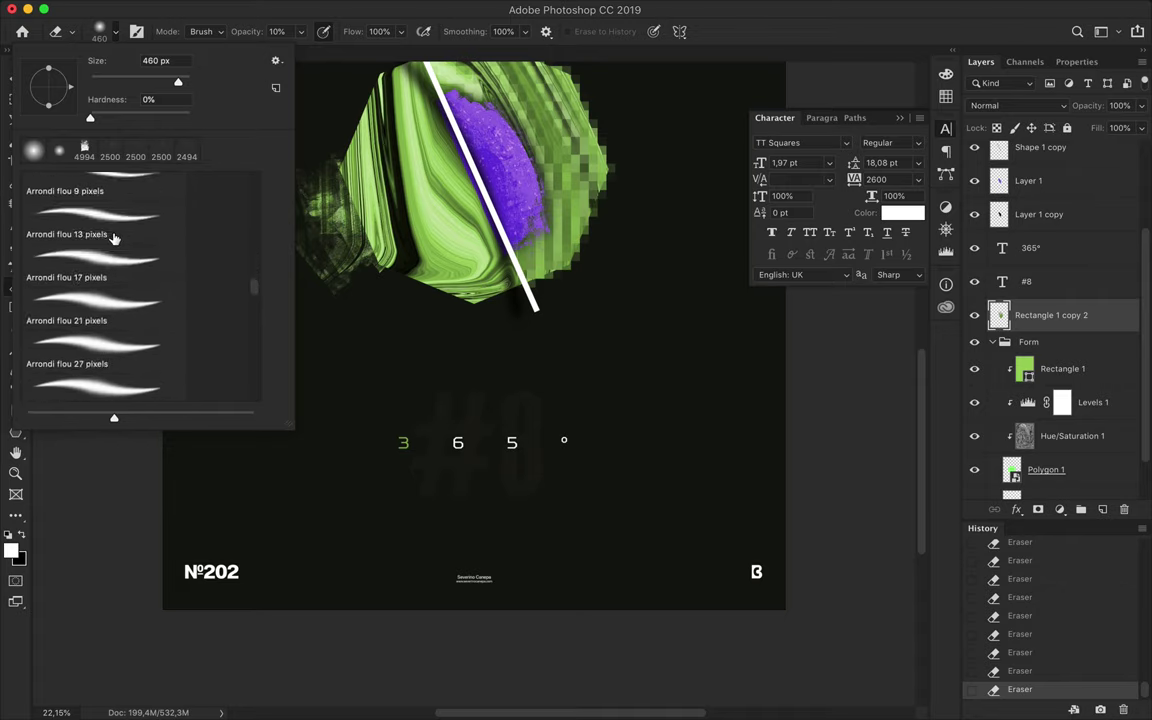
# Choose the Carré net 11 pixels square eraser tip and enlarge it to about 492 px
pyautogui.scroll(-5, 114, 238)
pyautogui.scroll(-2, 114, 238)
pyautogui.scroll(-2, 114, 238)
pyautogui.click(100, 372)
pyautogui.moveTo(96, 82); pyautogui.dragTo(166, 86)
pyautogui.scroll(5, 456, 330)
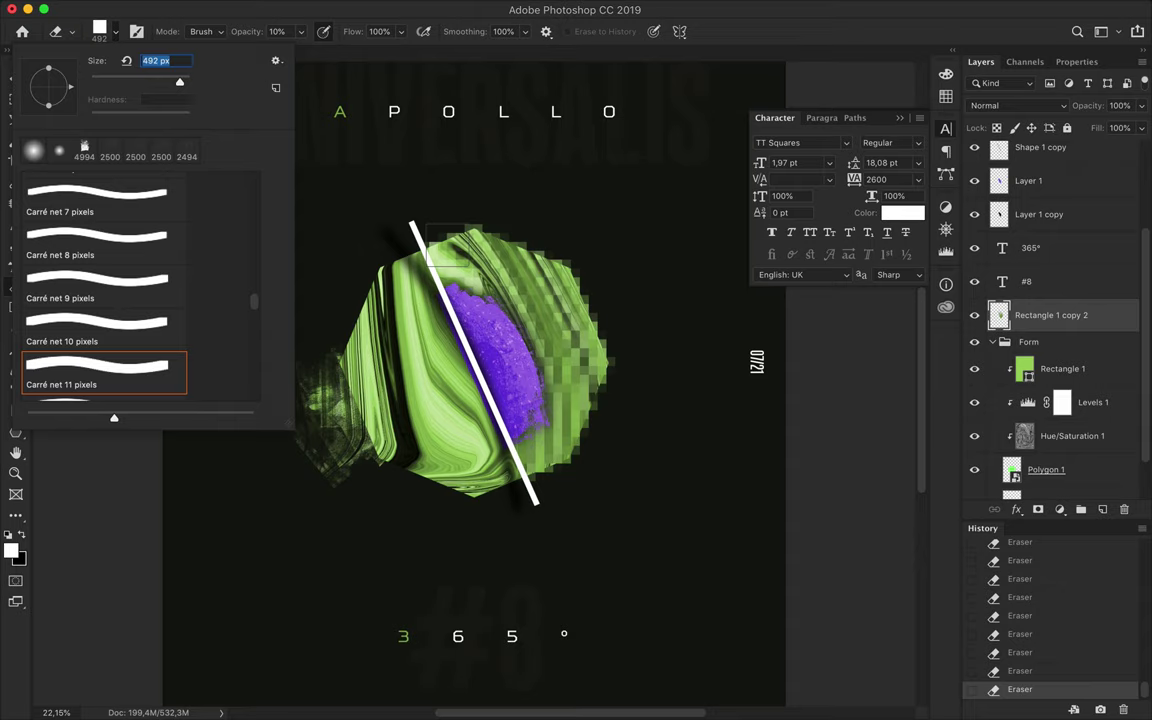
pyautogui.click(447, 238)
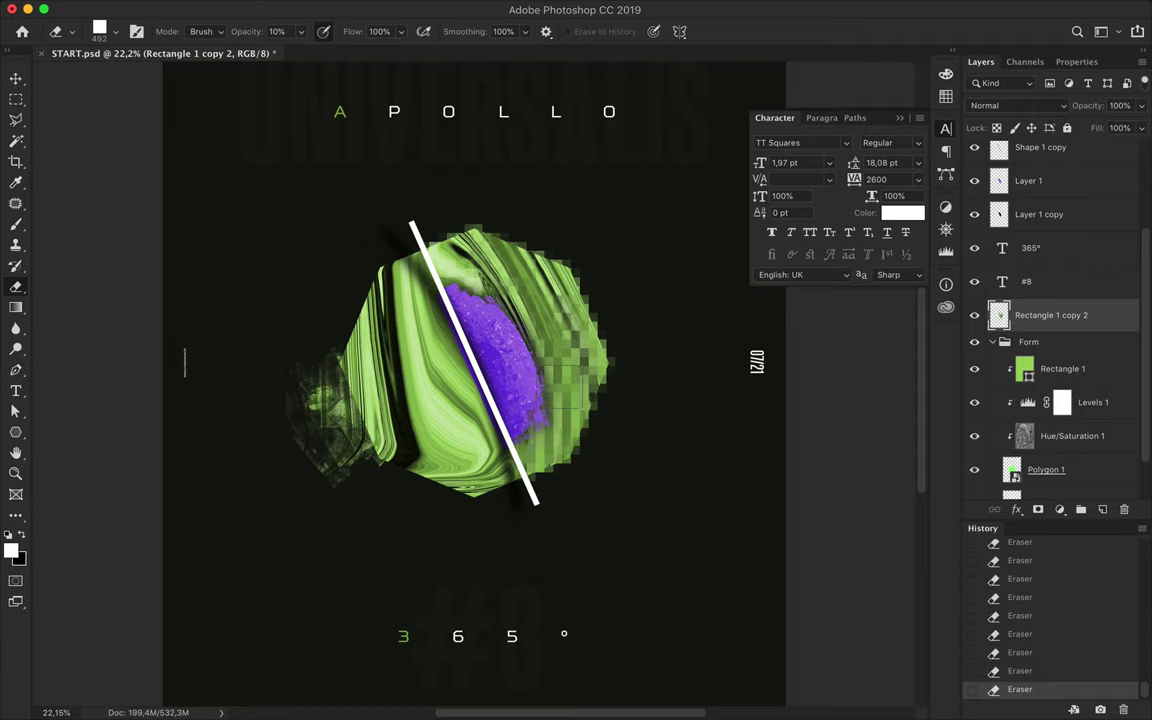
pyautogui.press('v')
pyautogui.scroll(-3, 605, 372)
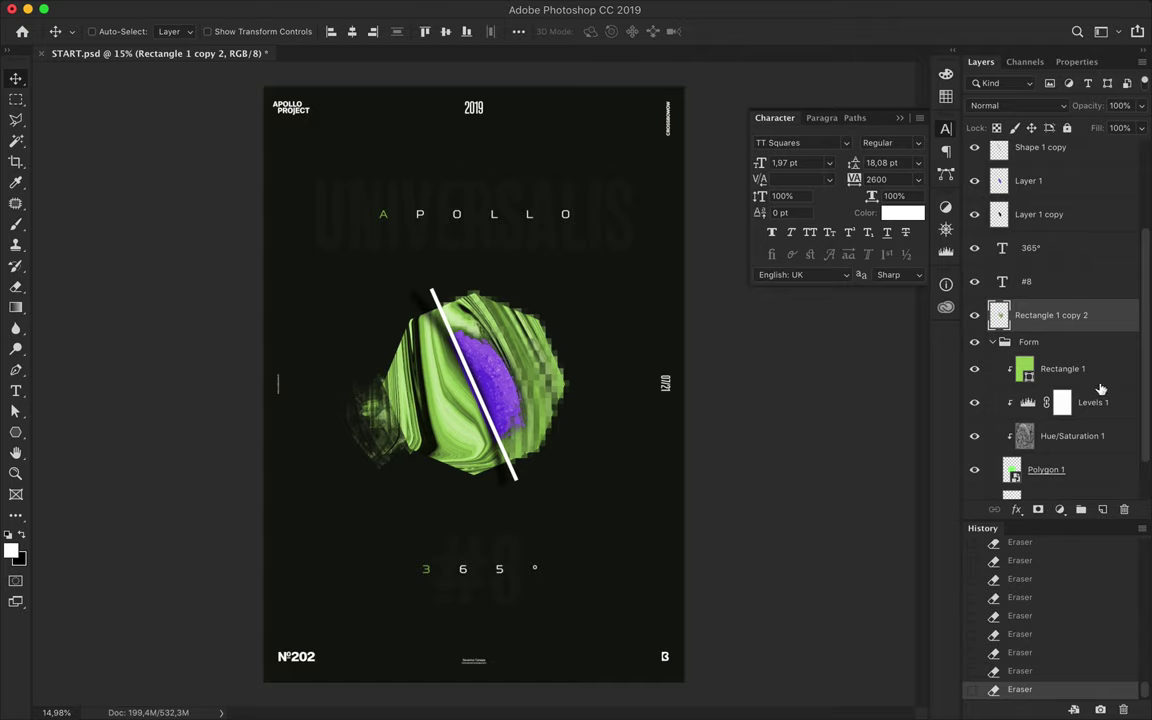
# Alt-drag extra copies of the mosaic layer and merge them into one layer
pyautogui.scroll(-2, 1063, 462)
pyautogui.moveTo(1063, 461); pyautogui.dragTo(1045, 466)
pyautogui.click(1030, 380)
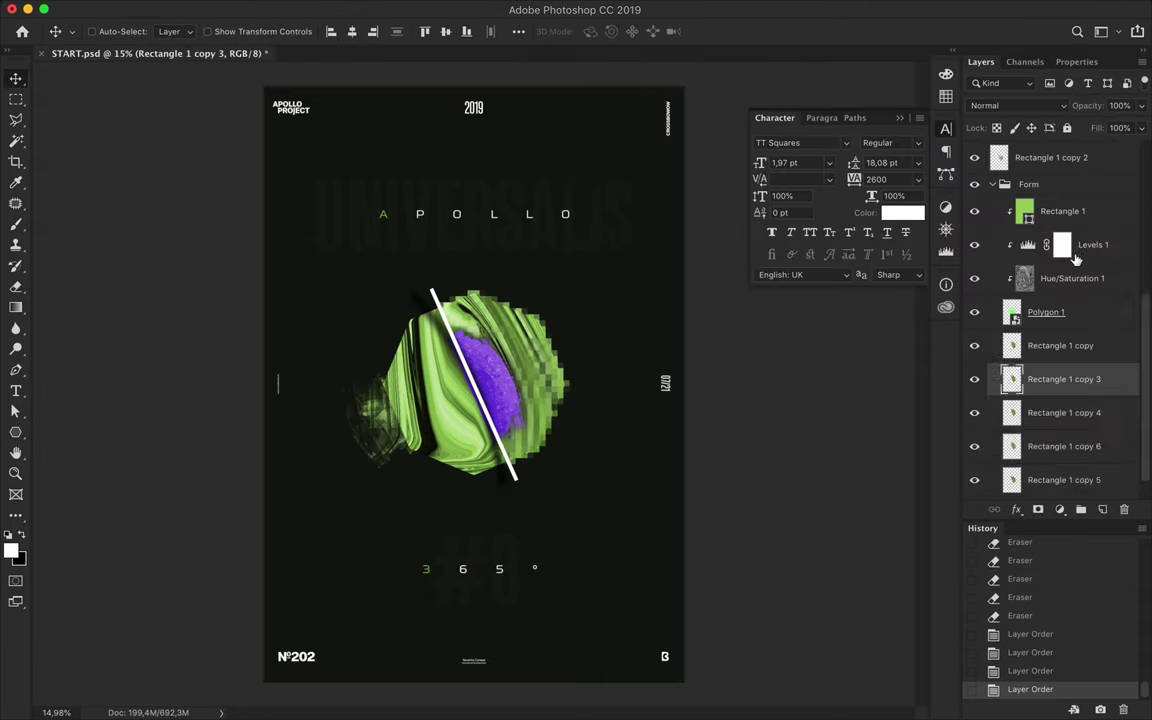
pyautogui.keyDown('shift'); pyautogui.click(1065, 478); pyautogui.keyUp('shift')
pyautogui.press('super+e')
# Apply a 30°, 1594 px Motion Blur and position the streak behind the octagon
pyautogui.click(391, 8)
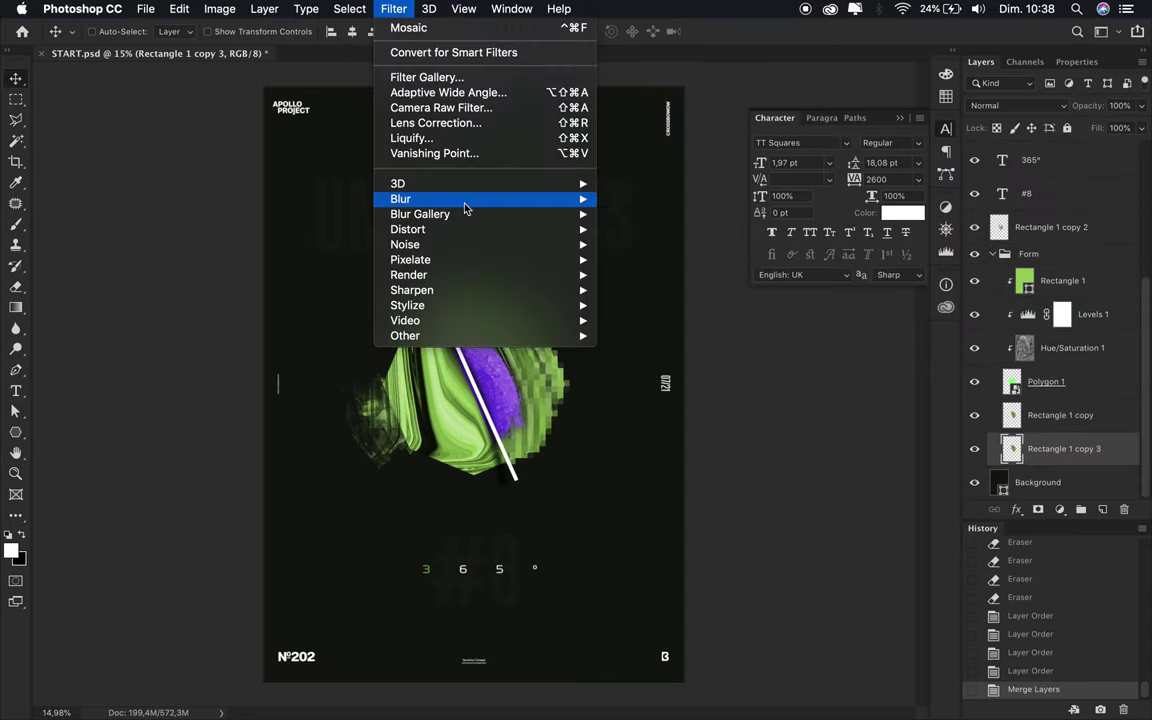
pyautogui.click(660, 293)
pyautogui.moveTo(955, 302); pyautogui.dragTo(951, 314)
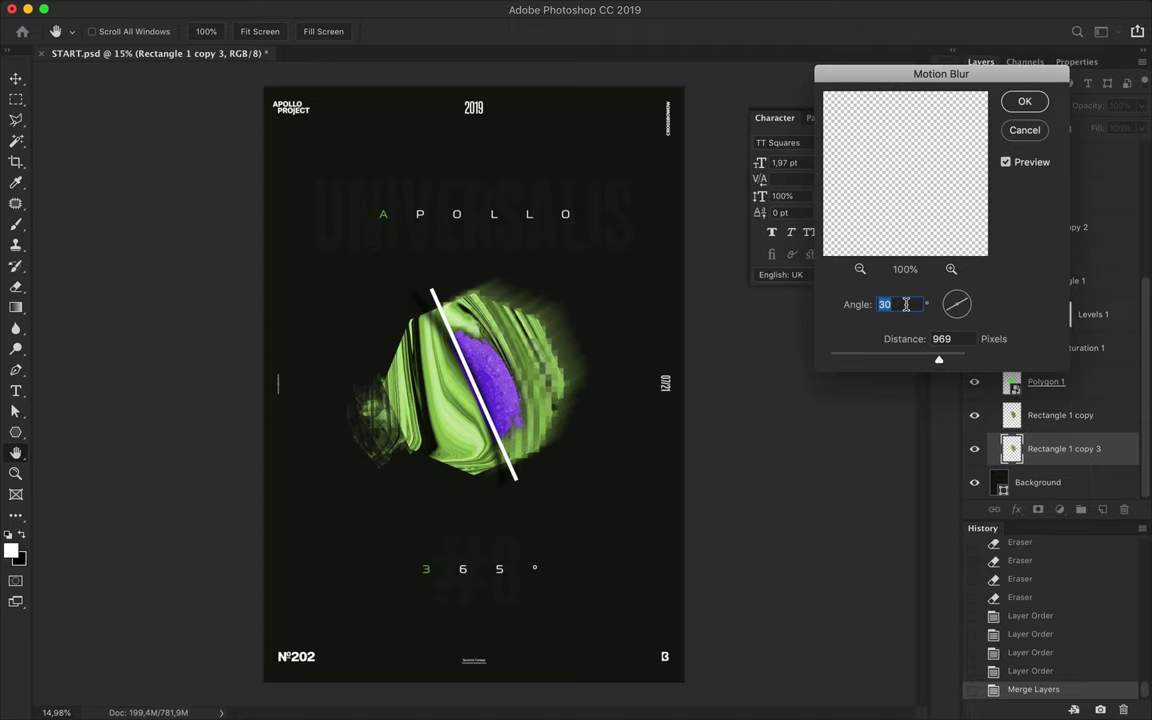
pyautogui.moveTo(949, 364); pyautogui.dragTo(955, 364)
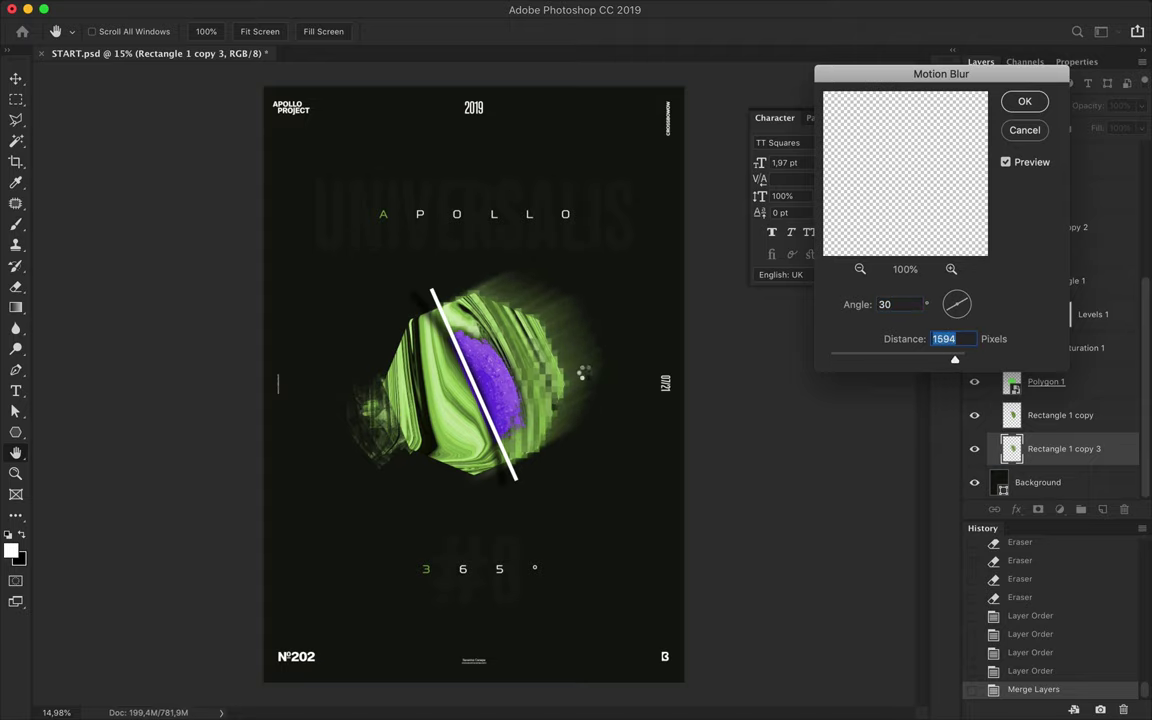
pyautogui.press('Return')
pyautogui.moveTo(588, 374); pyautogui.dragTo(526, 404)
pyautogui.moveTo(1071, 455); pyautogui.dragTo(1072, 449)
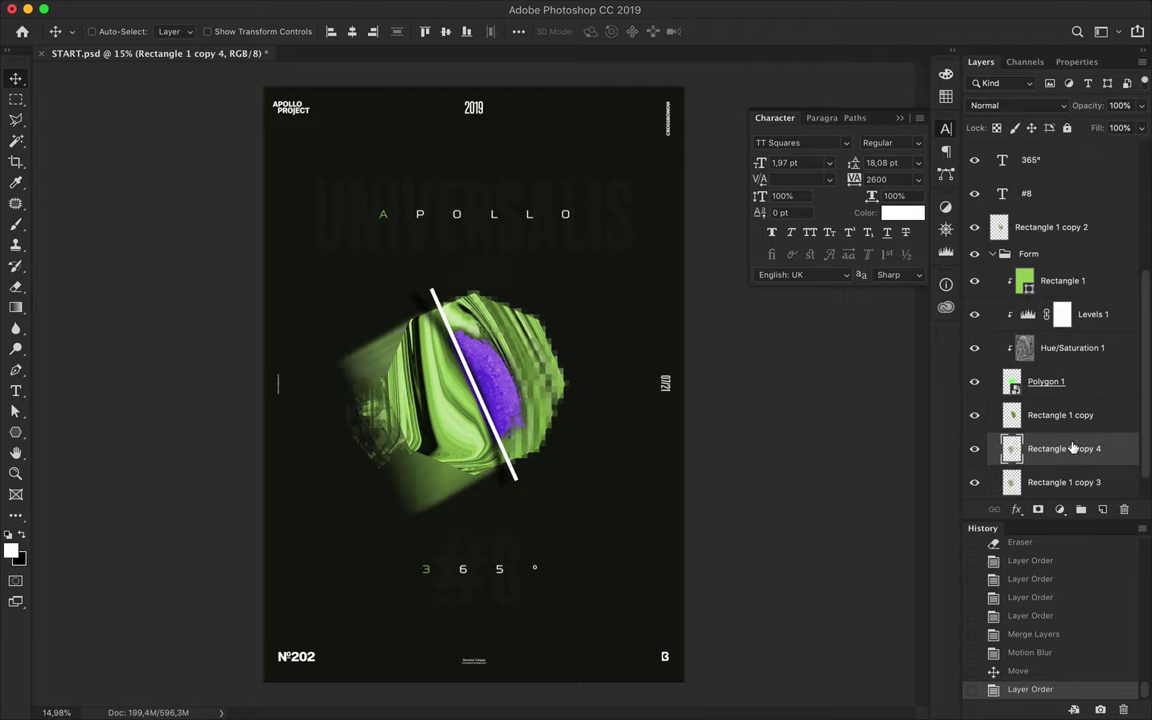
pyautogui.press('b')
pyautogui.click(115, 33)
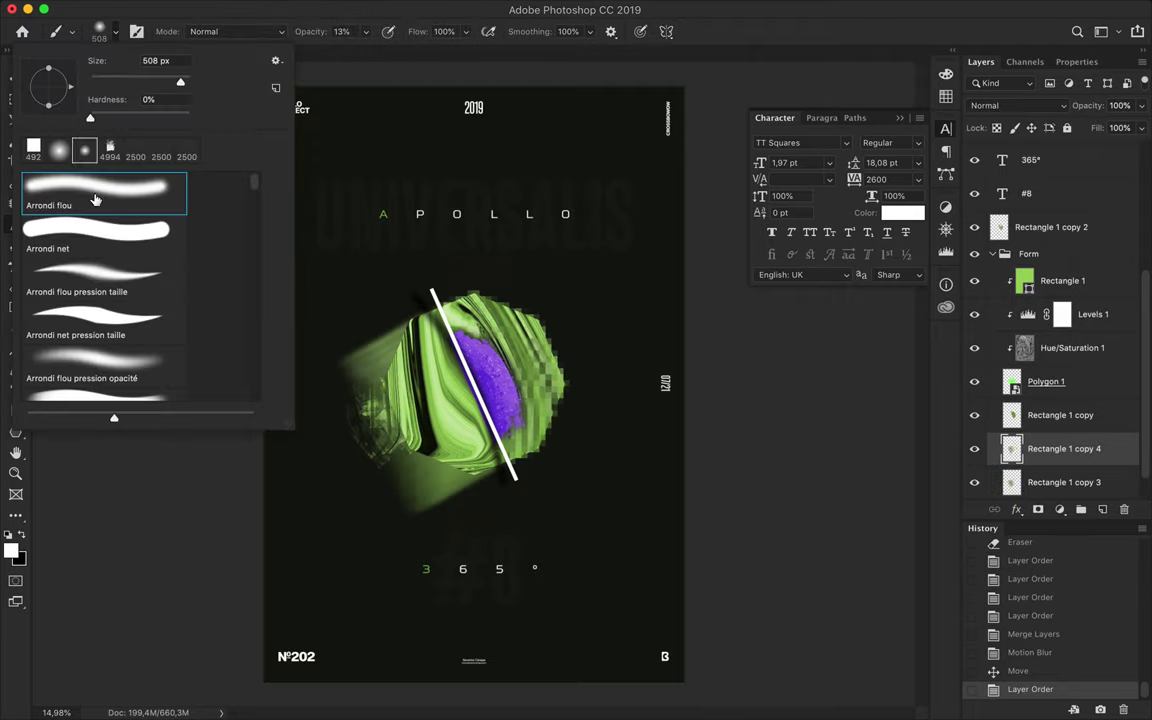
# Undo the stray brush stroke and set the eraser to the soft Arrondi flou tip
pyautogui.click(345, 379)
pyautogui.hotkey('ctrl', 'z')
pyautogui.press('e')
pyautogui.click(116, 33)
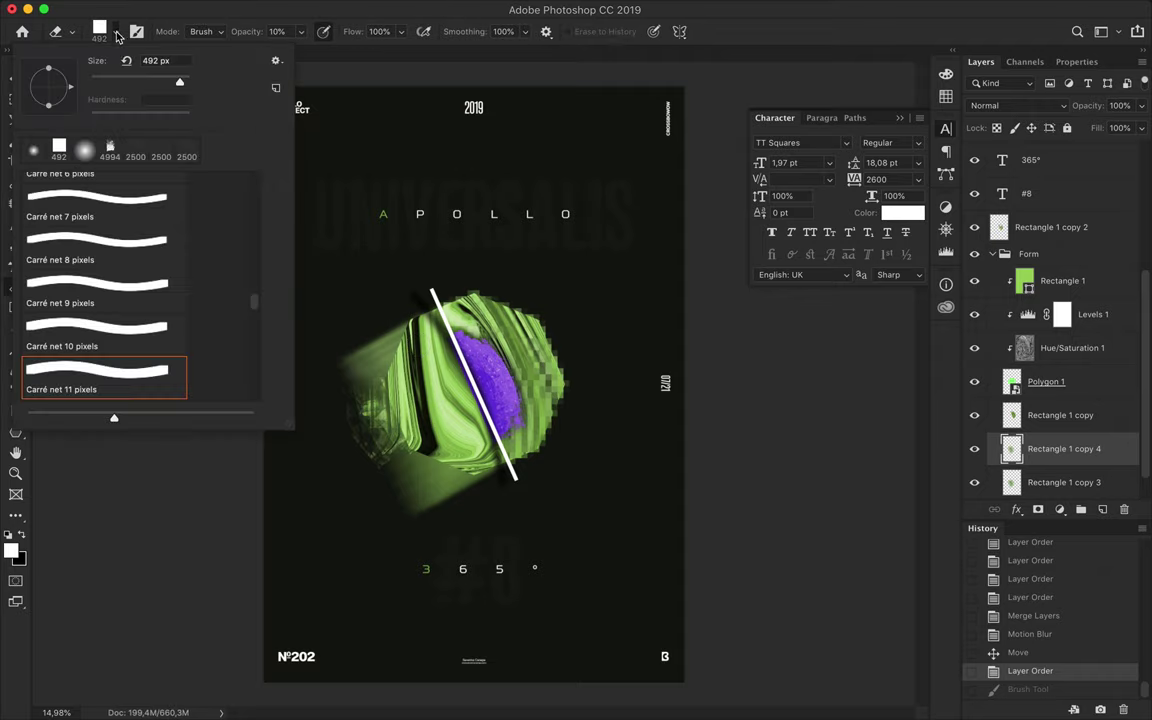
pyautogui.scroll(10, 85, 316)
pyautogui.click(115, 290)
pyautogui.scroll(3, 150, 238)
pyautogui.scroll(-1, 1008, 455)
# Duplicate the streak layer to the bottom, Motion Blur it 30° at 2000 px, and shift it down-left
pyautogui.moveTo(1008, 453); pyautogui.dragTo(1005, 480)
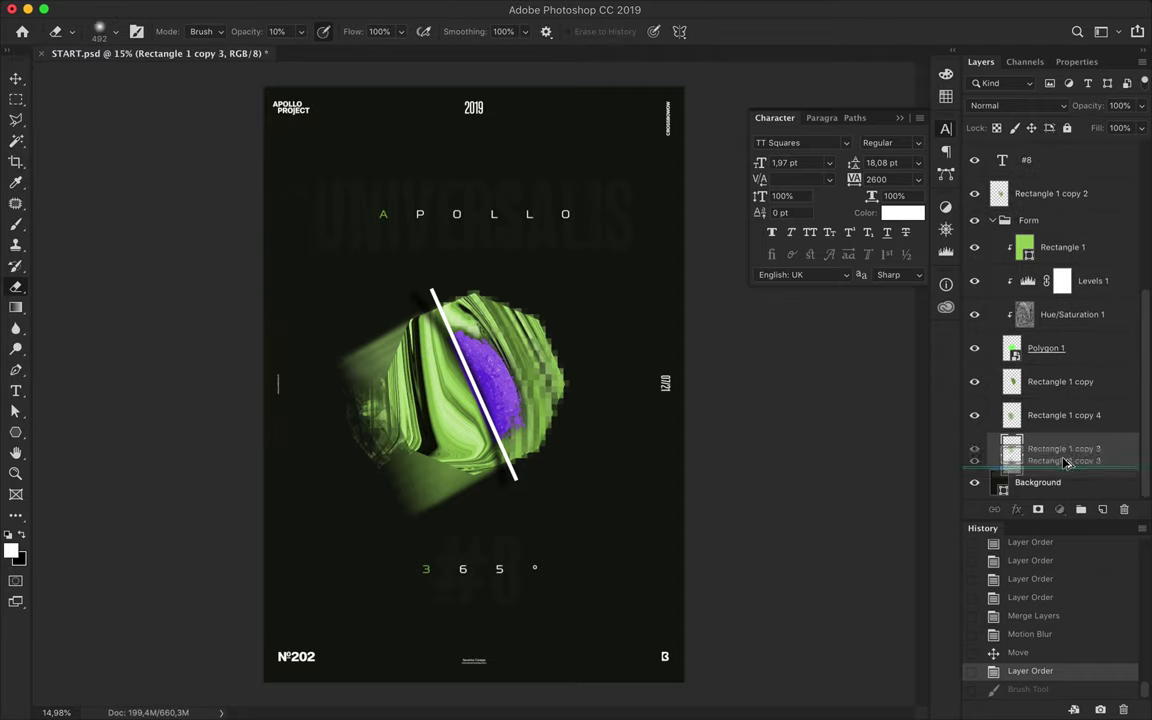
pyautogui.click(390, 10)
pyautogui.click(642, 289)
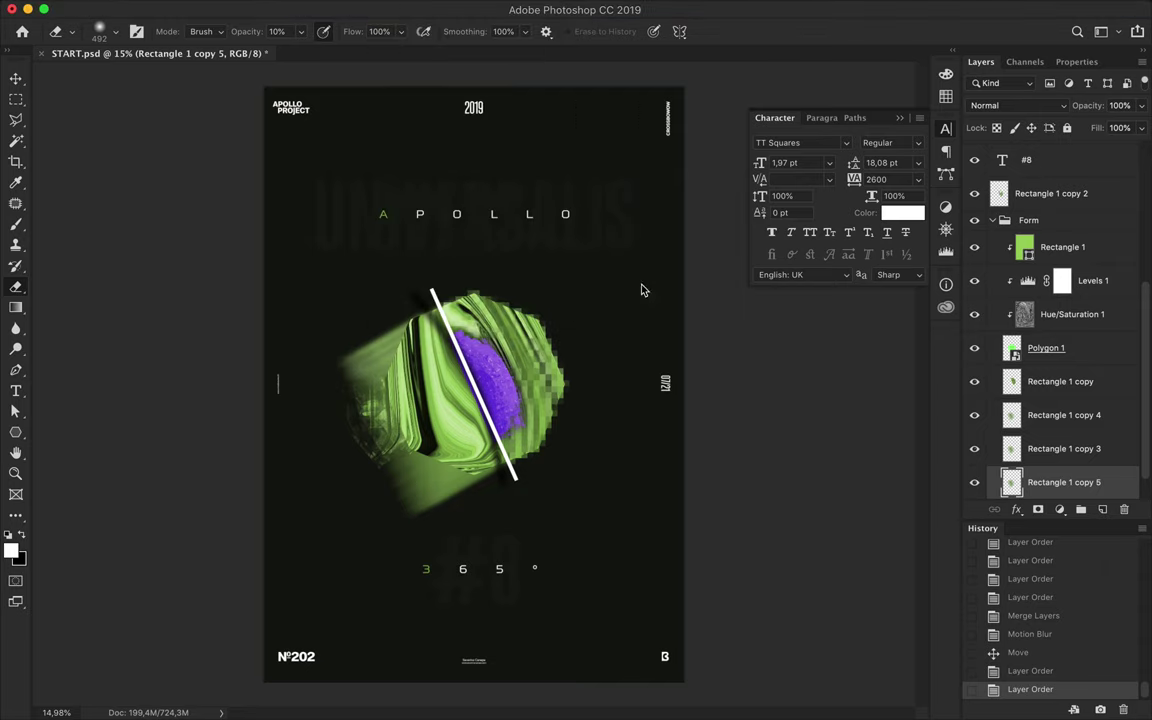
pyautogui.moveTo(954, 360); pyautogui.dragTo(967, 362)
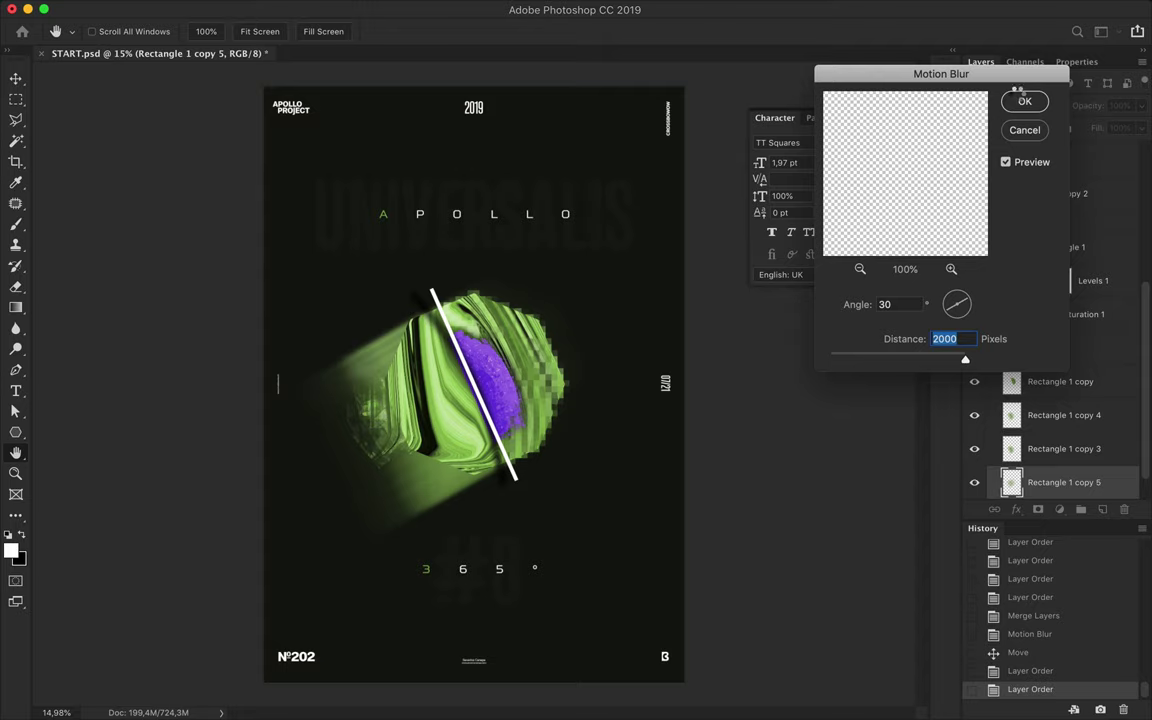
pyautogui.click(1021, 100)
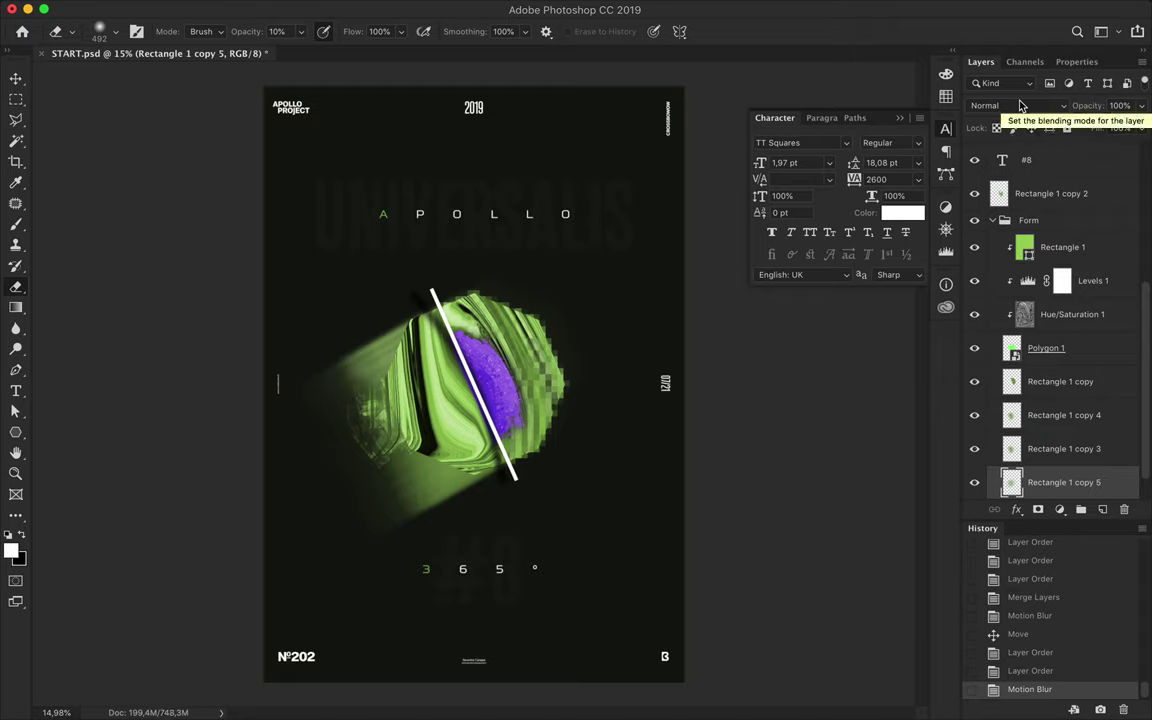
pyautogui.press('v')
pyautogui.moveTo(340, 400)
pyautogui.mouseDown()
pyautogui.moveTo(287, 505)
pyautogui.moveTo(333, 482)
pyautogui.mouseUp()
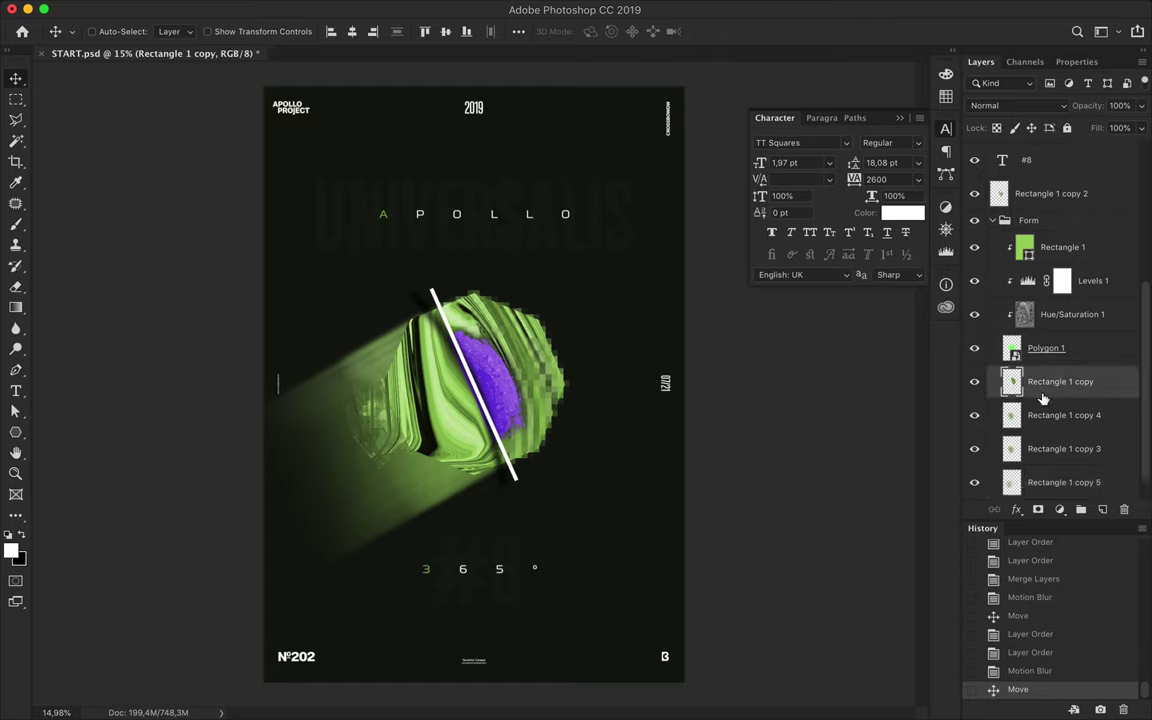
# Faintly erase the left side of the Rectangle 1 copy trail with a 41% eraser
pyautogui.keyDown('ctrl'); pyautogui.click(673, 452); pyautogui.keyUp('ctrl')
pyautogui.press('e')
pyautogui.press('4')
pyautogui.press('1')
pyautogui.moveTo(292, 332)
pyautogui.mouseDown()
pyautogui.moveTo(368, 380)
pyautogui.moveTo(389, 501)
pyautogui.moveTo(354, 447)
pyautogui.moveTo(315, 472)
pyautogui.mouseUp()
# Fade the lower-left end and left smear of the Rectangle 1 copy 5 trail
pyautogui.click(1045, 482)
pyautogui.scroll(-1, 1008, 414)
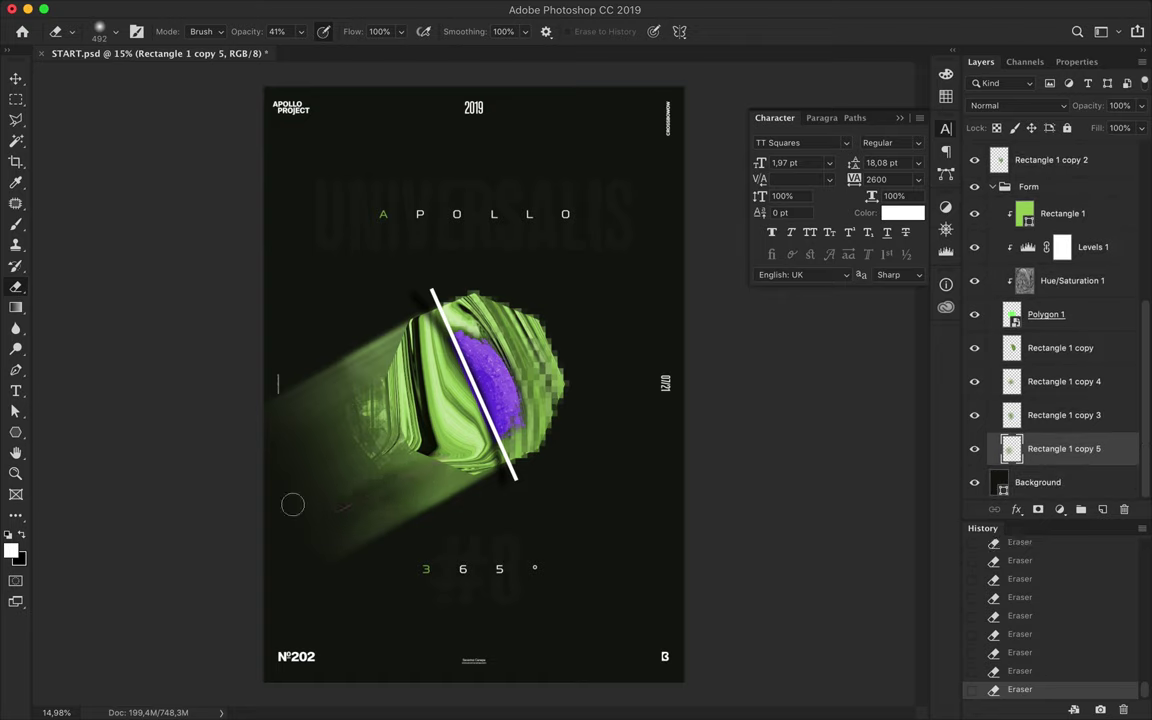
pyautogui.moveTo(253, 487); pyautogui.dragTo(443, 416)
pyautogui.moveTo(288, 390); pyautogui.dragTo(345, 348)
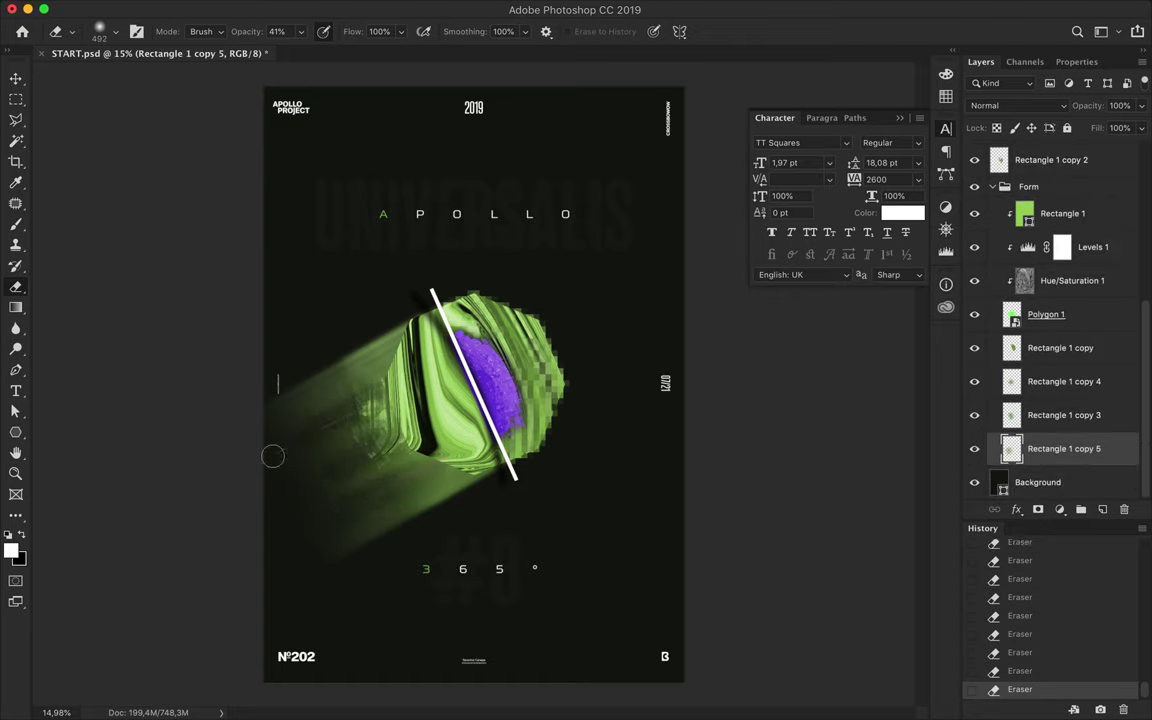
pyautogui.moveTo(301, 397); pyautogui.dragTo(369, 320)
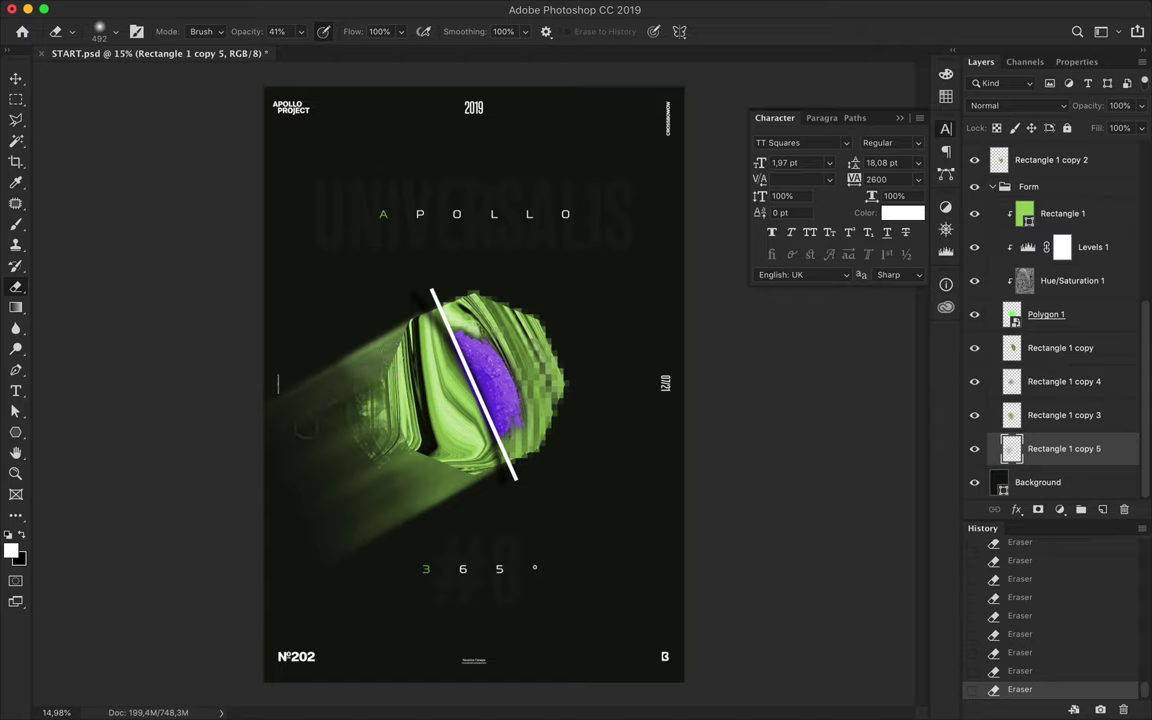
# Enlarge the eraser to 172 px and lightly erase the lower part of the trail
pyautogui.click(112, 33)
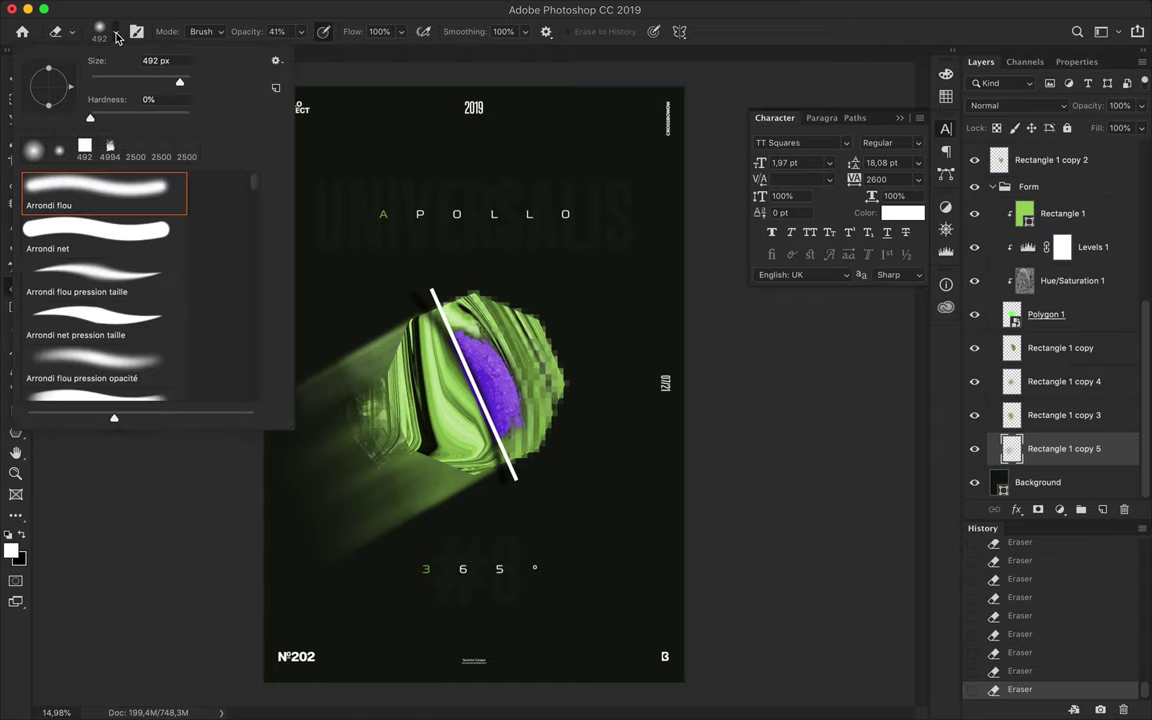
pyautogui.write('172')
pyautogui.press('Return')
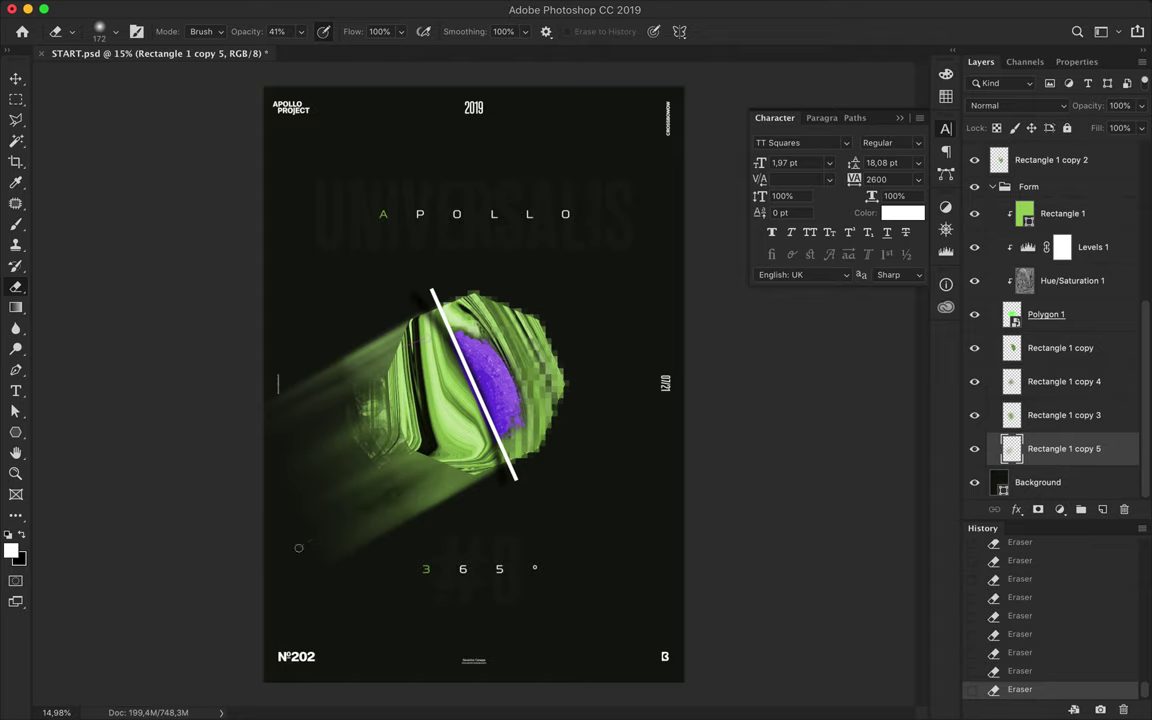
pyautogui.moveTo(333, 543); pyautogui.dragTo(385, 442)
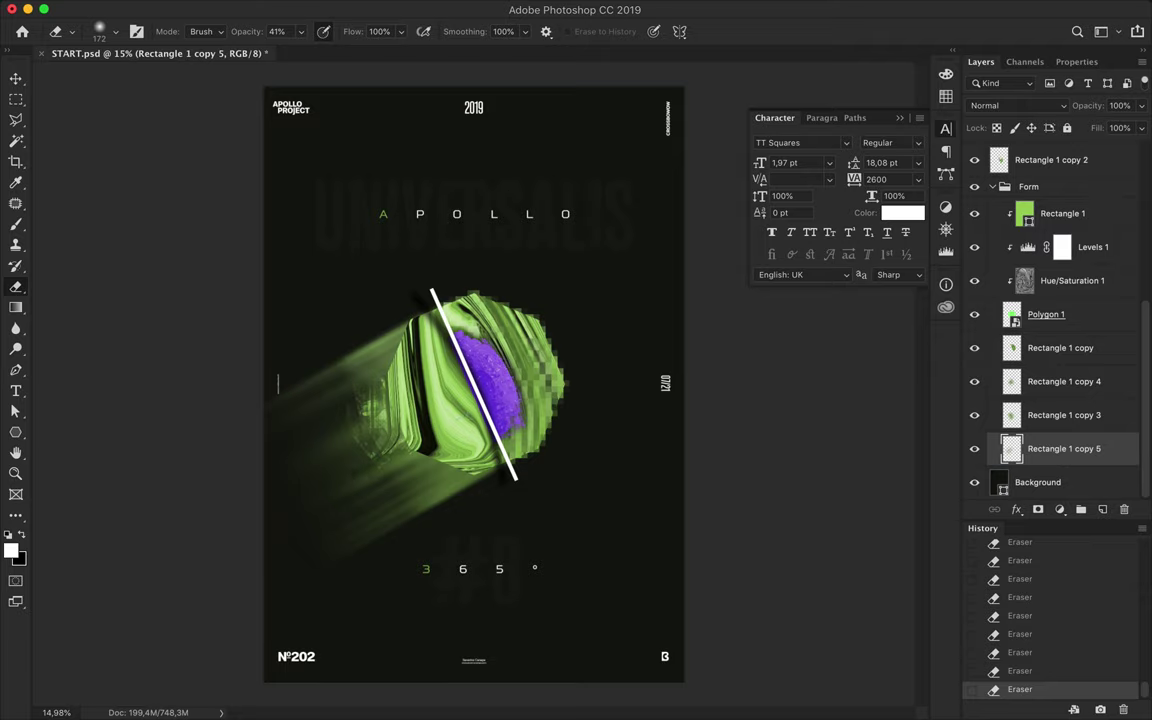
# Move Rectangle 1 copy 4 into the Form group and faintly erase parts of the green octagon
pyautogui.click(1039, 381)
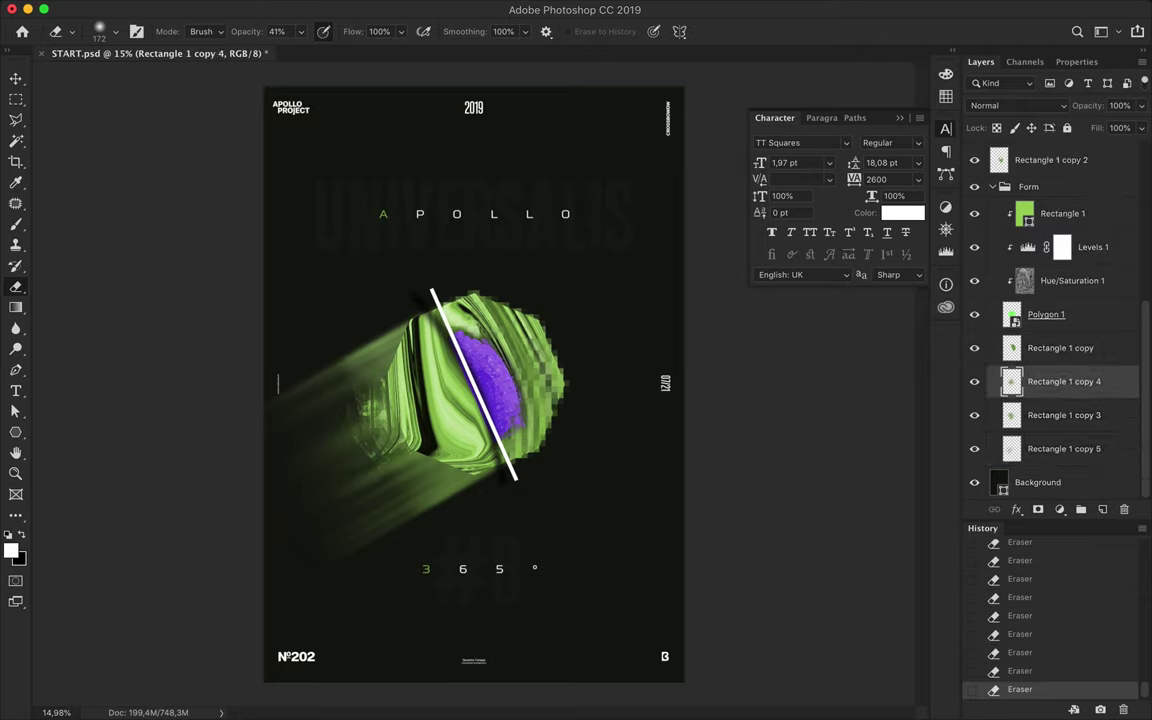
pyautogui.scroll(-2, 657, 387)
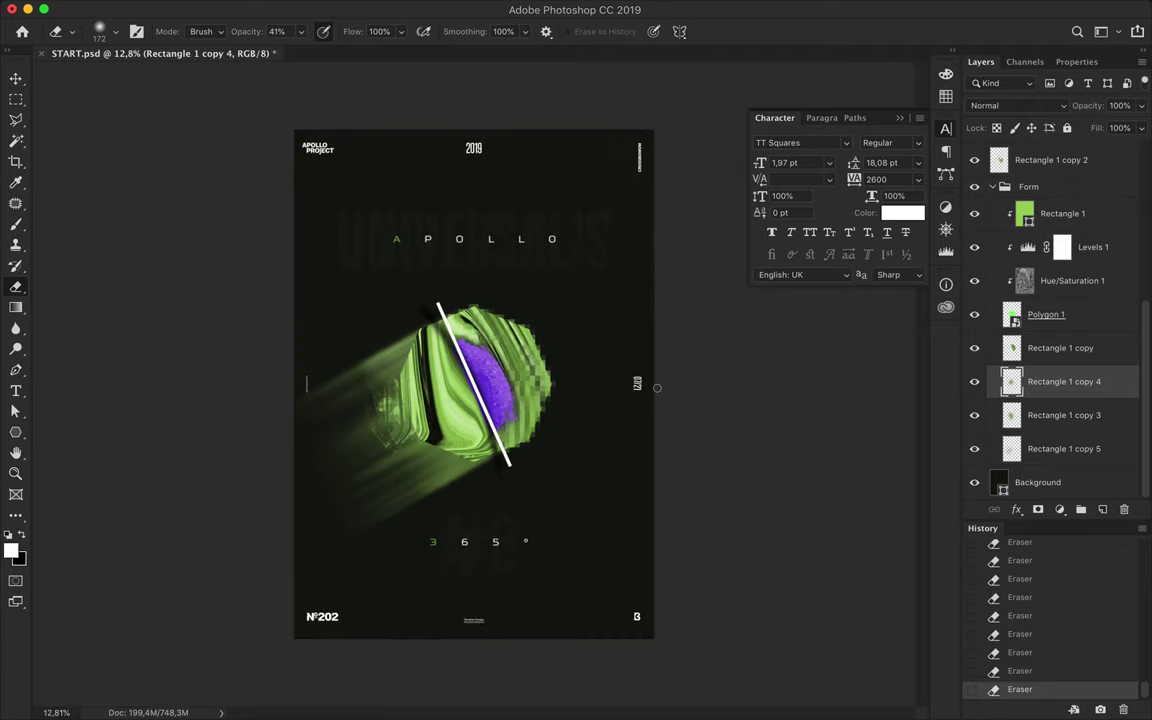
pyautogui.moveTo(1039, 381); pyautogui.dragTo(1051, 215)
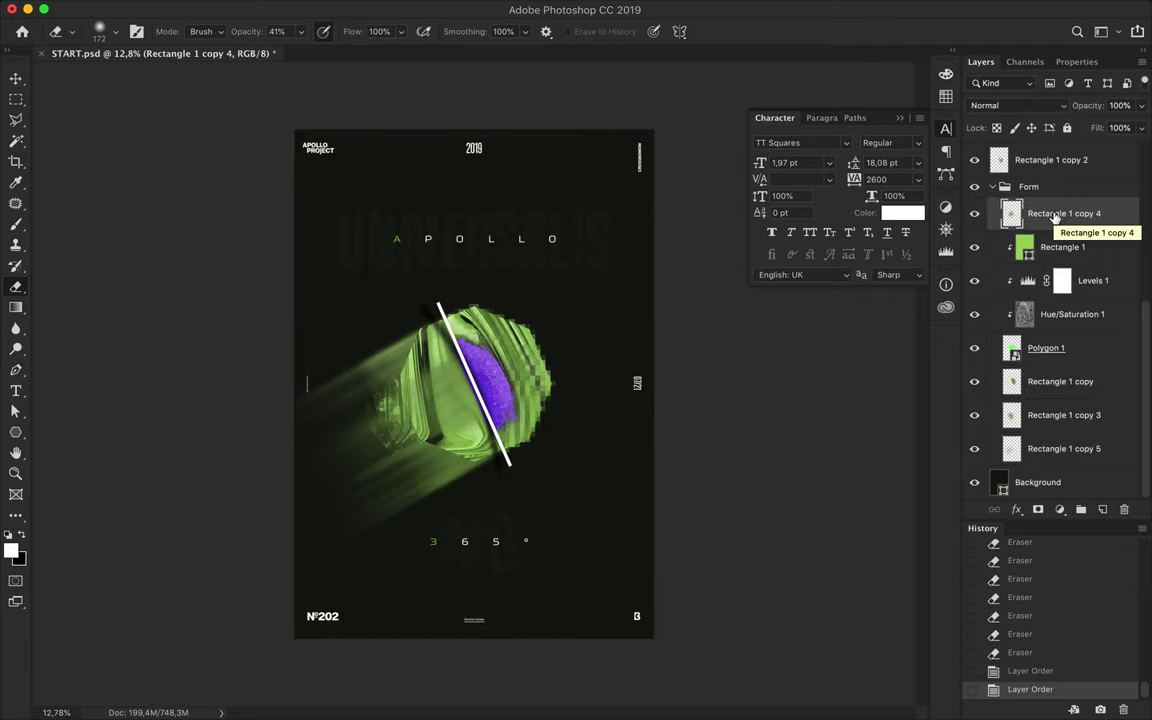
pyautogui.moveTo(400, 367); pyautogui.dragTo(336, 410)
pyautogui.moveTo(389, 362); pyautogui.dragTo(407, 310)
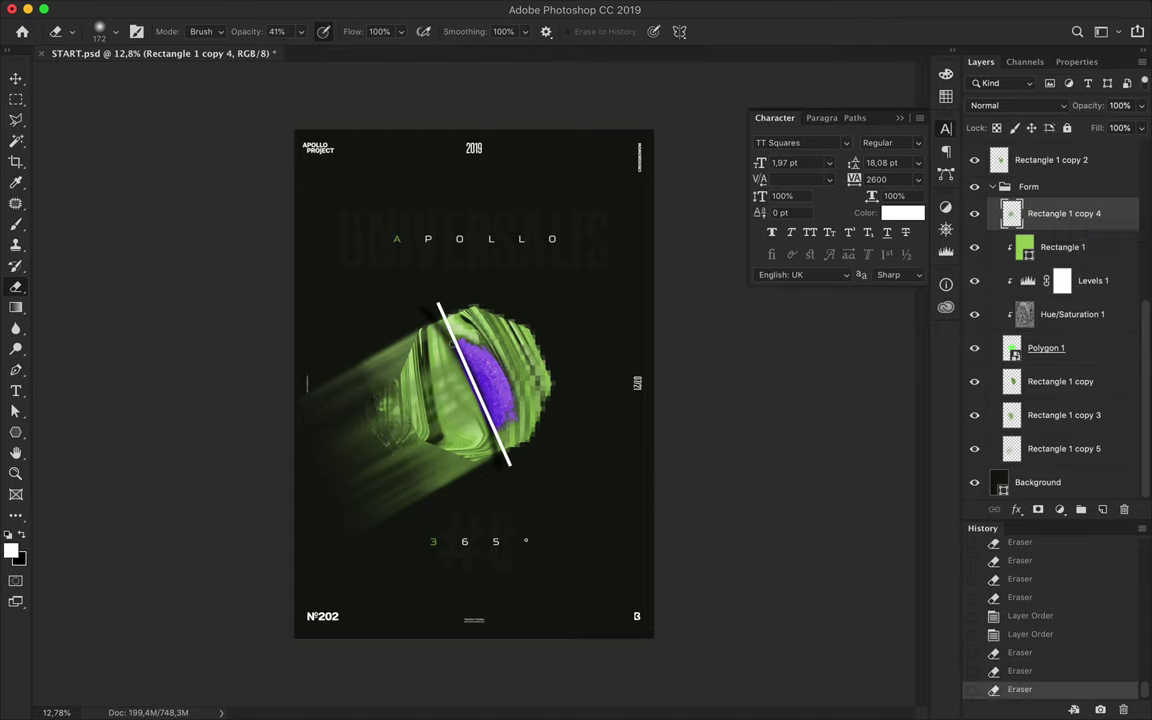
pyautogui.click(17, 79)
pyautogui.click(403, 285)
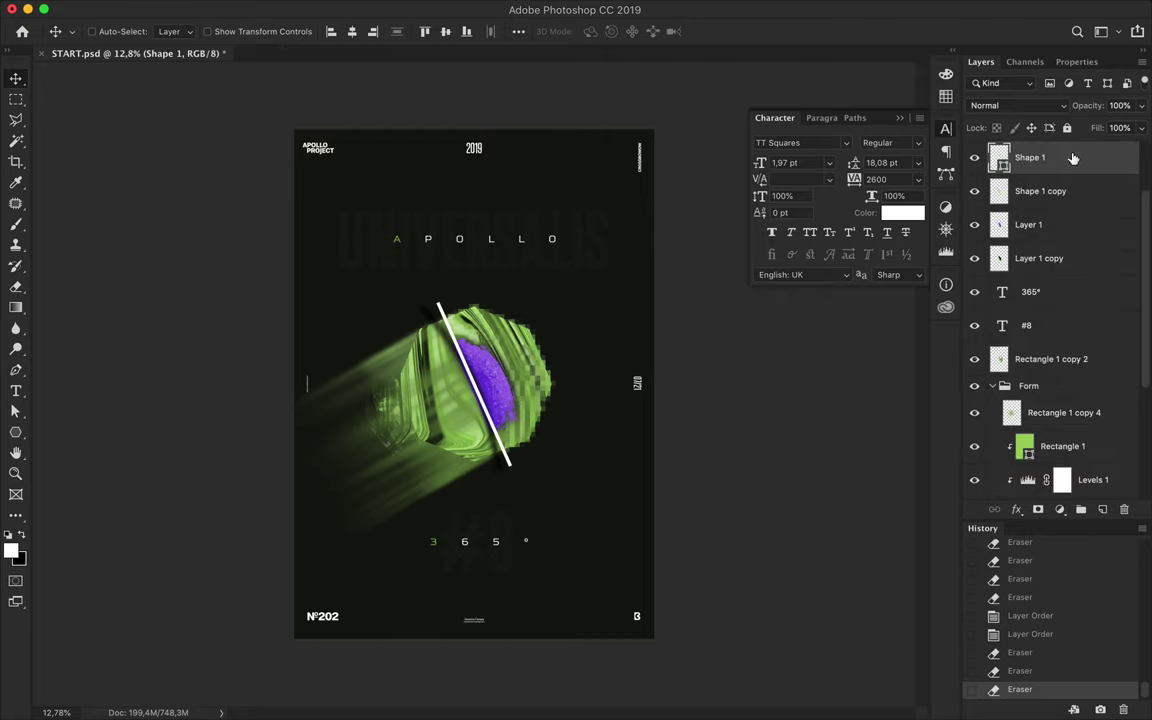
# Motion-blur a Shape 1 copy, duplicate it twice, merge the copies and position the streak
pyautogui.moveTo(1064, 158); pyautogui.dragTo(1070, 182)
pyautogui.click(389, 8)
pyautogui.click(410, 26)
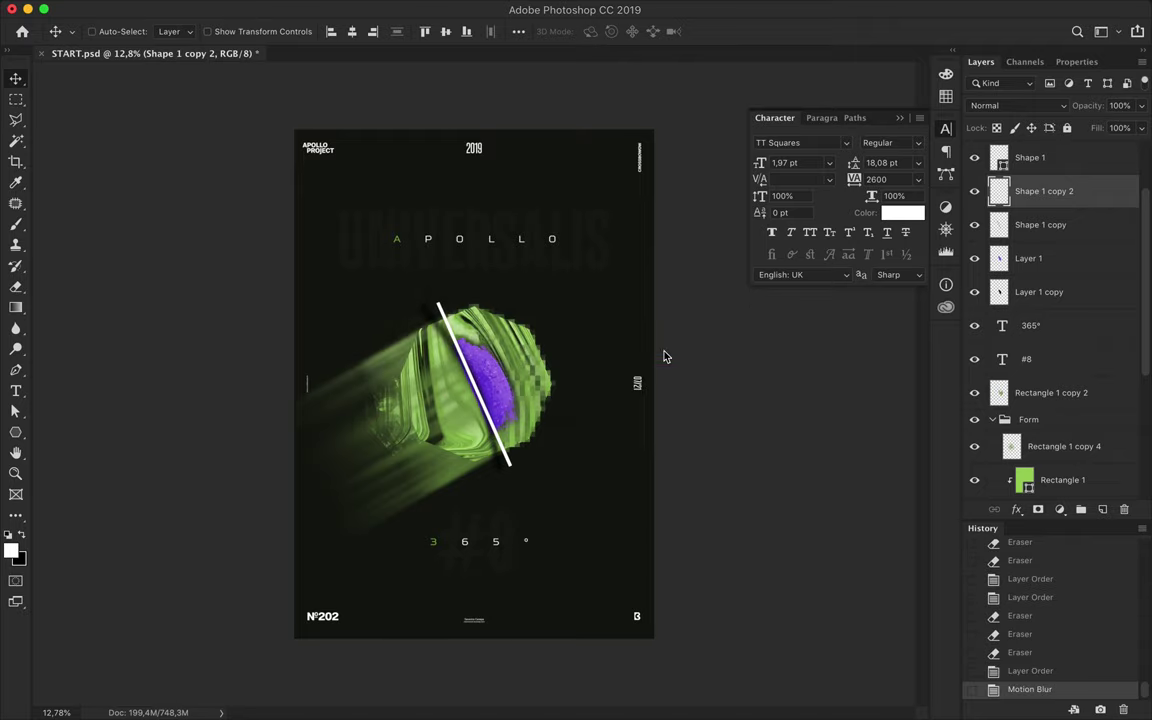
pyautogui.moveTo(1040, 191); pyautogui.dragTo(1040, 228)
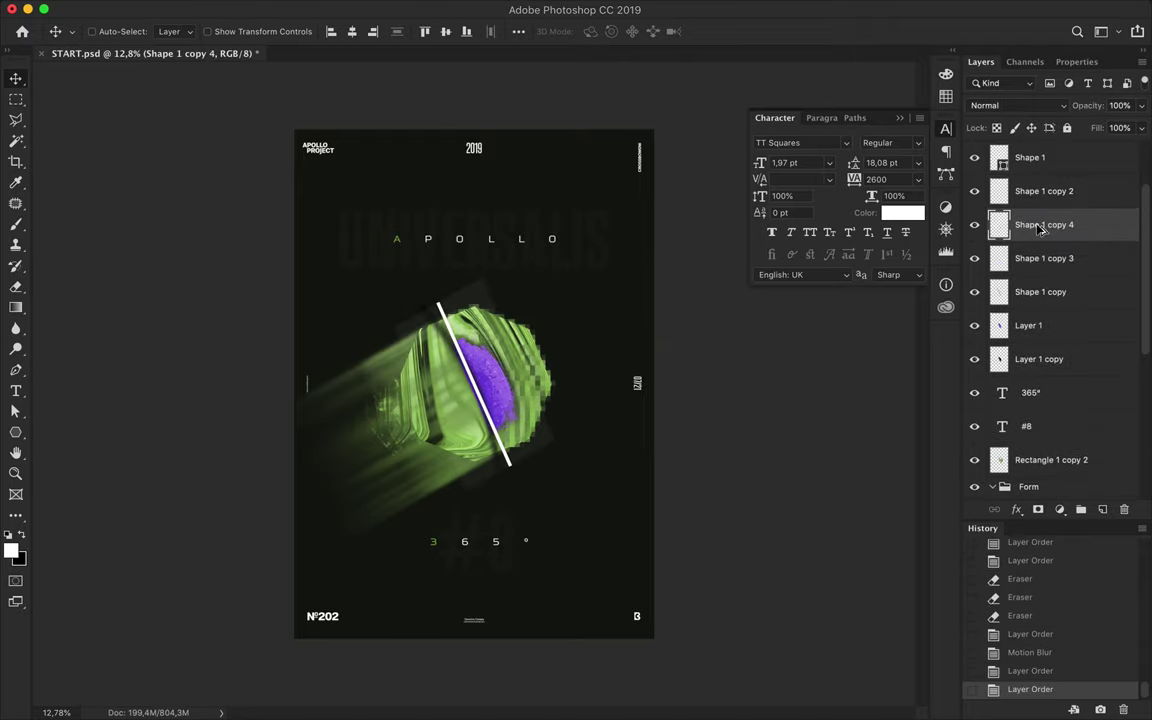
pyautogui.keyDown('super'); pyautogui.click(1037, 199); pyautogui.keyUp('super')
pyautogui.keyDown('super'); pyautogui.click(1039, 258); pyautogui.keyUp('super')
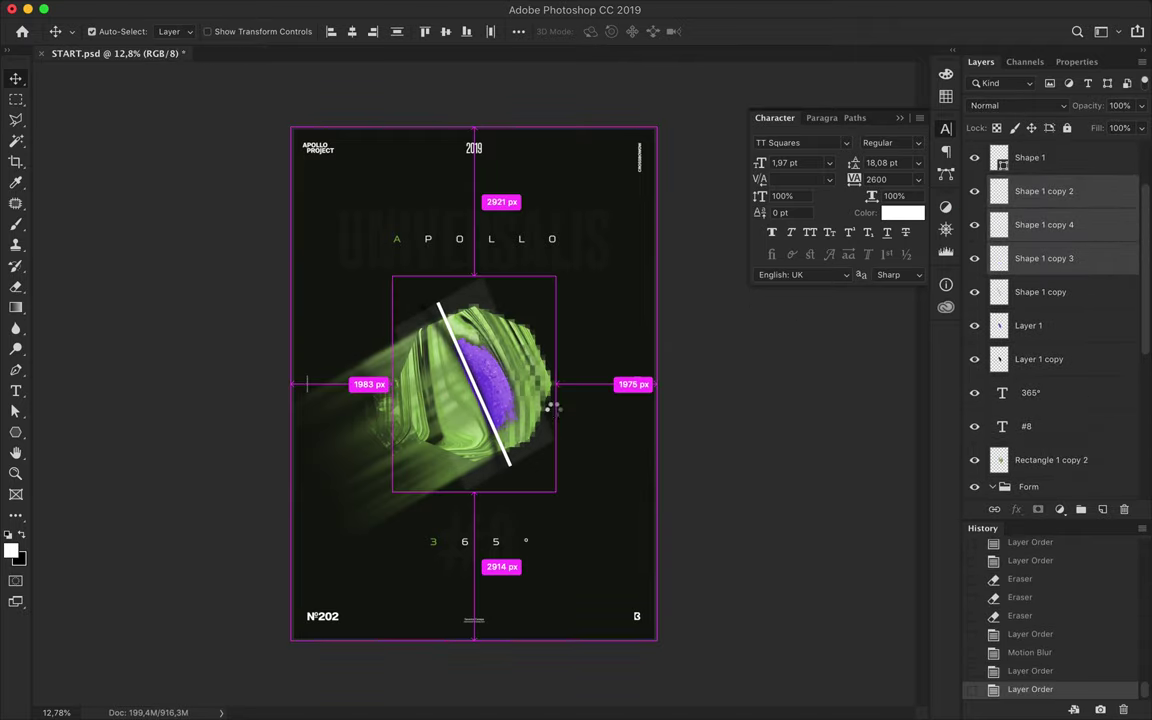
pyautogui.press('super+e')
pyautogui.moveTo(520, 430); pyautogui.dragTo(505, 472)
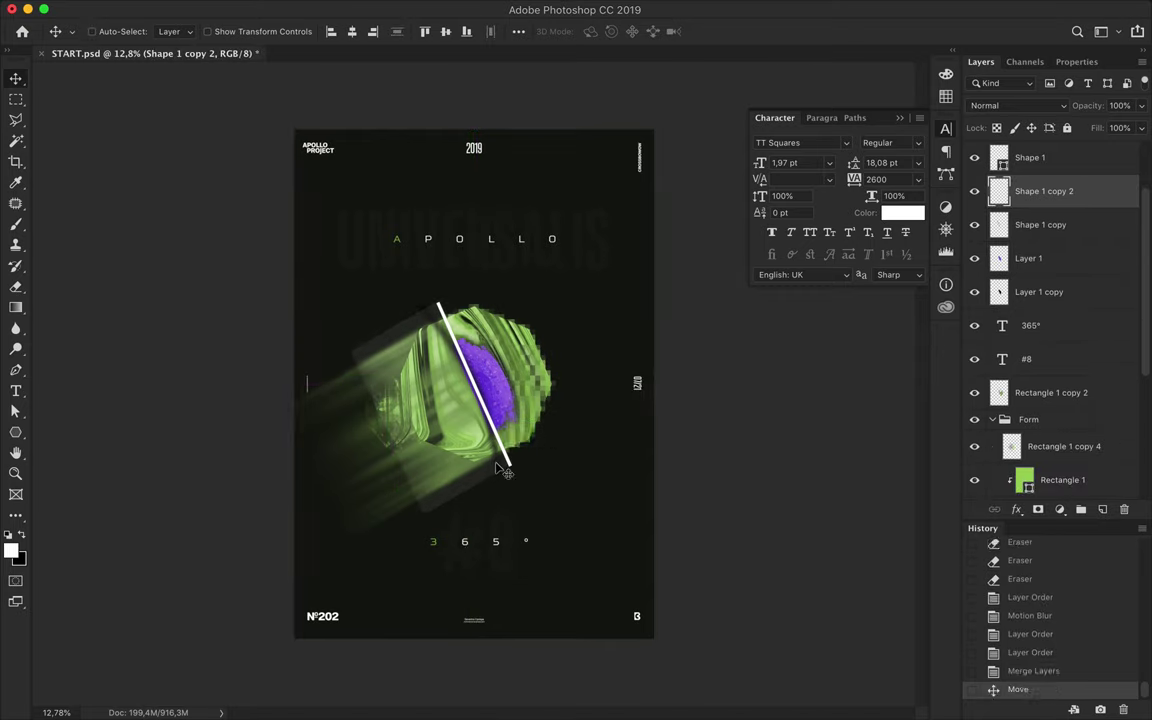
# Fade the left, upper-left and lower edges of the merged streak with the eraser
pyautogui.press('e')
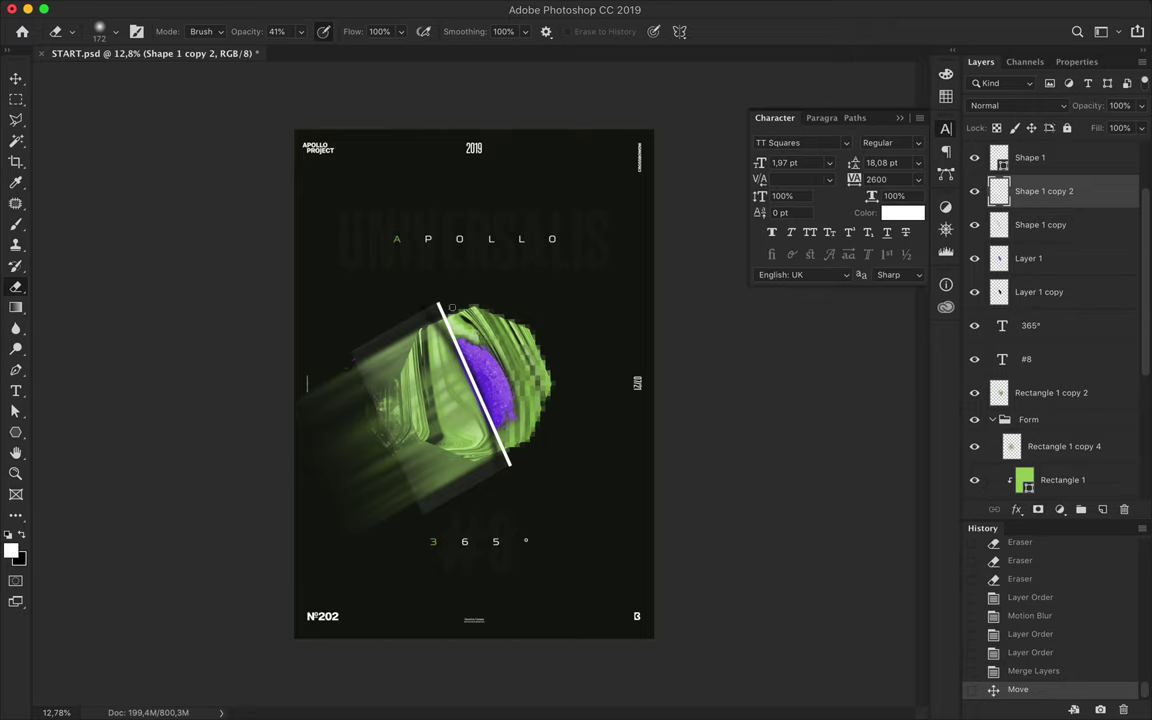
pyautogui.moveTo(344, 364); pyautogui.dragTo(352, 358)
pyautogui.moveTo(315, 321); pyautogui.dragTo(348, 356)
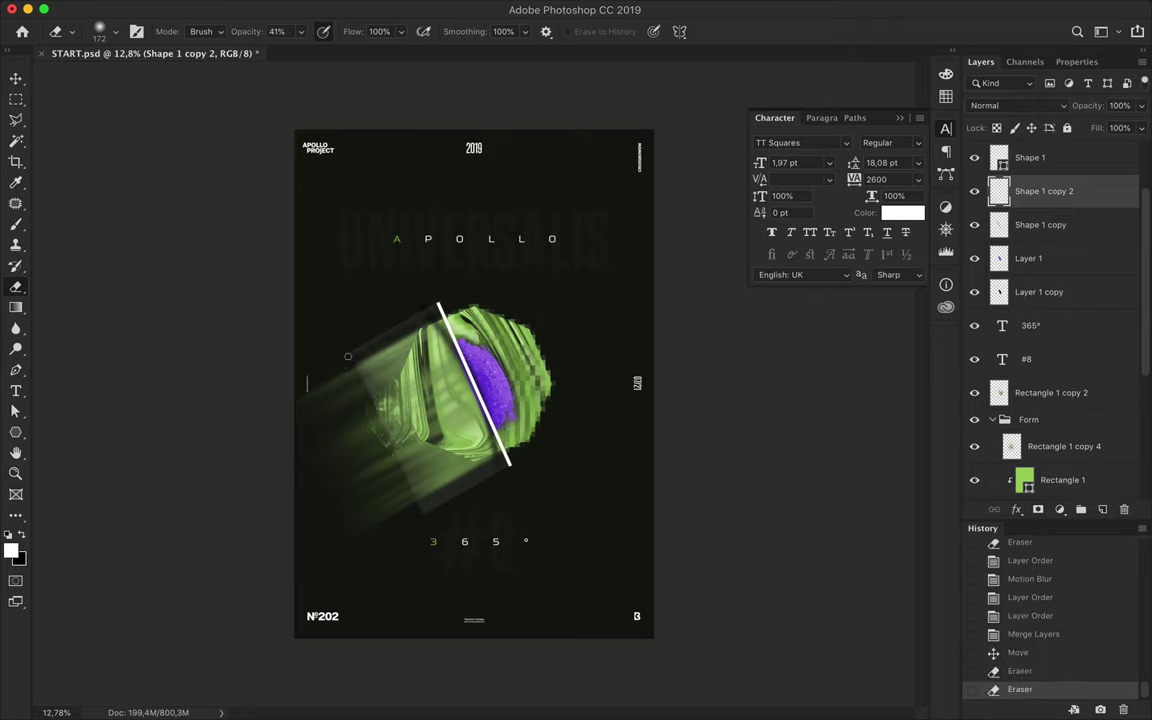
pyautogui.click(429, 310)
pyautogui.moveTo(338, 415); pyautogui.dragTo(416, 513)
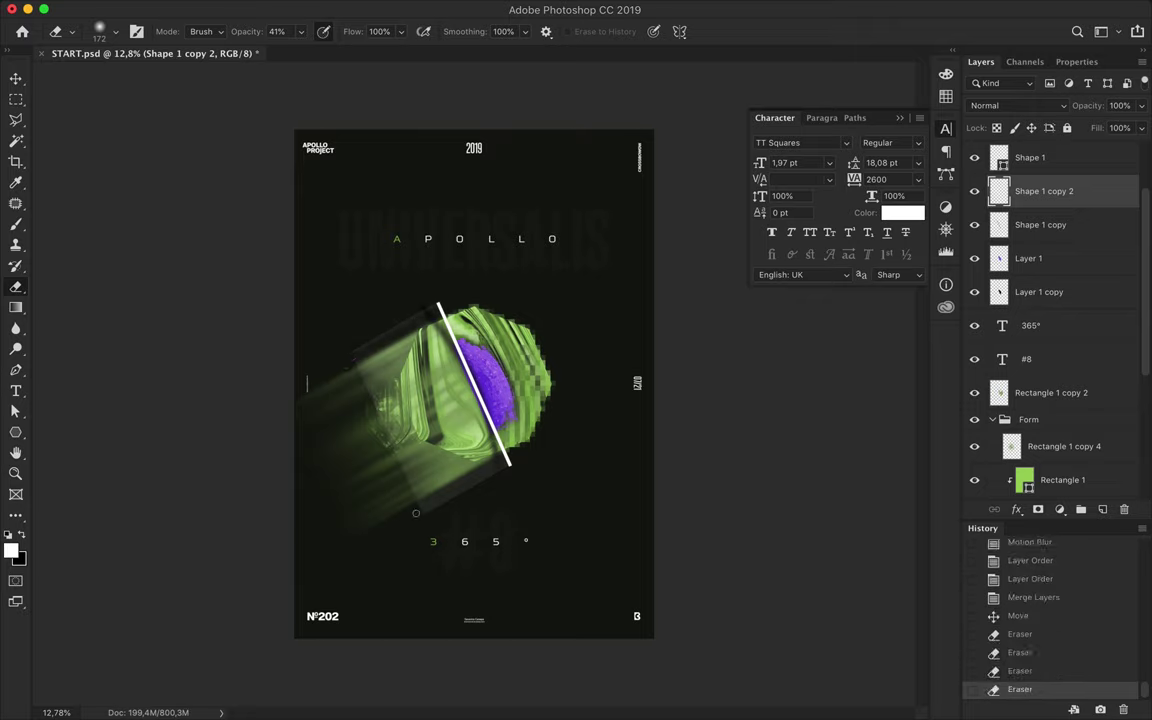
pyautogui.click(399, 518)
pyautogui.click(337, 456)
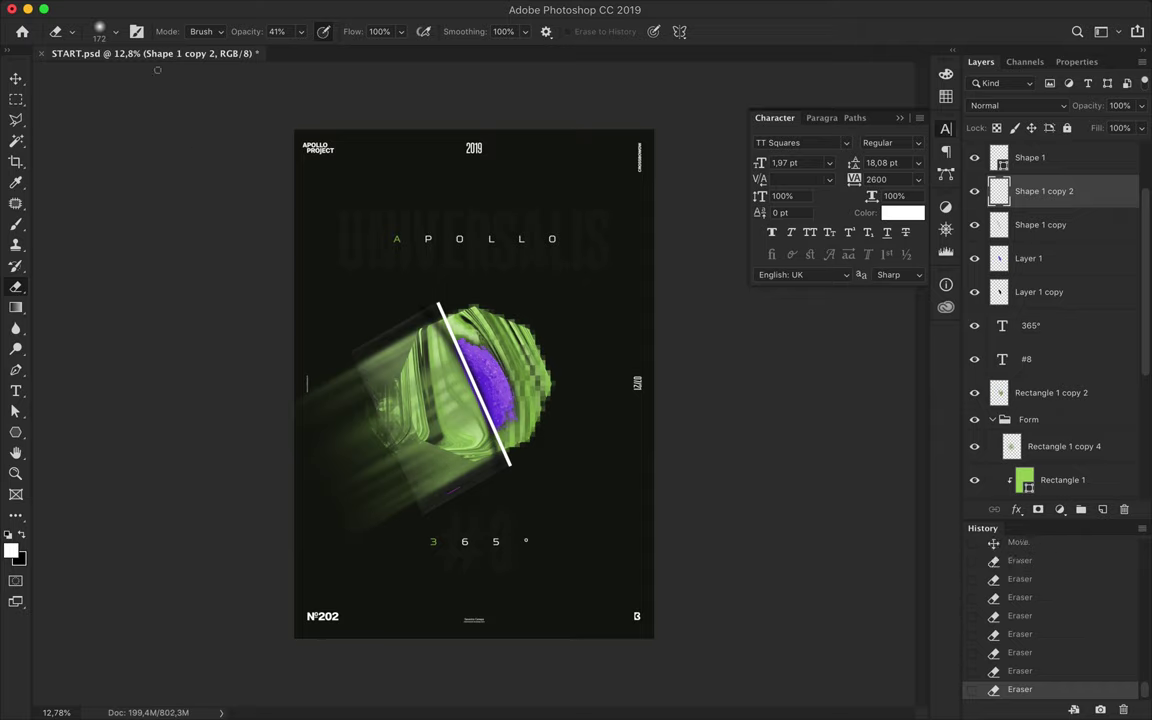
# Enlarge the eraser to 1400 px and erase more of the lower-left streak
pyautogui.click(112, 32)
pyautogui.moveTo(152, 85); pyautogui.dragTo(182, 87)
pyautogui.press('Return')
pyautogui.click(405, 464)
pyautogui.moveTo(405, 465); pyautogui.dragTo(365, 425)
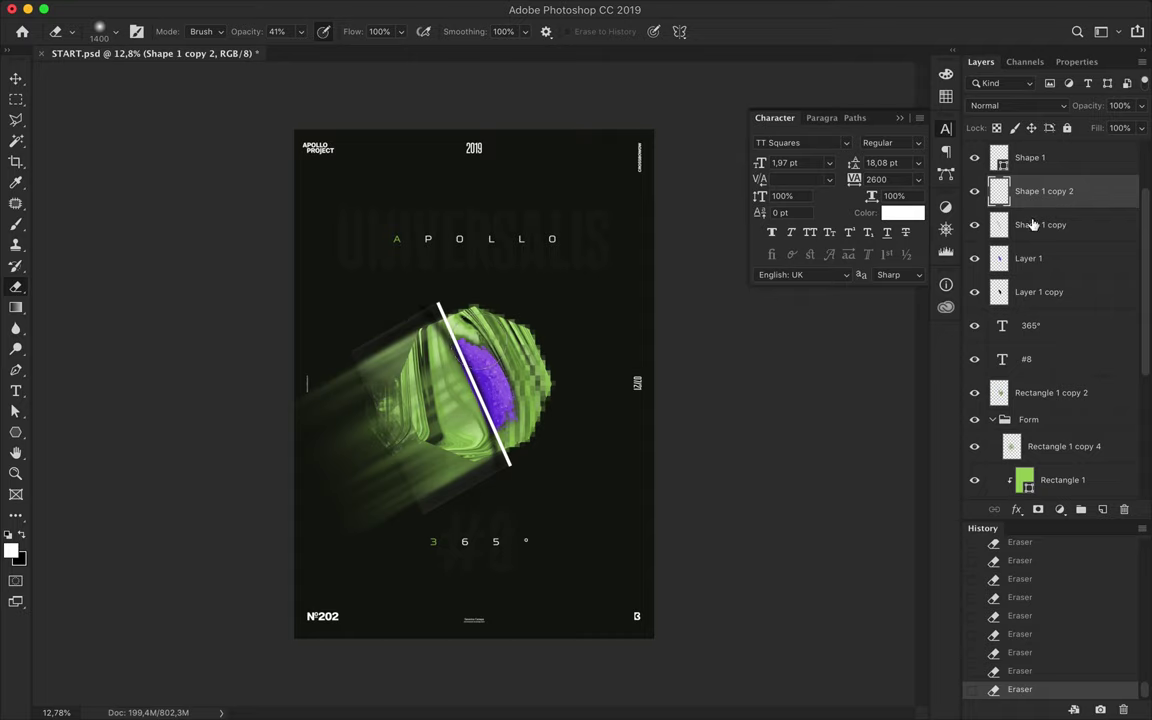
# Hide the white line to compare, then fade the streak's lower and upper parts further
pyautogui.click(1055, 226)
pyautogui.click(1030, 158)
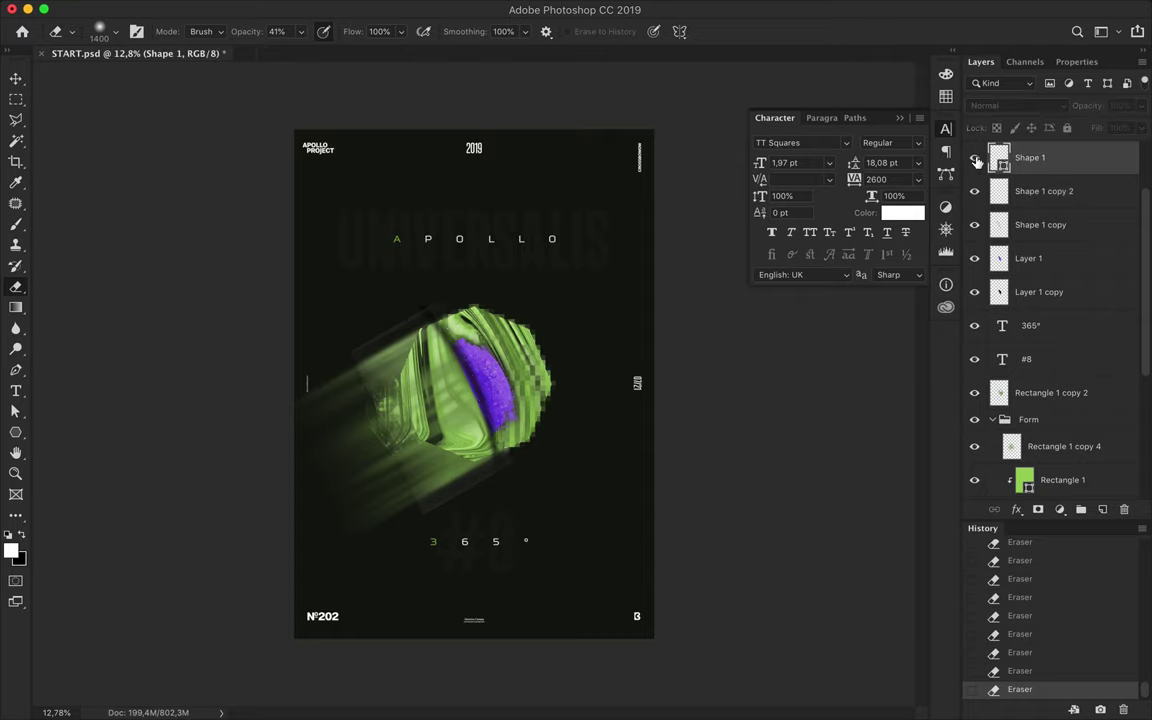
pyautogui.hotkey('alt', '[')
pyautogui.moveTo(416, 477)
pyautogui.mouseDown()
pyautogui.moveTo(326, 358)
pyautogui.moveTo(384, 415)
pyautogui.mouseUp()
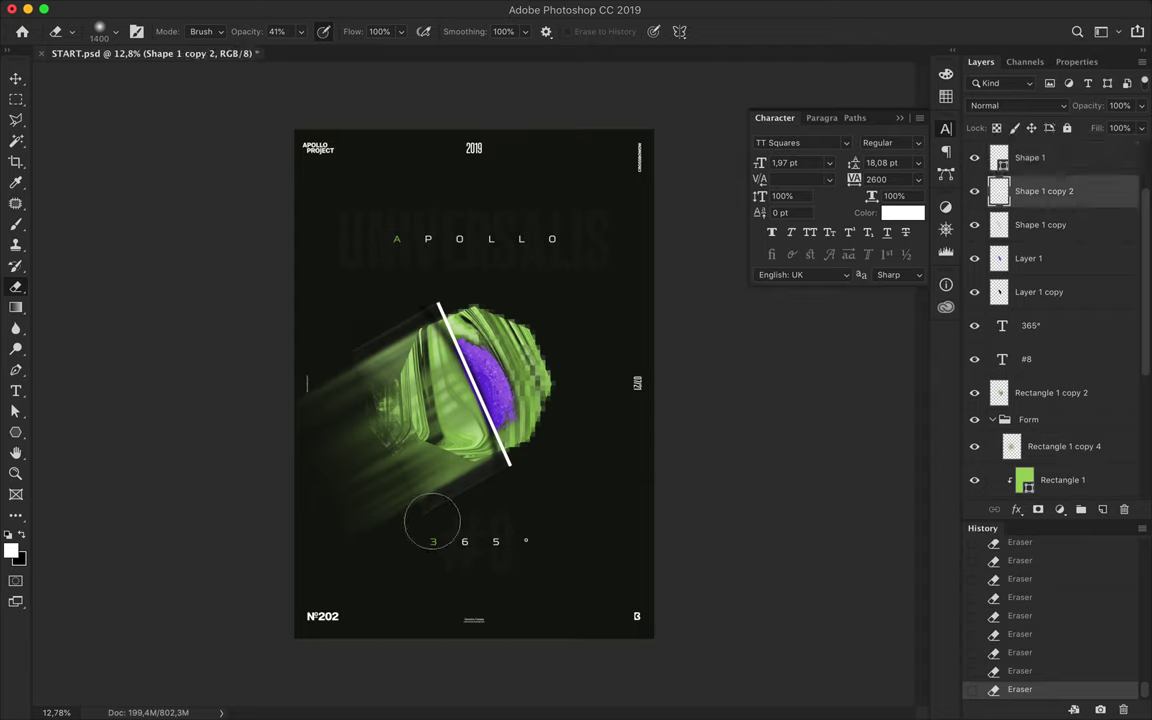
pyautogui.moveTo(334, 334); pyautogui.dragTo(320, 312)
# Duplicate the APOLLO title lower on the poster and rotate it along the streak
pyautogui.click(16, 81)
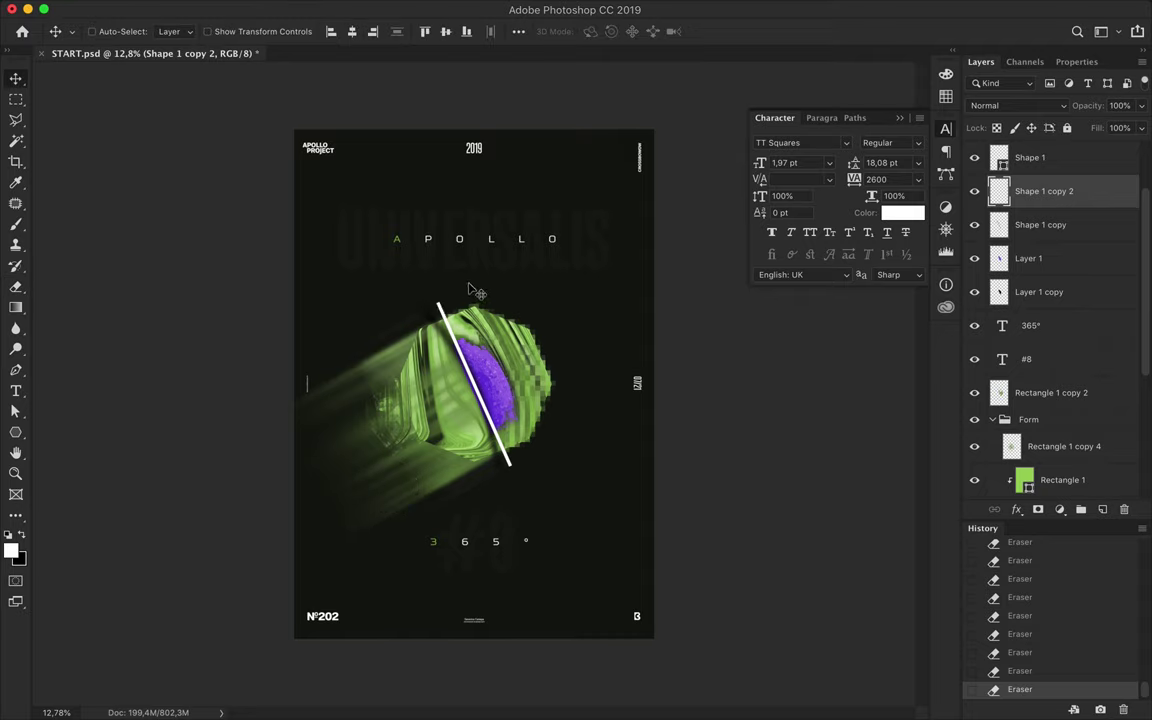
pyautogui.moveTo(460, 240); pyautogui.dragTo(433, 290)
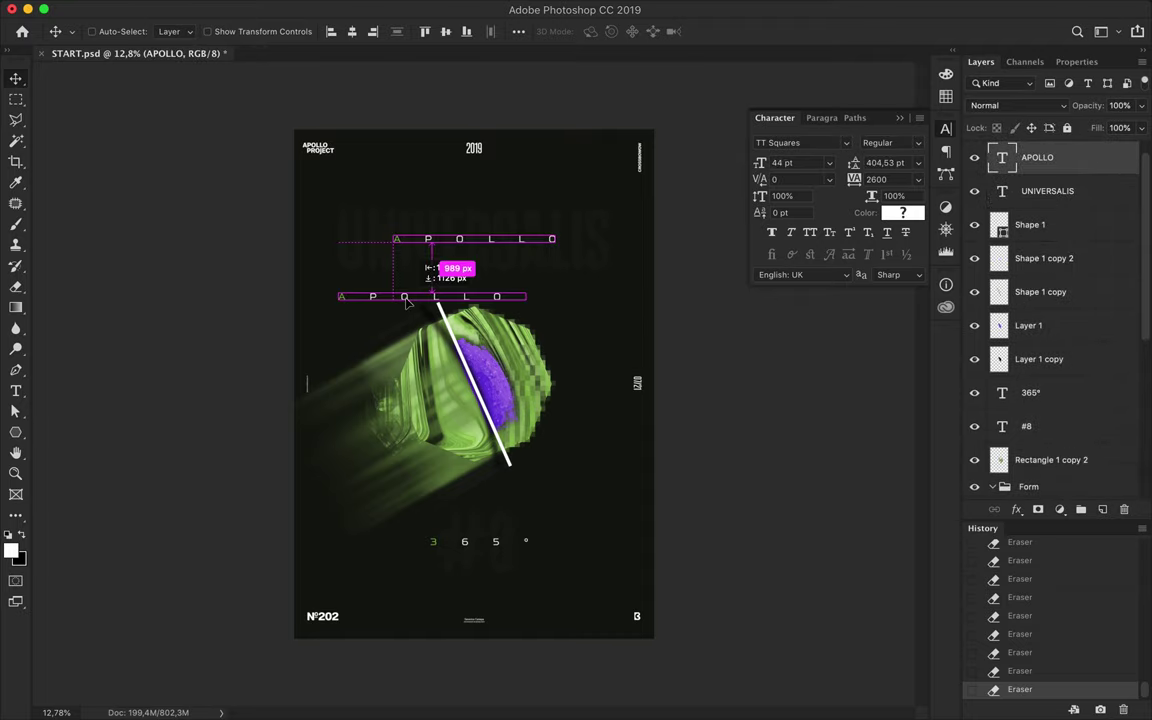
pyautogui.hotkey('ctrl', 't')
pyautogui.moveTo(337, 279)
pyautogui.mouseDown()
pyautogui.moveTo(335, 312)
pyautogui.moveTo(404, 306)
pyautogui.mouseUp()
pyautogui.press('Return')
# Retype the rotated copy as GREEN, shrink it to 31 pt and nudge it slightly
pyautogui.press('t')
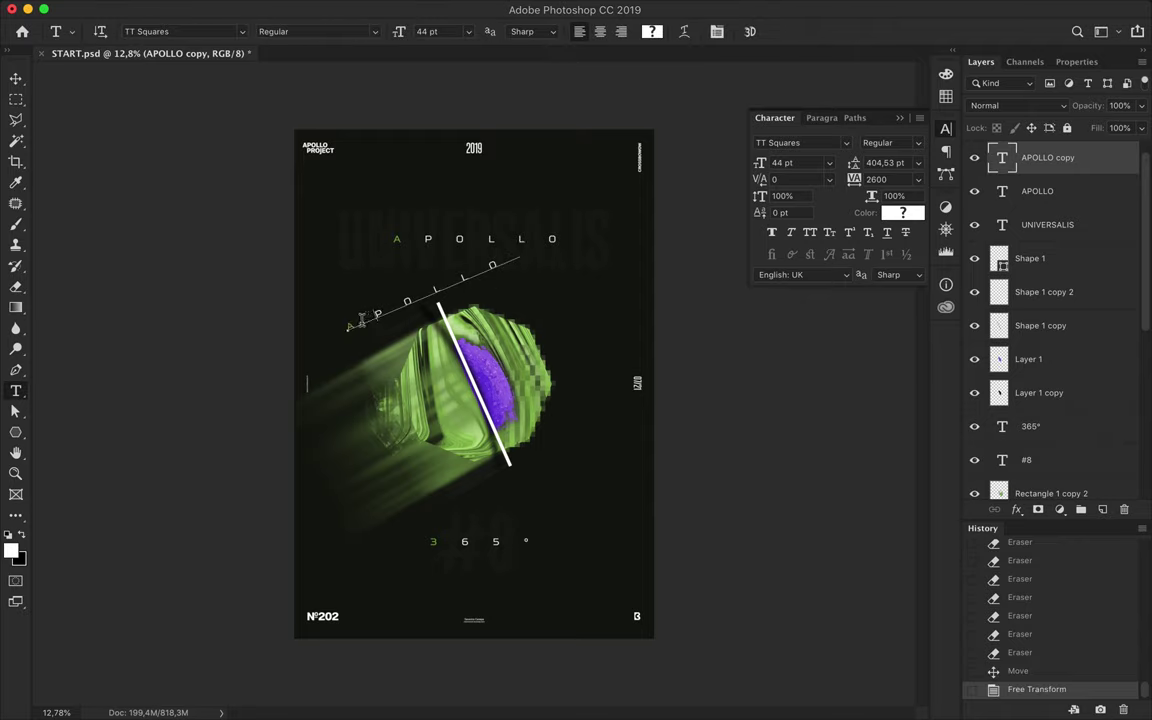
pyautogui.moveTo(372, 318); pyautogui.dragTo(577, 258)
pyautogui.write('GREEN')
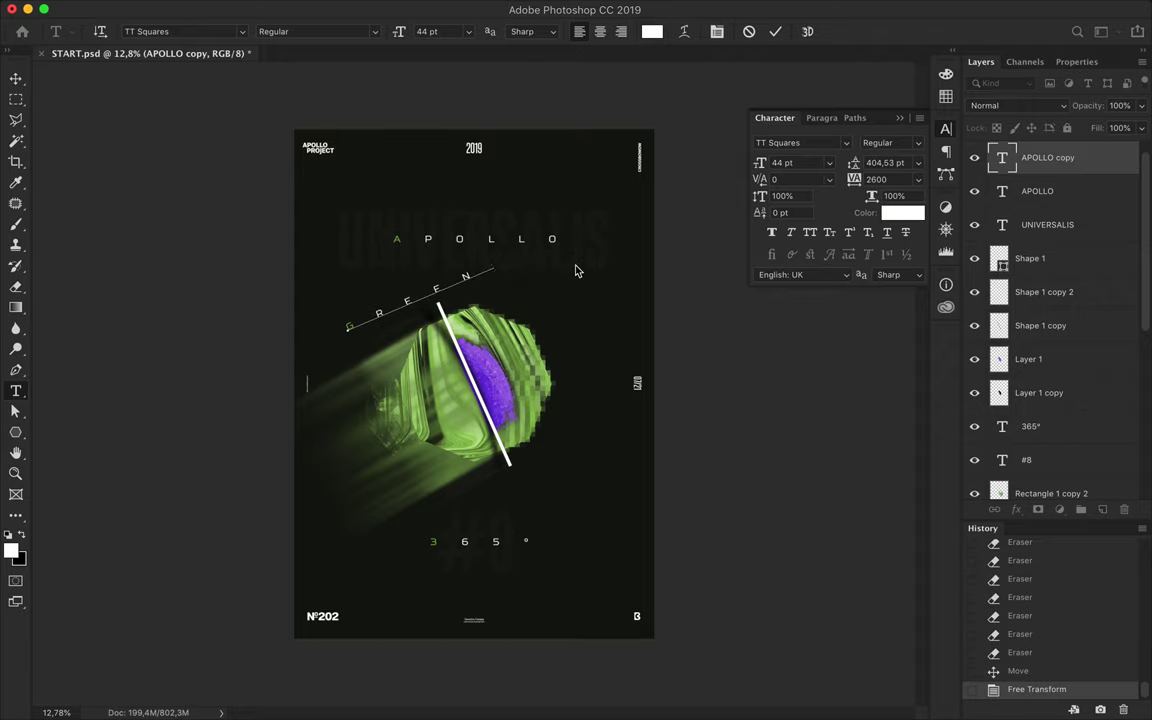
pyautogui.hotkey('ctrl', 'Return')
pyautogui.click(808, 162)
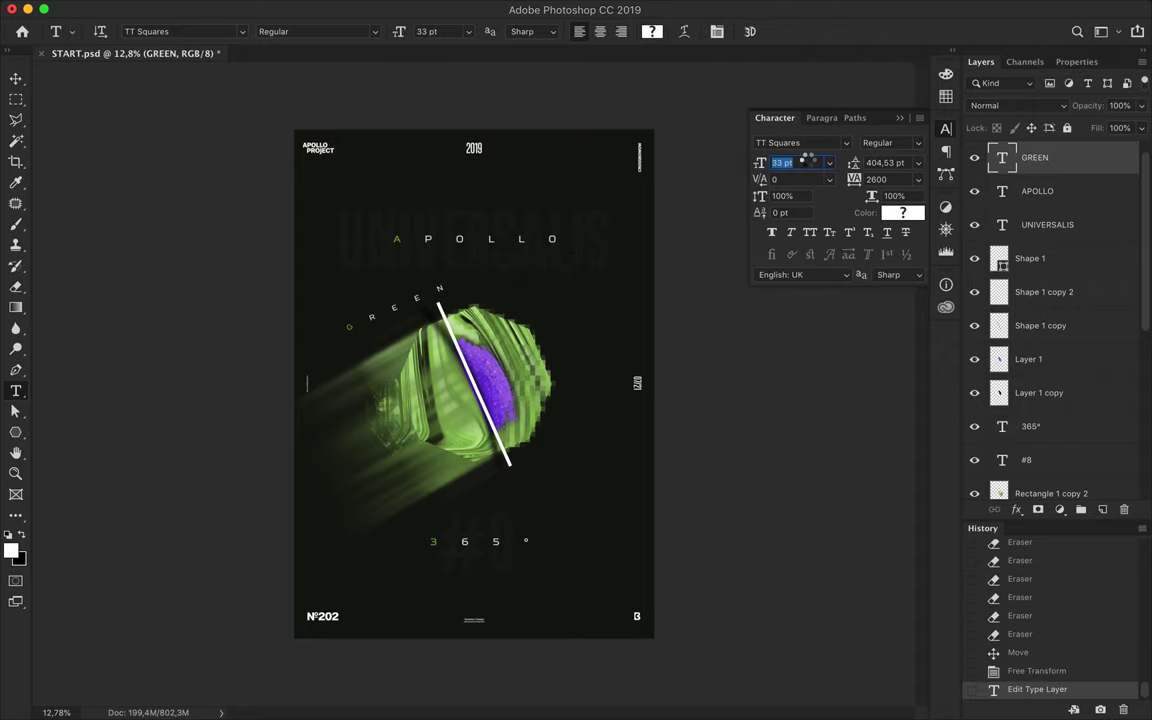
pyautogui.press('Down')
pyautogui.hotkey('ctrl', '+')
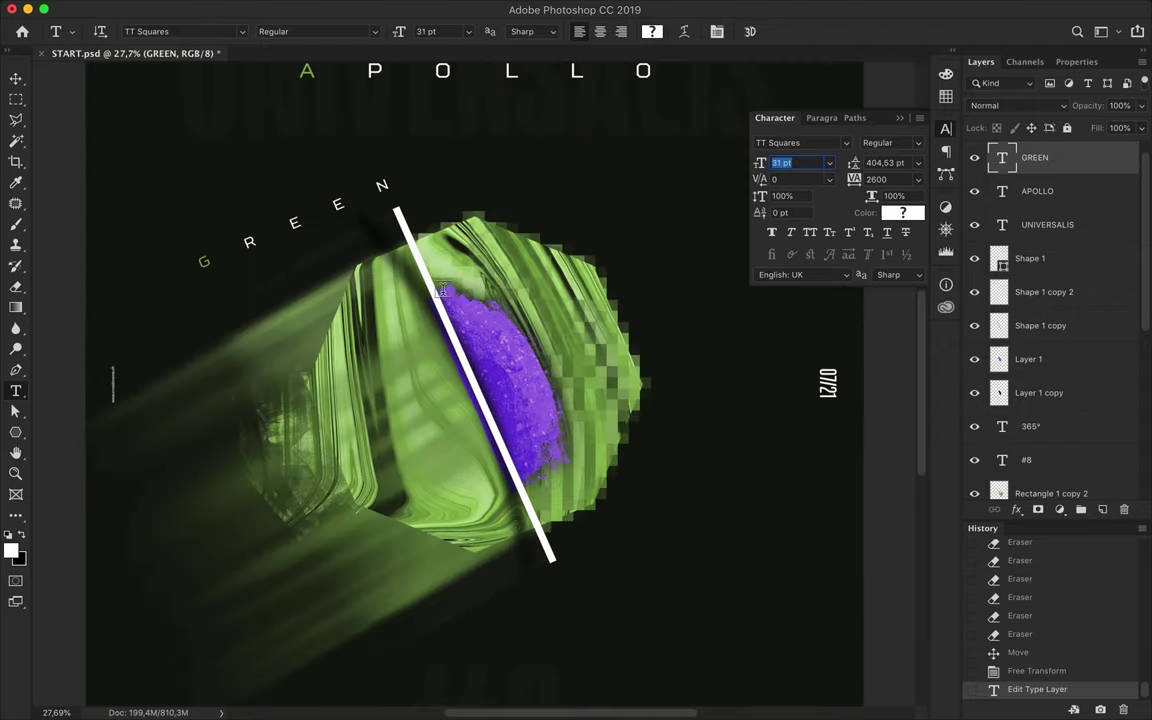
pyautogui.press('Down')
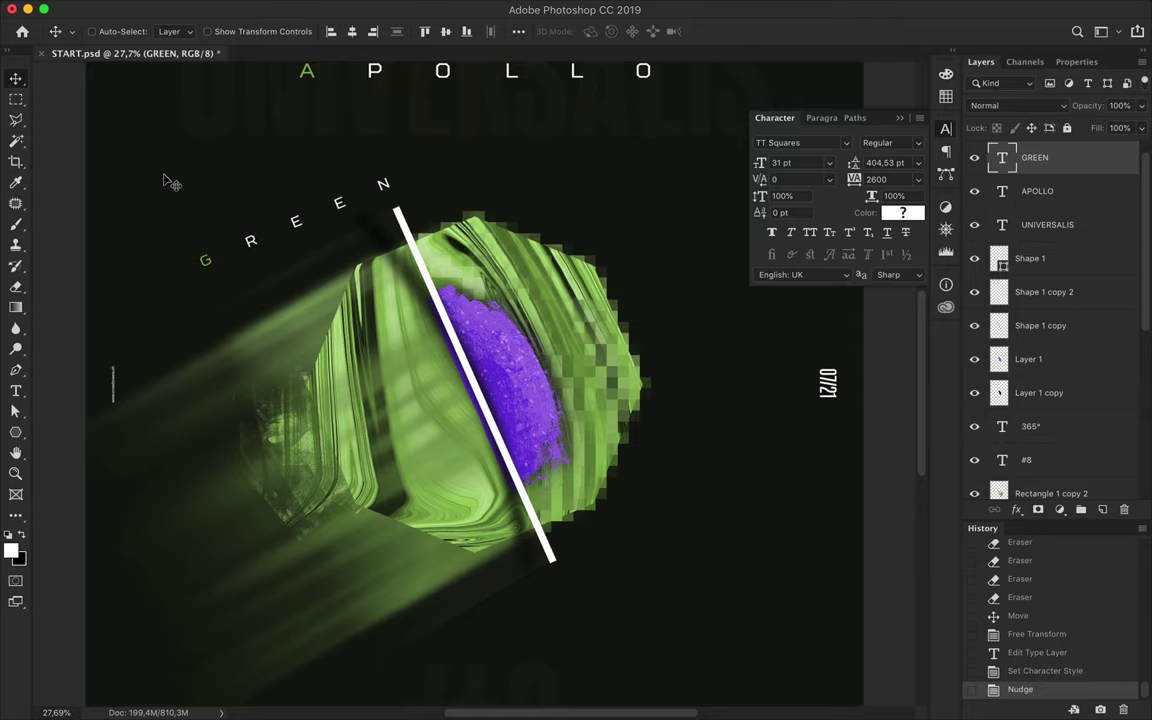
pyautogui.scroll(-1, 286, 213)
# Place a copy of GREEN past the white line's lower end and retype it as COMET
pyautogui.moveTo(409, 289)
pyautogui.mouseDown()
pyautogui.moveTo(645, 545)
pyautogui.moveTo(543, 581)
pyautogui.moveTo(748, 500)
pyautogui.mouseUp()
pyautogui.press('t')
pyautogui.doubleClick(645, 545)
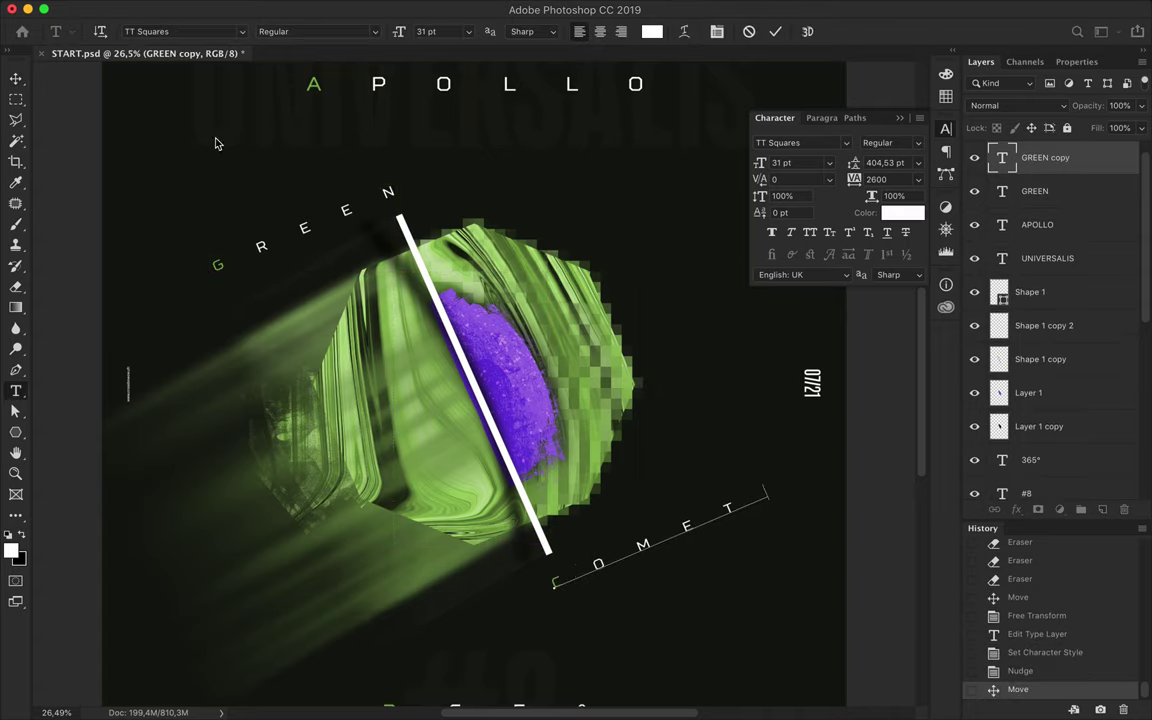
pyautogui.click(16, 79)
pyautogui.scroll(-2, 578, 355)
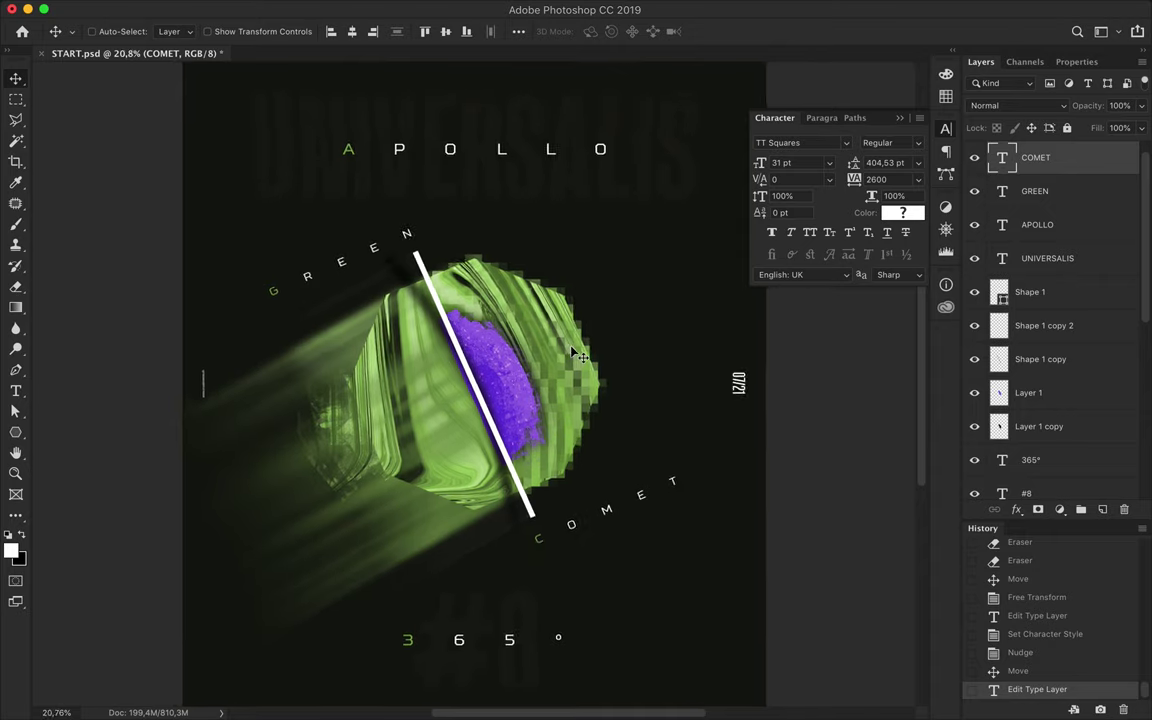
pyautogui.scroll(-1, 578, 355)
pyautogui.scroll(-5, 1050, 350)
pyautogui.click(1038, 482)
# Add a new layer above Background and choose the large textured brush 5
pyautogui.press('b')
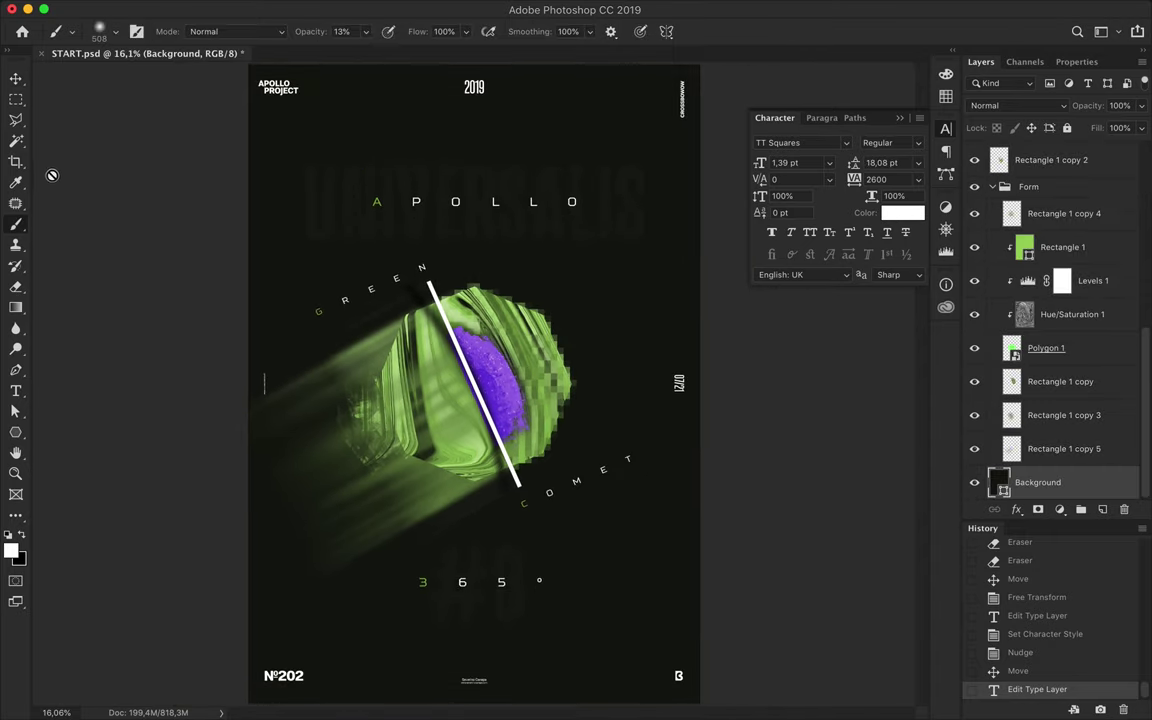
pyautogui.click(1102, 509)
pyautogui.click(115, 31)
pyautogui.scroll(-5, 140, 300)
pyautogui.scroll(-5, 115, 312)
pyautogui.scroll(5, 115, 312)
pyautogui.scroll(3, 115, 312)
pyautogui.scroll(3, 115, 312)
pyautogui.scroll(3, 115, 312)
pyautogui.scroll(-5, 115, 312)
pyautogui.scroll(-5, 115, 312)
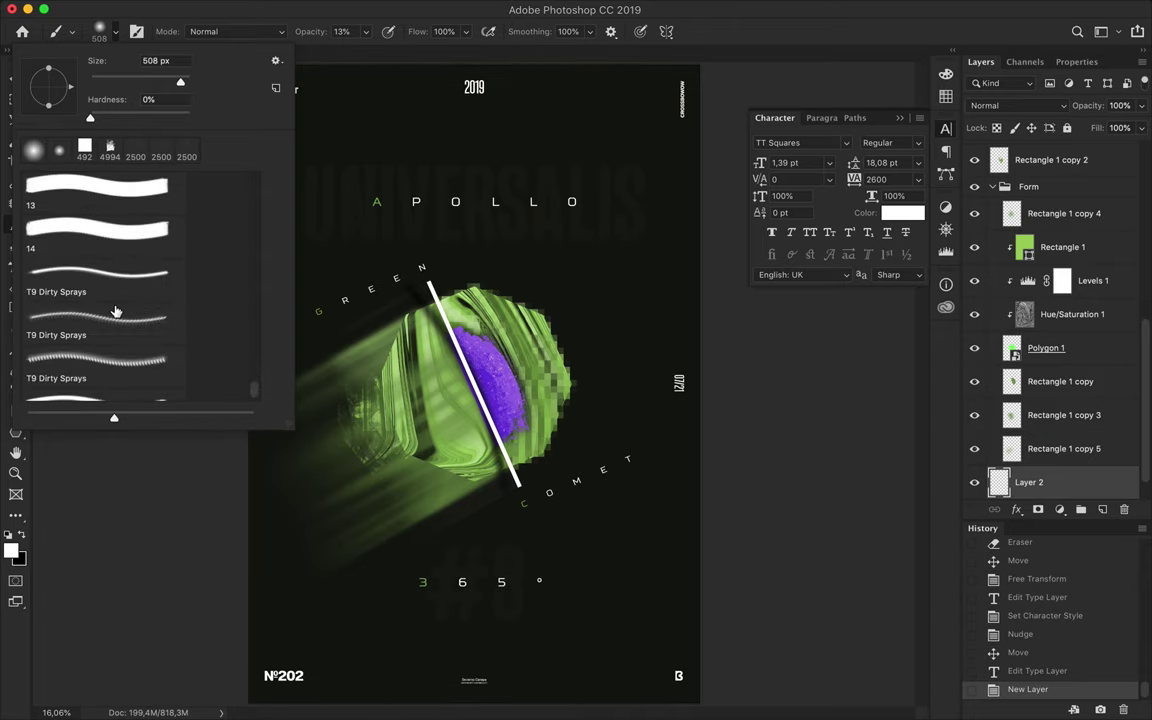
pyautogui.scroll(-3, 100, 250)
pyautogui.click(95, 202)
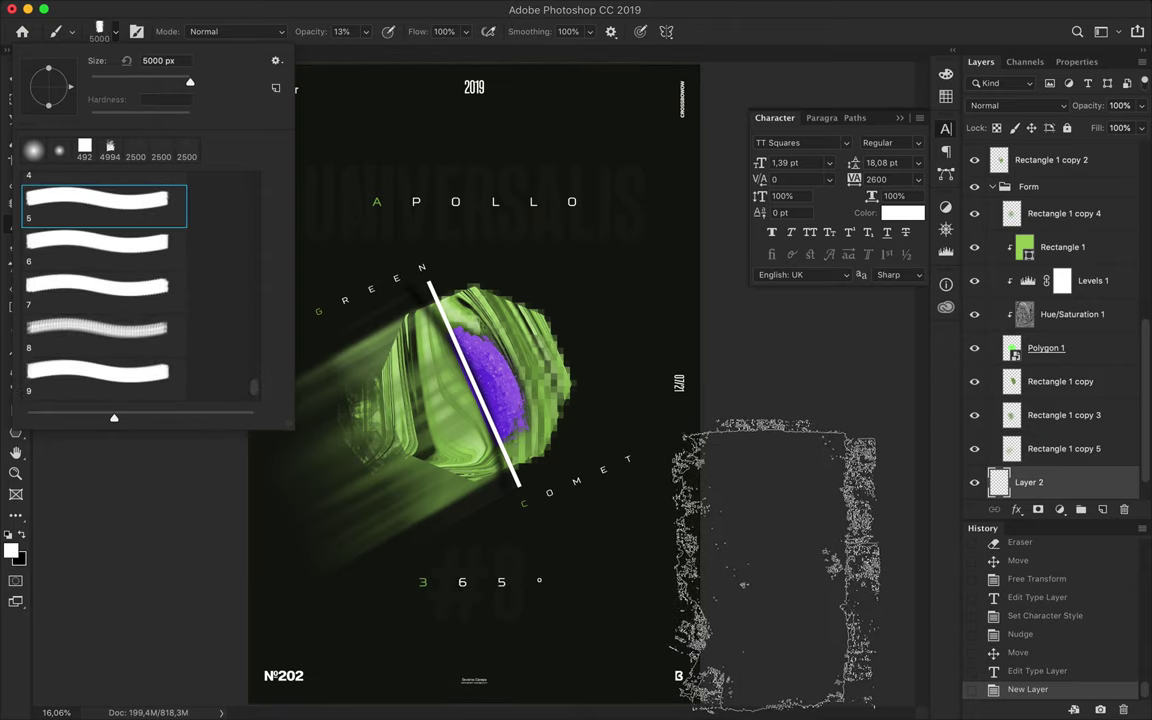
# Paint grunge texture along the poster's right and lower edges, restoring the undone stroke
pyautogui.click(759, 565)
pyautogui.click(176, 520)
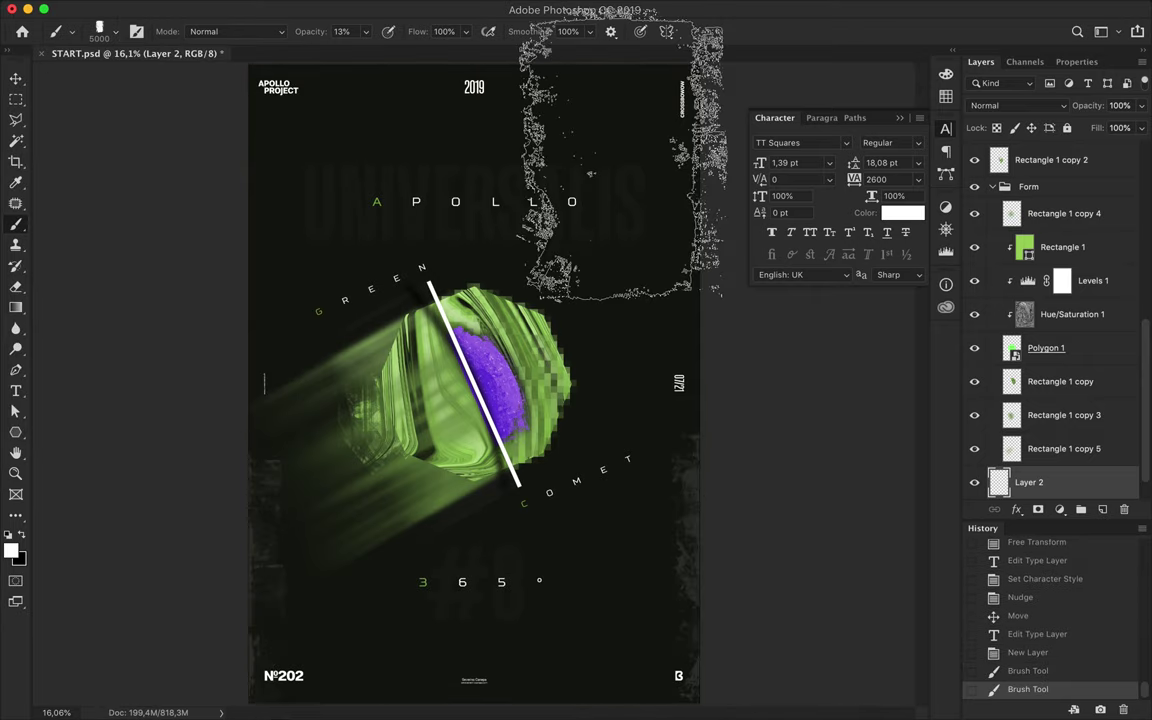
pyautogui.hotkey('ctrl', 'z')
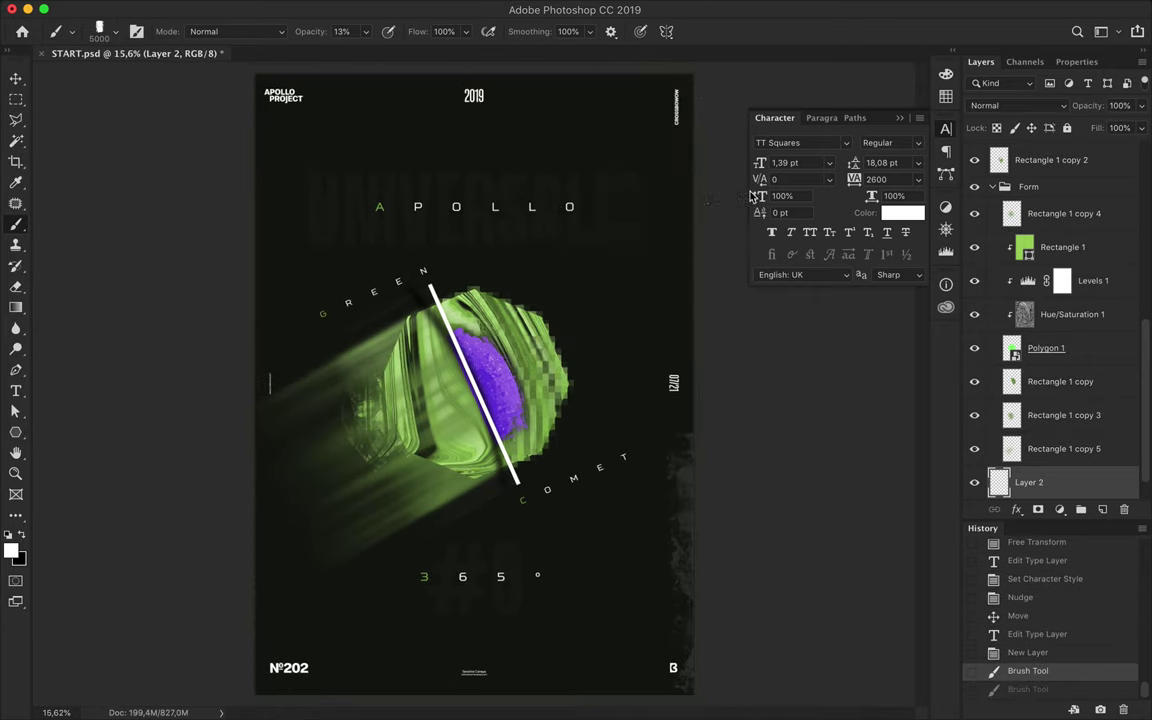
pyautogui.click(797, 437)
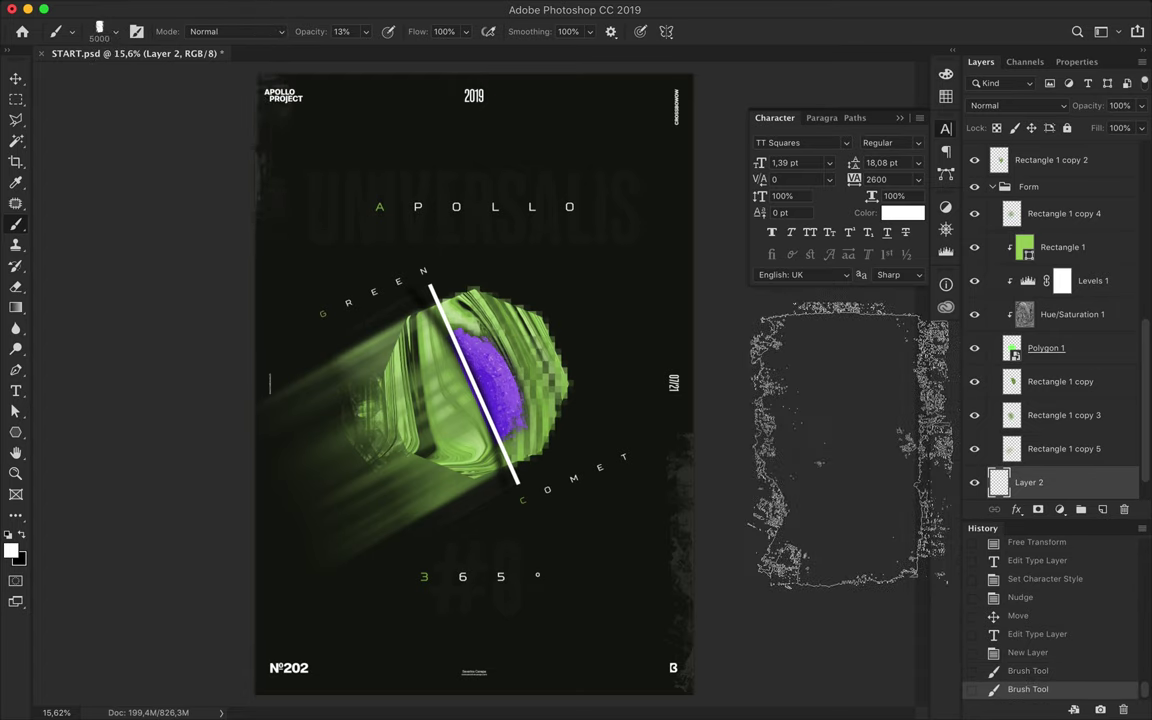
# Try a WG Dust Particles dab near APOLLO, undo it, and add a fresh empty layer
pyautogui.click(115, 31)
pyautogui.scroll(-2, 145, 248)
pyautogui.scroll(-2, 144, 248)
pyautogui.scroll(-2, 145, 248)
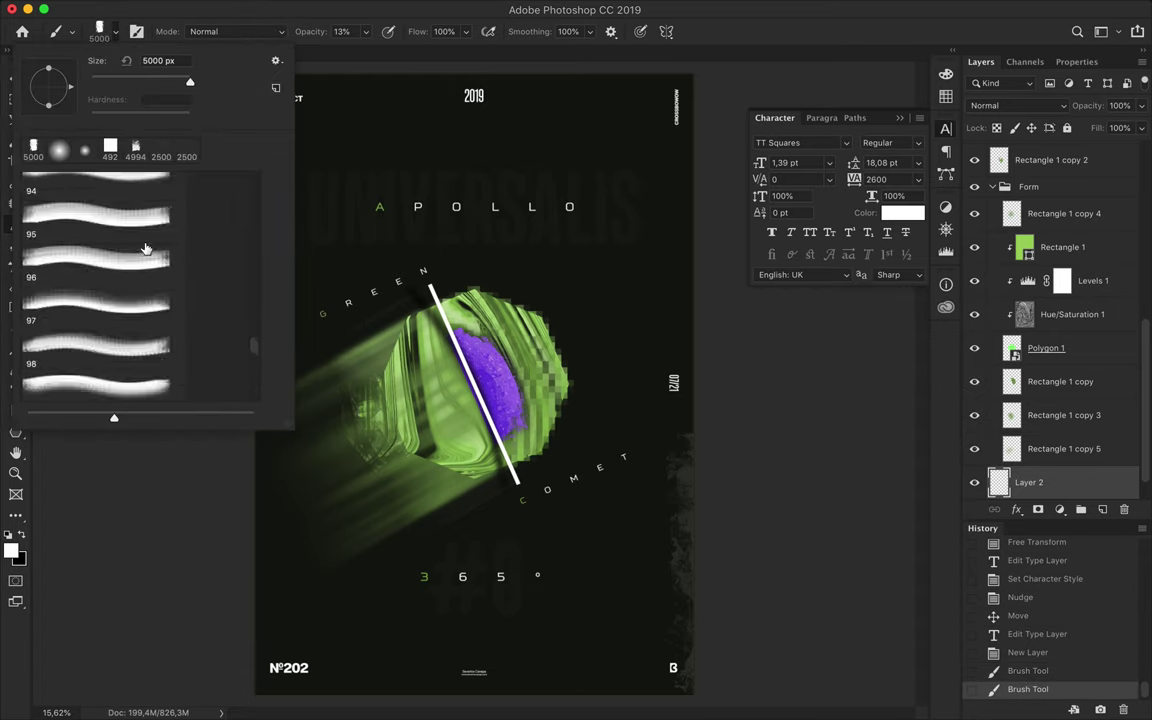
pyautogui.scroll(-2, 145, 248)
pyautogui.scroll(-5, 144, 242)
pyautogui.click(132, 250)
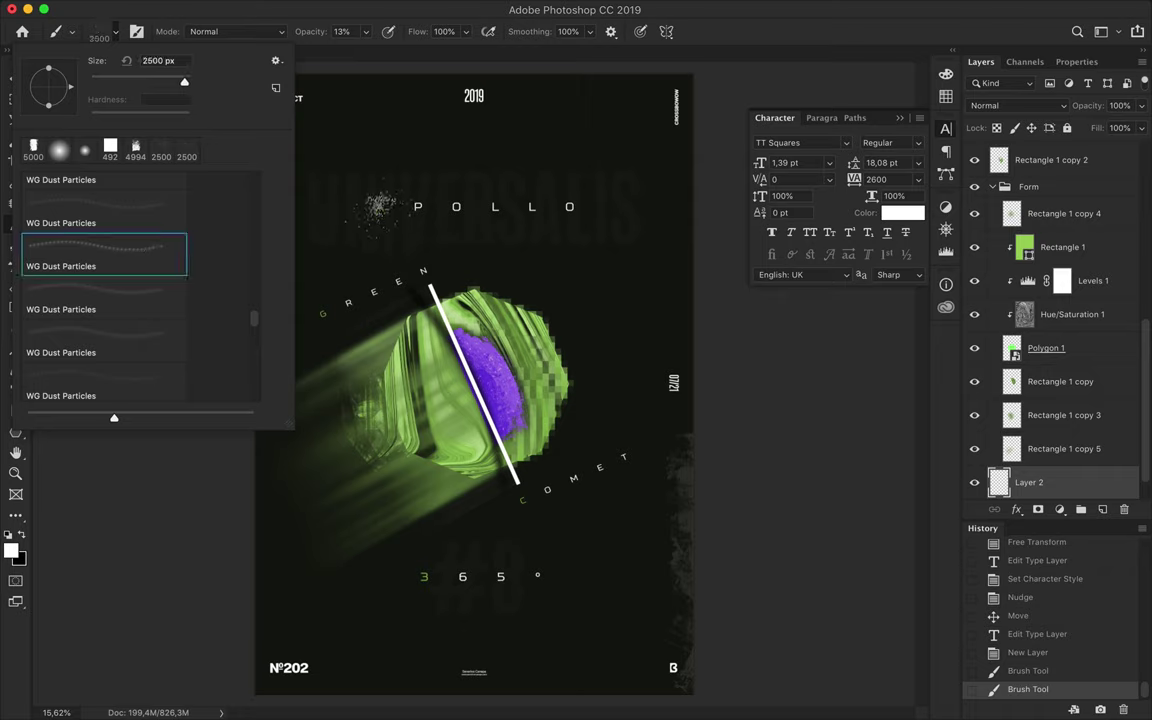
pyautogui.press('Escape')
pyautogui.click(620, 220)
pyautogui.hotkey('ctrl', 't')
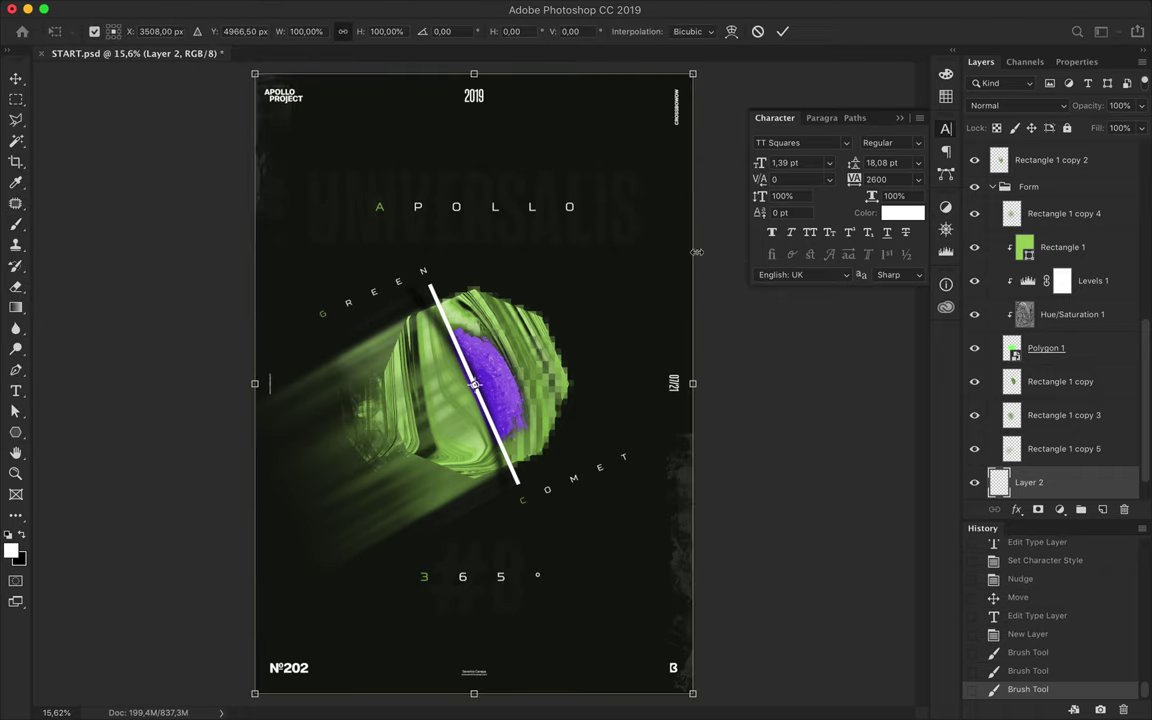
pyautogui.press('Escape')
pyautogui.hotkey('ctrl', 'z')
pyautogui.hotkey('ctrl', 'shift', 'alt', 'n')
# Sample the sphere's green and dab dust specks near APOLLO and below the sphere at 100% opacity
pyautogui.press('i')
pyautogui.click(384, 204)
pyautogui.press('b')
pyautogui.click(575, 213)
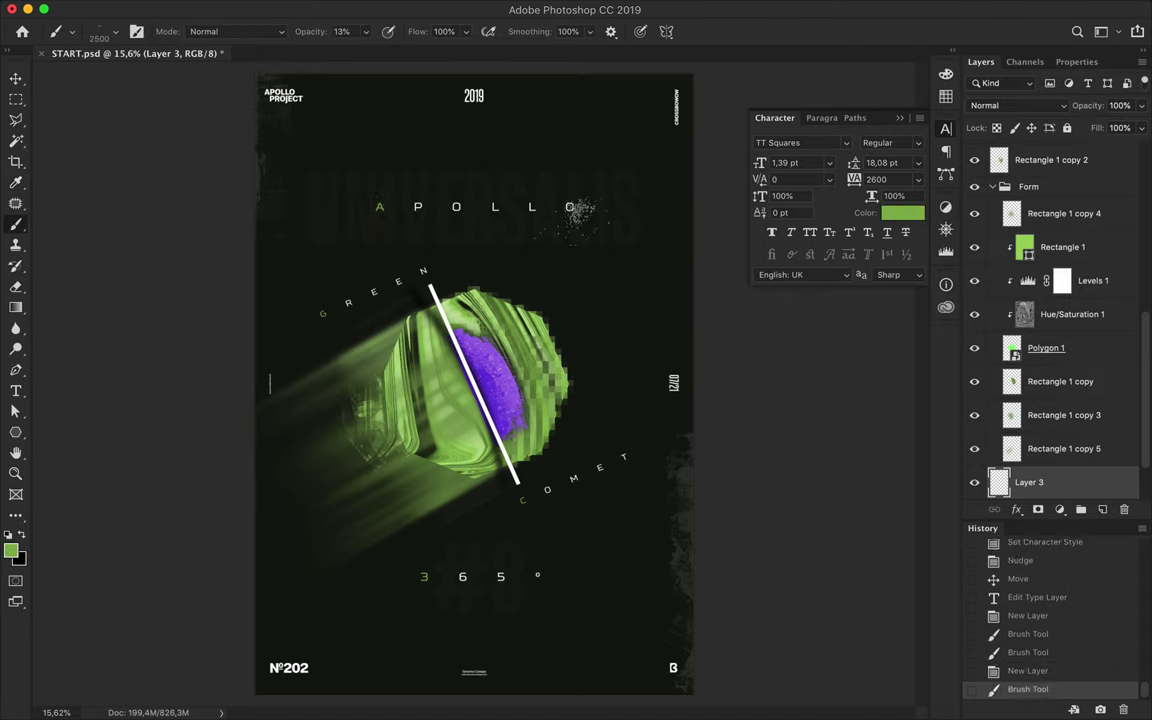
pyautogui.press('0')
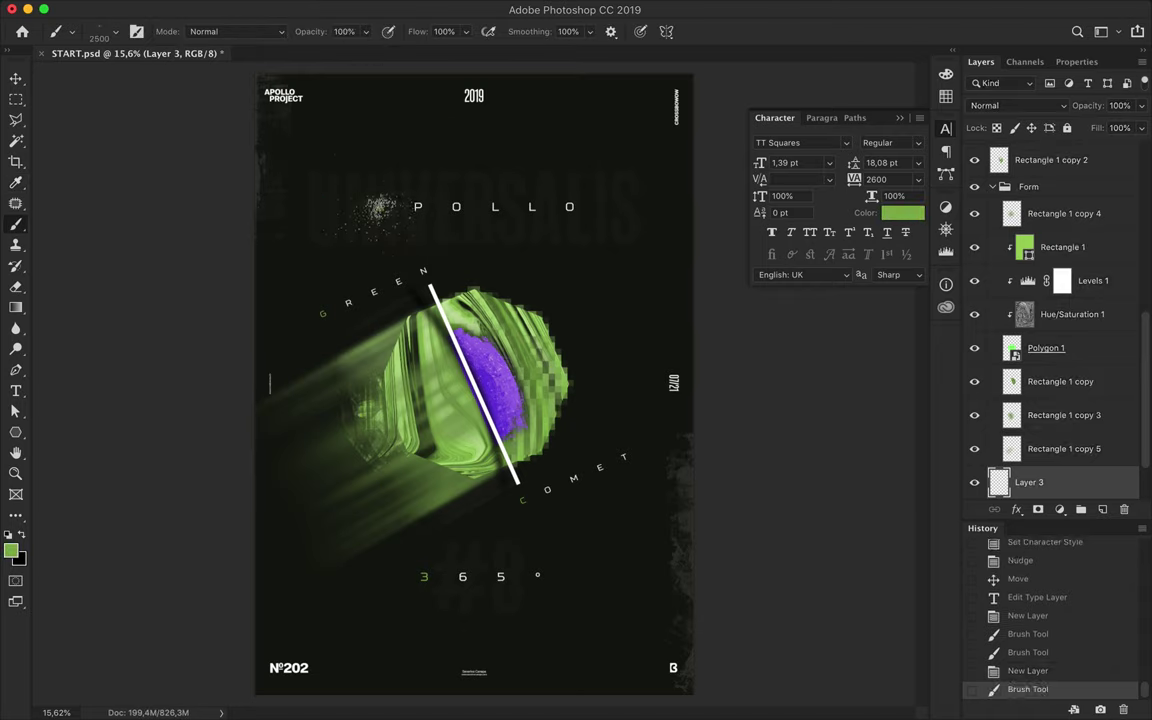
pyautogui.click(117, 33)
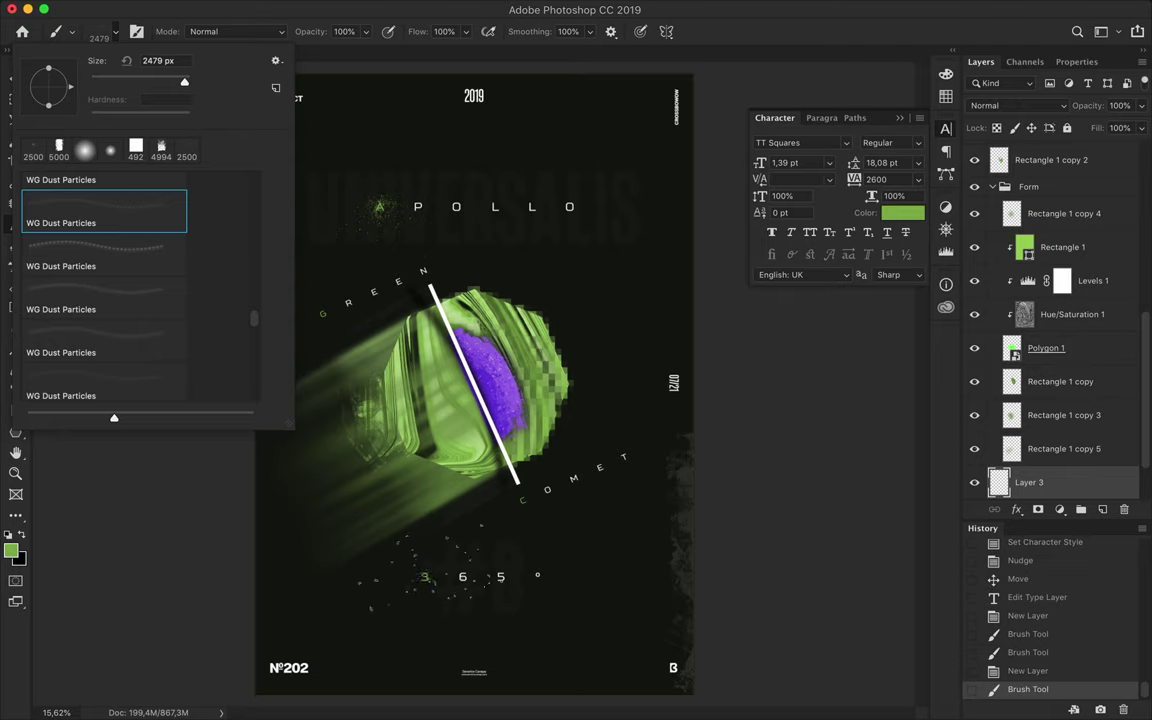
pyautogui.click(690, 410)
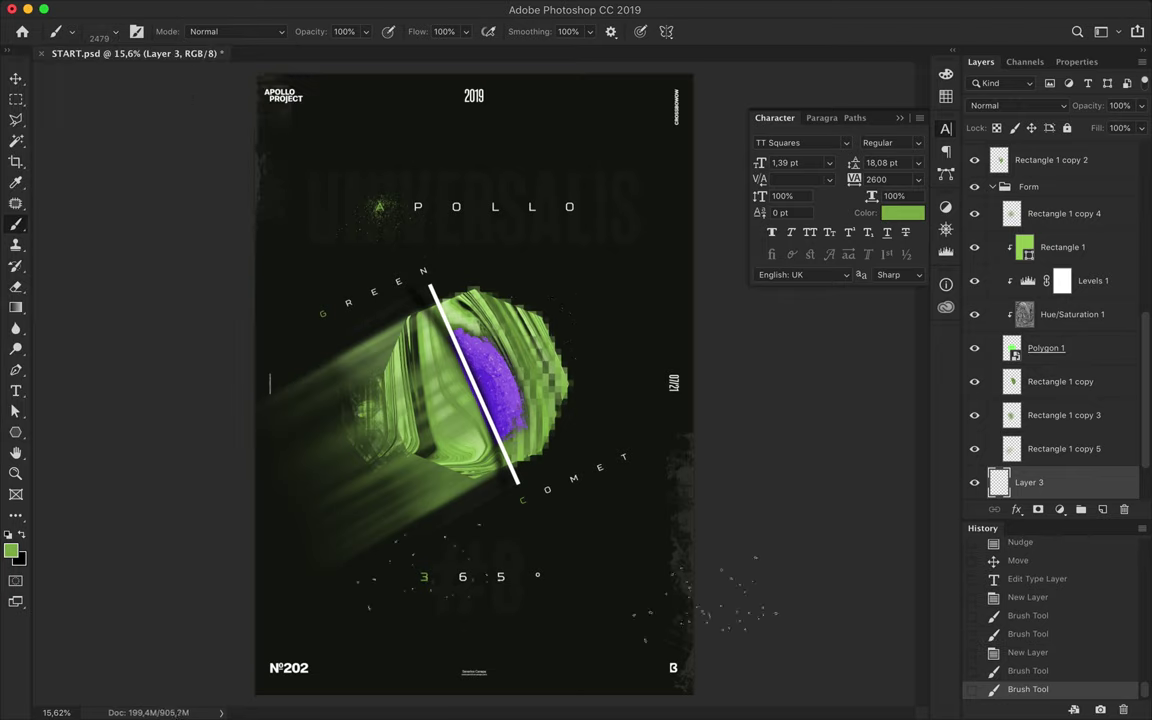
# Switch among dust particle brushes, including the 2500 px one, scattering dust left of the sphere and around APOLLO
pyautogui.click(118, 35)
pyautogui.click(143, 254)
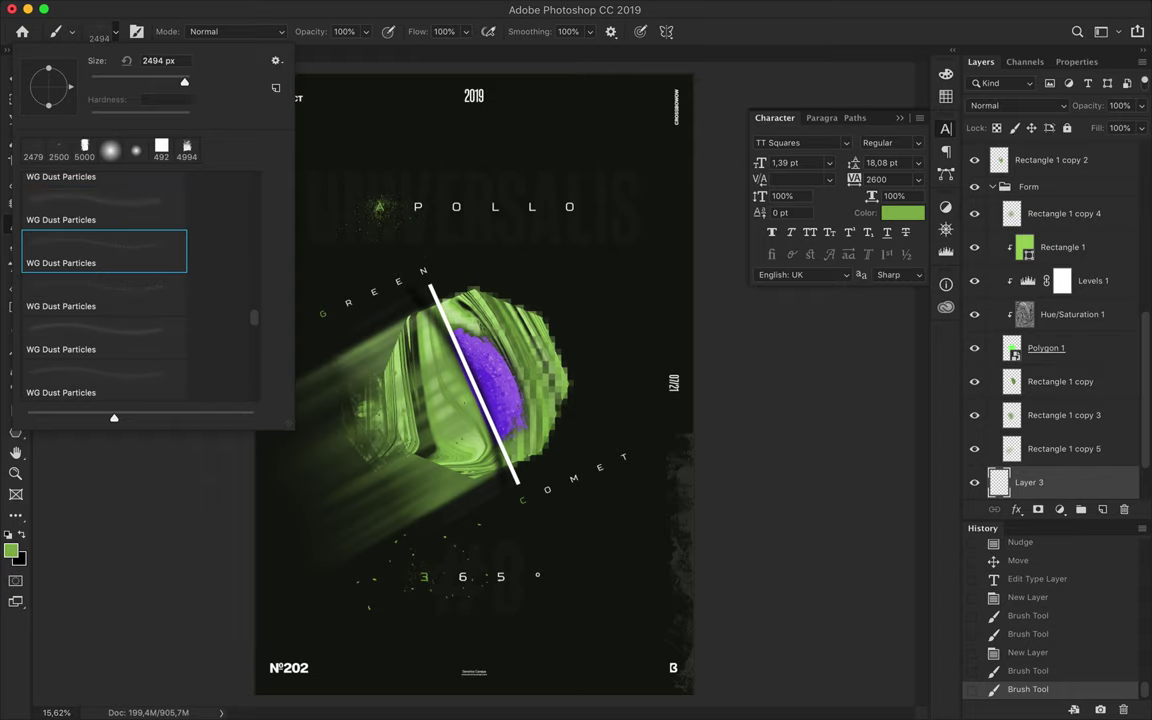
pyautogui.click(400, 410)
pyautogui.click(116, 31)
pyautogui.click(104, 207)
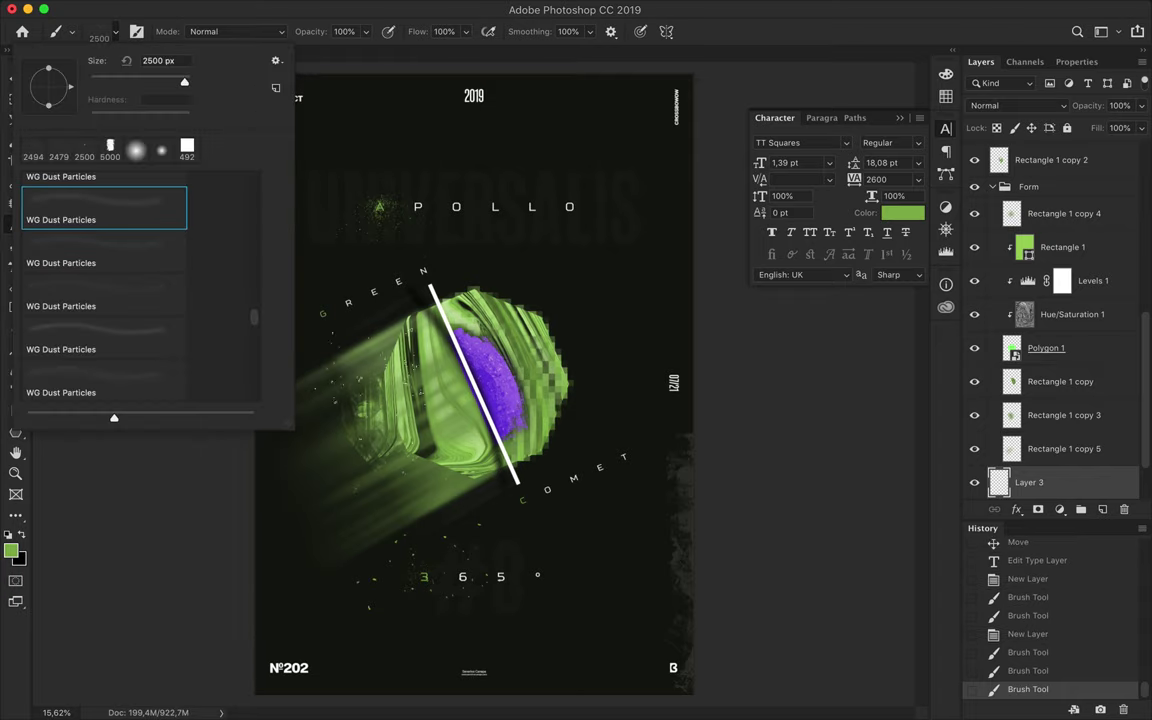
pyautogui.press('Return')
pyautogui.click(410, 200)
pyautogui.click(118, 33)
pyautogui.click(104, 290)
pyautogui.press('Return')
# Add Layer 4 inside the Form group and paint dust particles on it
pyautogui.scroll(5, 1079, 370)
pyautogui.click(1080, 370)
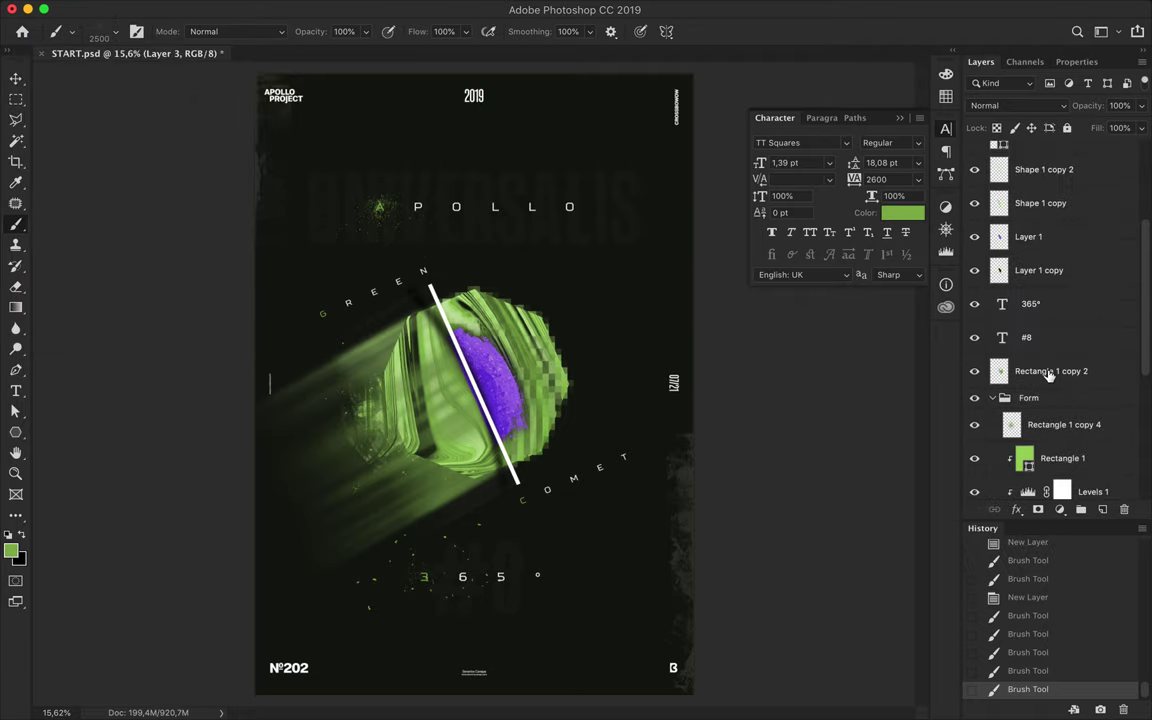
pyautogui.scroll(-1, 1045, 345)
pyautogui.click(1059, 350)
pyautogui.click(1102, 509)
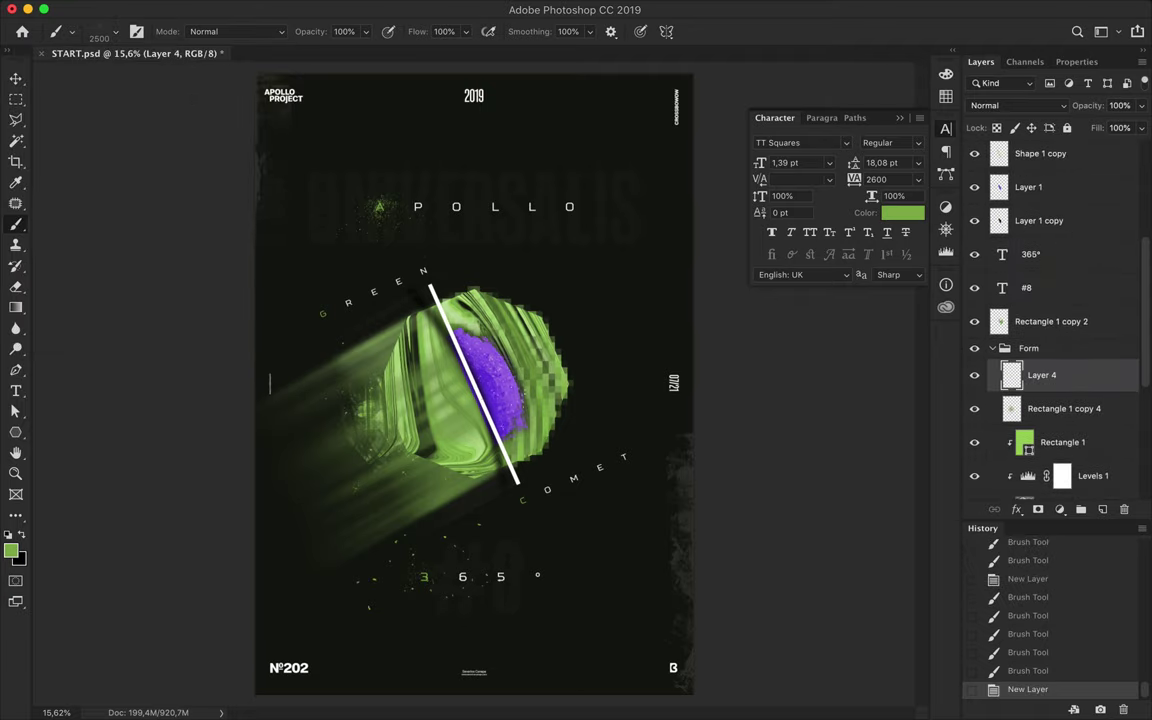
pyautogui.click(116, 32)
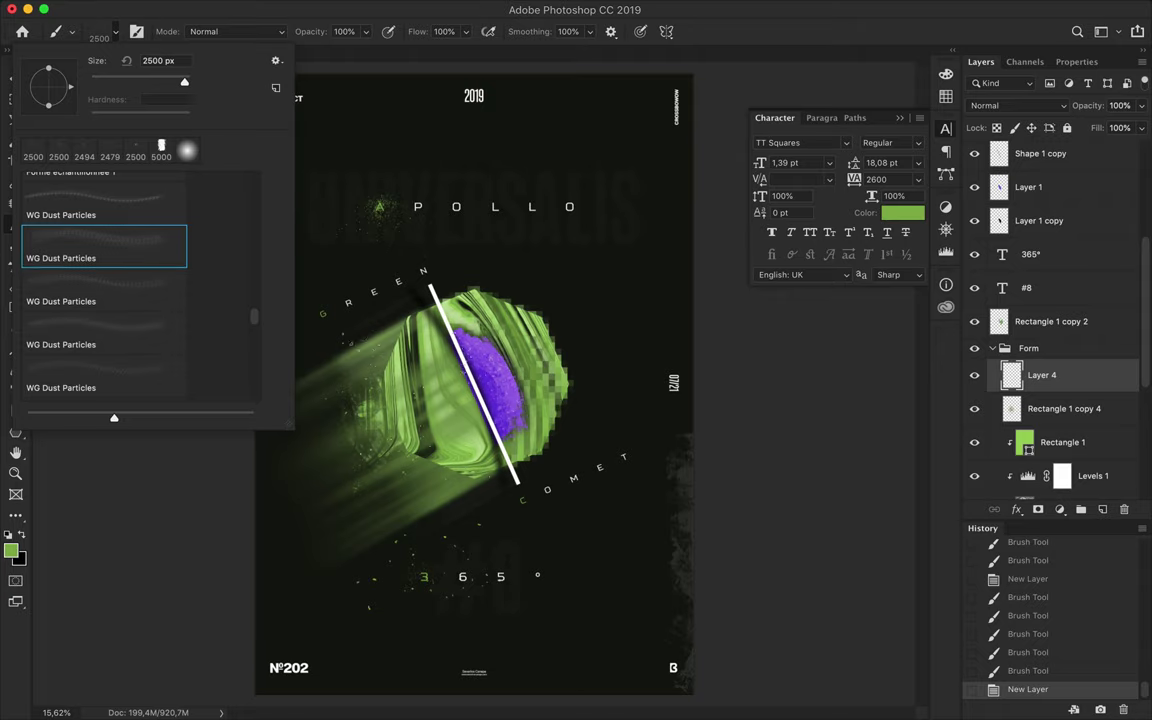
pyautogui.press('Return')
pyautogui.click(270, 384)
pyautogui.scroll(-2, 467, 380)
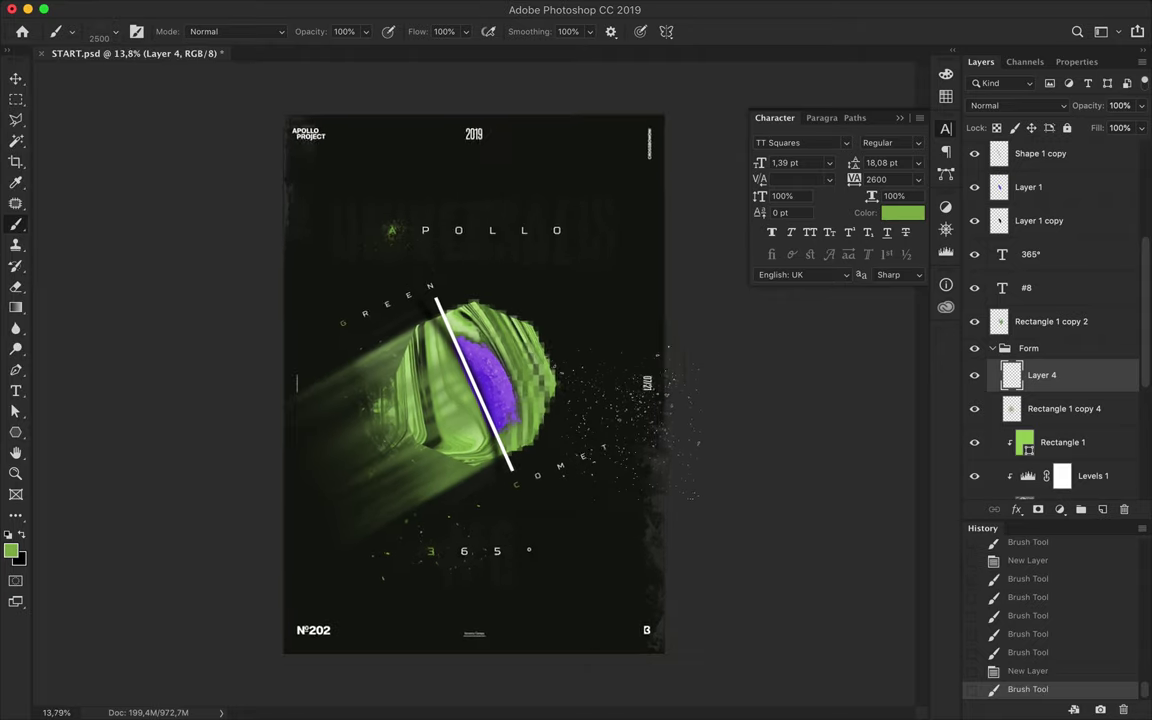
# Try the SpaceBrush-01 and SpaceBrush-09 presets with a test dab on the poster
pyautogui.click(116, 36)
pyautogui.scroll(5, 118, 312)
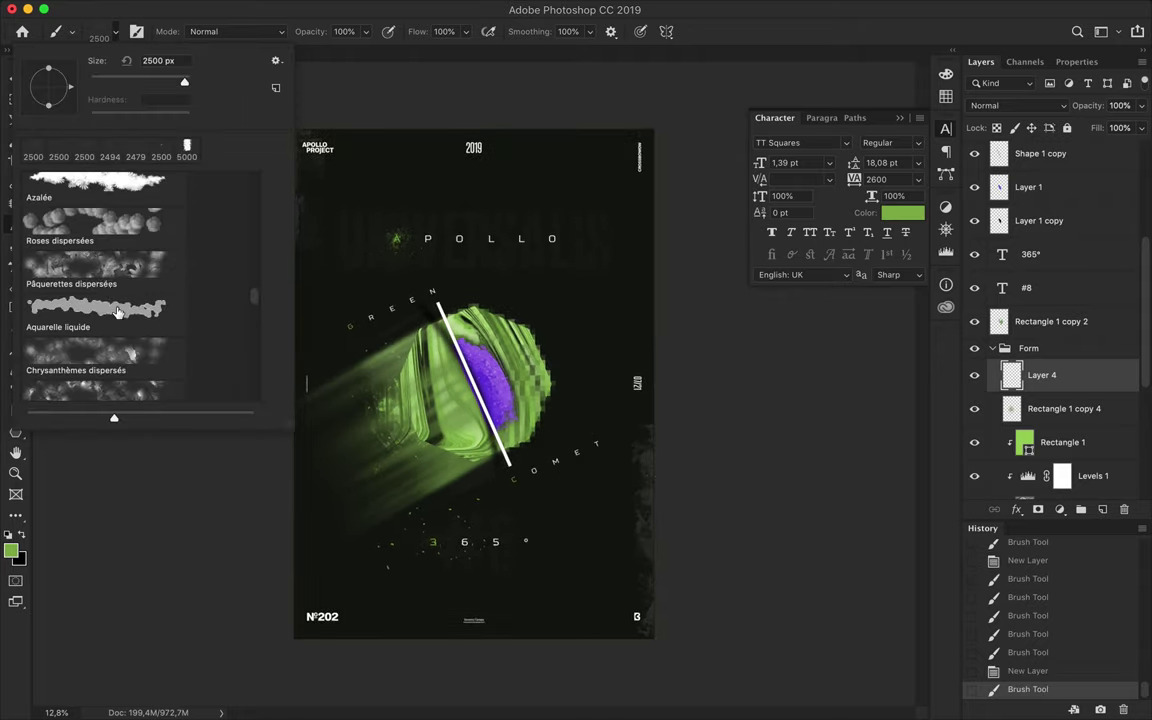
pyautogui.scroll(-5, 129, 270)
pyautogui.click(128, 240)
pyautogui.scroll(2, 141, 226)
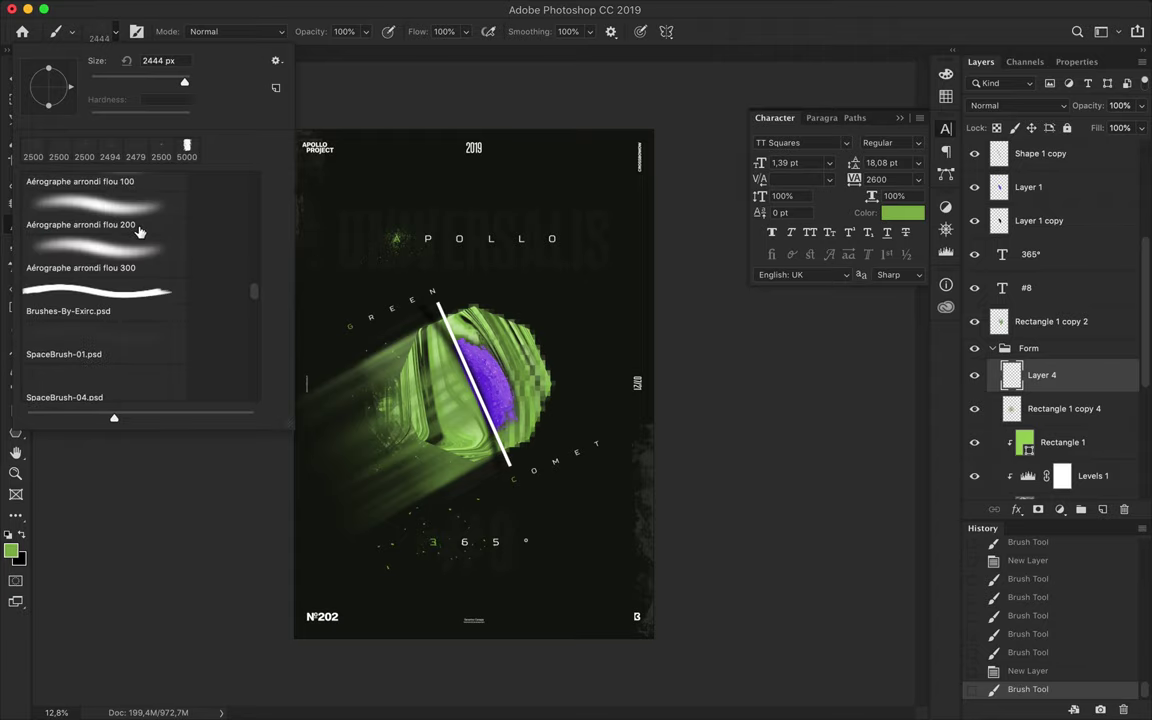
pyautogui.press('.')
pyautogui.press('.')
pyautogui.press('.')
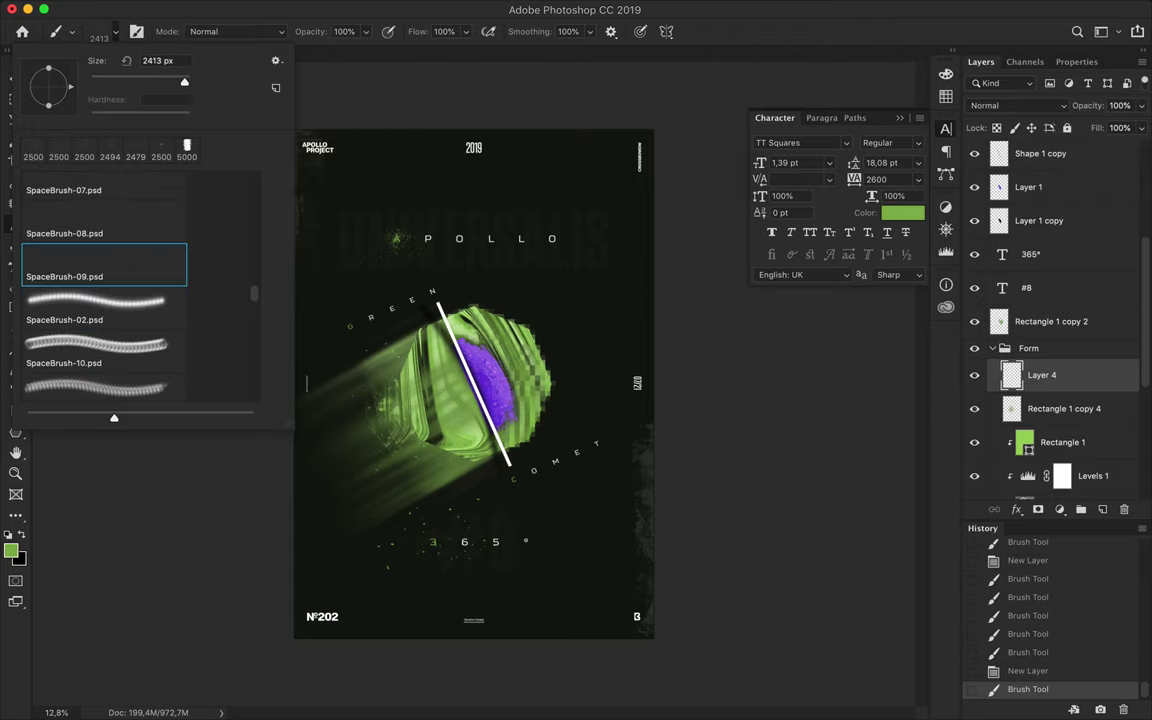
pyautogui.click(749, 397)
# Browse up the preset list, trying the Default.jpg and a square drop-shadow brush
pyautogui.click(115, 31)
pyautogui.scroll(3, 118, 234)
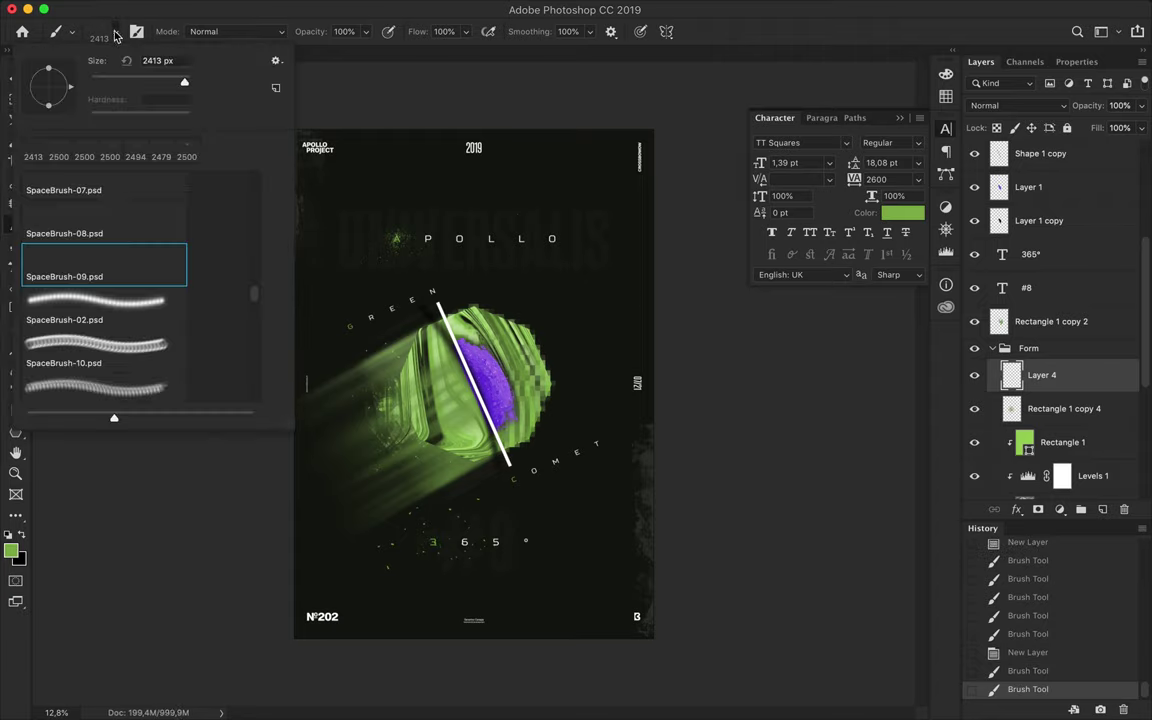
pyautogui.scroll(3, 118, 234)
pyautogui.scroll(3, 118, 234)
pyautogui.scroll(3, 120, 236)
pyautogui.scroll(5, 118, 236)
pyautogui.scroll(5, 118, 236)
pyautogui.scroll(2, 118, 236)
pyautogui.click(118, 242)
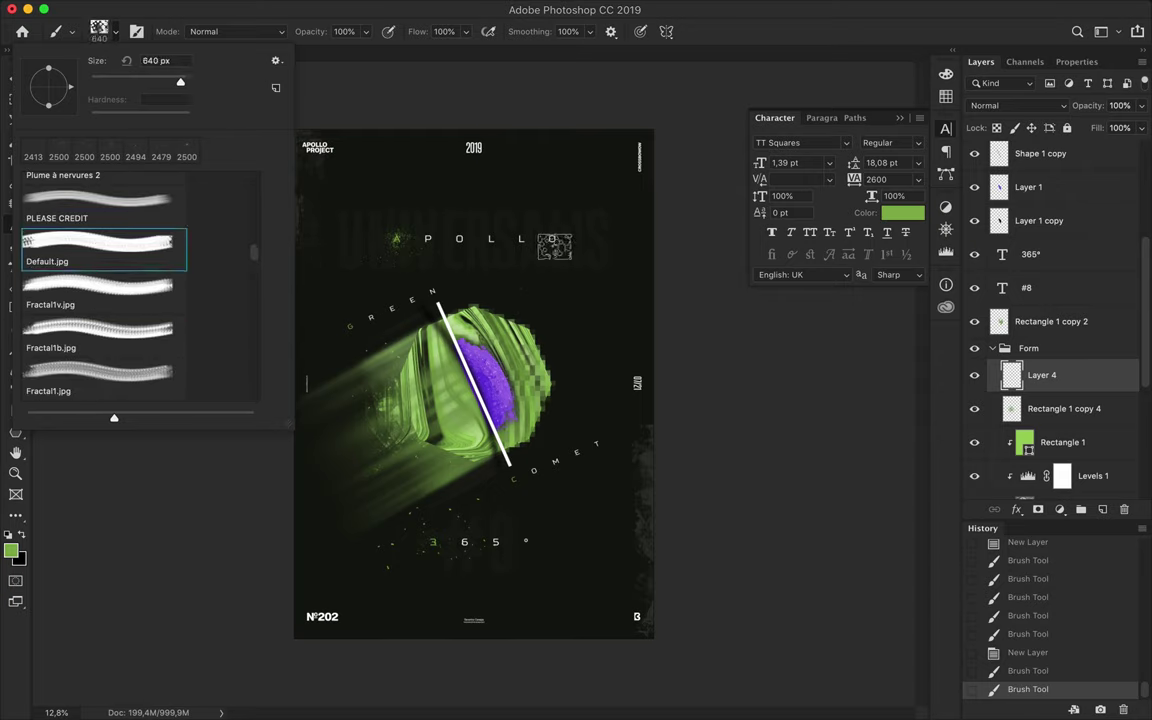
pyautogui.scroll(5, 73, 307)
pyautogui.click(73, 307)
# Select the 1296 px ADR_Fog-Brushes_110 brush and paint a faint green haze around the A
pyautogui.scroll(5, 73, 307)
pyautogui.scroll(5, 73, 307)
pyautogui.scroll(5, 73, 307)
pyautogui.scroll(-5, 73, 307)
pyautogui.scroll(-5, 73, 307)
pyautogui.scroll(-5, 73, 307)
pyautogui.scroll(-5, 73, 307)
pyautogui.scroll(-5, 73, 307)
pyautogui.scroll(-5, 73, 307)
pyautogui.scroll(-5, 73, 307)
pyautogui.scroll(-5, 73, 307)
pyautogui.scroll(-5, 73, 307)
pyautogui.click(70, 280)
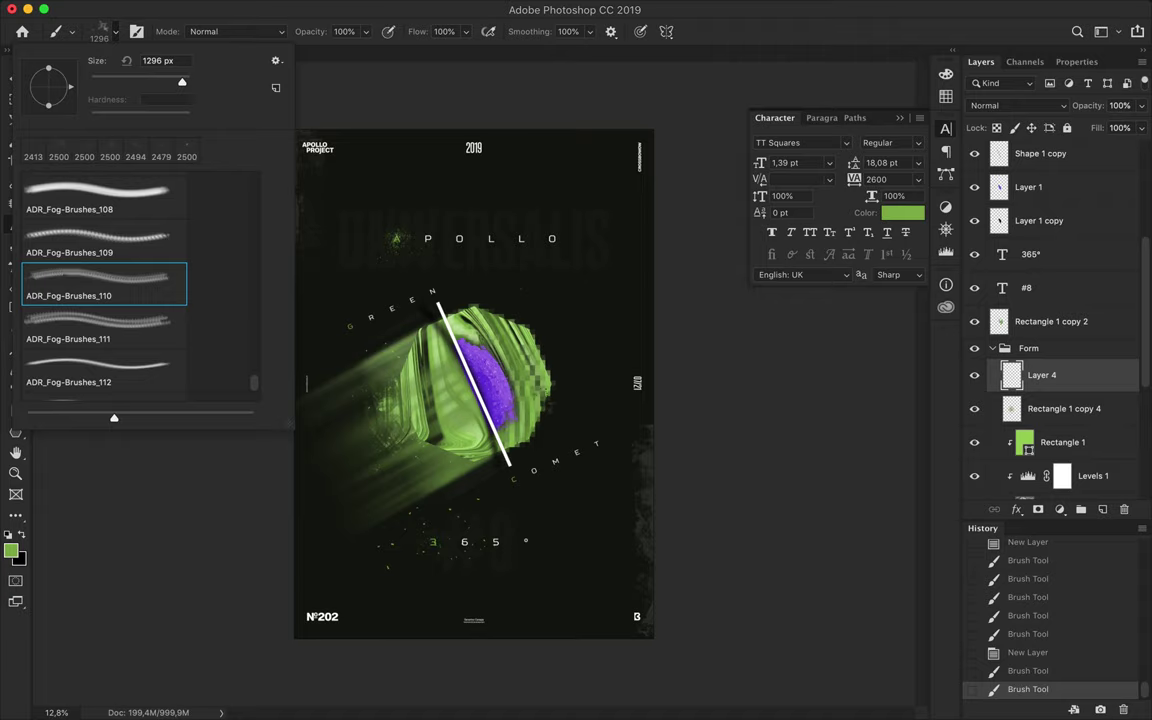
pyautogui.click(395, 237)
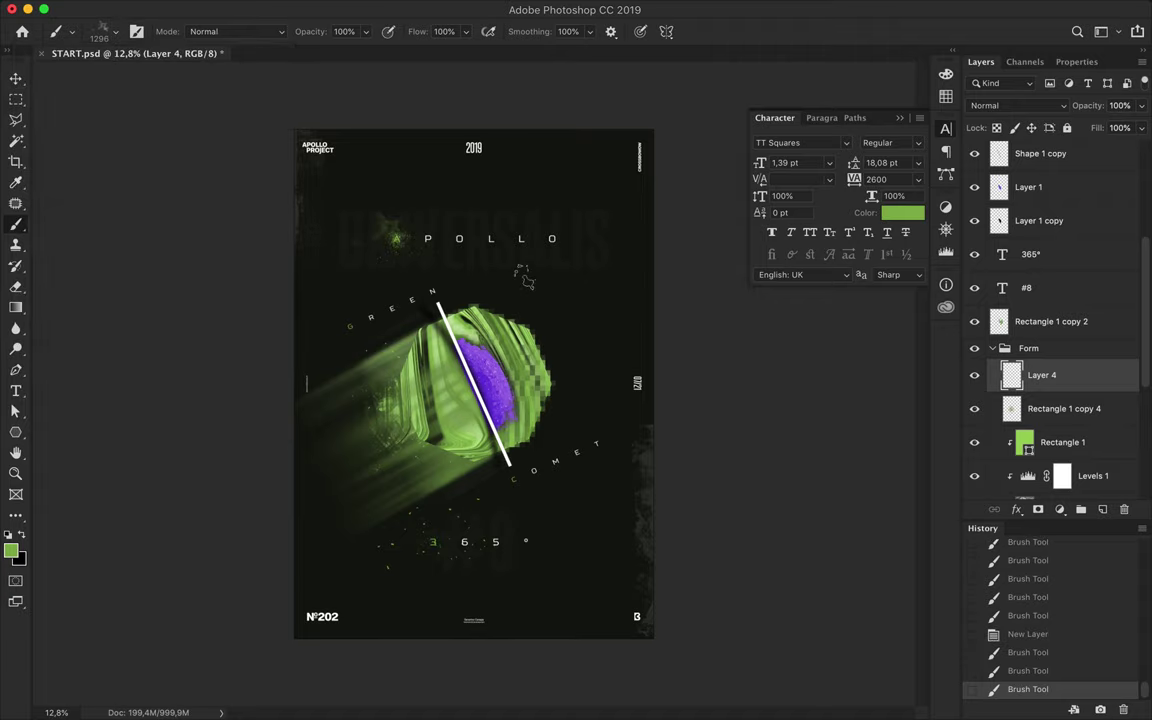
# Stamp fog at the top-right corner with a 2044 px brush and ADR_Fog-Brushes_108 at bottom centre
pyautogui.click(105, 31)
pyautogui.click(100, 240)
pyautogui.click(595, 140)
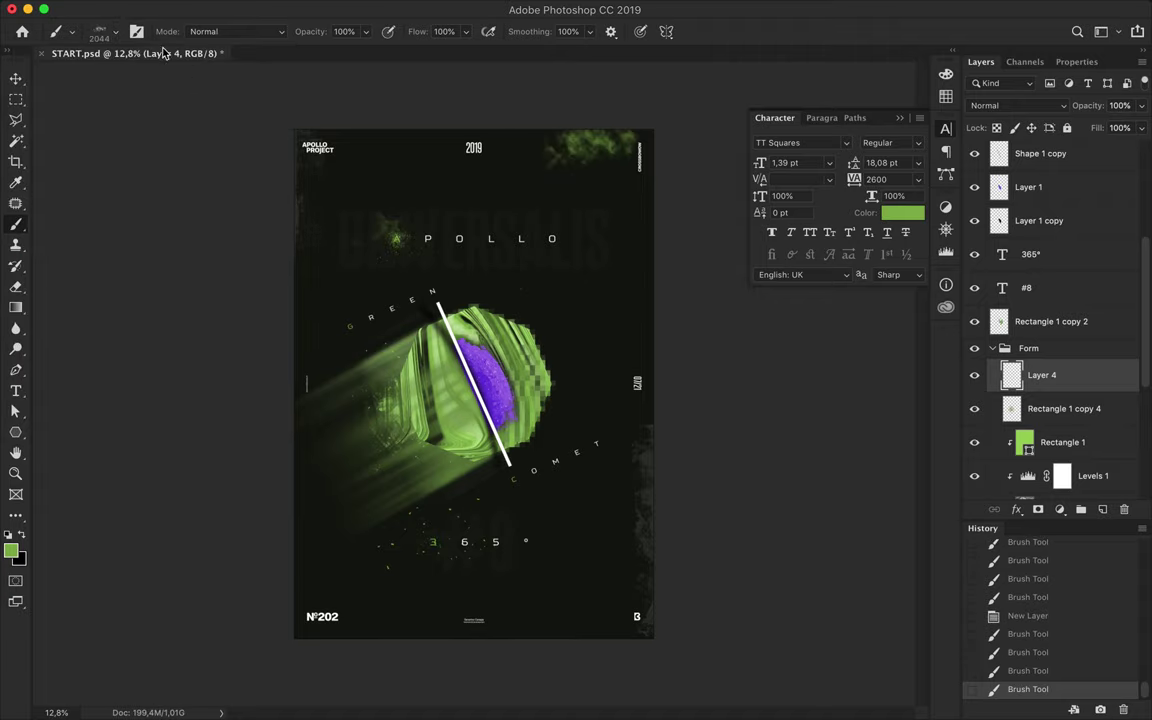
pyautogui.click(115, 32)
pyautogui.click(125, 200)
pyautogui.click(590, 605)
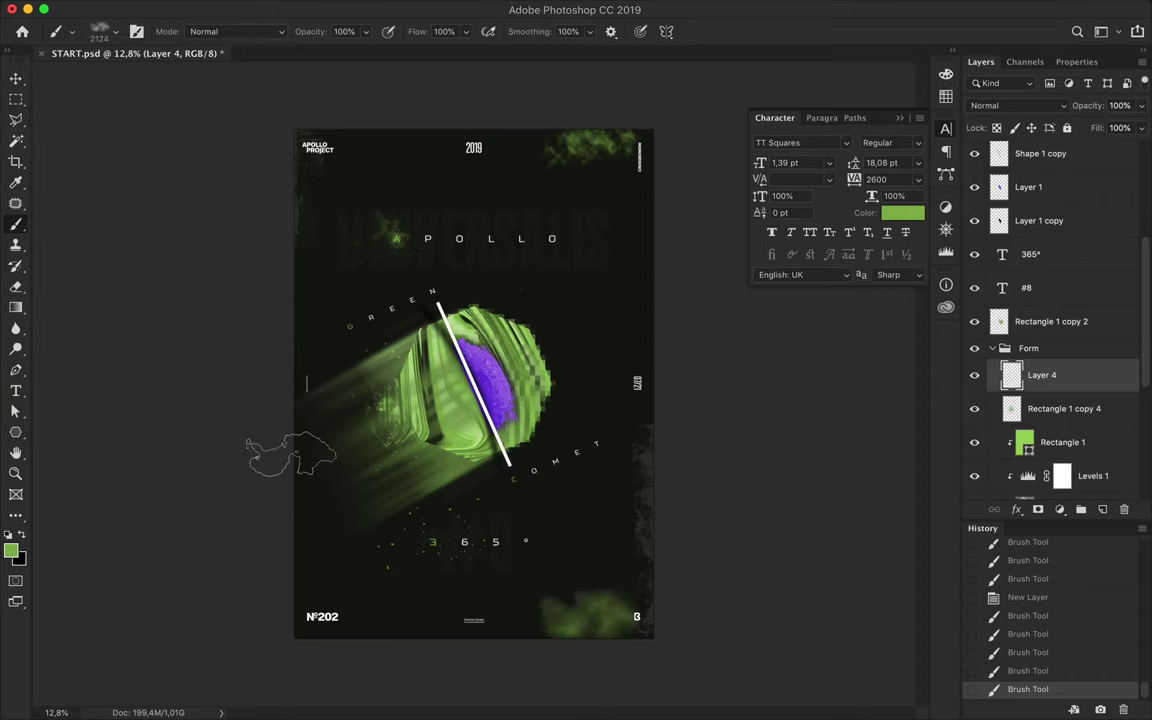
pyautogui.hotkey('ctrl', 'z')
pyautogui.click(515, 605)
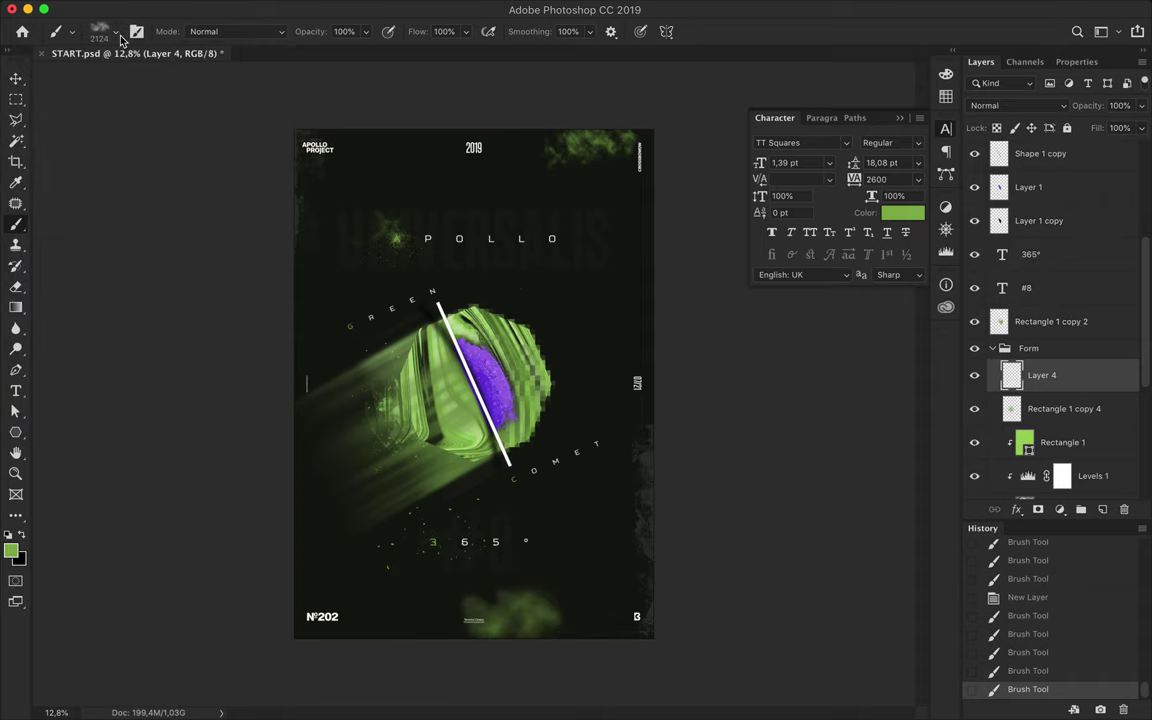
# On a new Layer 5, paint fainter fog with a 2488 px brush at 26% opacity
pyautogui.click(105, 31)
pyautogui.scroll(1, 89, 341)
pyautogui.click(89, 341)
pyautogui.click(1102, 509)
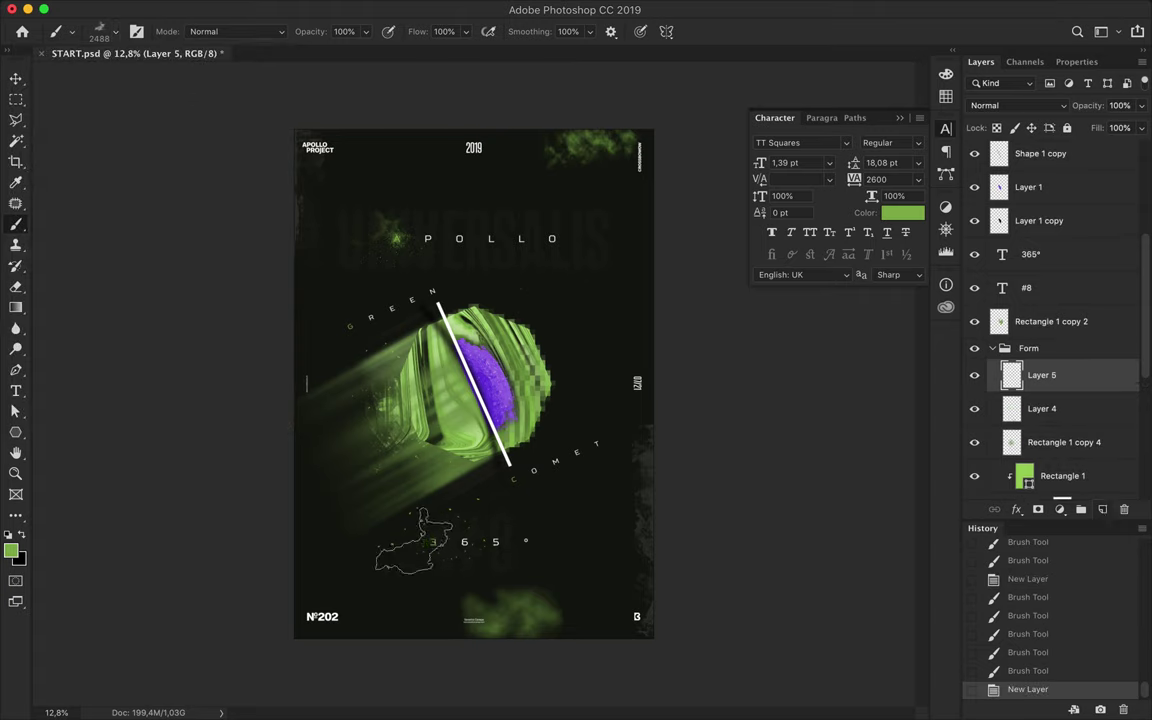
pyautogui.click(522, 452)
pyautogui.hotkey('ctrl', 'z')
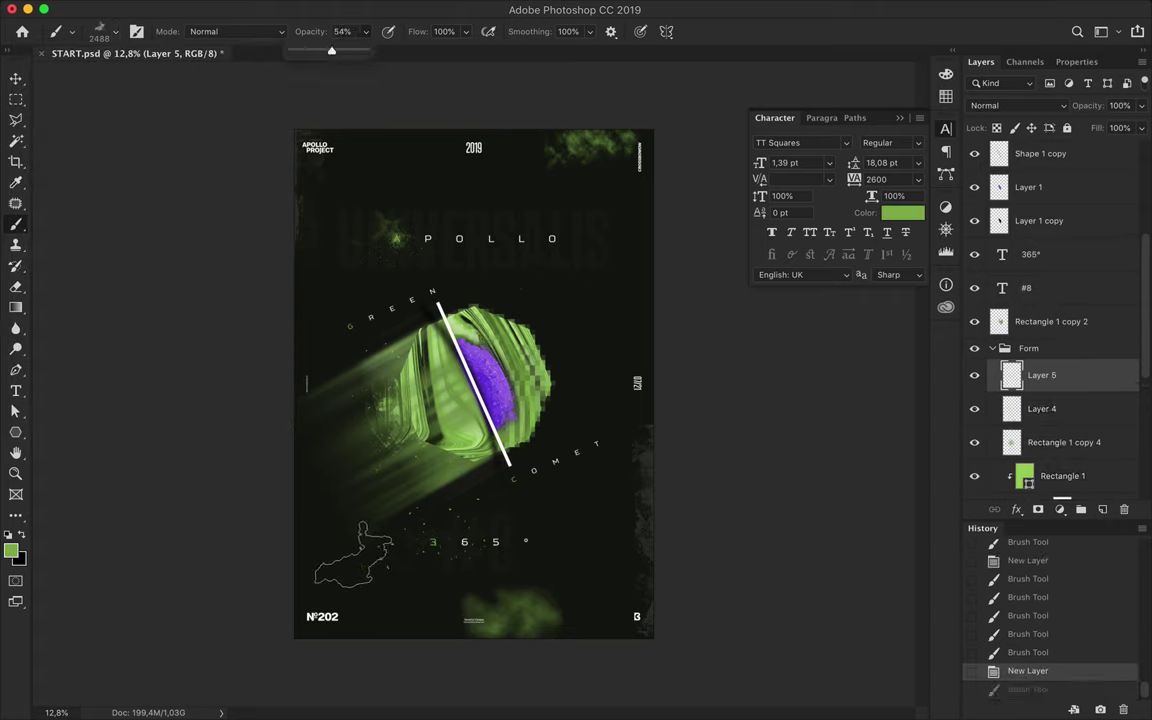
pyautogui.click(354, 555)
pyautogui.hotkey('ctrl', 'z')
pyautogui.write('26')
pyautogui.click(349, 514)
# Keep Normal blend mode and paint fog near COMET with ADR_Fog-Brushes_105
pyautogui.click(262, 31)
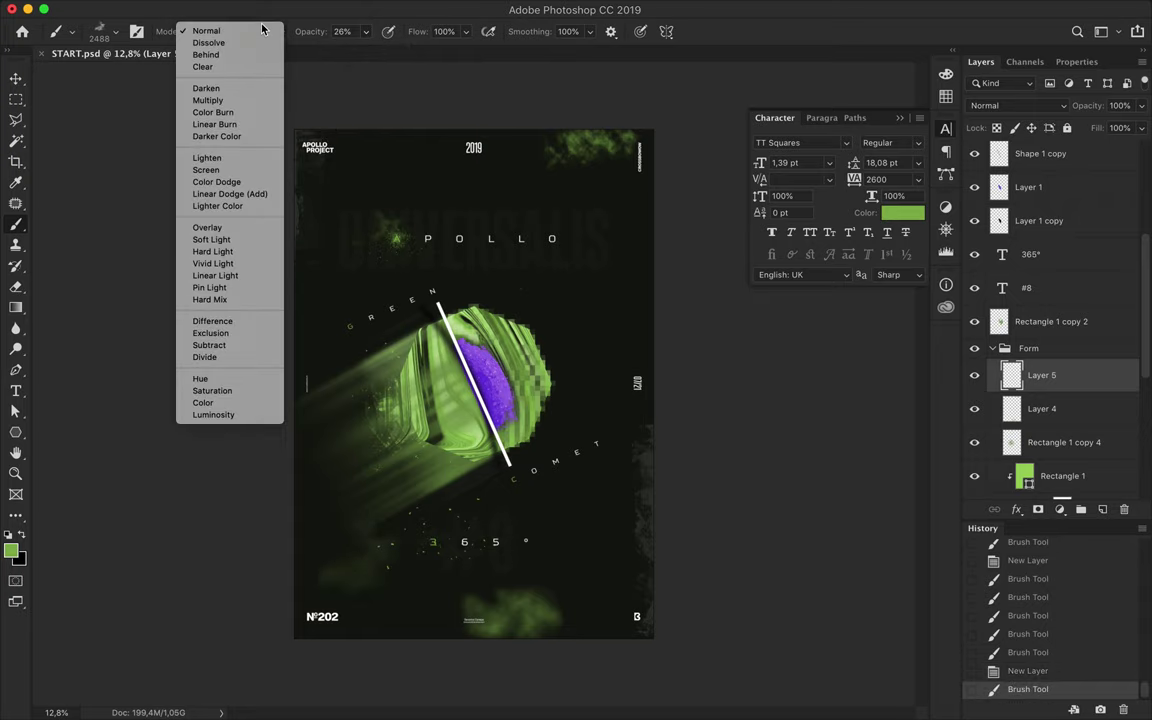
pyautogui.click(116, 31)
pyautogui.click(100, 314)
pyautogui.click(113, 33)
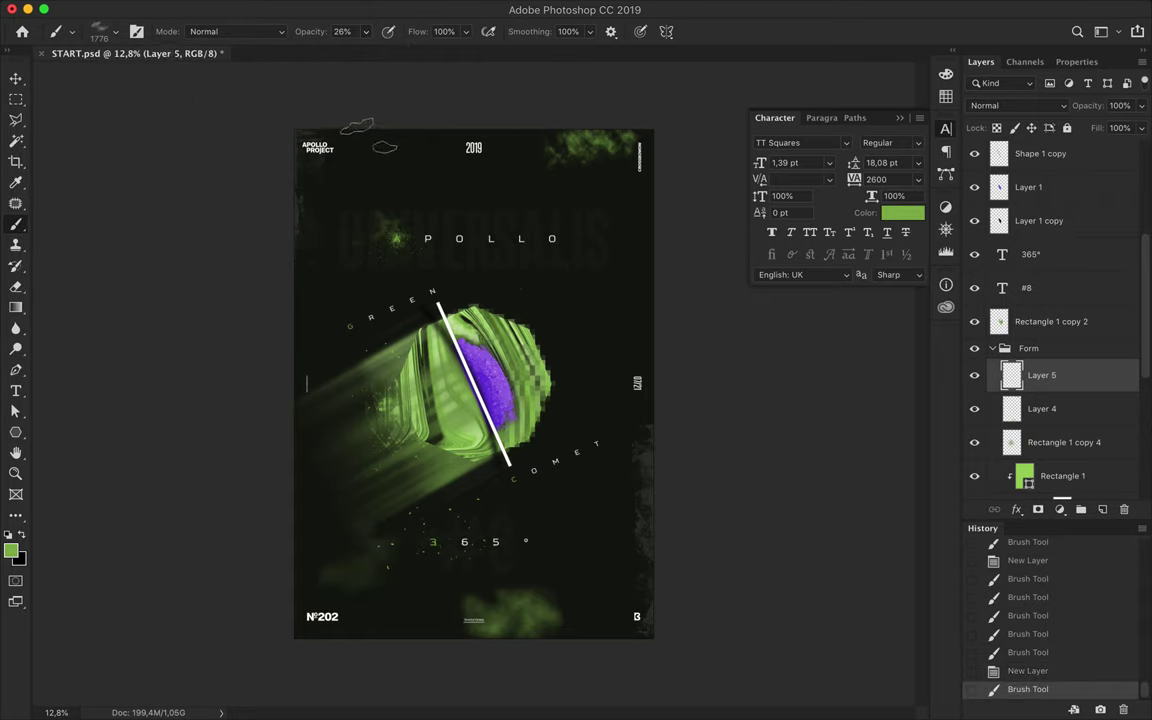
pyautogui.click(113, 31)
pyautogui.doubleClick(90, 240)
pyautogui.click(113, 31)
pyautogui.click(93, 233)
# Paint another fog stroke with the ADR_Fog-Brushes_103 brush
pyautogui.click(589, 450)
pyautogui.click(113, 31)
pyautogui.click(95, 195)
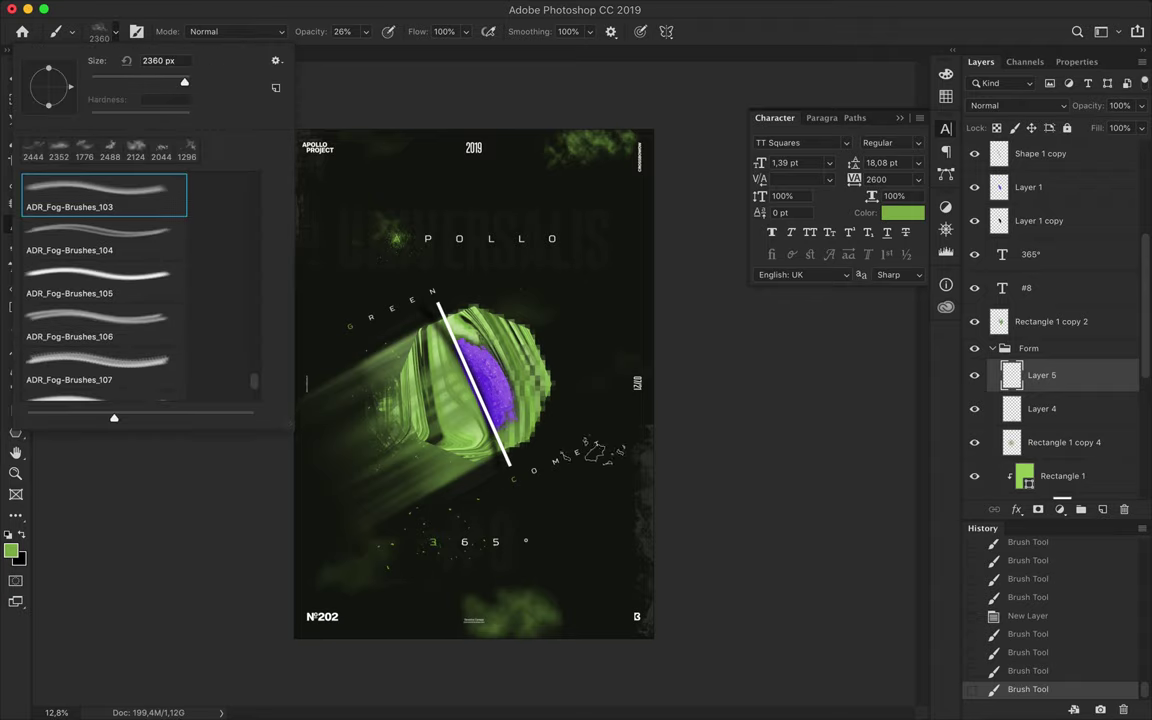
pyautogui.click(573, 447)
pyautogui.click(100, 31)
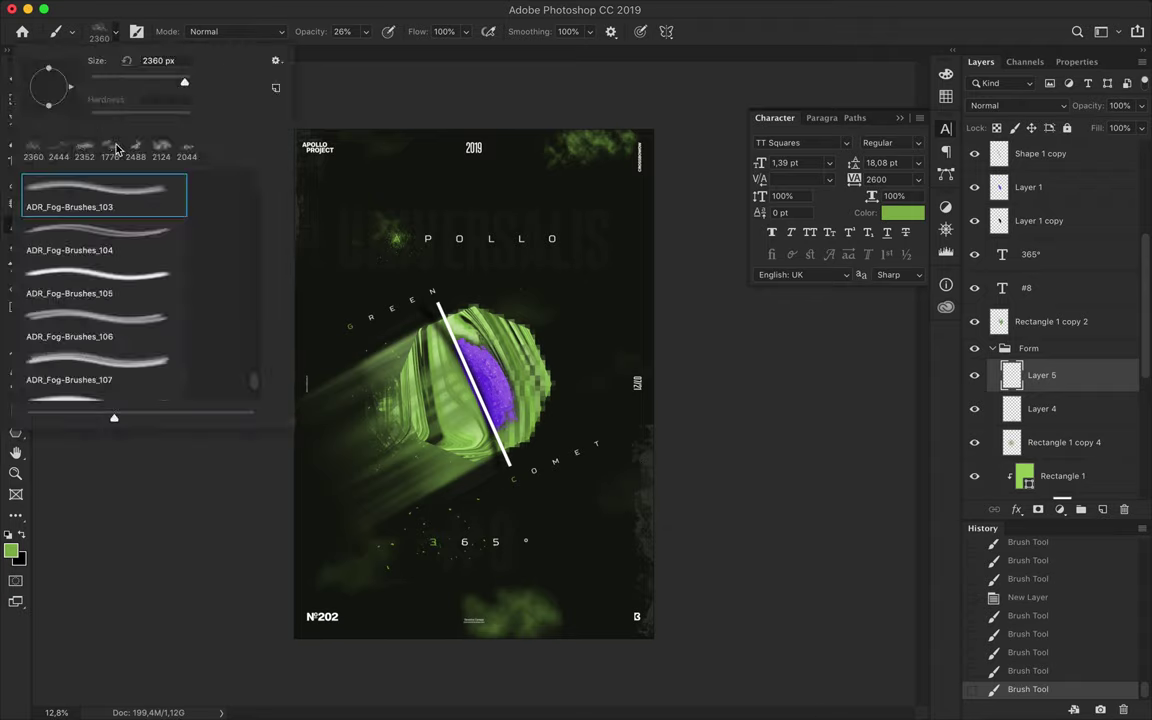
# Paint a smaller fog wisp with ADR_Fog-Brushes_99 at 969 px, discarding an 877 px trial
pyautogui.click(108, 31)
pyautogui.click(92, 332)
pyautogui.click(632, 254)
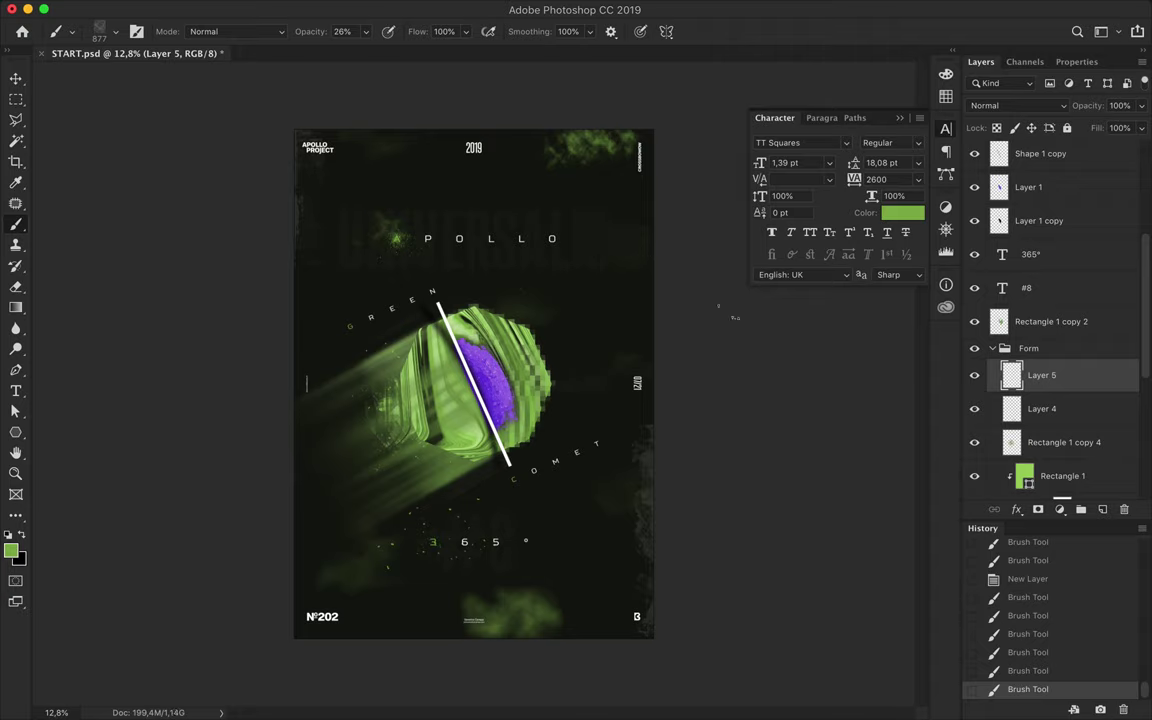
pyautogui.hotkey('ctrl', 'z')
pyautogui.click(100, 31)
pyautogui.click(100, 290)
pyautogui.click(101, 210)
pyautogui.click(661, 449)
pyautogui.scroll(-5, 1062, 383)
# Convert Background copy to a smart object and add 58.91% Uniform monochromatic noise
pyautogui.click(1075, 478)
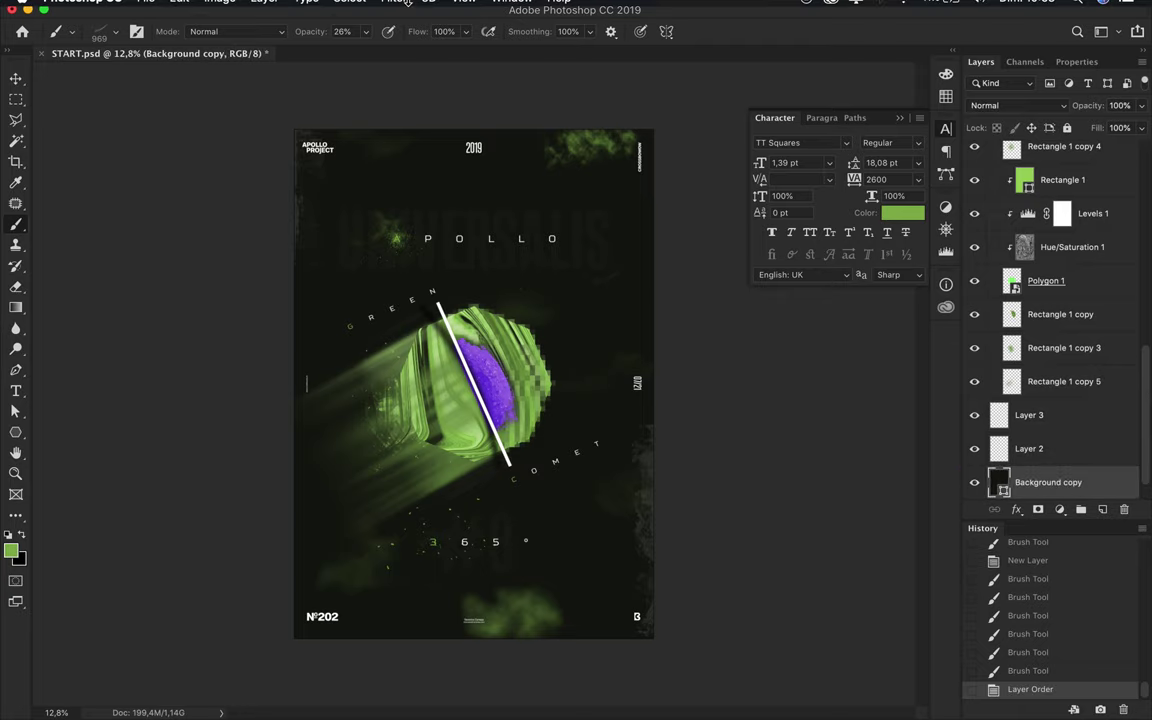
pyautogui.click(395, 9)
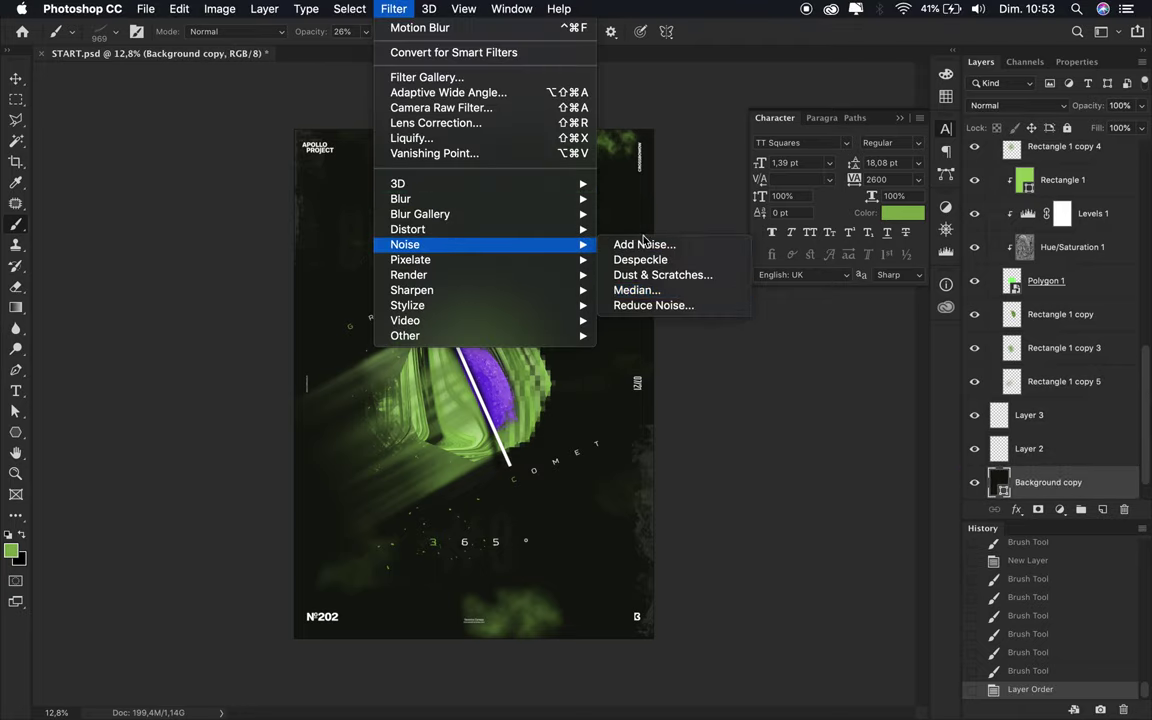
pyautogui.click(645, 248)
pyautogui.click(726, 249)
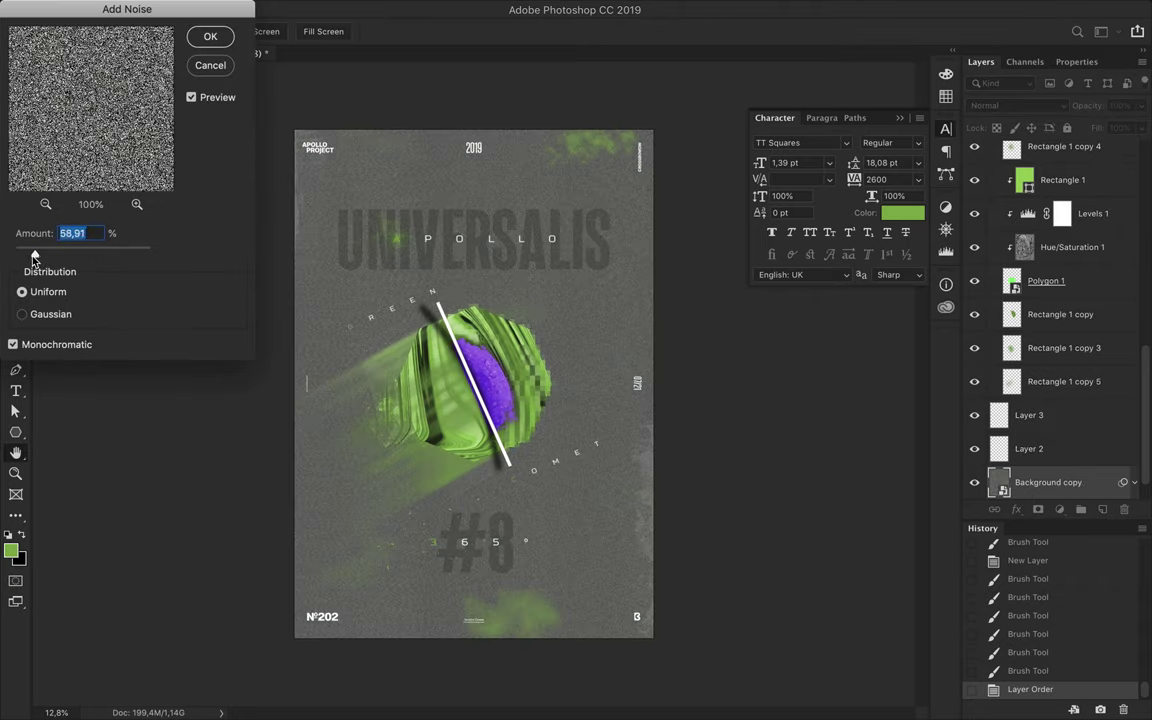
pyautogui.click(209, 39)
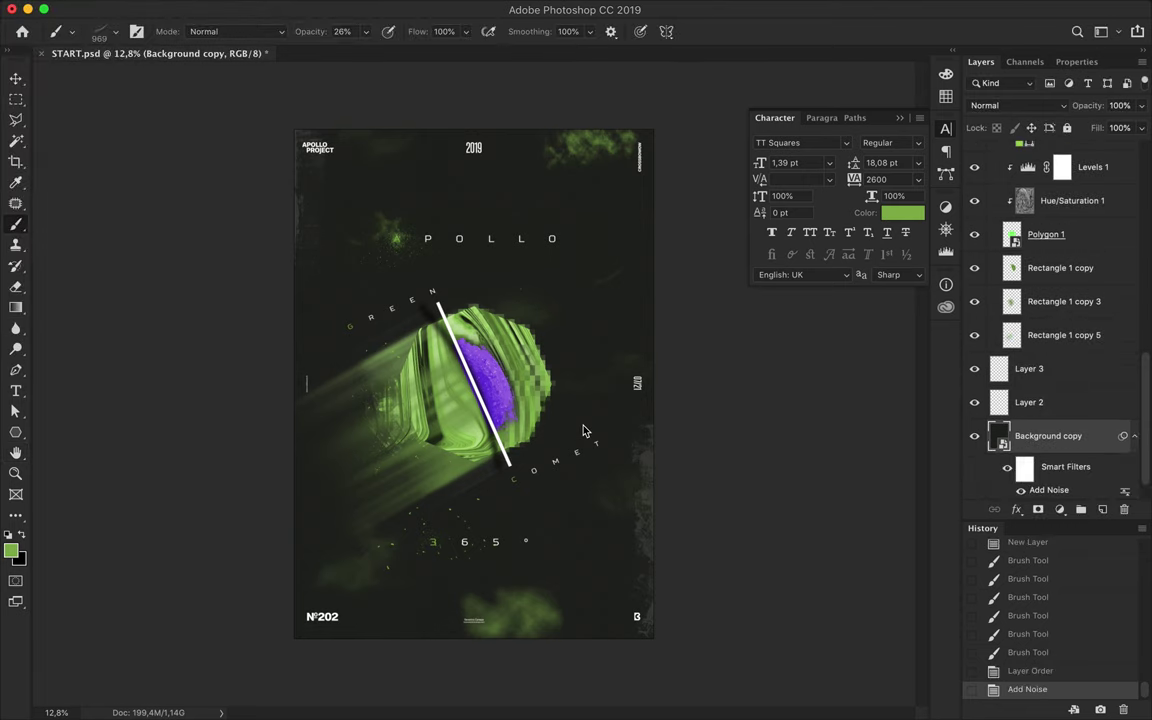
pyautogui.scroll(1, 586, 428)
pyautogui.scroll(1, 455, 299)
pyautogui.scroll(1, 455, 299)
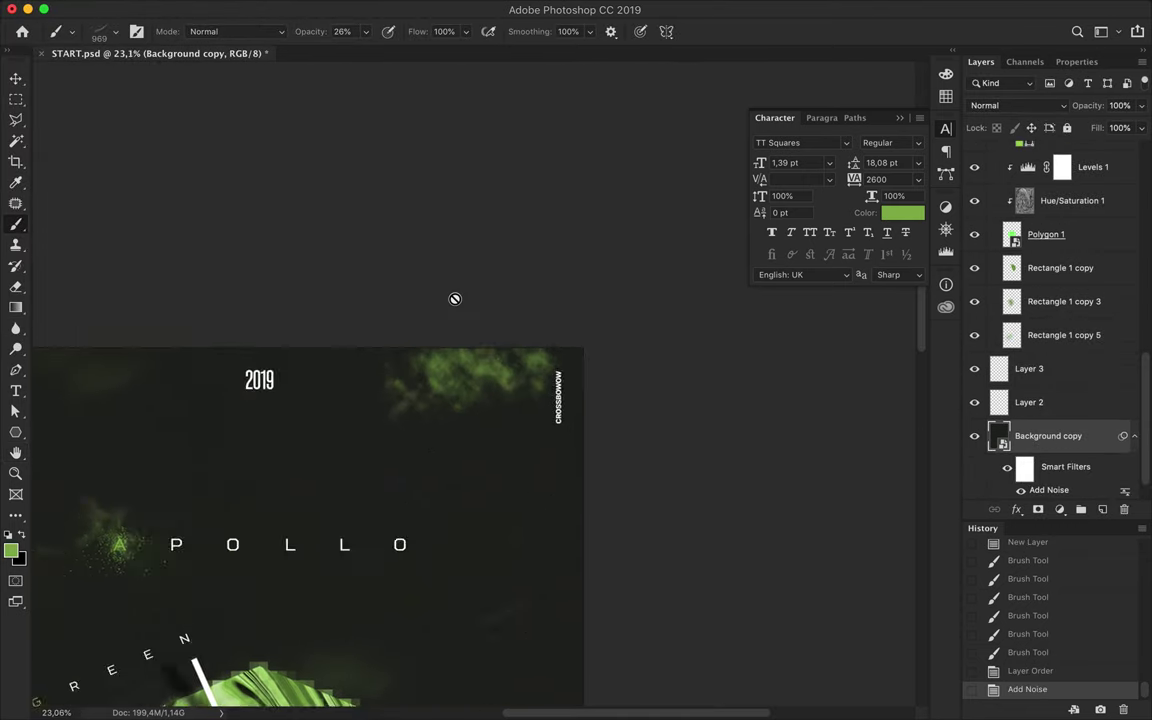
pyautogui.scroll(2, 454, 299)
pyautogui.scroll(2, 455, 300)
pyautogui.rightClick(1106, 437)
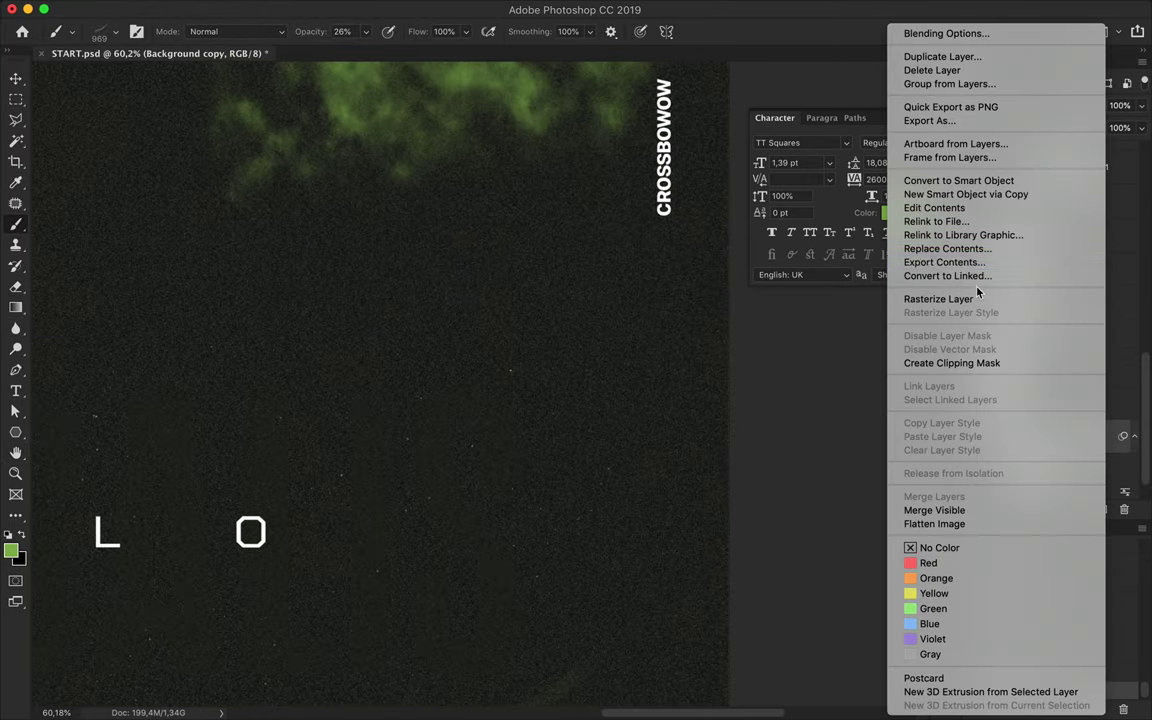
# Rasterize the noise layer and add a Levels adjustment with black point 52 and white point 134
pyautogui.click(845, 267)
pyautogui.press('w')
pyautogui.scroll(1, 419, 277)
pyautogui.scroll(4, 419, 277)
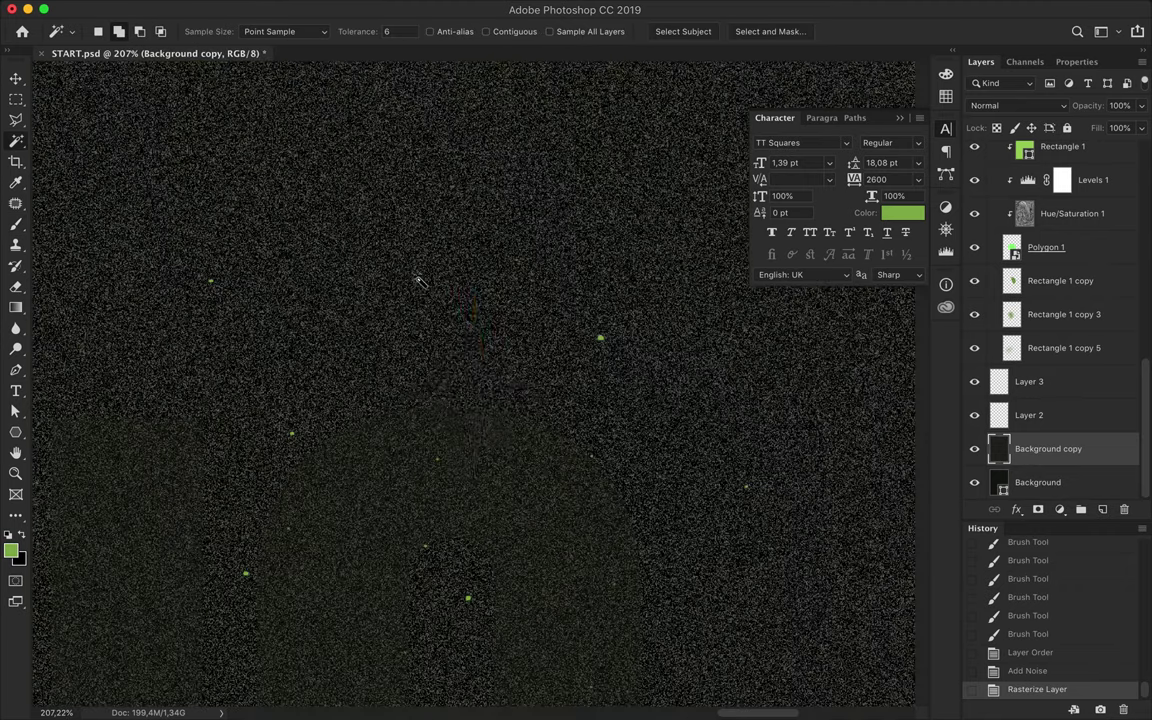
pyautogui.scroll(2, 418, 276)
pyautogui.click(1059, 508)
pyautogui.click(1050, 590)
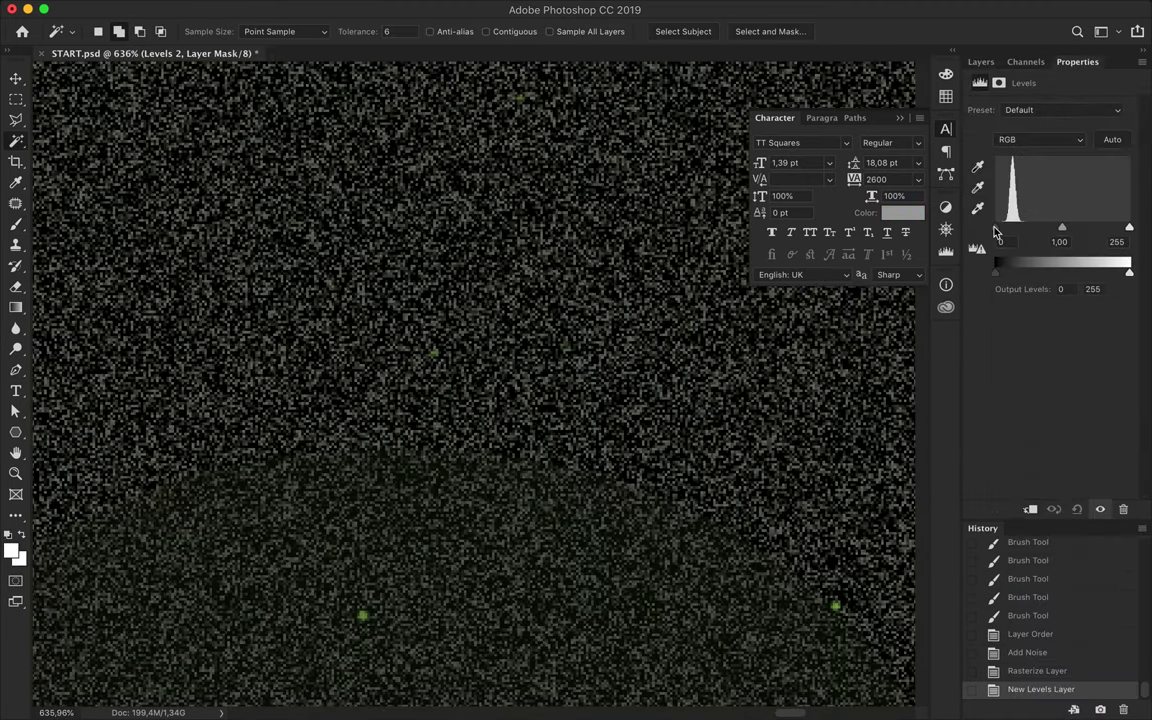
pyautogui.moveTo(995, 228); pyautogui.dragTo(1024, 230)
pyautogui.moveTo(1127, 229); pyautogui.dragTo(1062, 231)
# Merge the Levels into the noise layer and delete its dark pixels, leaving only star speckles
pyautogui.click(981, 62)
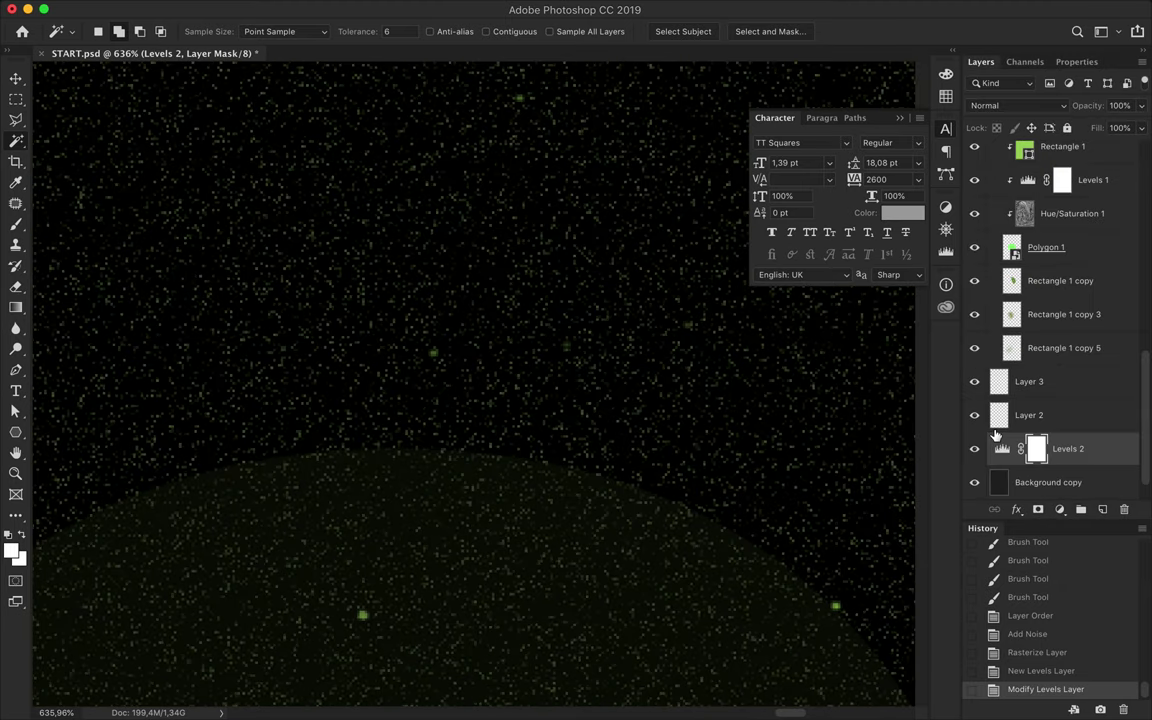
pyautogui.click(1083, 482)
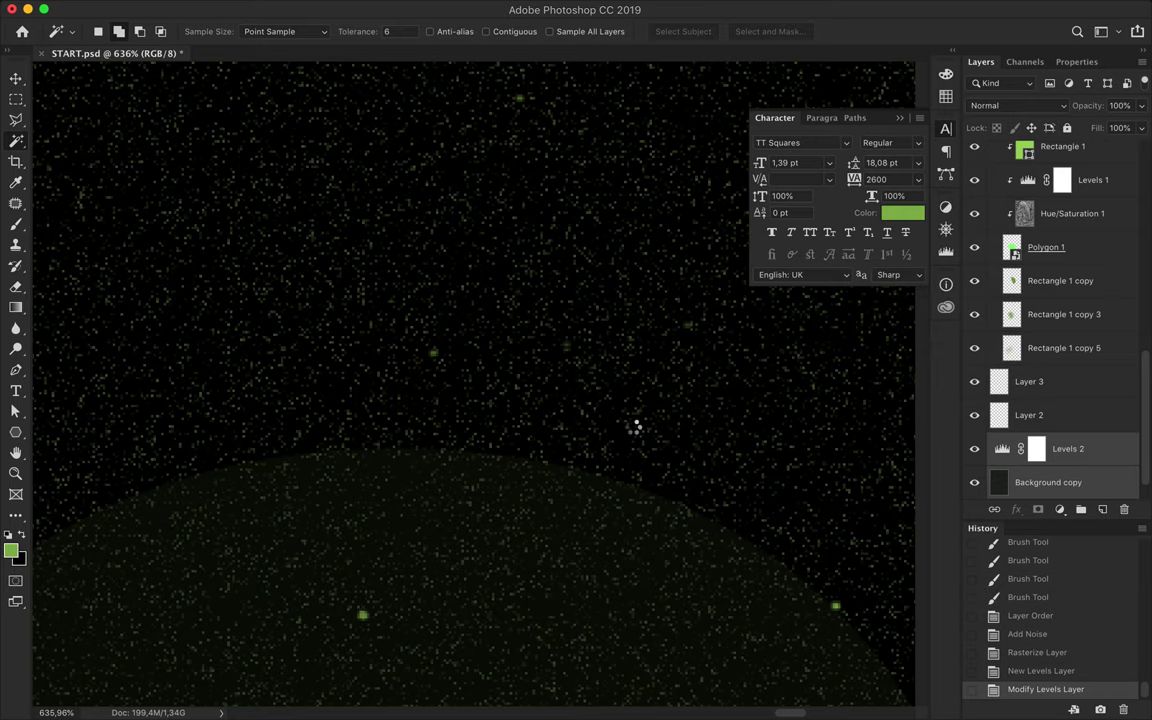
pyautogui.hotkey('ctrl', 'e')
pyautogui.click(619, 427)
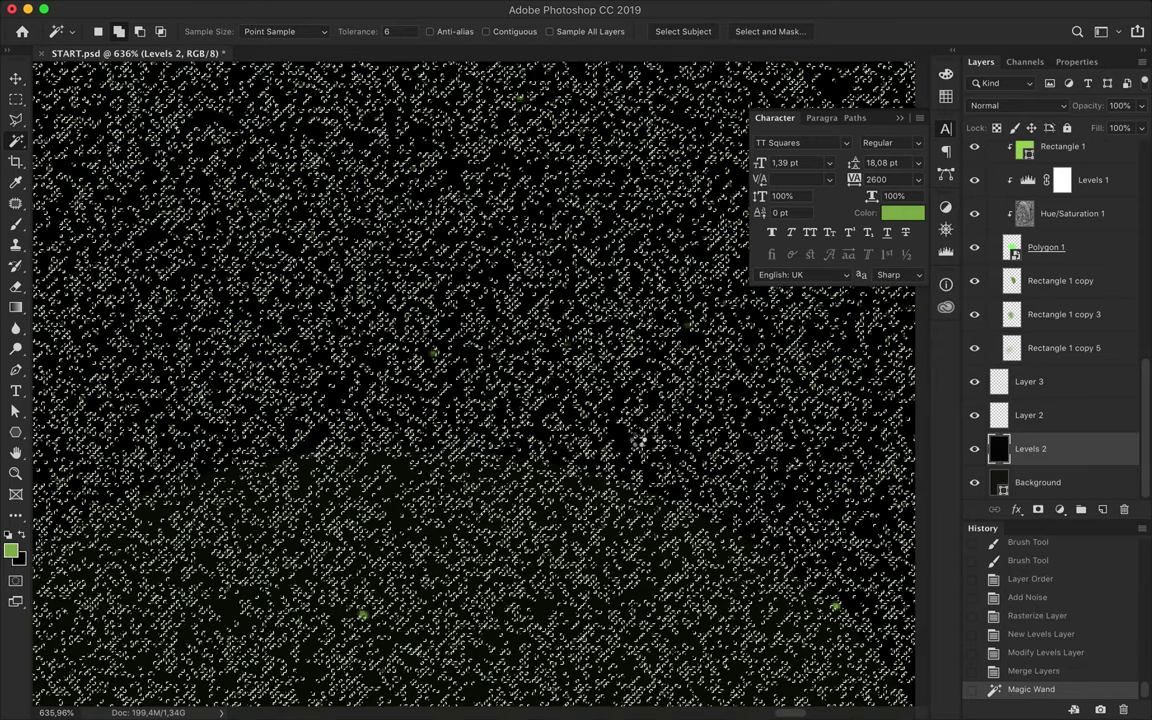
pyautogui.press('Delete')
pyautogui.hotkey('ctrl', 'd')
pyautogui.press('m')
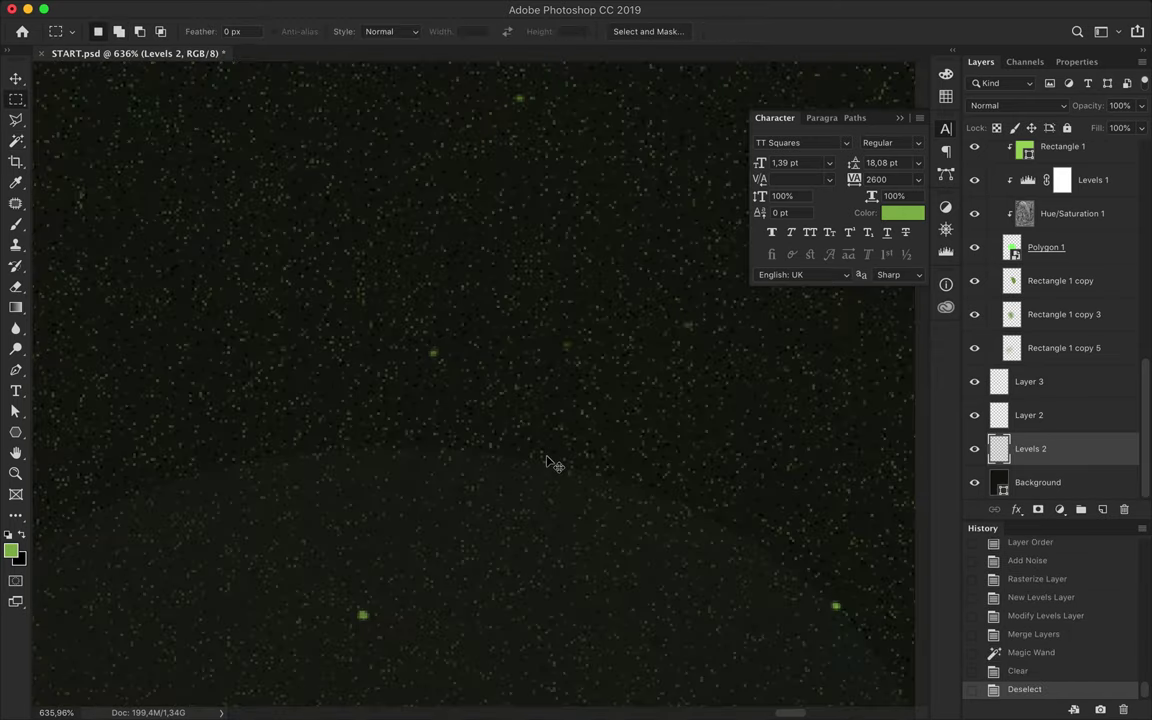
pyautogui.hotkey('ctrl', '0')
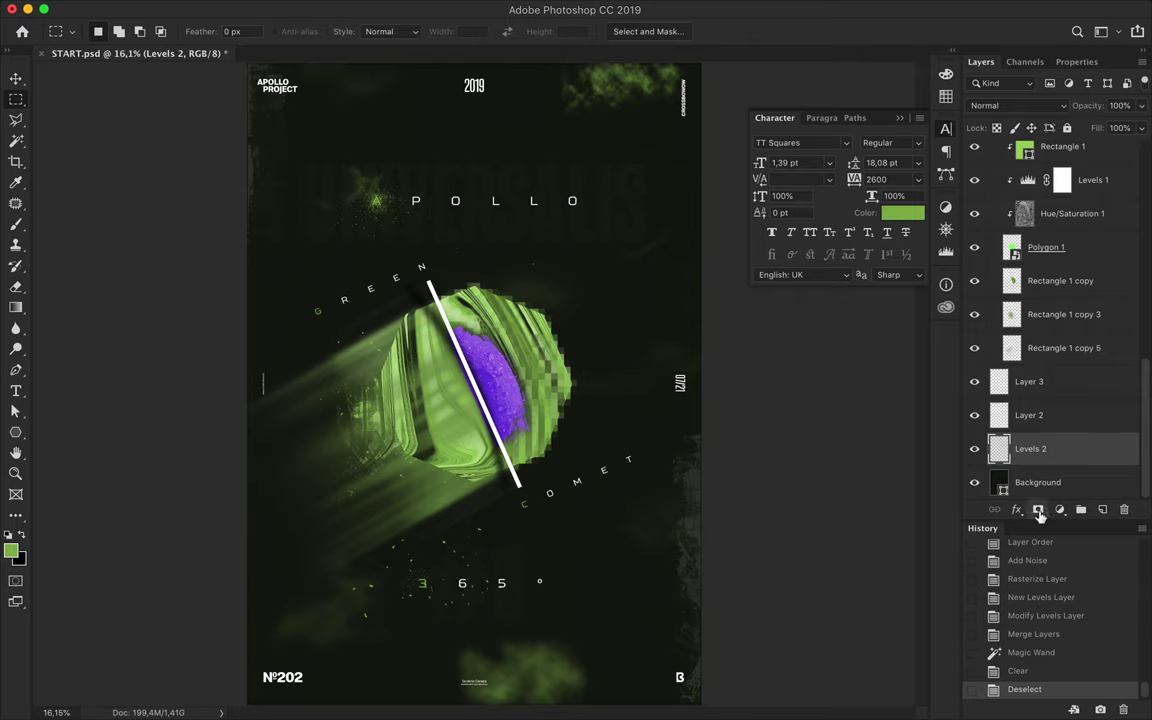
# Mask the Levels 2 speckles layer with a radial gradient, redrawing it once
pyautogui.click(1038, 514)
pyautogui.press('g')
pyautogui.moveTo(470, 384); pyautogui.dragTo(706, 323)
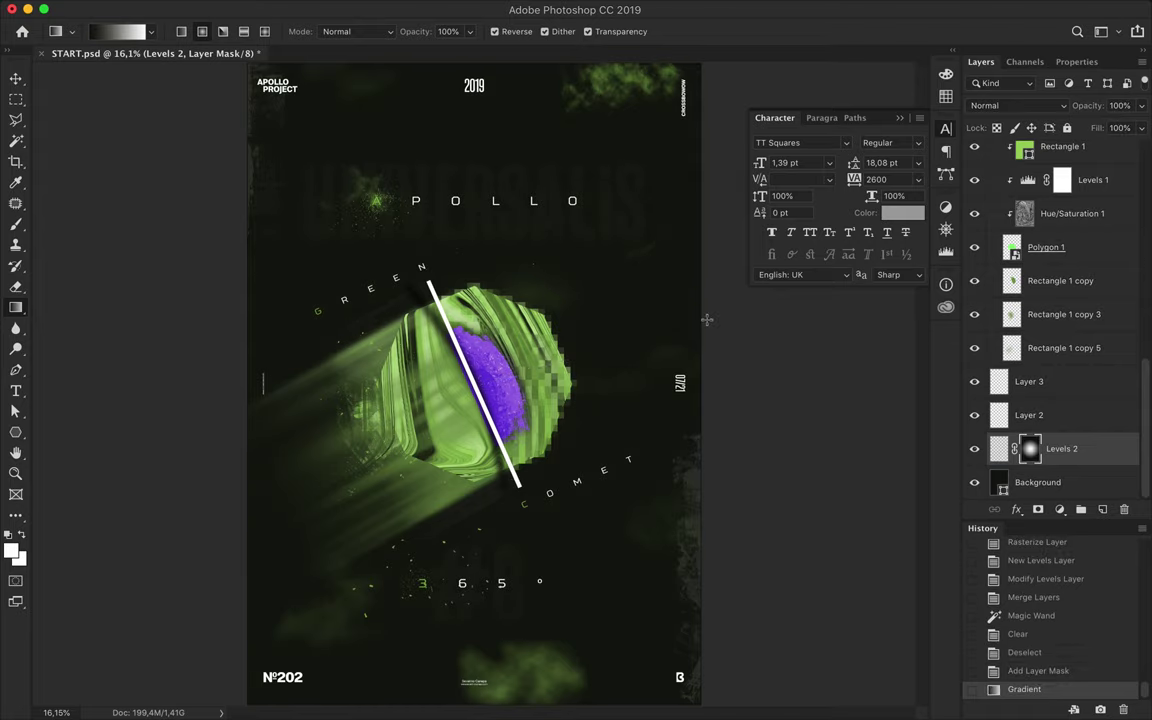
pyautogui.scroll(5, 707, 320)
pyautogui.scroll(5, 614, 309)
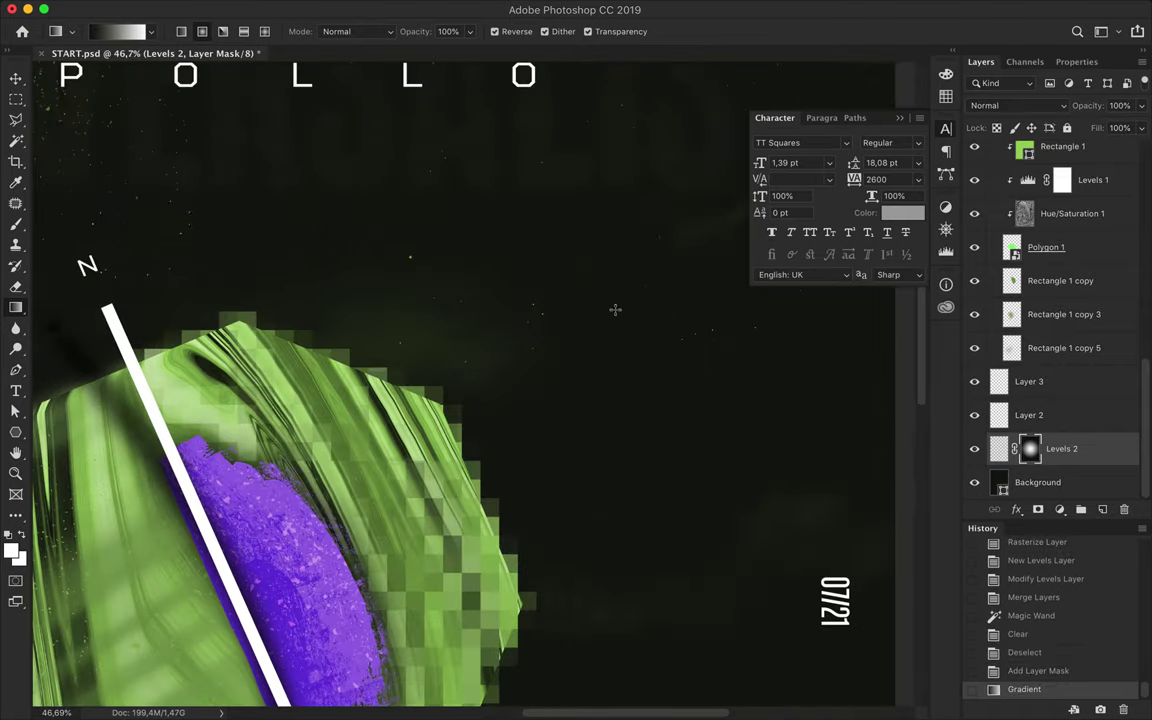
pyautogui.scroll(-2, 412, 428)
pyautogui.scroll(-2, 412, 428)
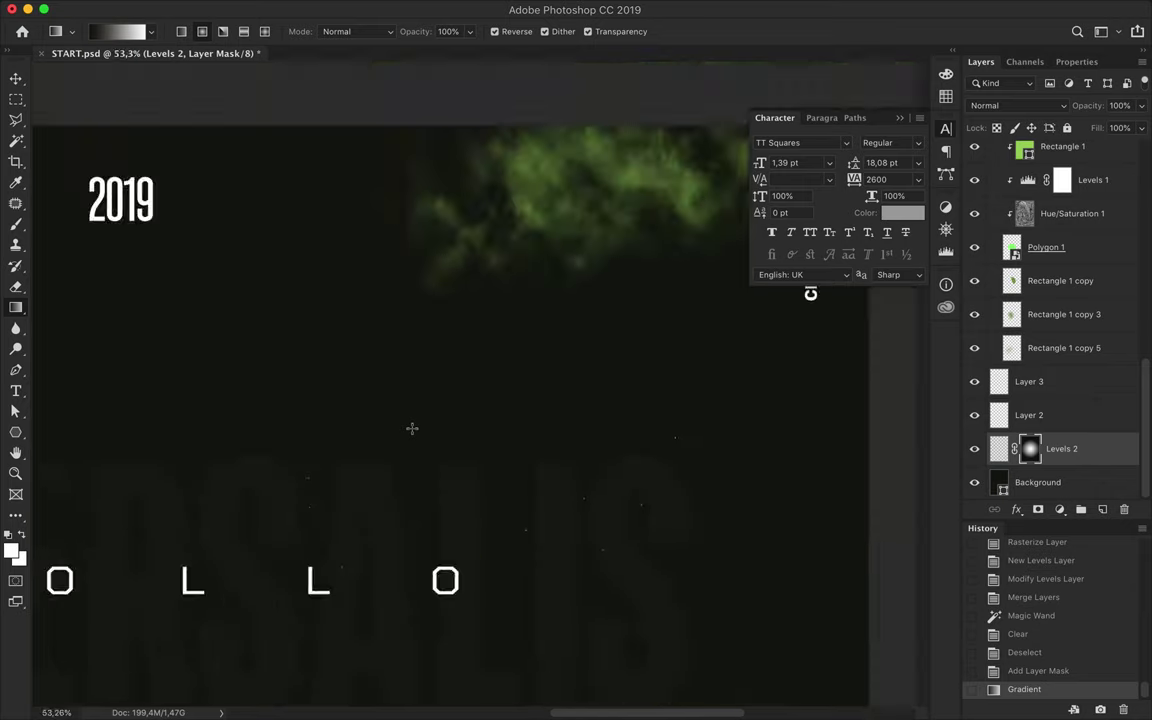
pyautogui.scroll(-2, 412, 427)
pyautogui.scroll(-3, 412, 428)
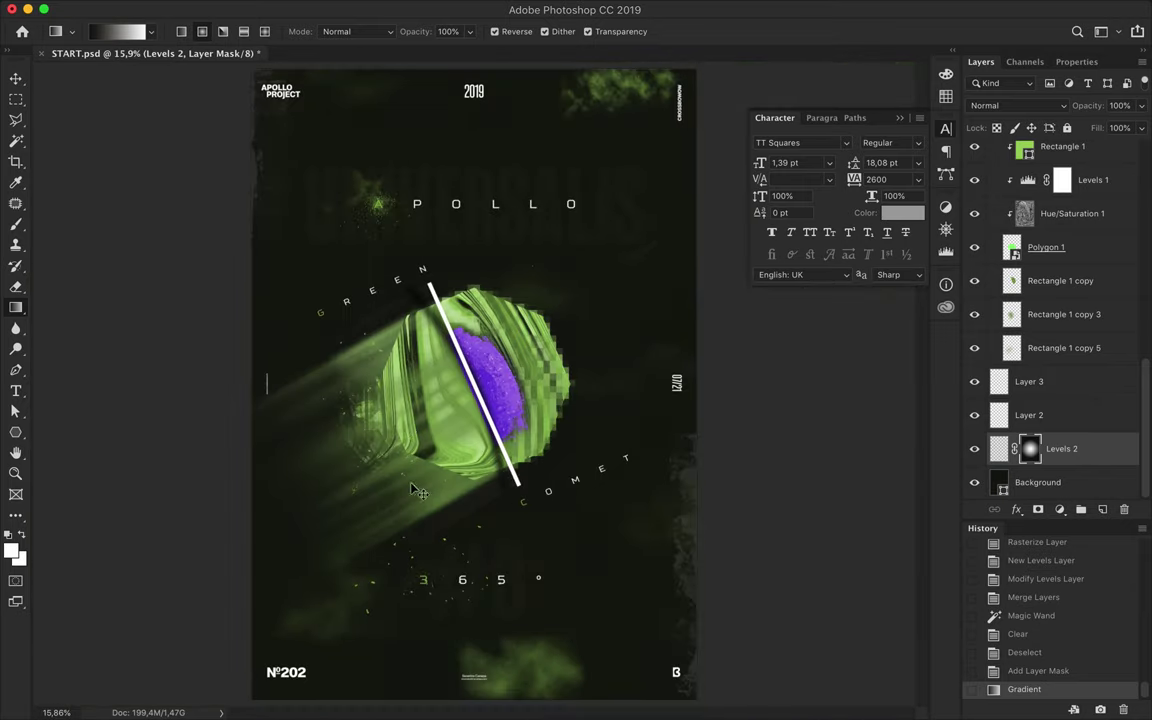
pyautogui.hotkey('ctrl', 'z')
pyautogui.moveTo(736, 374); pyautogui.dragTo(746, 377)
# Switch to the Move tool and save the finished poster
pyautogui.scroll(-1, 524, 453)
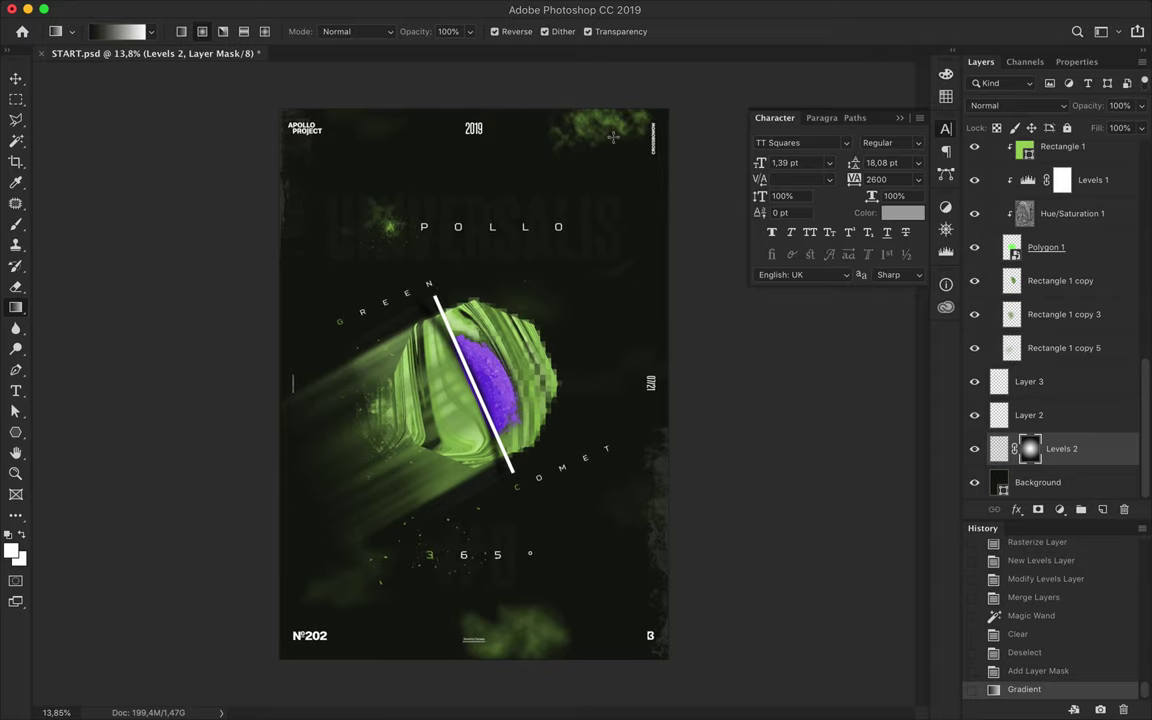
pyautogui.press('v')
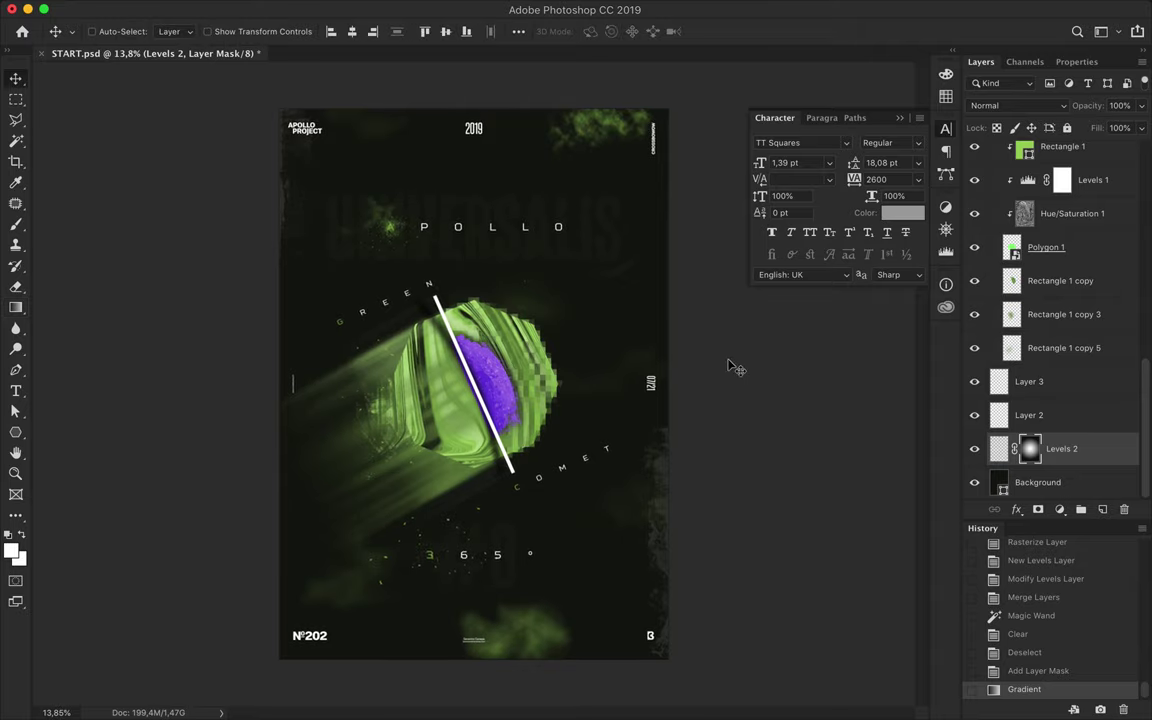
pyautogui.hotkey('ctrl', 's')
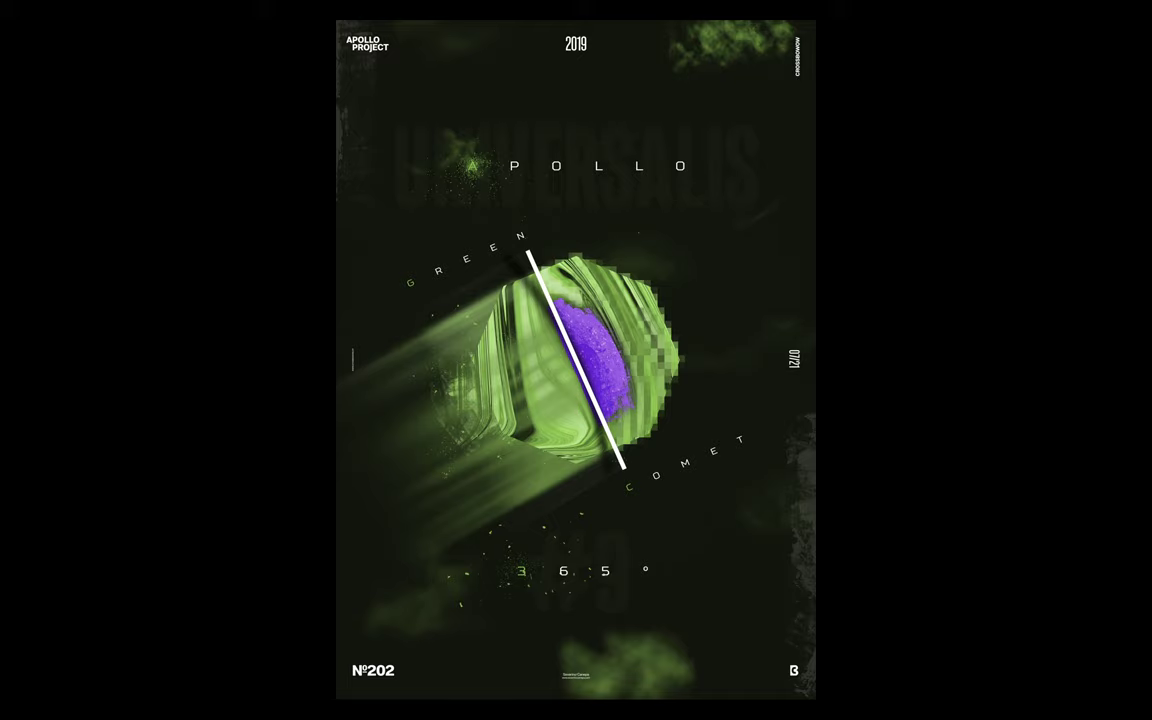